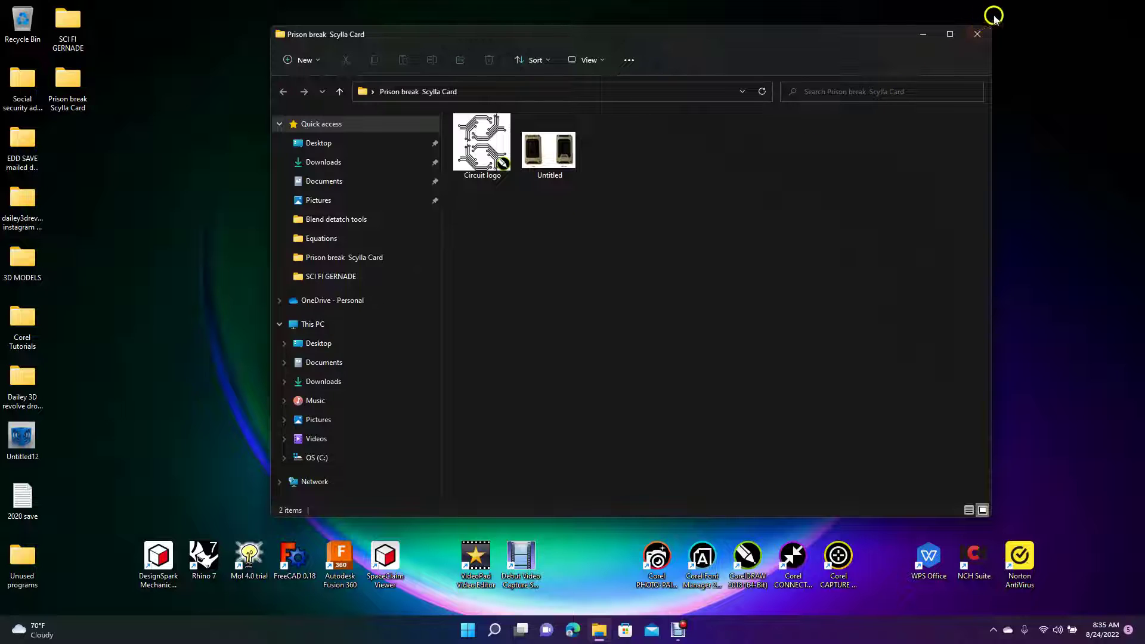
# Close the folder window, create an empty design in DesignSpark Mechanical and set its sketch grid to plan view
pyautogui.click(978, 34)
pyautogui.doubleClick(163, 558)
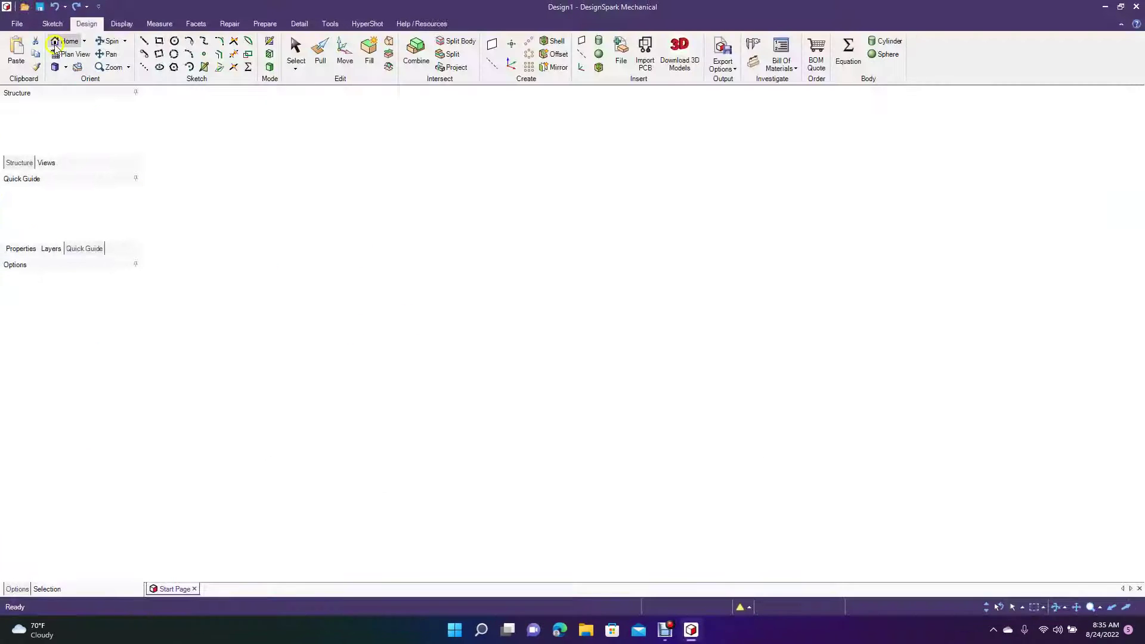
pyautogui.click(13, 25)
pyautogui.moveTo(18, 44)
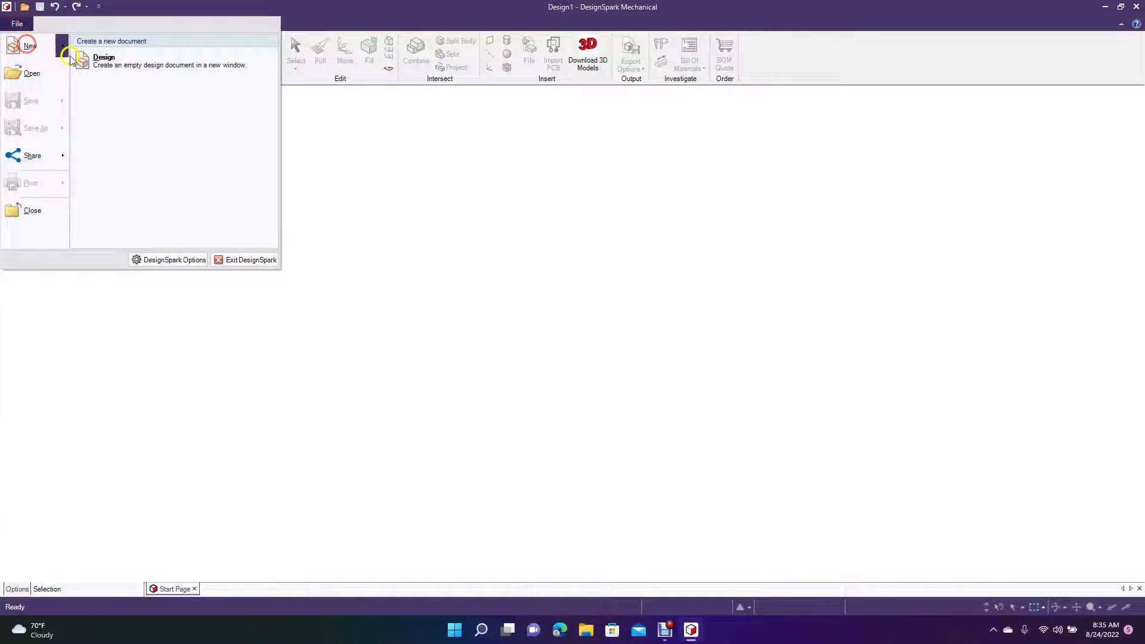
pyautogui.click(92, 61)
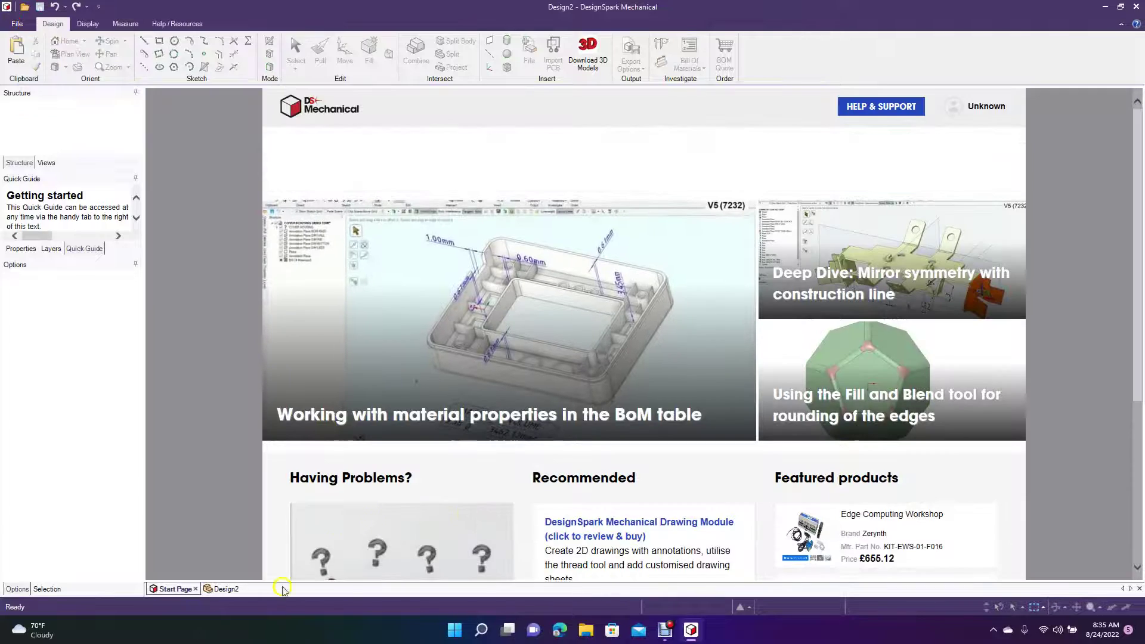
pyautogui.click(225, 590)
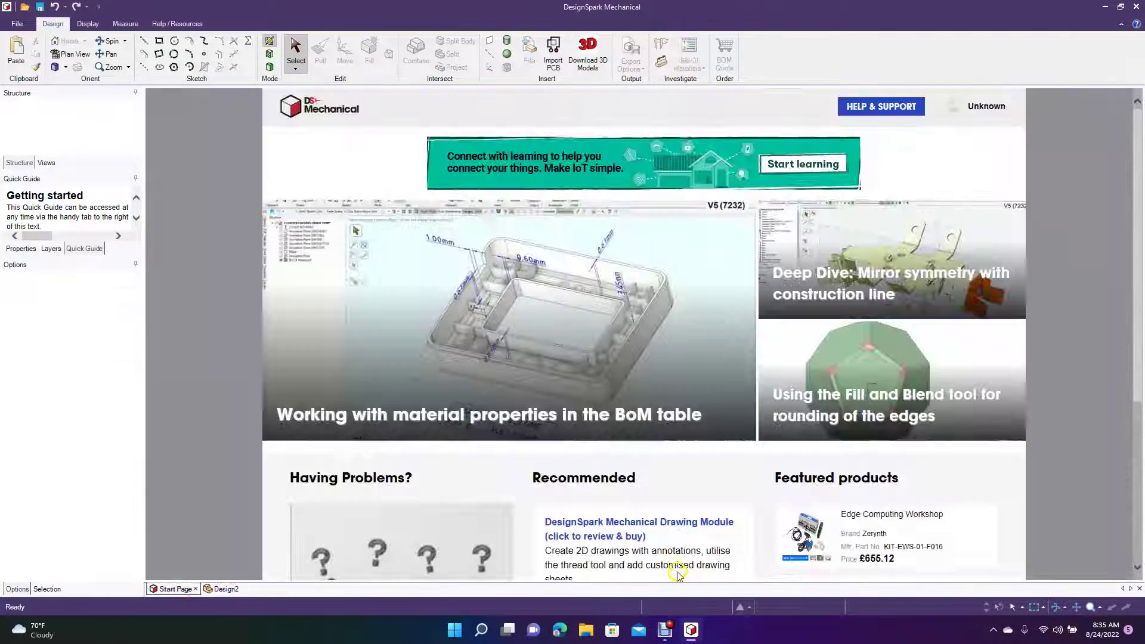
pyautogui.click(224, 588)
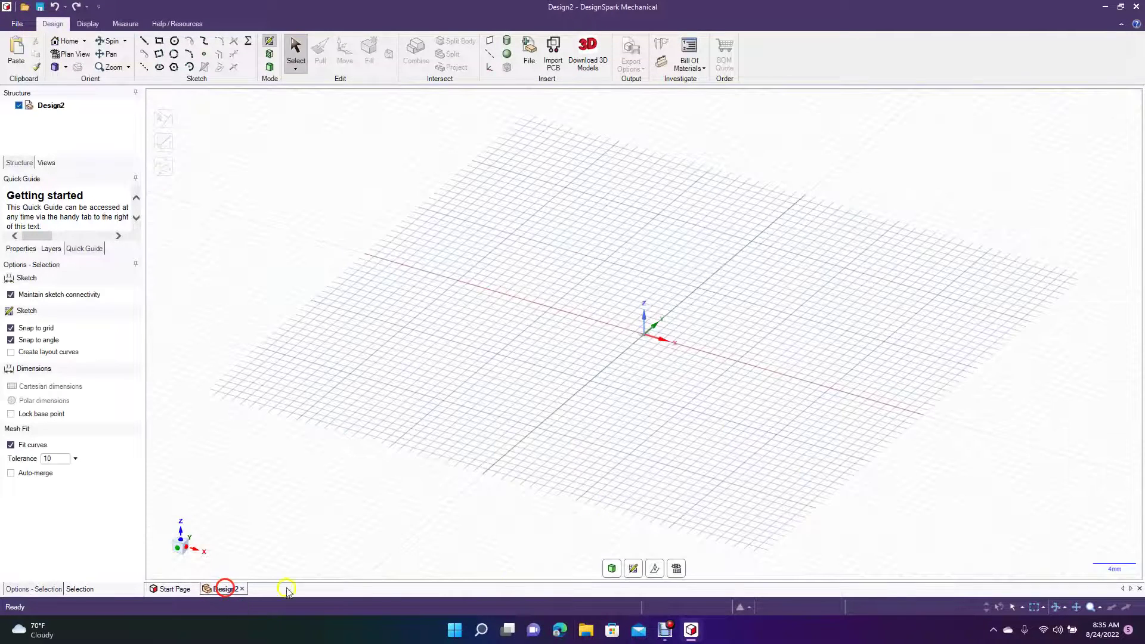
pyautogui.click(677, 568)
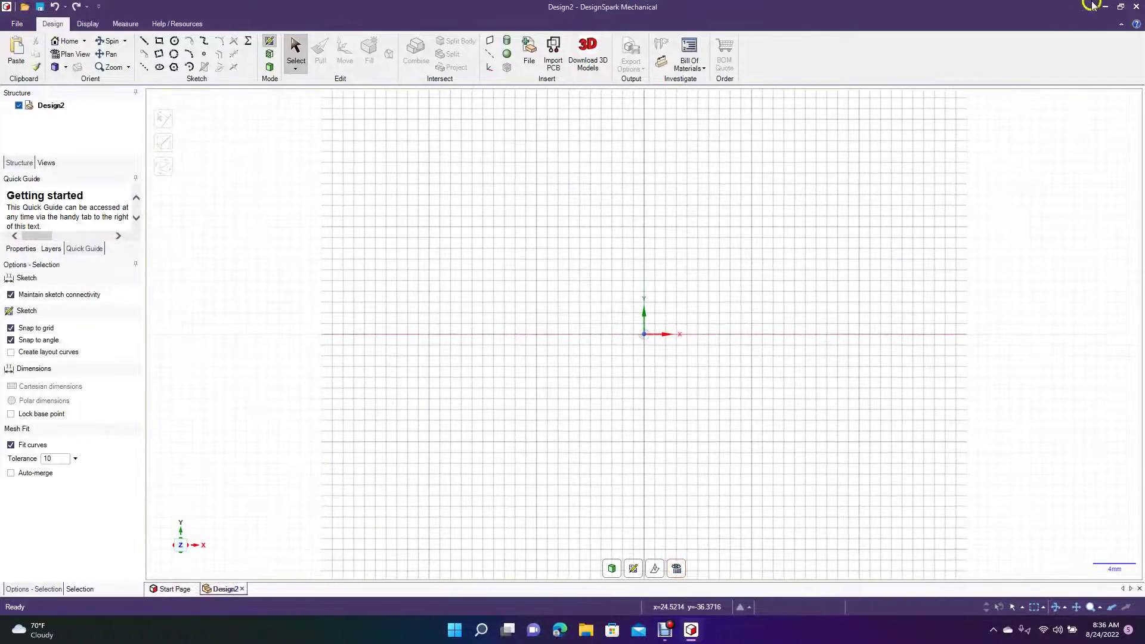
# Insert the Untitled card image from the Prison break Scylla Card folder onto the sketch grid
pyautogui.click(1121, 7)
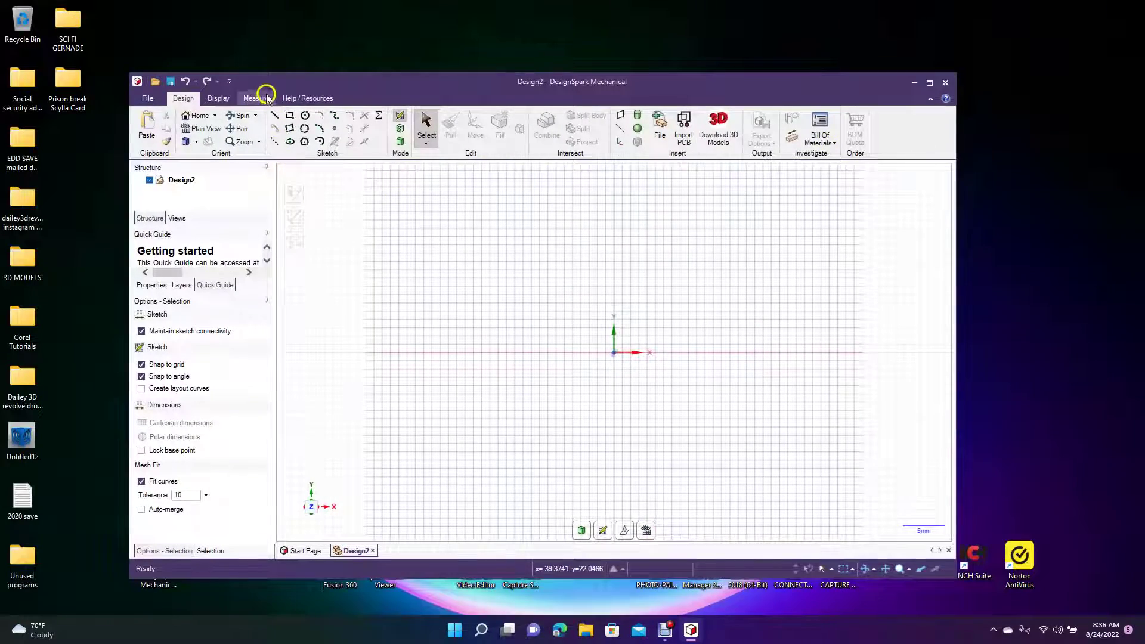
pyautogui.moveTo(260, 89); pyautogui.dragTo(313, 86)
pyautogui.click(70, 84)
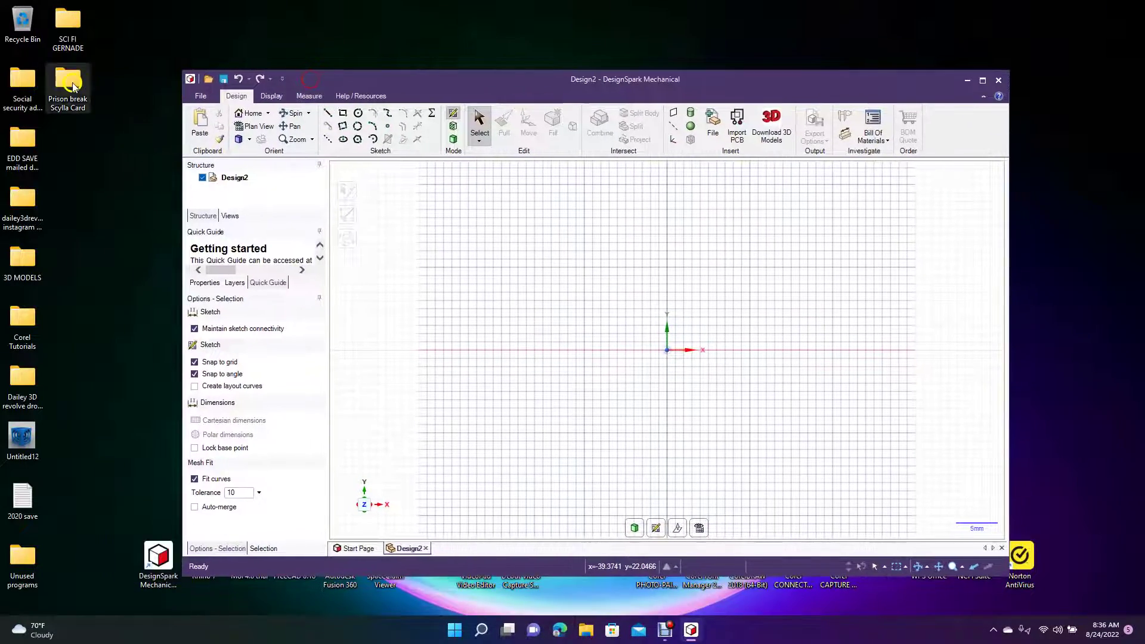
pyautogui.doubleClick(74, 86)
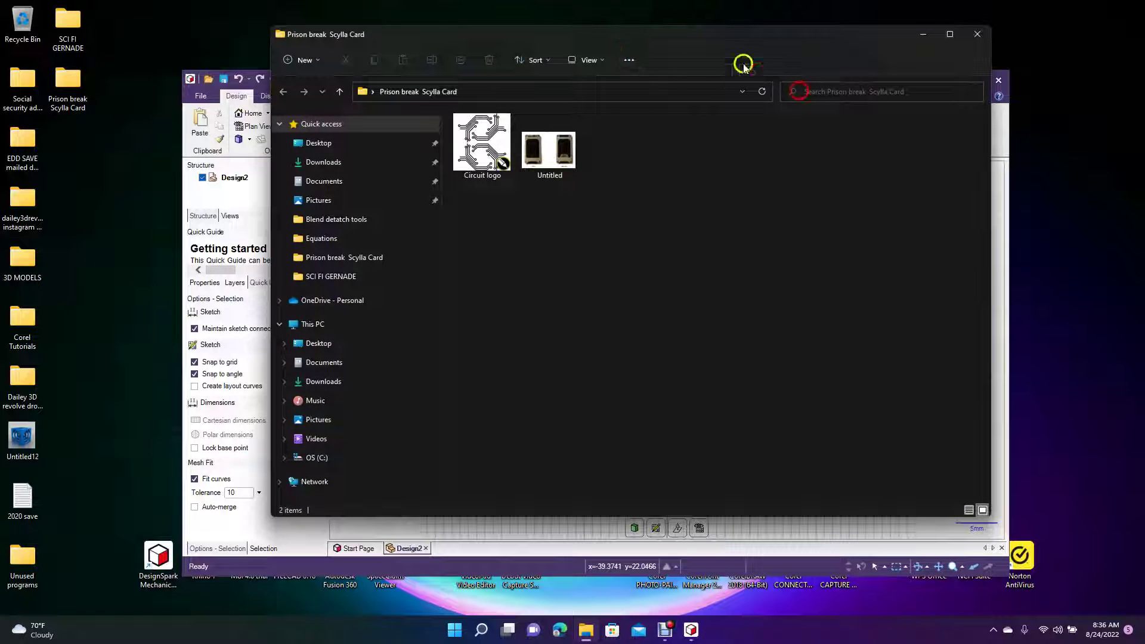
pyautogui.moveTo(702, 37); pyautogui.dragTo(1078, 107)
pyautogui.moveTo(938, 218); pyautogui.dragTo(543, 311)
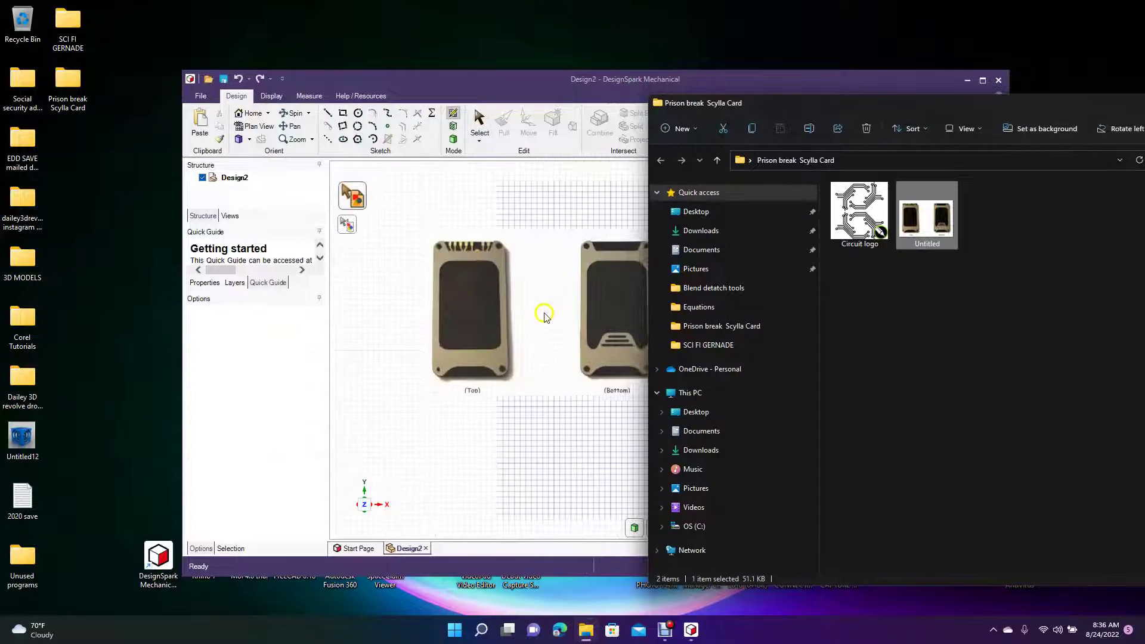
pyautogui.click(561, 327)
pyautogui.click(982, 81)
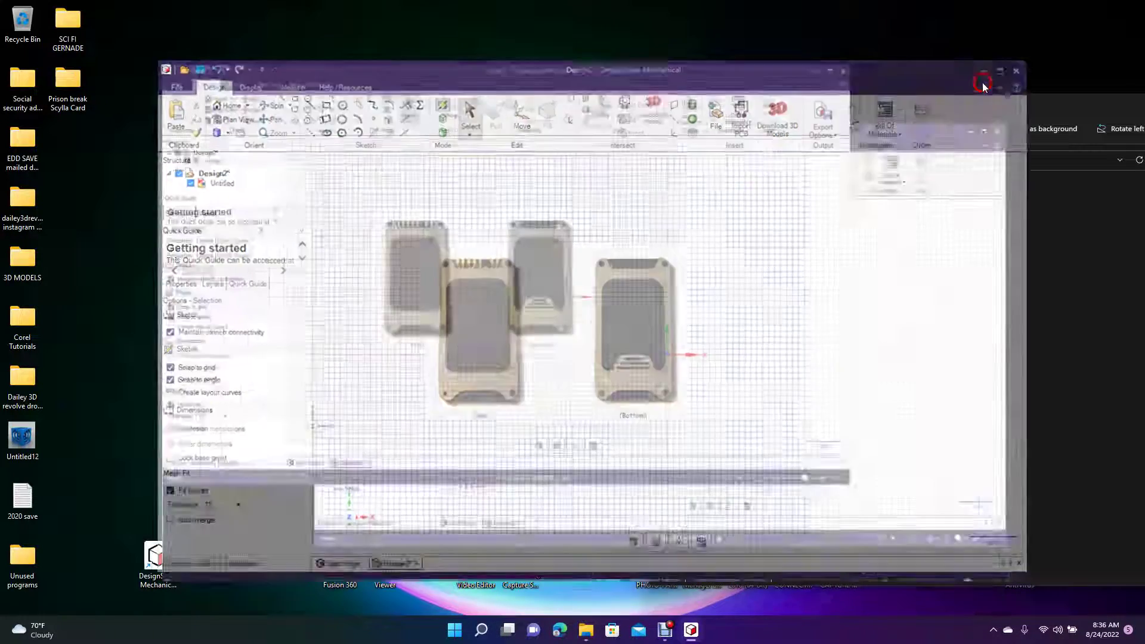
# Move the reference image along the X axis so the Top card view sits just beside the origin on its negative-X side
pyautogui.click(599, 340)
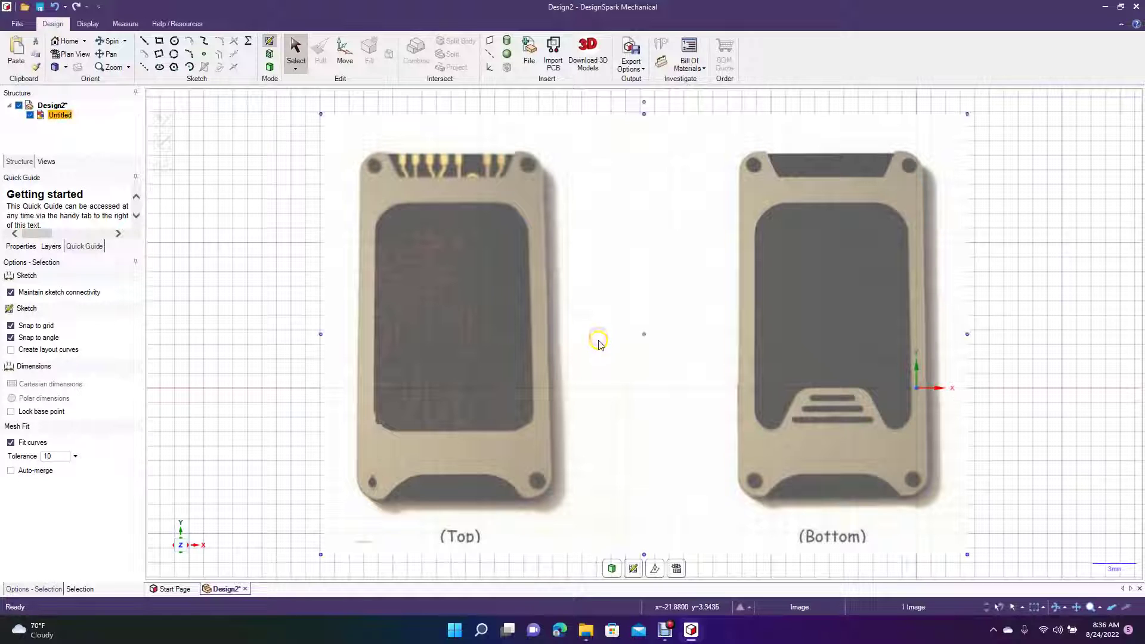
pyautogui.moveTo(550, 342); pyautogui.dragTo(886, 334)
pyautogui.click(367, 332)
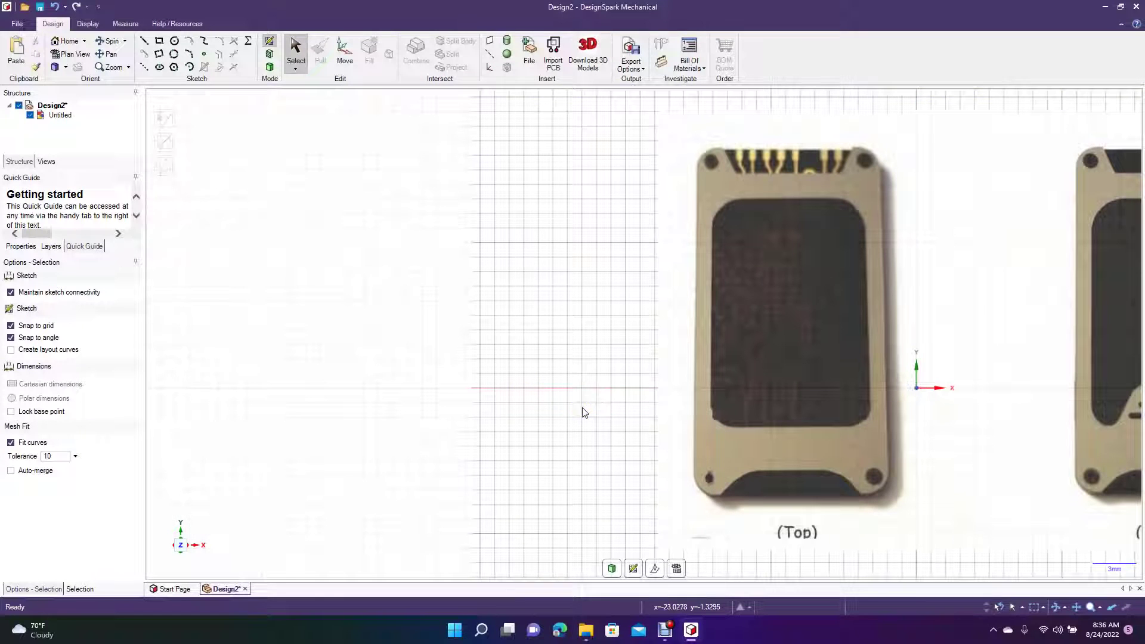
# Sketch a 14 × 25 mm rectangle around the Top card view and shift the image slightly to centre the card inside it
pyautogui.click(160, 41)
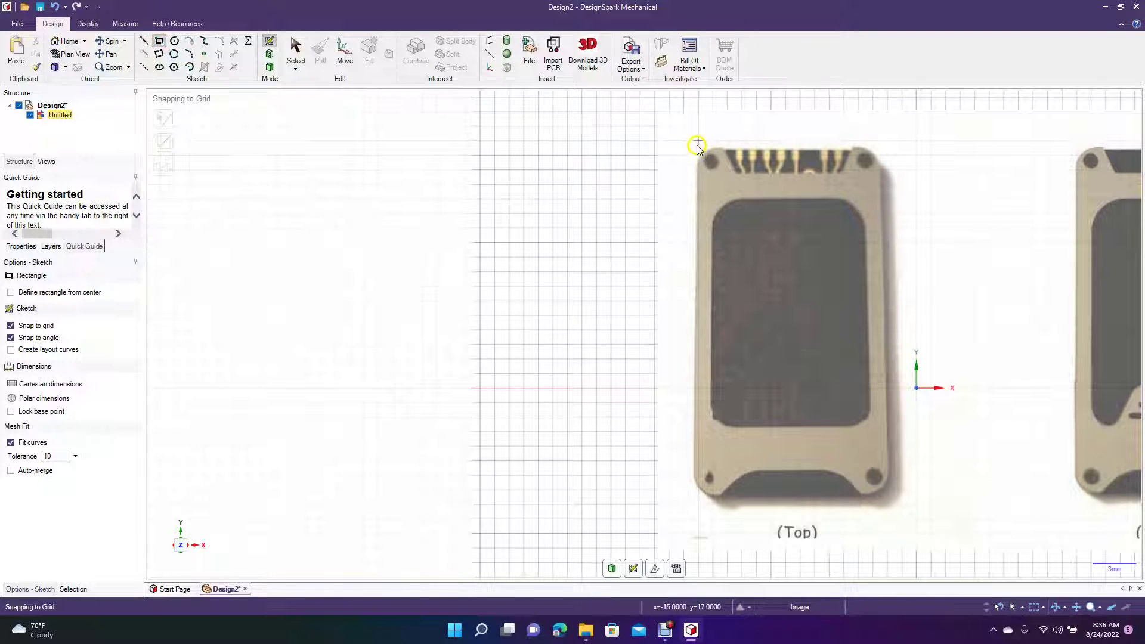
pyautogui.click(698, 142)
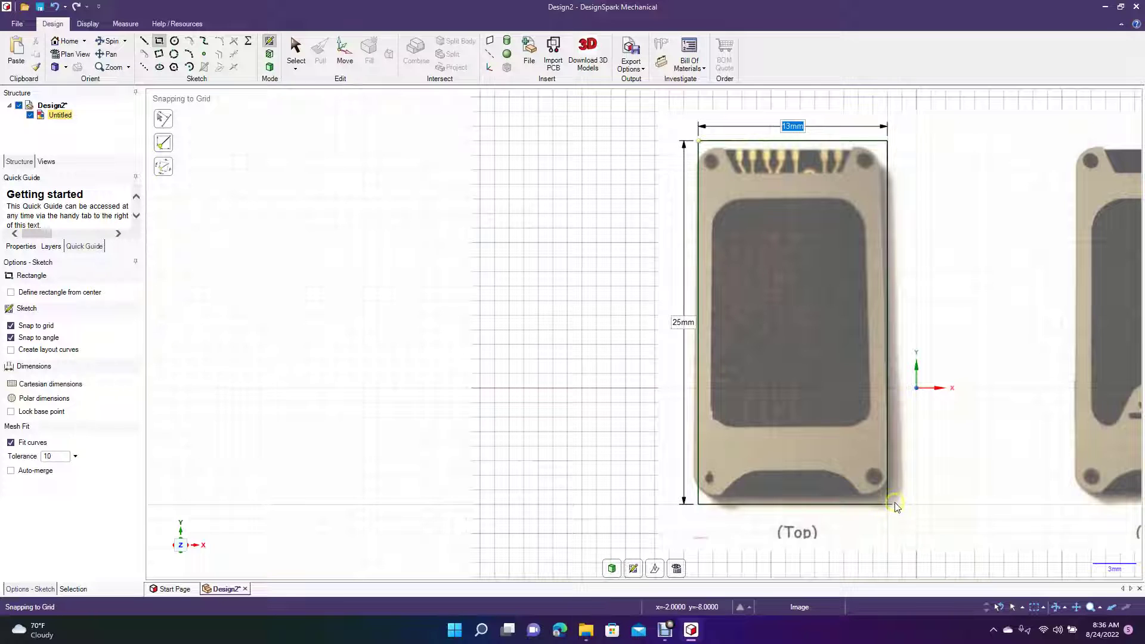
pyautogui.click(899, 504)
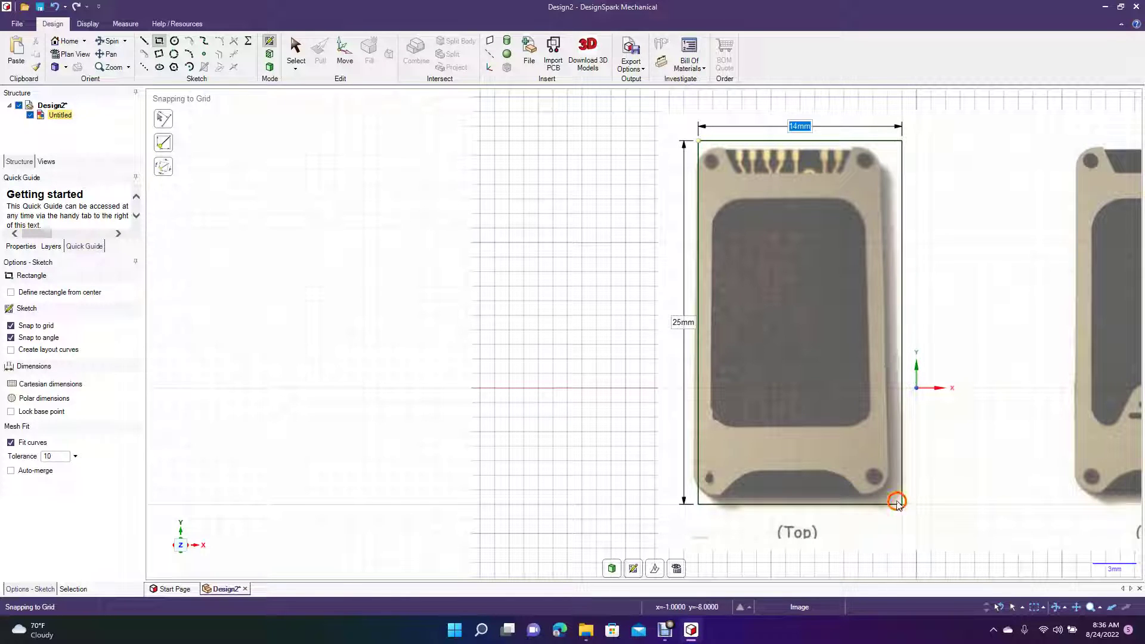
pyautogui.click(295, 59)
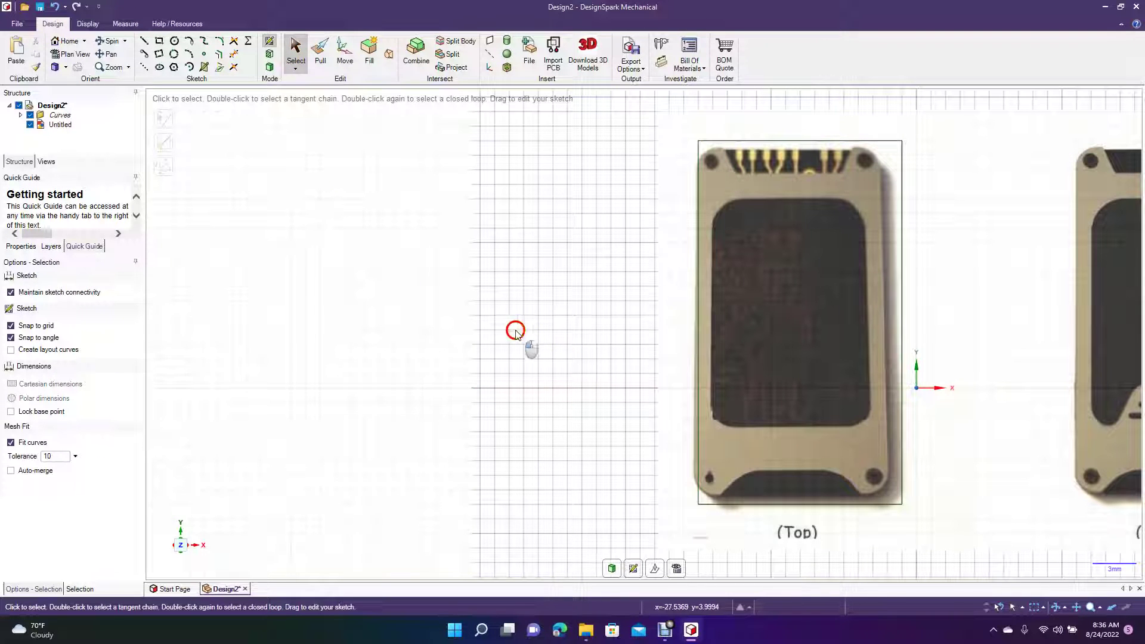
pyautogui.moveTo(733, 282)
pyautogui.mouseDown()
pyautogui.moveTo(775, 283)
pyautogui.moveTo(743, 280)
pyautogui.mouseUp()
pyautogui.click(431, 309)
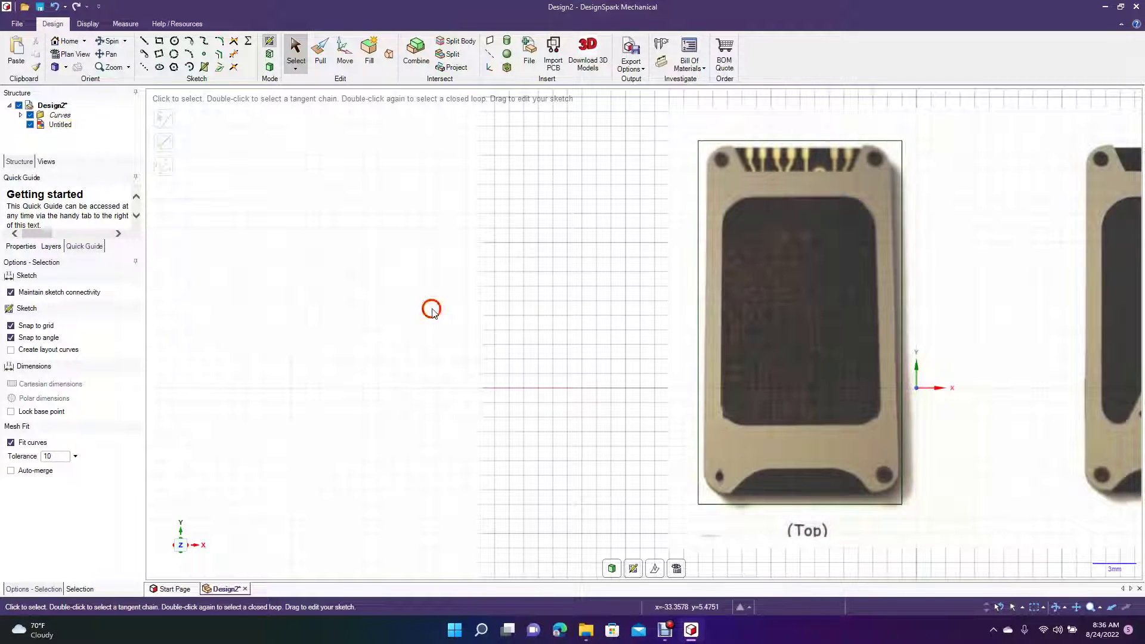
# Round all four corners of the card outline rectangle with a 2 mm radius
pyautogui.click(220, 45)
pyautogui.click(699, 175)
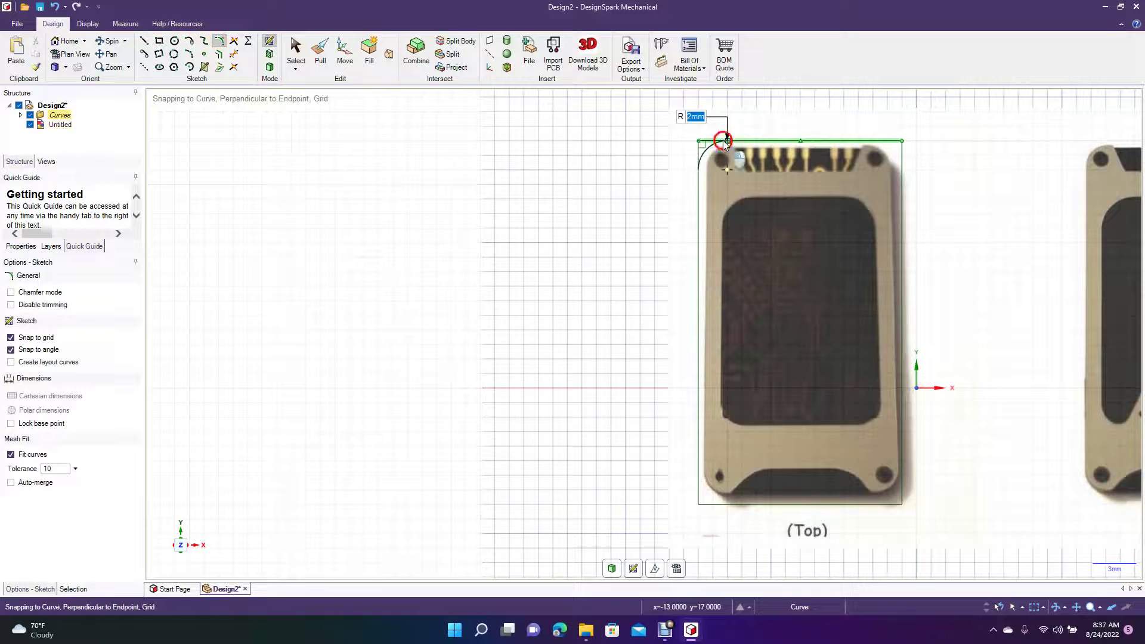
pyautogui.click(725, 143)
pyautogui.click(877, 141)
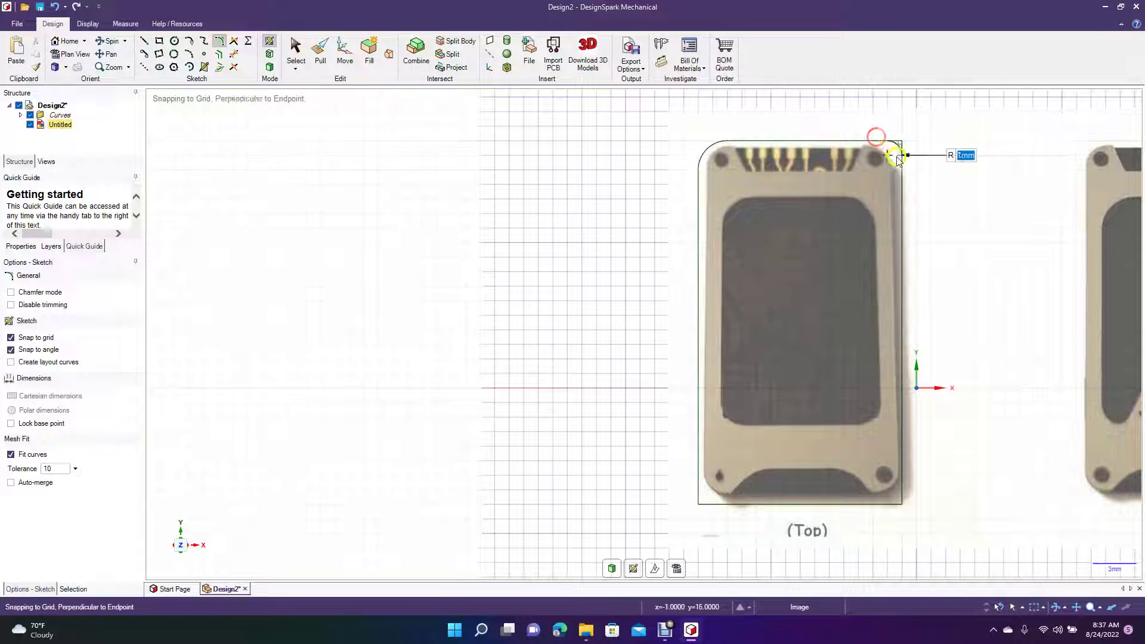
pyautogui.click(901, 165)
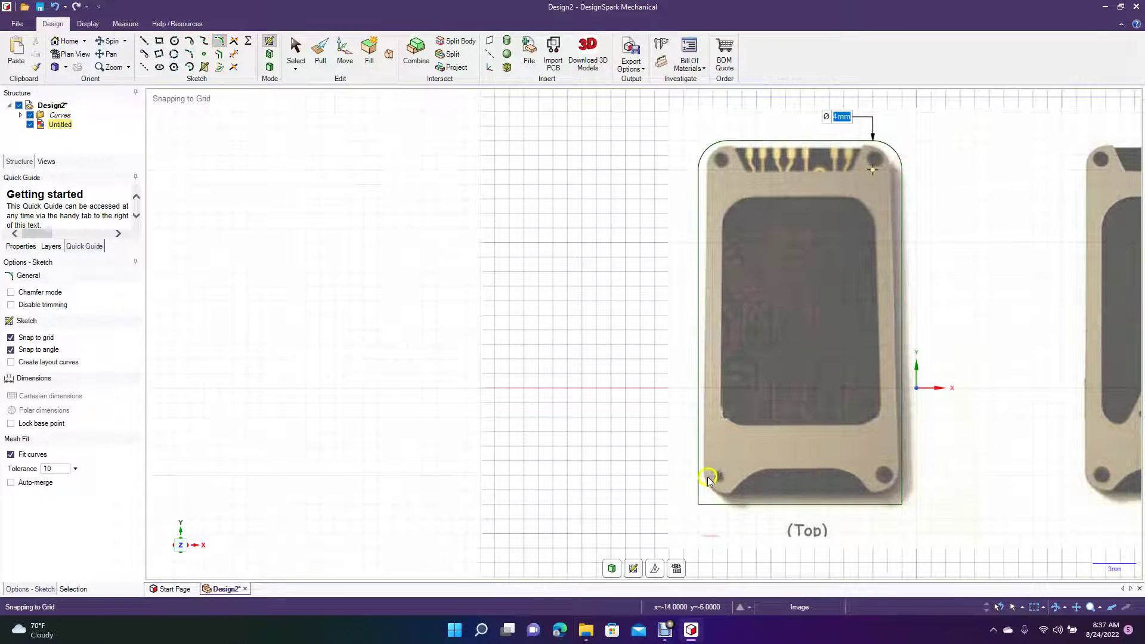
pyautogui.click(698, 483)
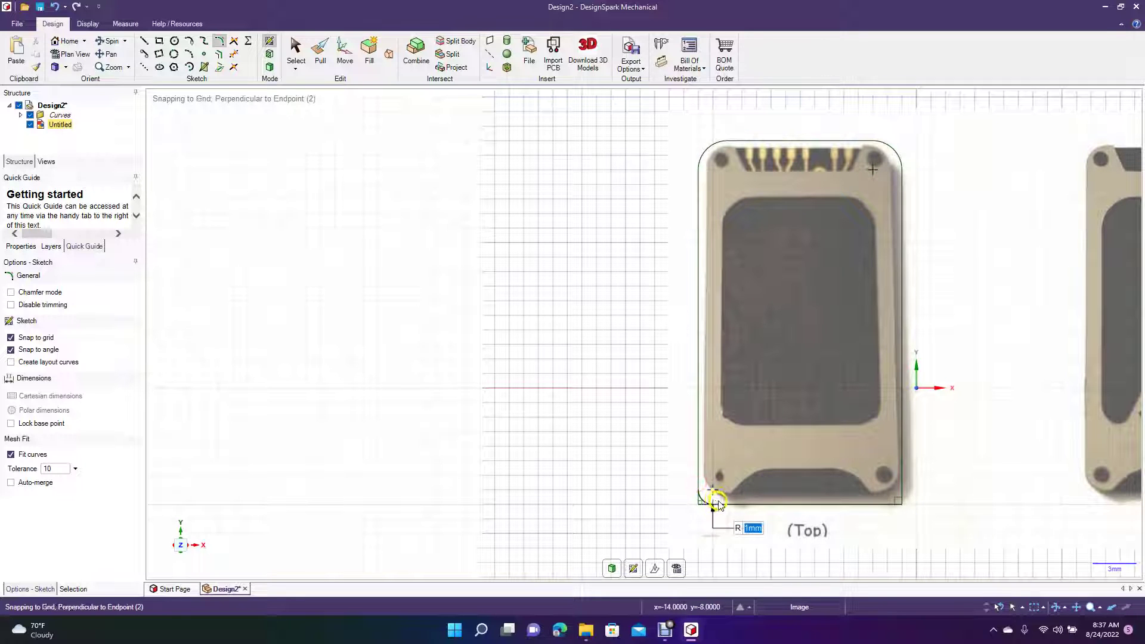
pyautogui.click(723, 504)
pyautogui.click(901, 469)
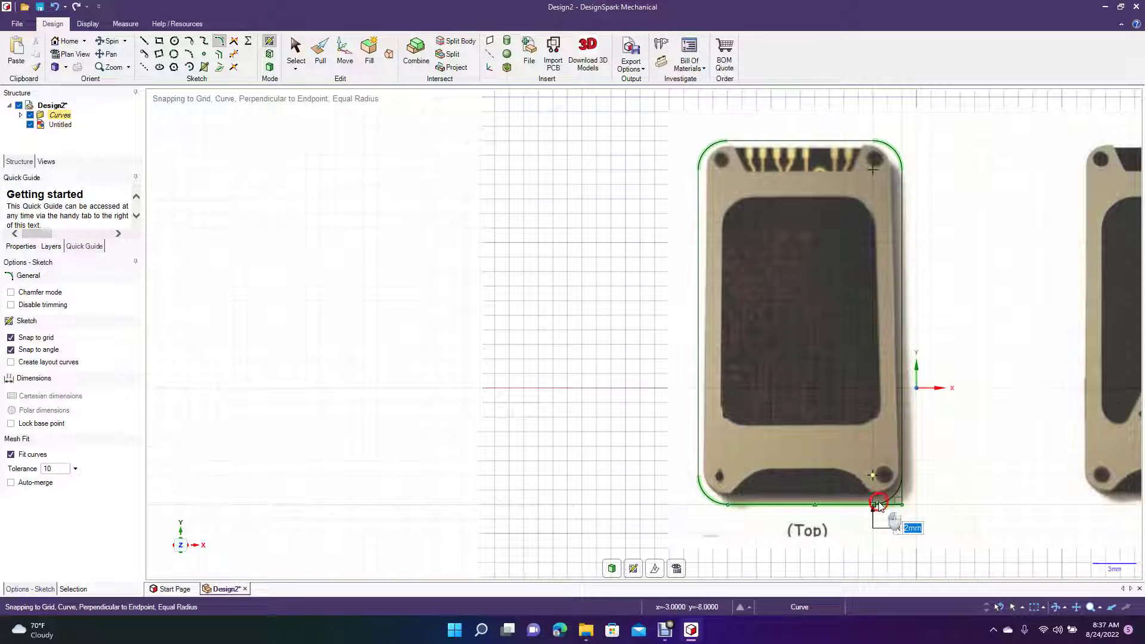
pyautogui.click(879, 506)
pyautogui.click(296, 48)
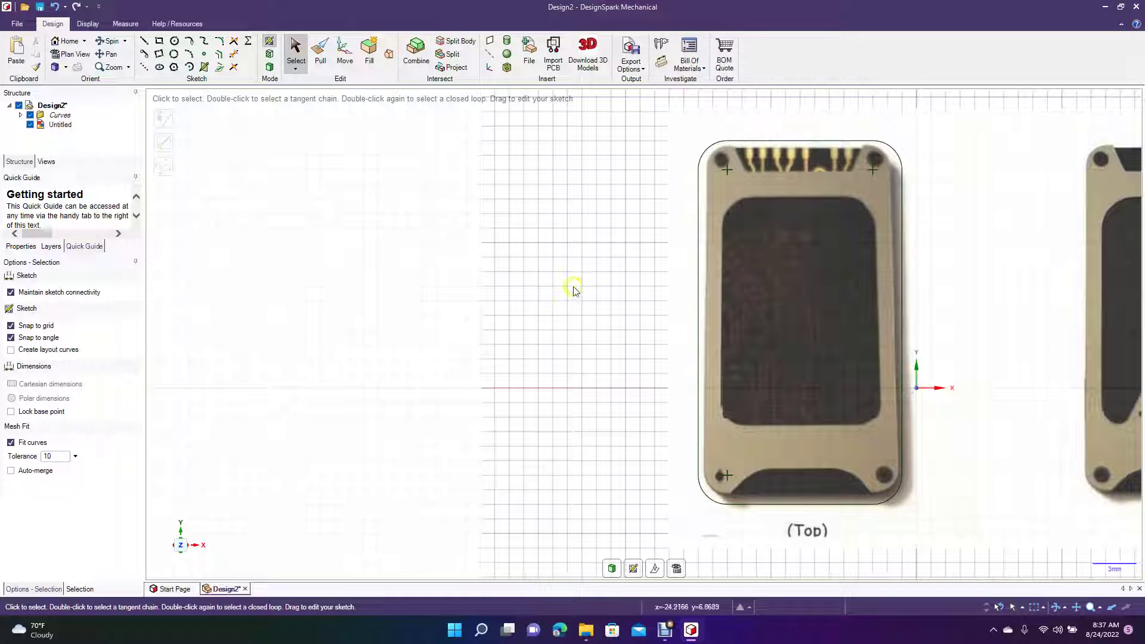
pyautogui.click(318, 152)
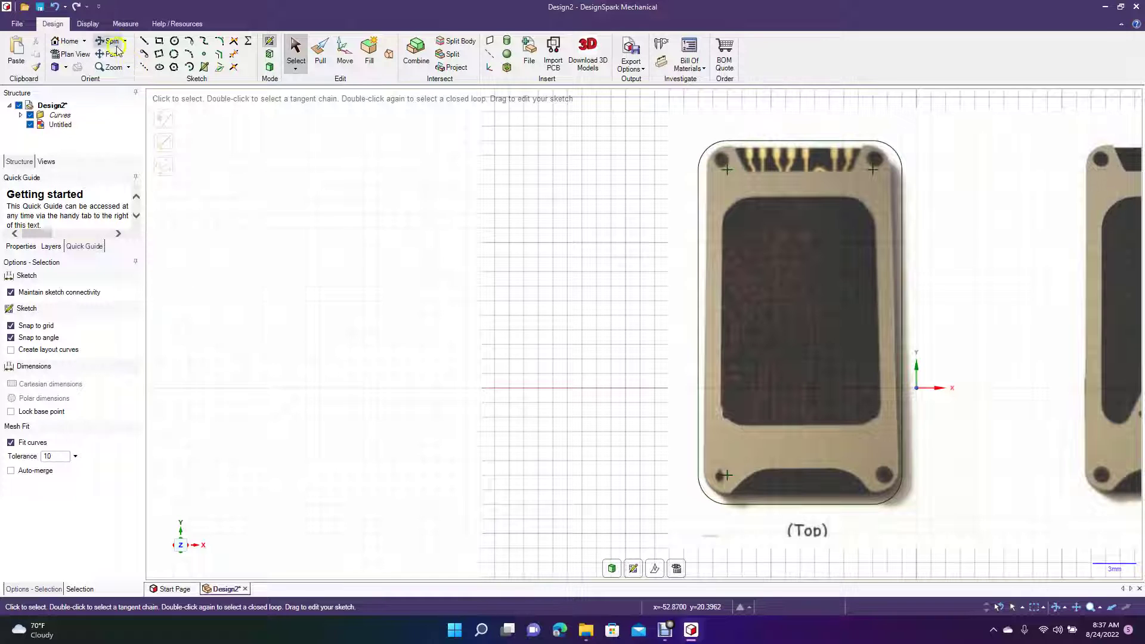
pyautogui.click(158, 43)
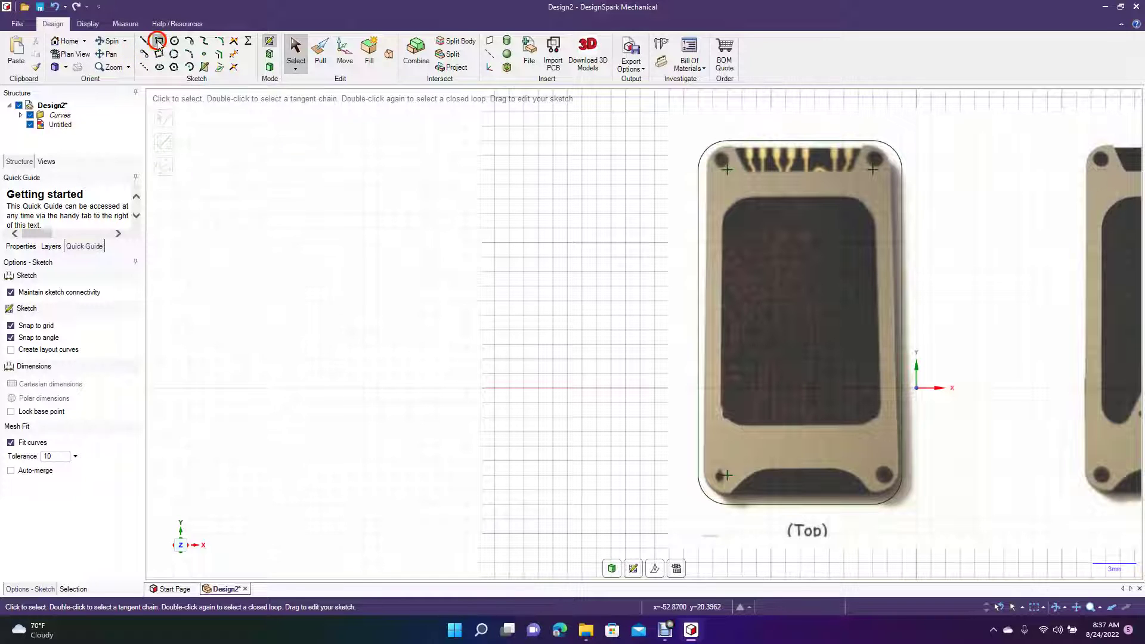
pyautogui.click(37, 293)
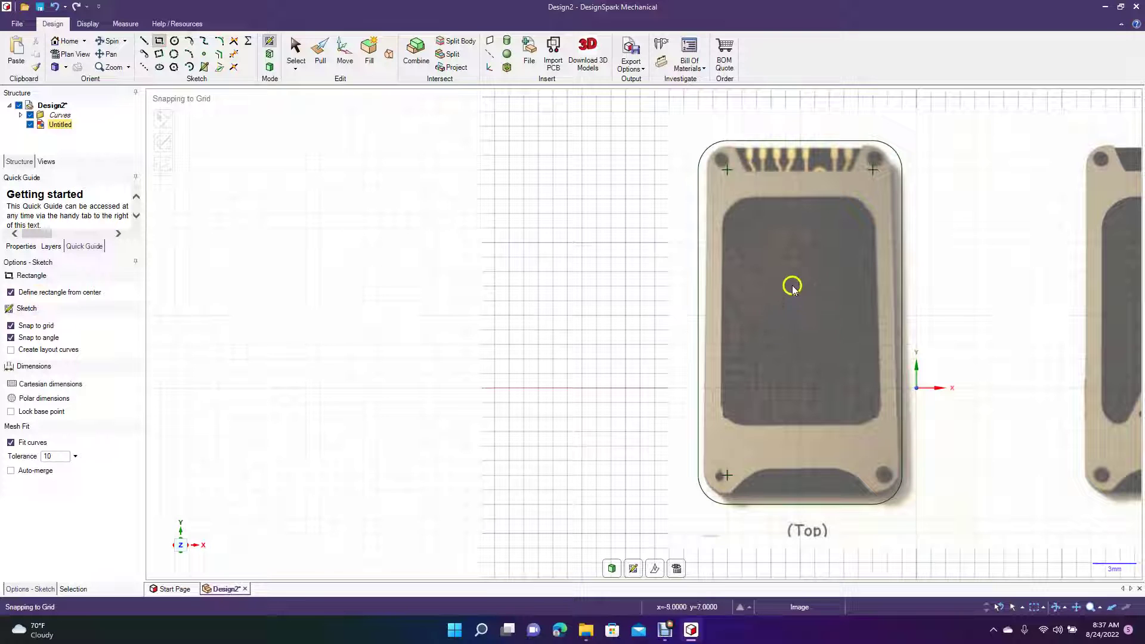
pyautogui.click(296, 51)
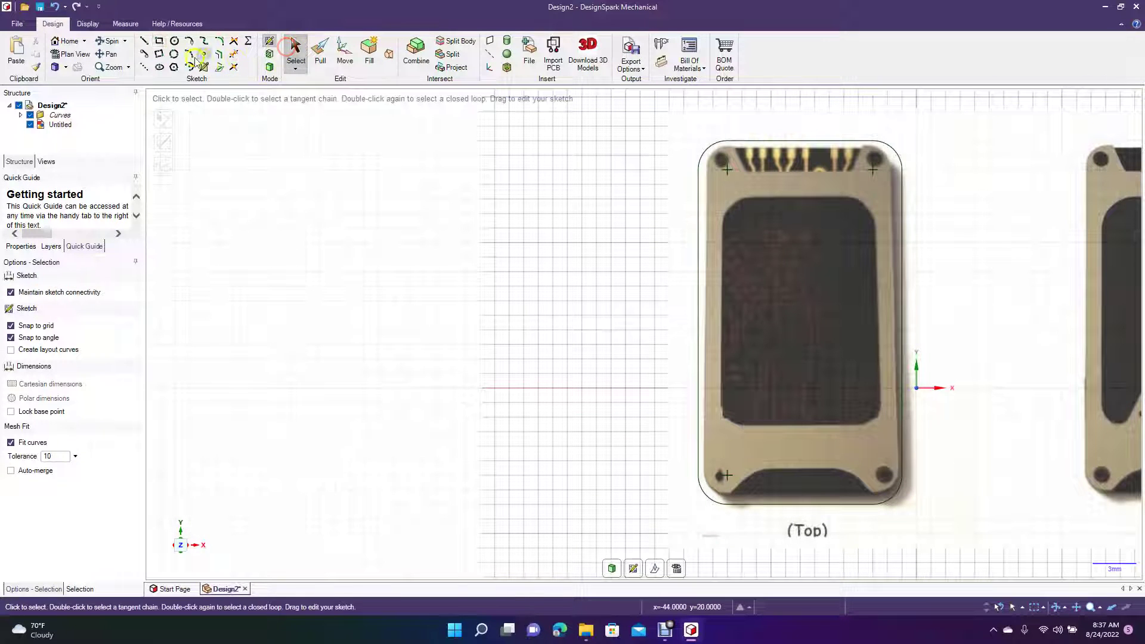
# Draw a 14 mm horizontal line across the middle of the card outline, from one long side to the other
pyautogui.press('l')
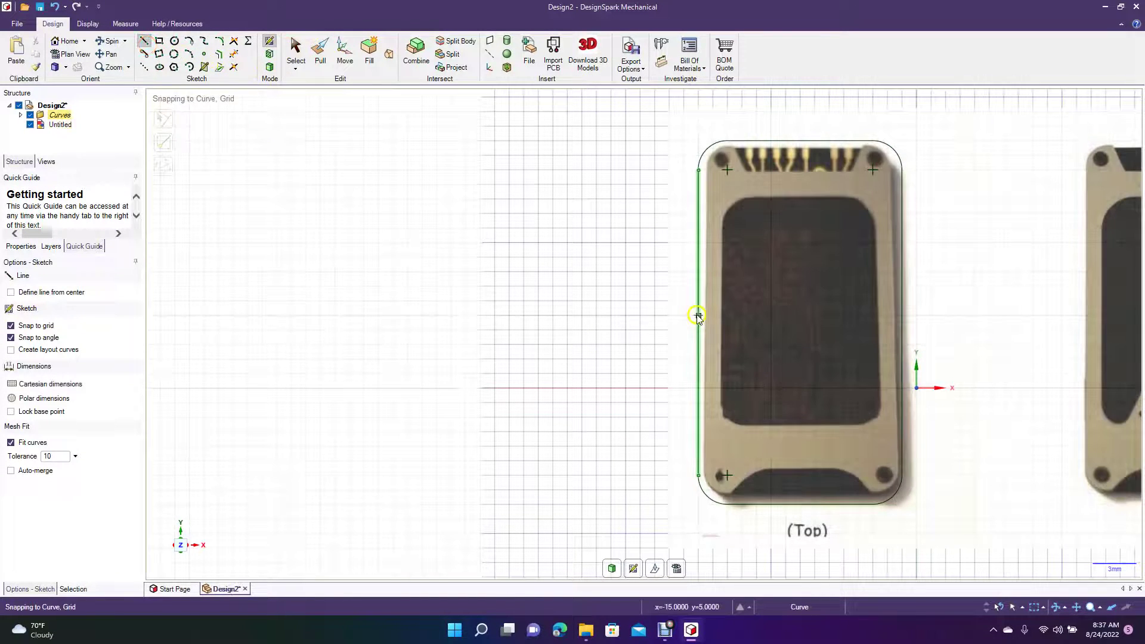
pyautogui.click(698, 326)
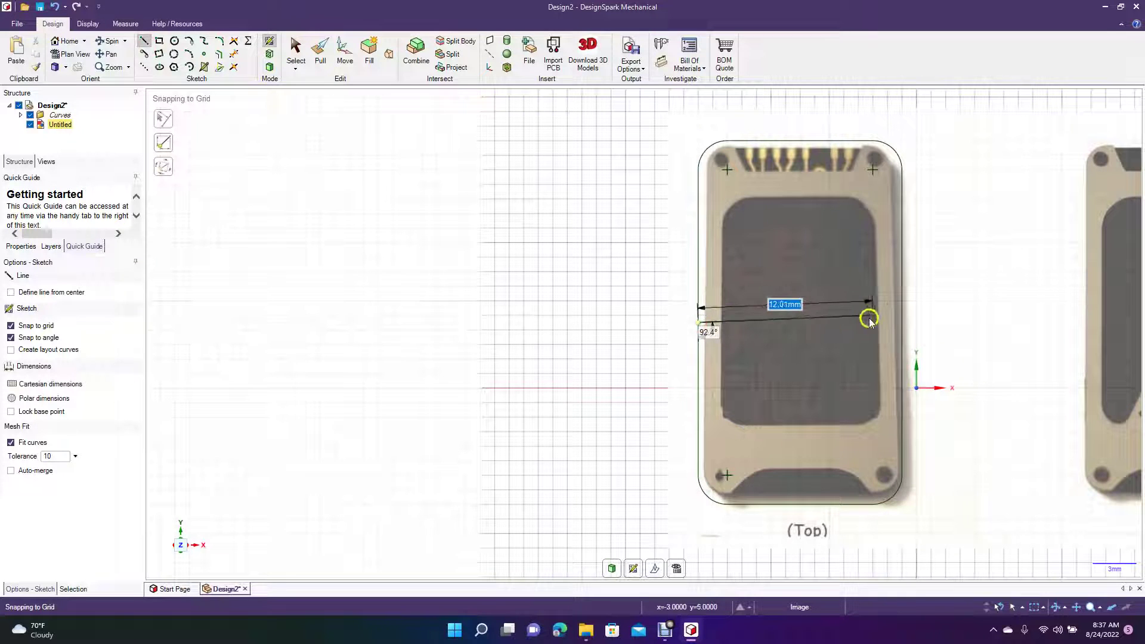
pyautogui.click(902, 328)
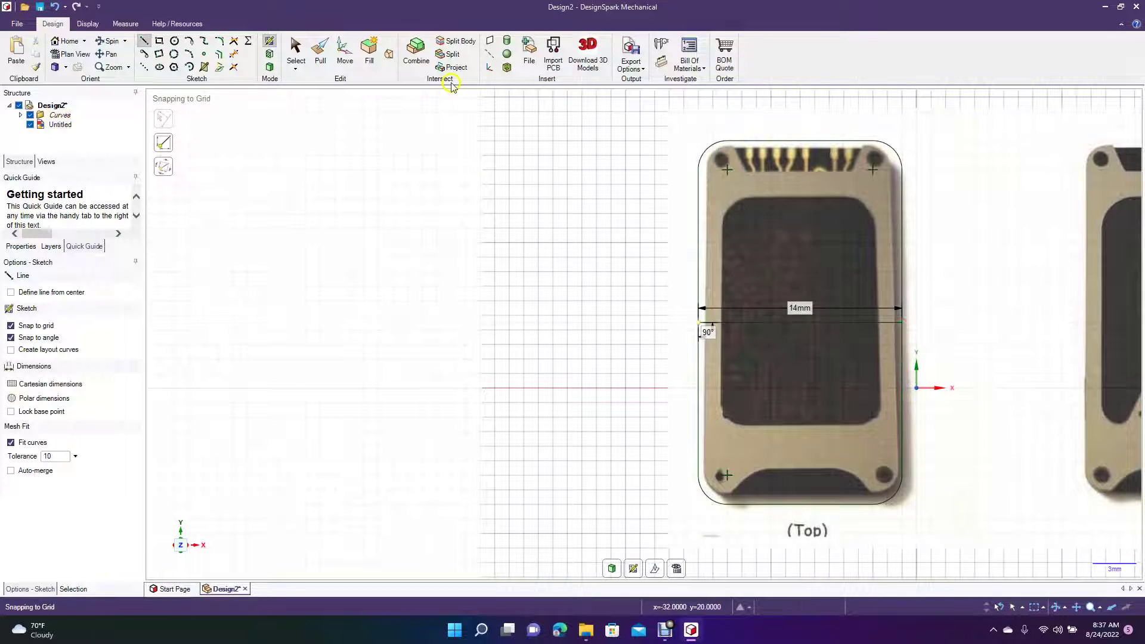
pyautogui.click(298, 53)
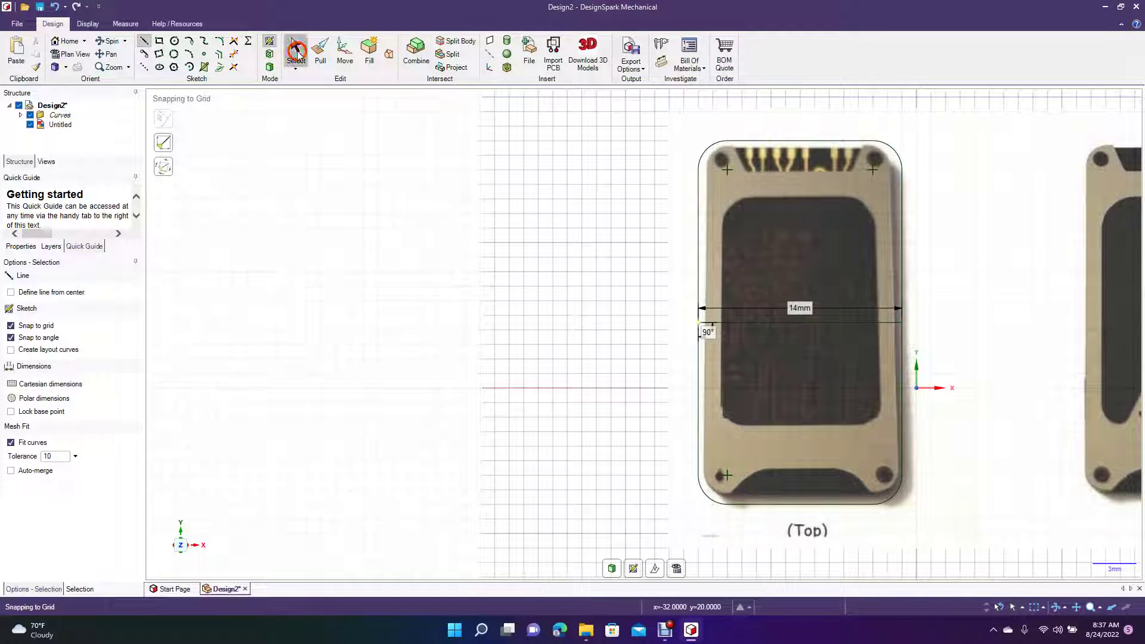
# Sketch a 10 × 15 mm rectangle defined from its center, placed on the midpoint of the horizontal line, over the card's dark window
pyautogui.click(159, 47)
pyautogui.click(58, 292)
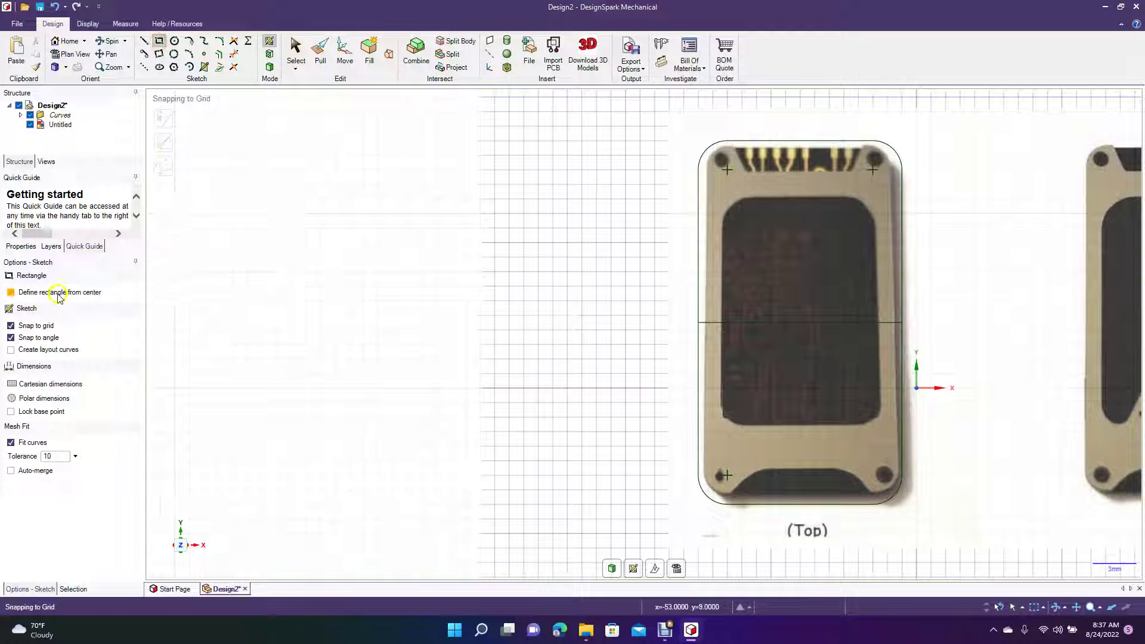
pyautogui.click(800, 323)
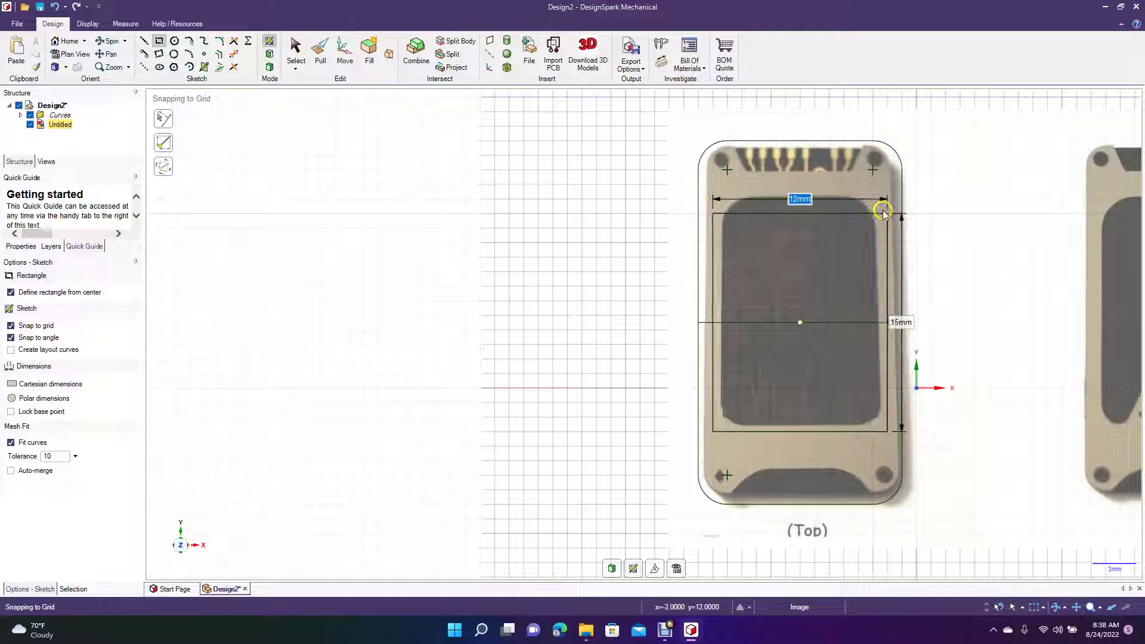
pyautogui.click(872, 213)
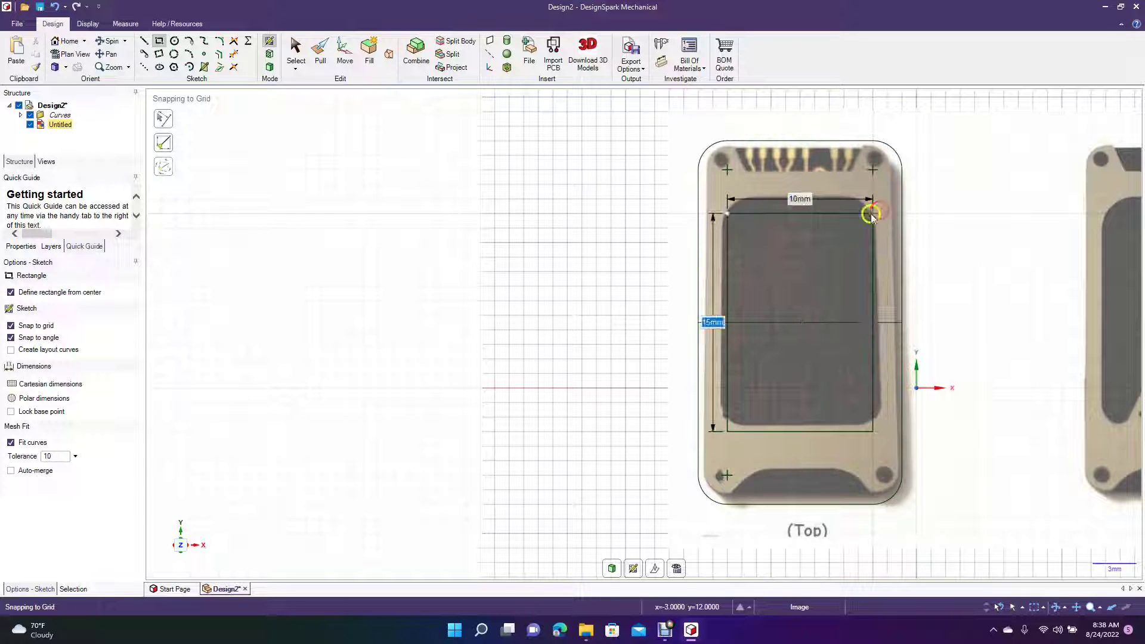
# Round all four corners of the inner window rectangle with a 1 mm radius
pyautogui.click(296, 57)
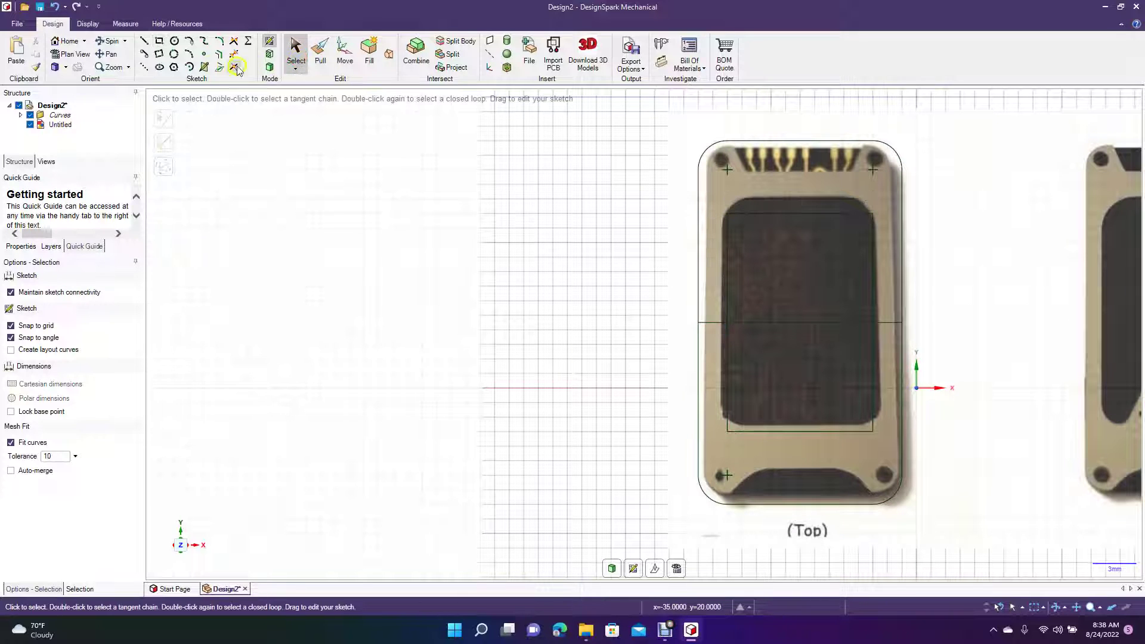
pyautogui.click(117, 42)
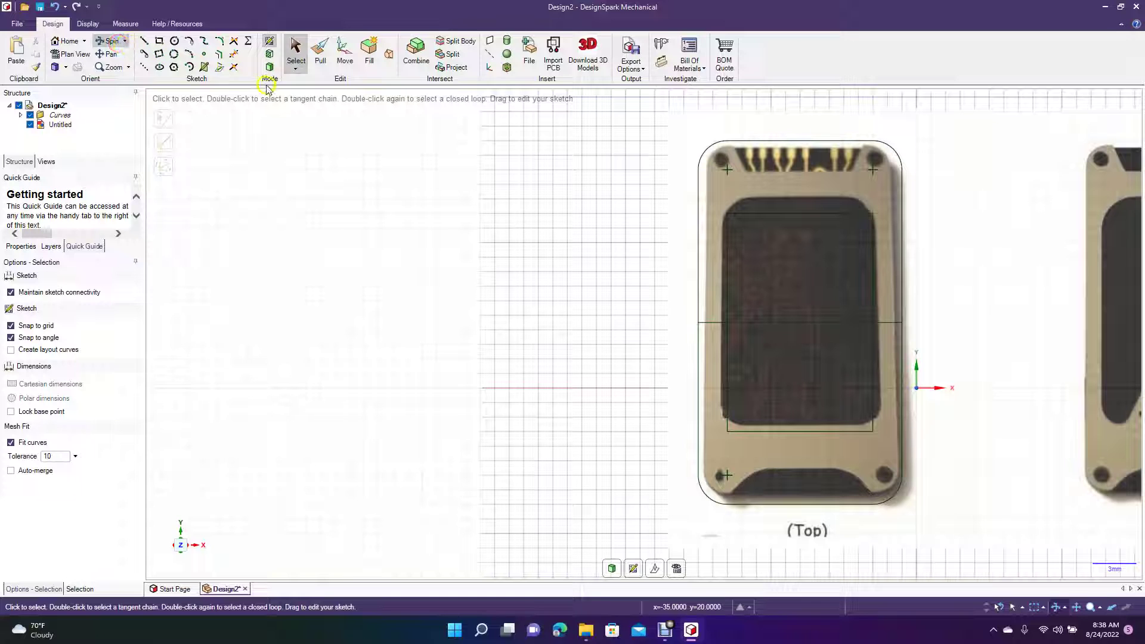
pyautogui.click(220, 41)
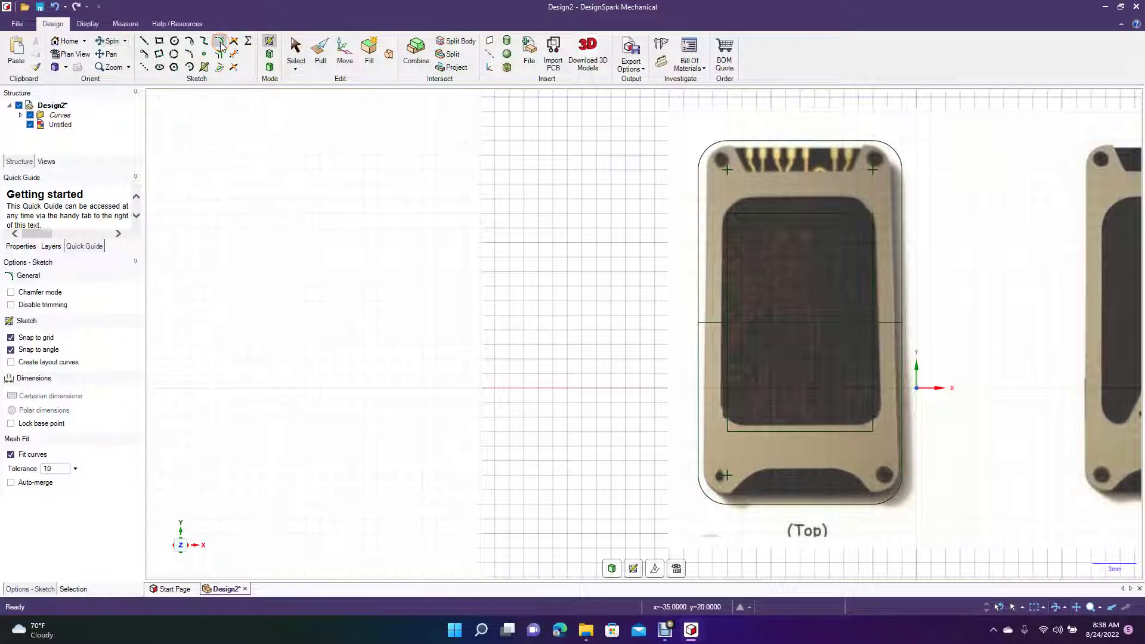
pyautogui.click(726, 226)
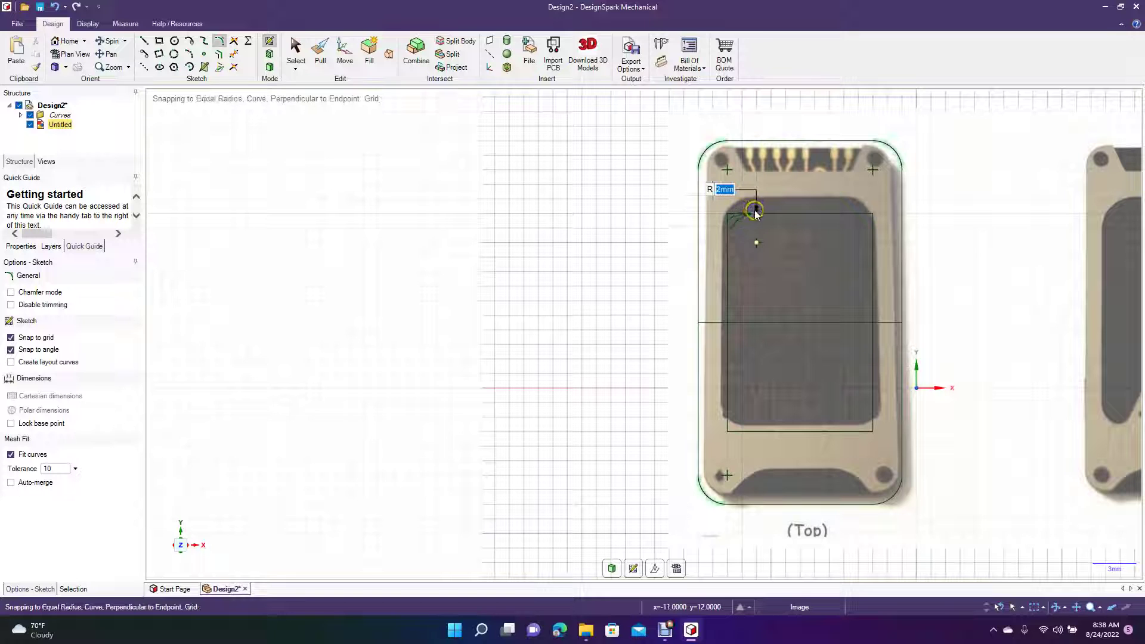
pyautogui.click(750, 214)
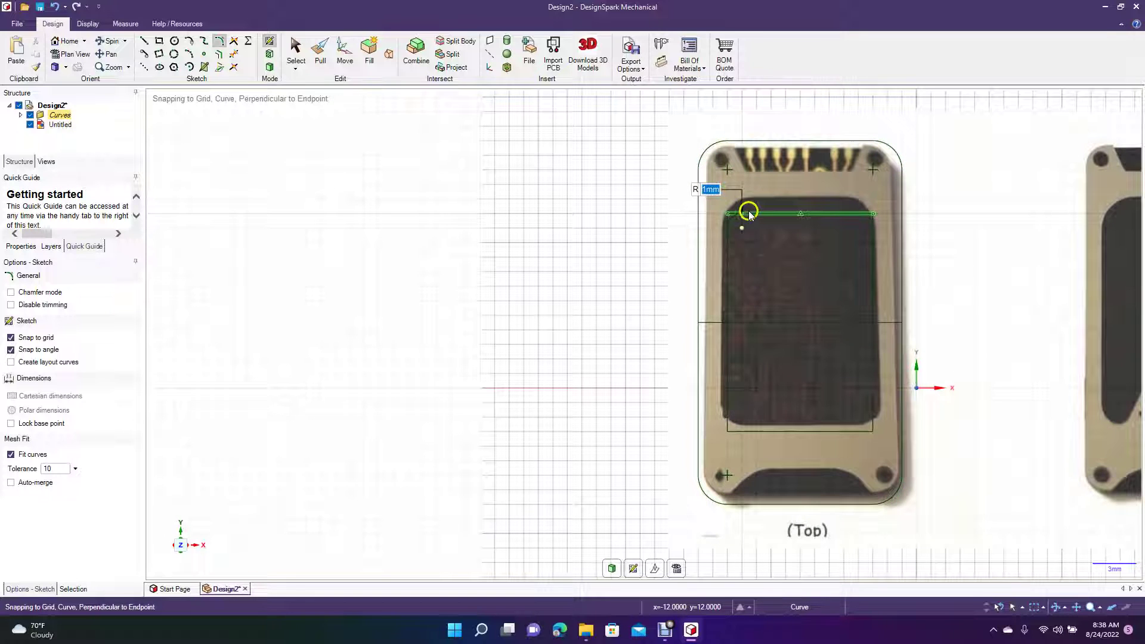
pyautogui.click(862, 215)
pyautogui.click(876, 229)
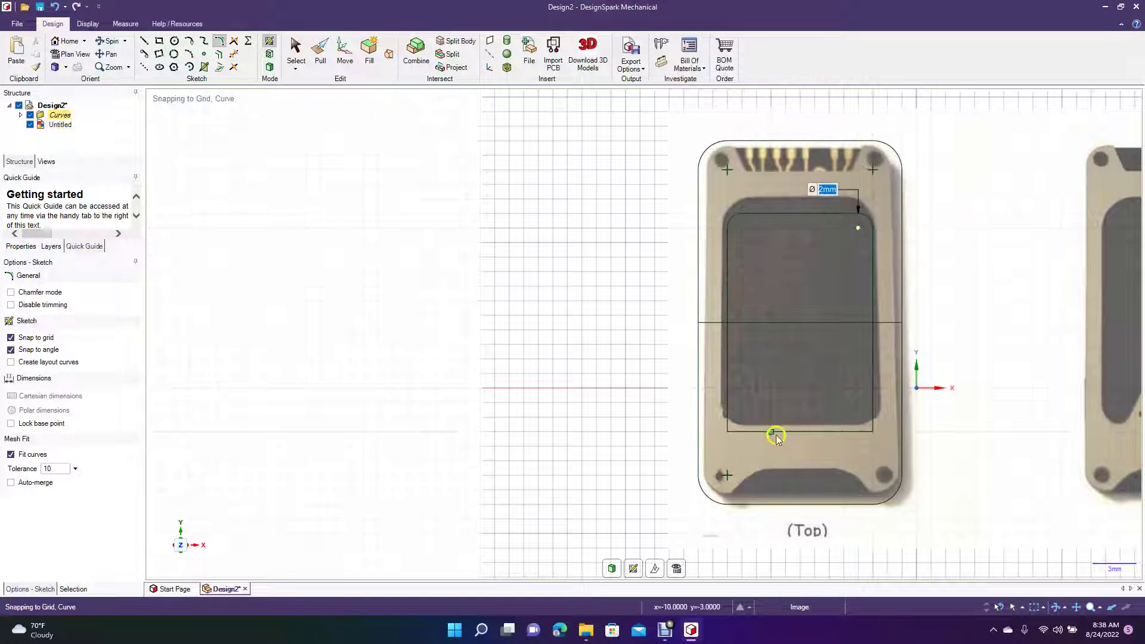
pyautogui.click(729, 424)
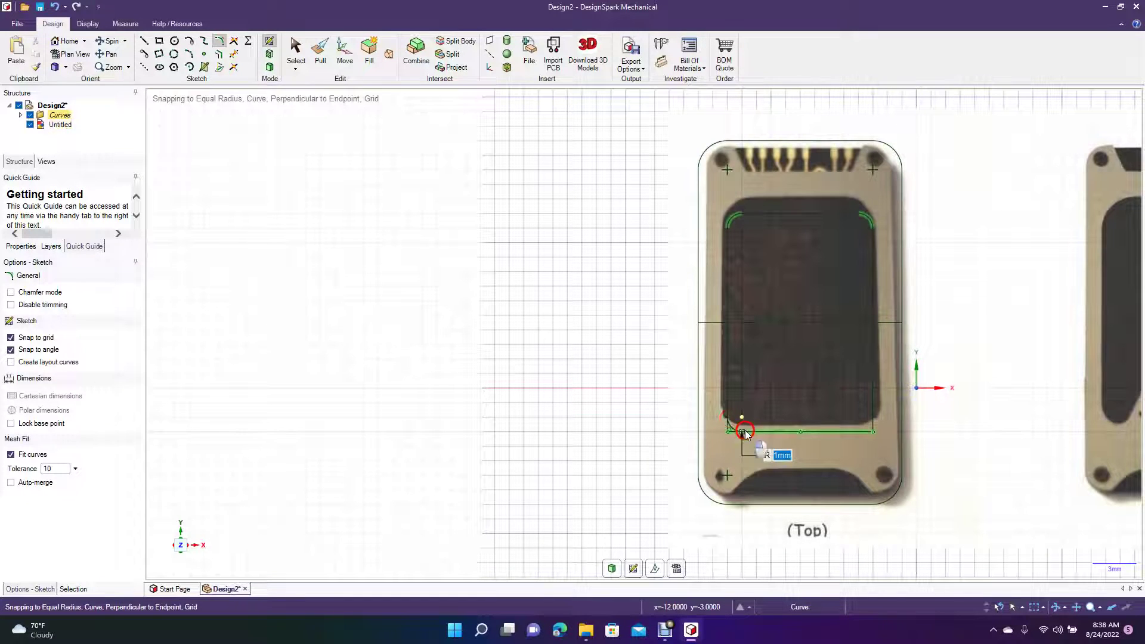
pyautogui.click(744, 432)
pyautogui.click(872, 417)
pyautogui.click(859, 427)
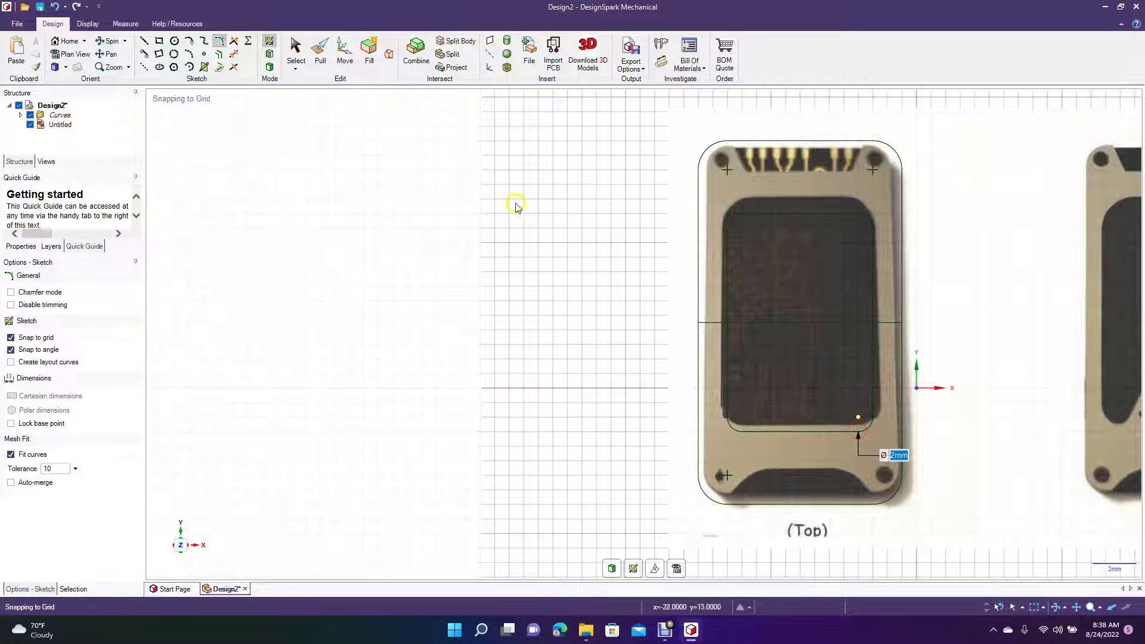
# Delete the horizontal construction line crossing the middle of the card outline
pyautogui.click(296, 51)
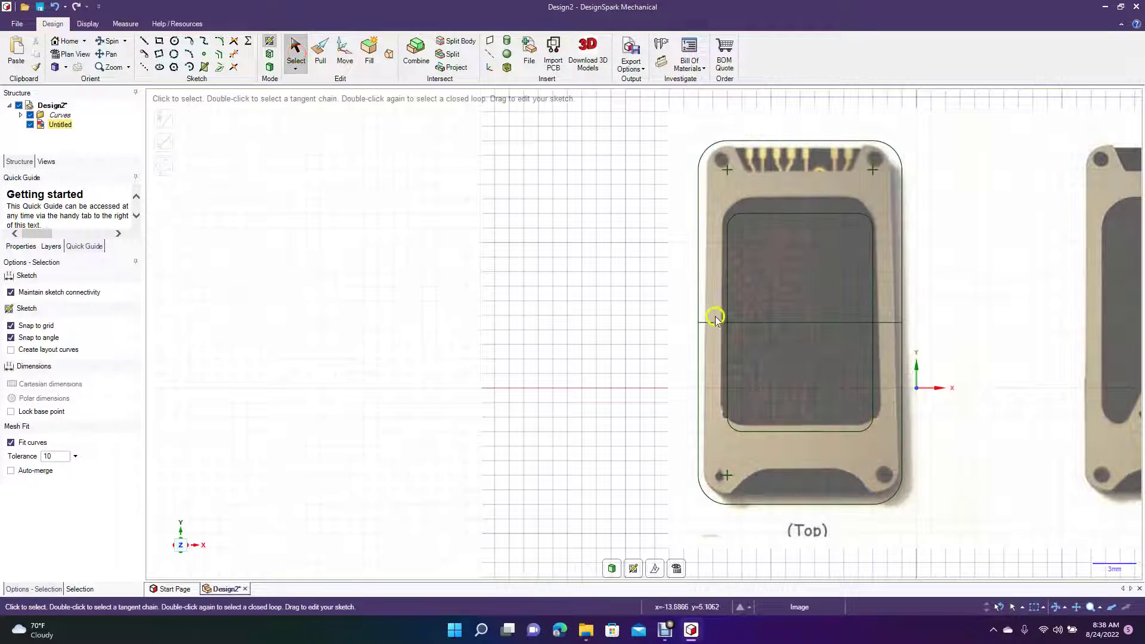
pyautogui.click(718, 322)
pyautogui.press('Delete')
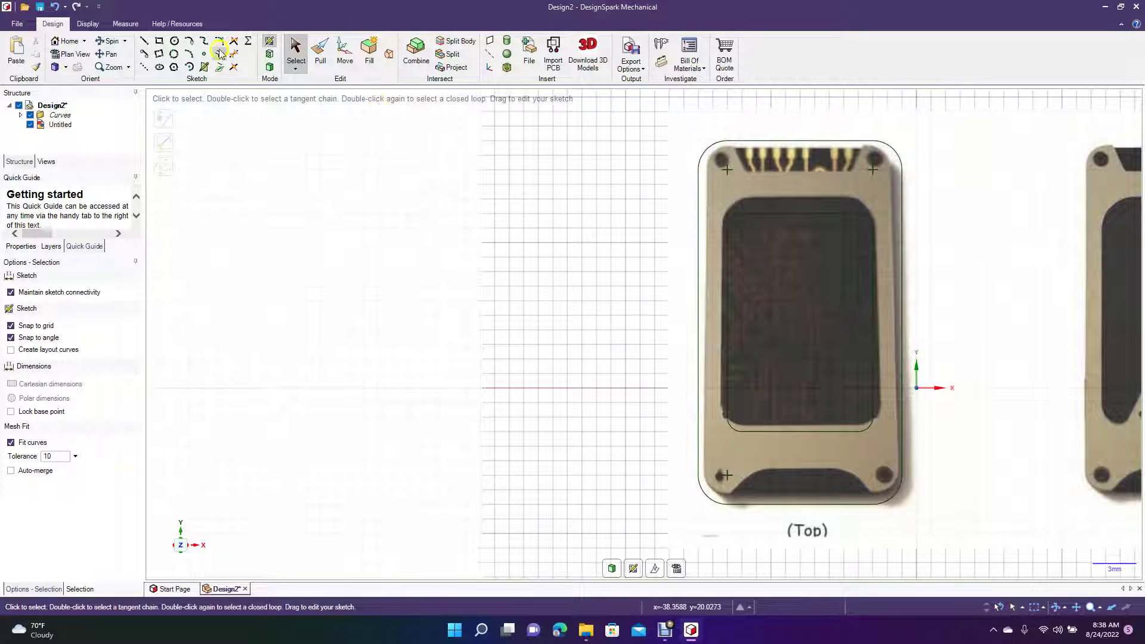
# Draw a 25 mm vertical line between the midpoints of the outline's short edges and set it as the mirror line
pyautogui.click(144, 41)
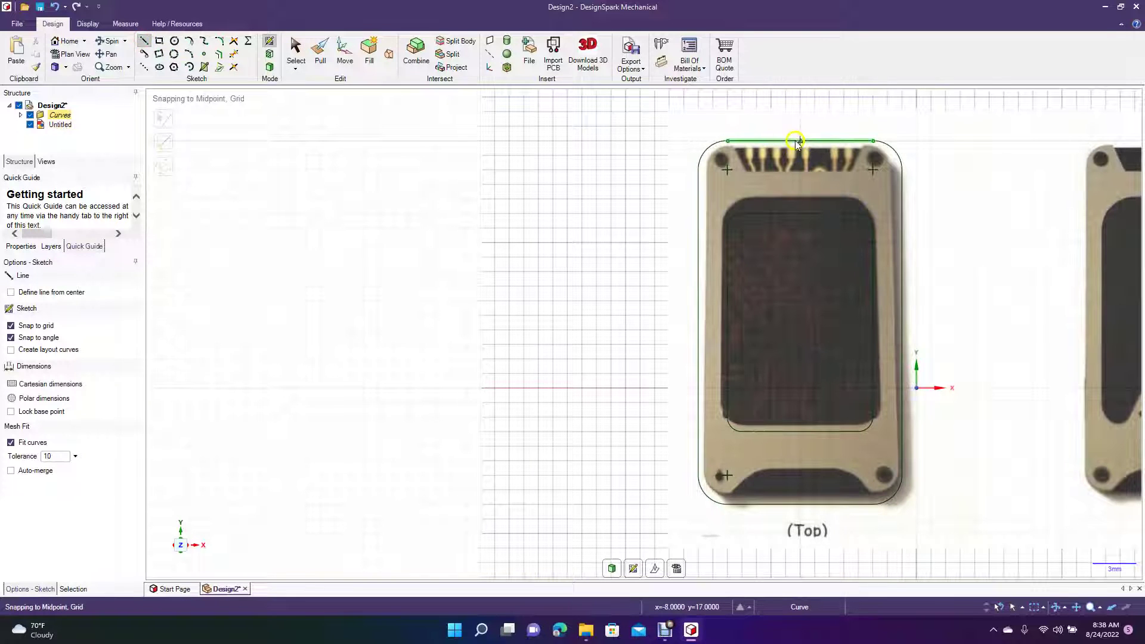
pyautogui.click(800, 141)
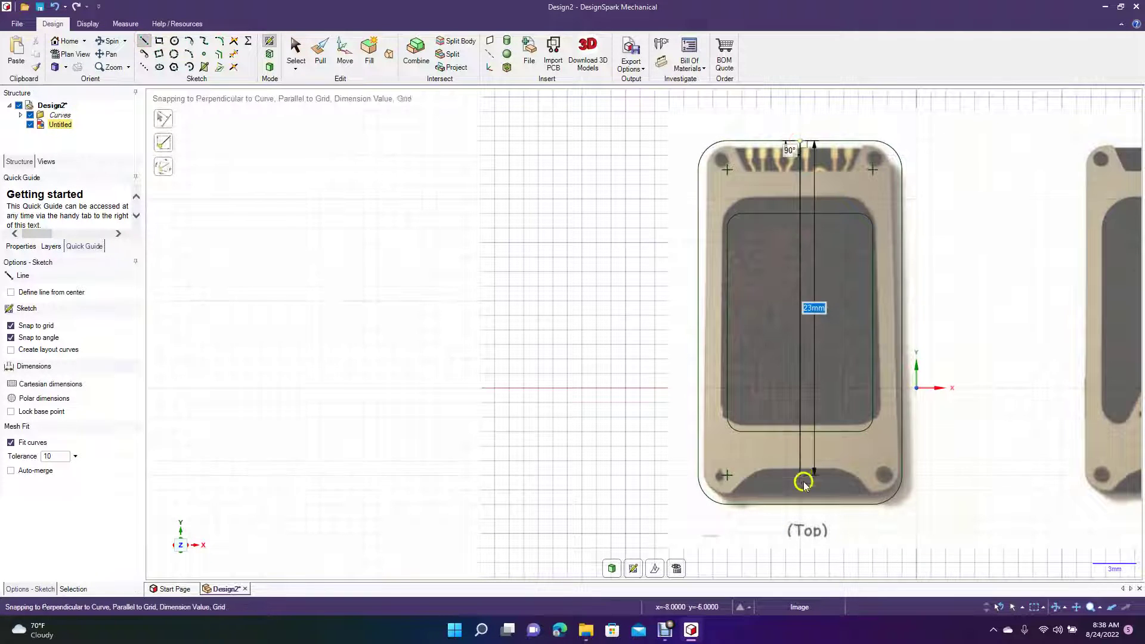
pyautogui.click(800, 503)
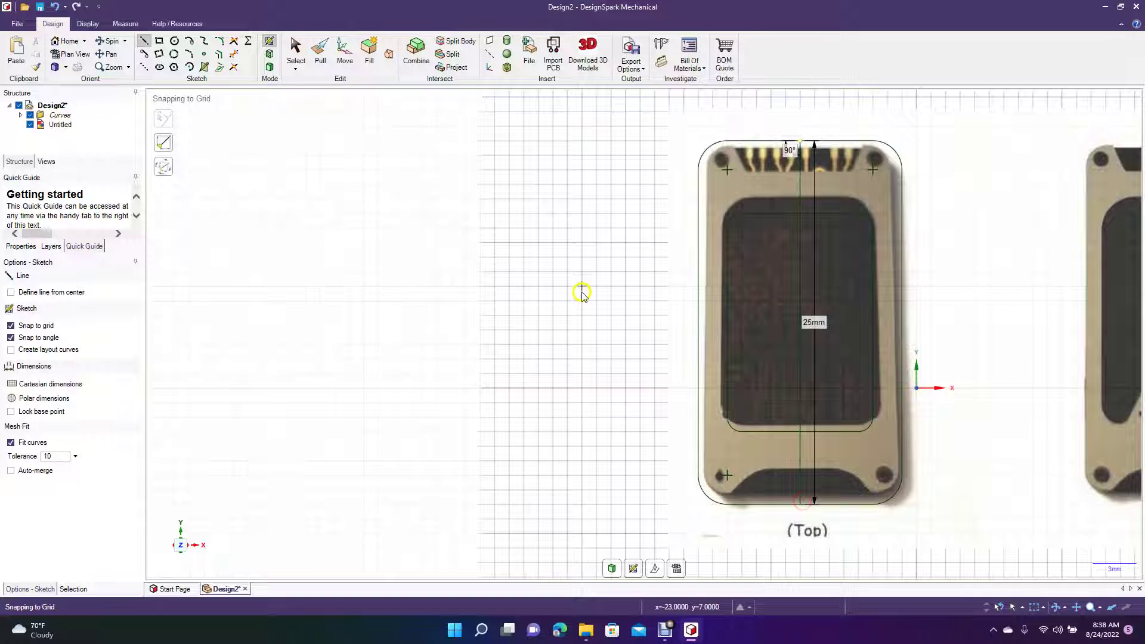
pyautogui.click(296, 48)
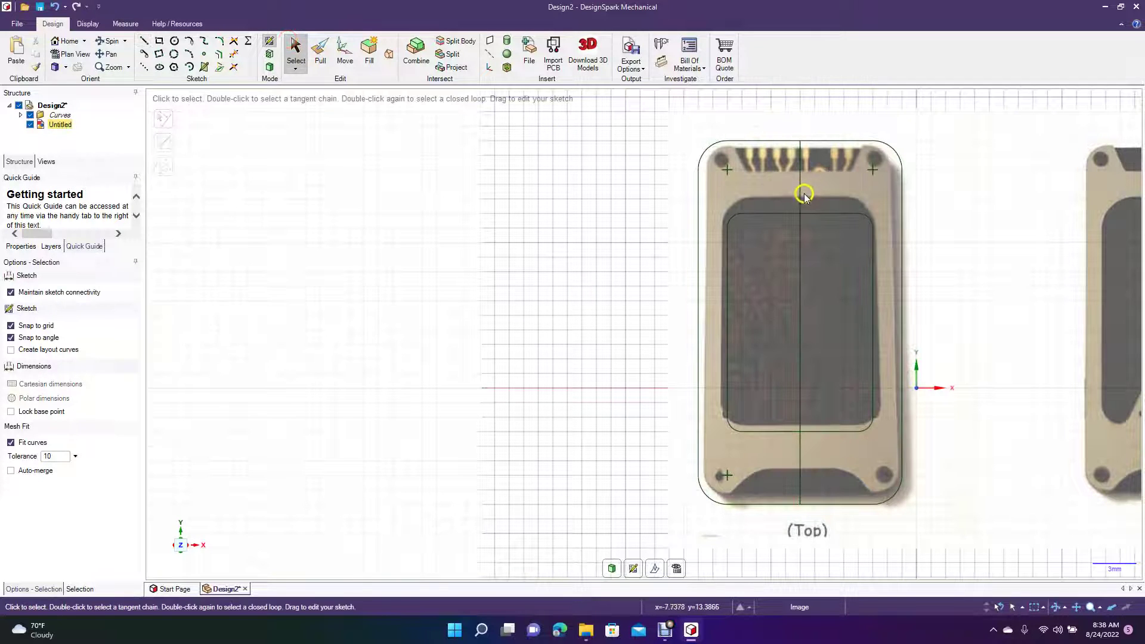
pyautogui.rightClick(800, 195)
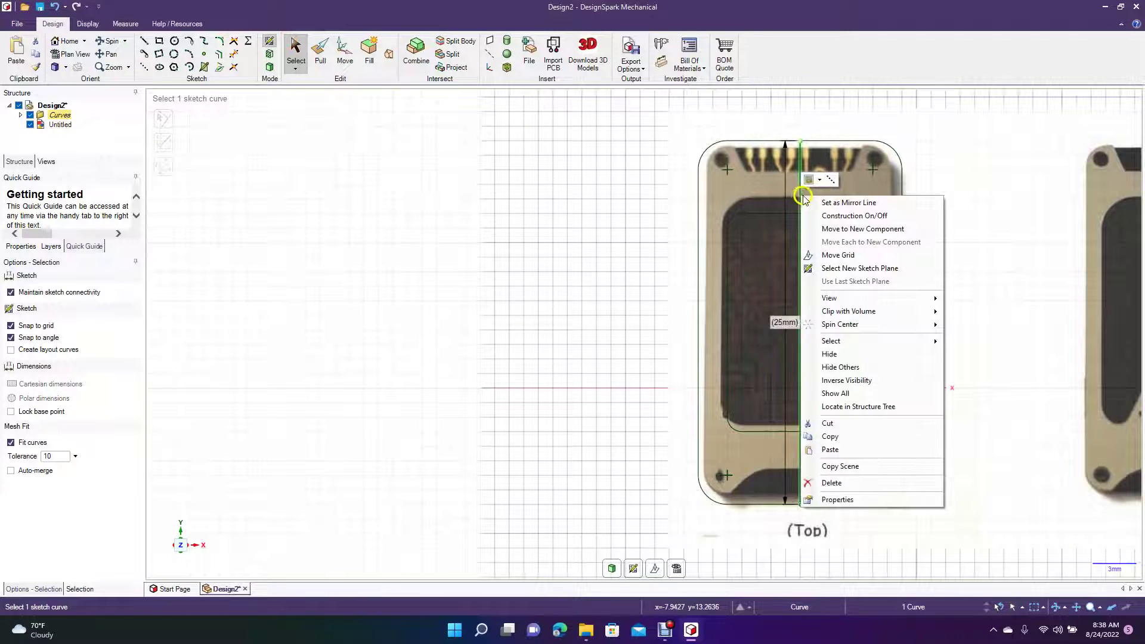
pyautogui.click(835, 203)
# Trace the gold-contact notch with mirrored lines: a horizontal base from the mirror line, then a slanted side about 3.16 mm long past the outline
pyautogui.click(146, 42)
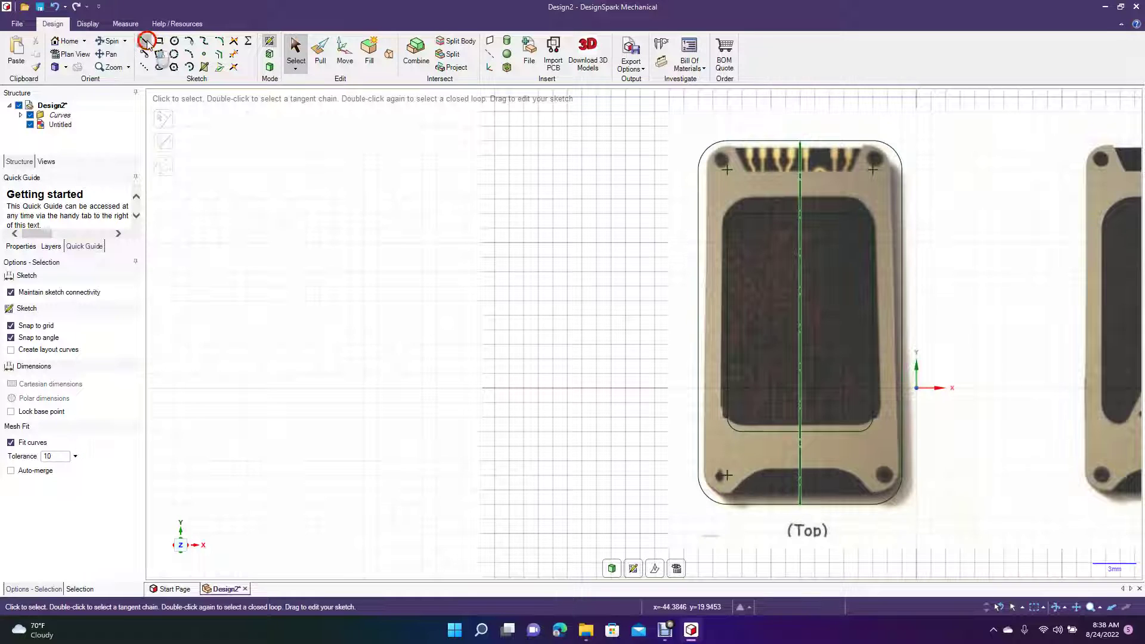
pyautogui.click(799, 172)
pyautogui.click(742, 171)
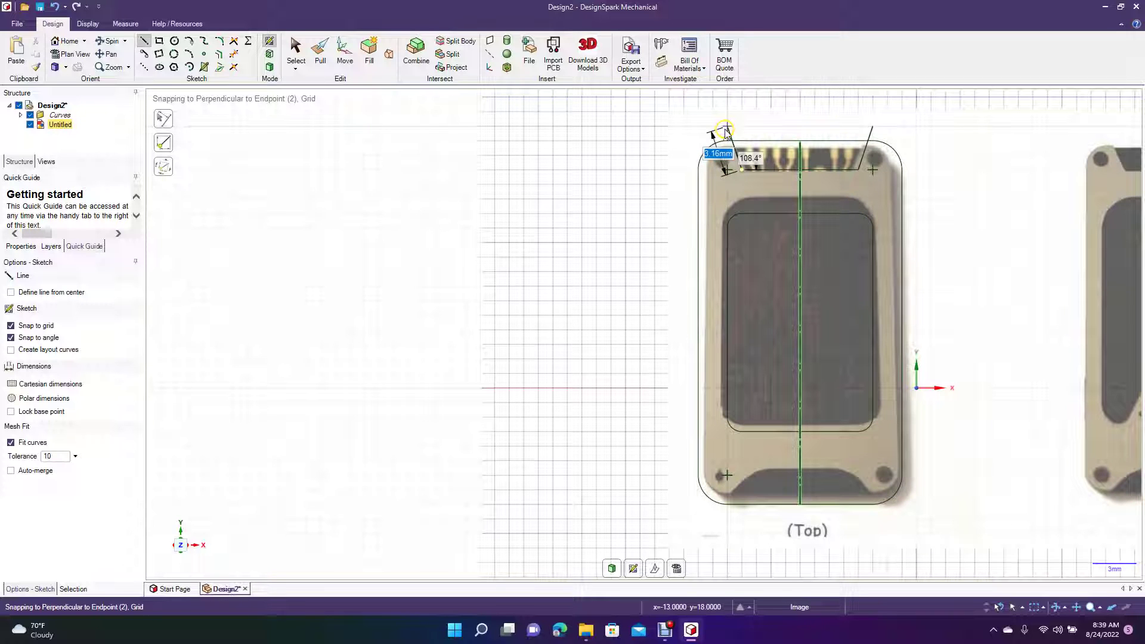
pyautogui.click(726, 130)
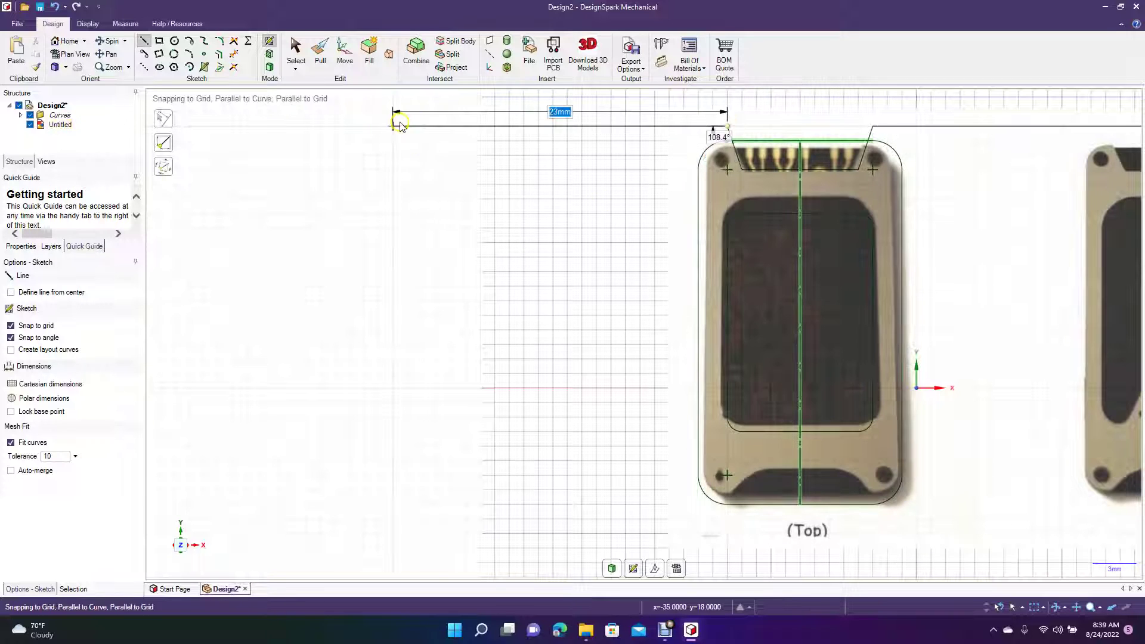
pyautogui.click(288, 60)
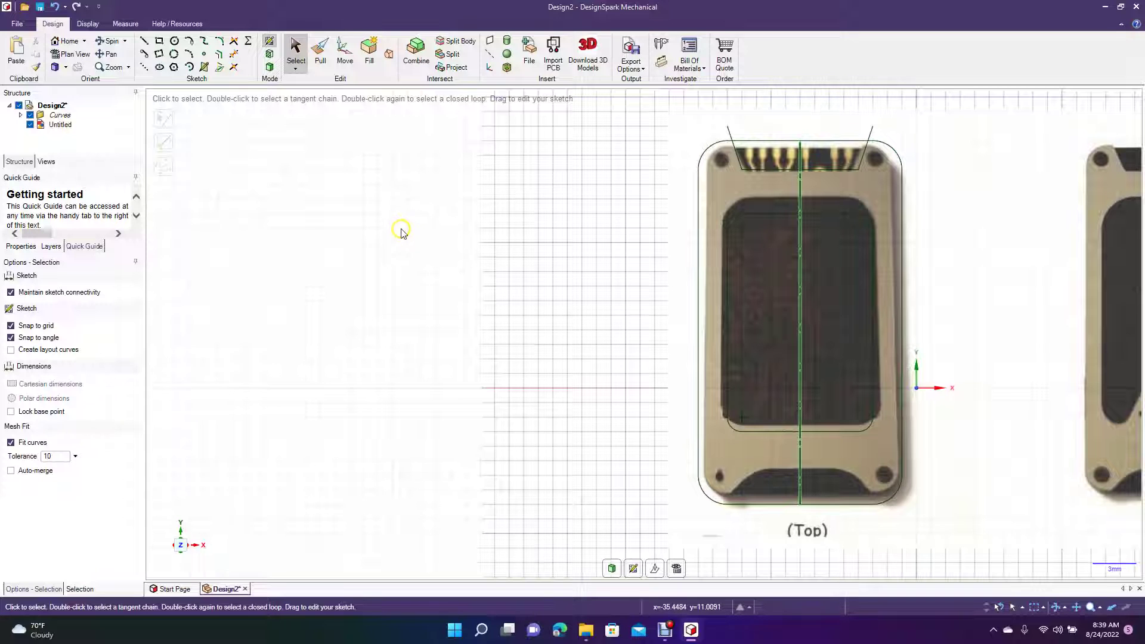
# Trace the dark recess near the "Top" label with mirrored lines: a horizontal edge from the mirror line, then a 135° side about 4.24 mm long
pyautogui.click(159, 55)
pyautogui.click(146, 43)
pyautogui.click(797, 486)
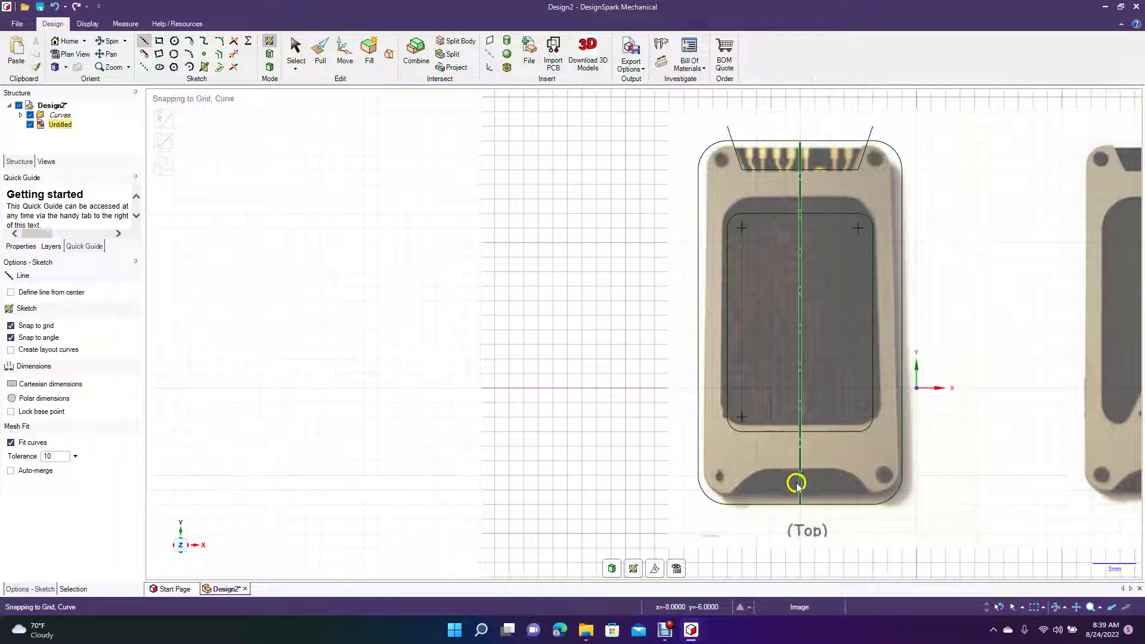
pyautogui.click(798, 477)
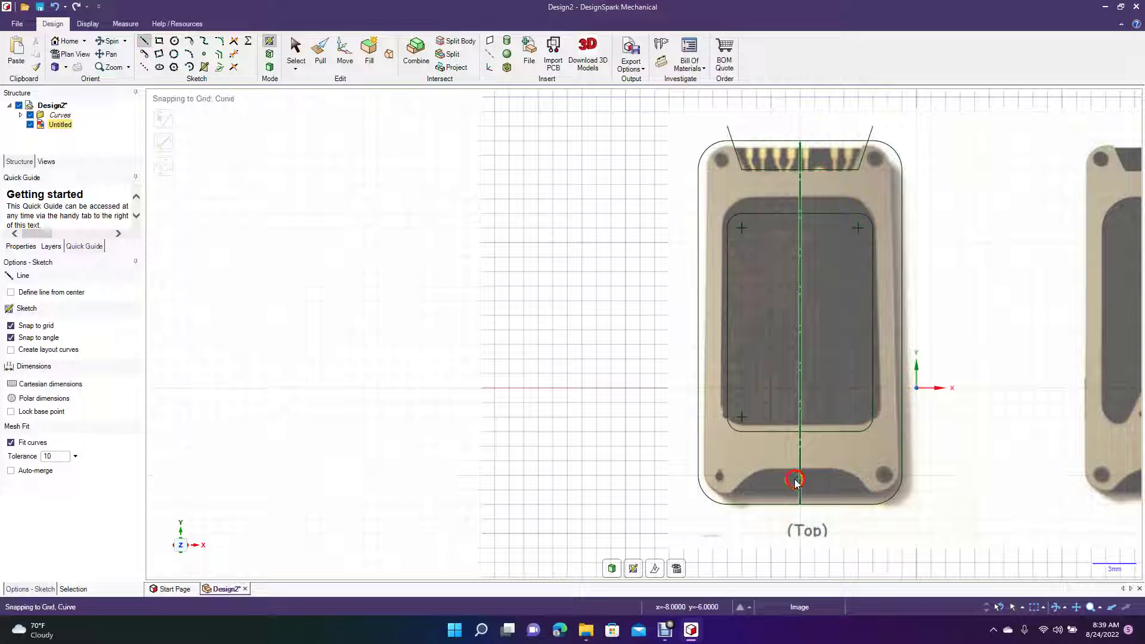
pyautogui.click(753, 477)
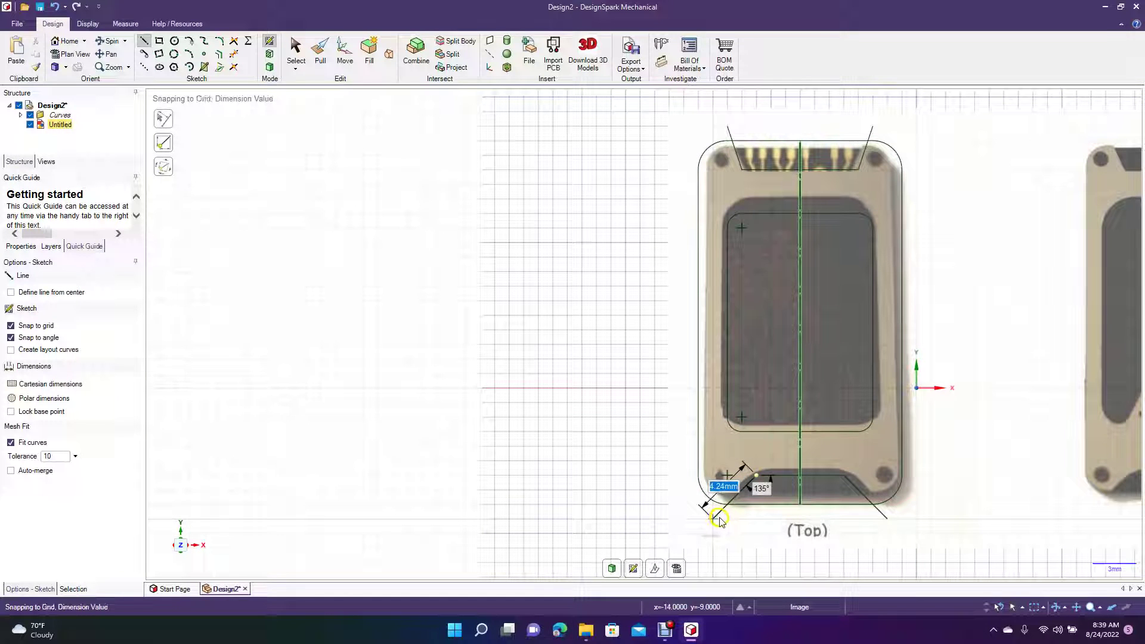
pyautogui.click(723, 518)
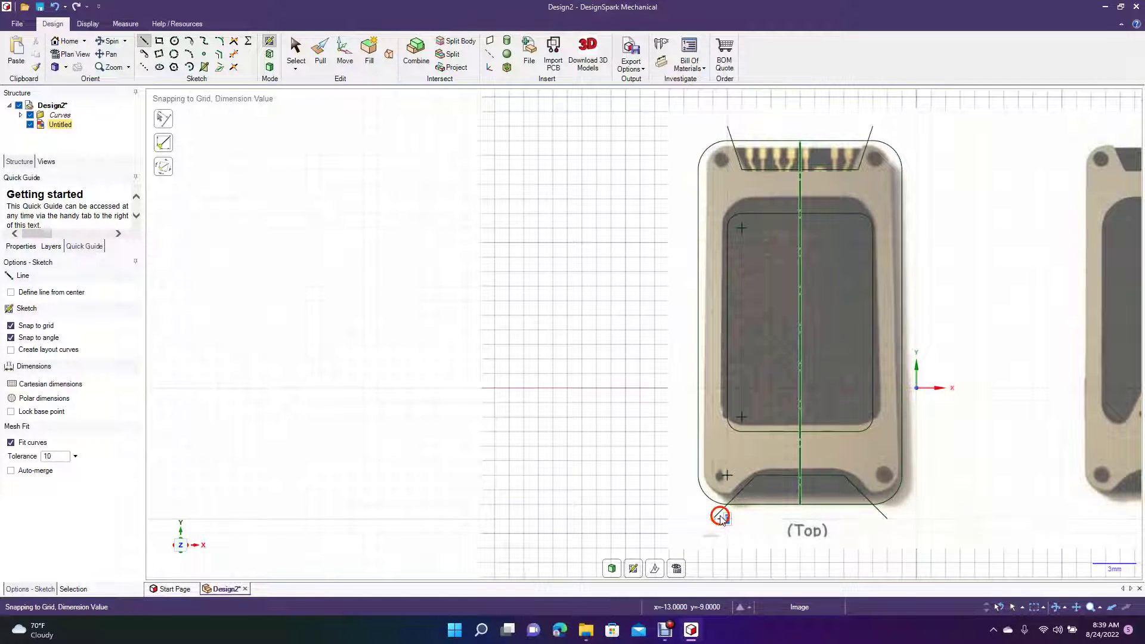
pyautogui.click(284, 58)
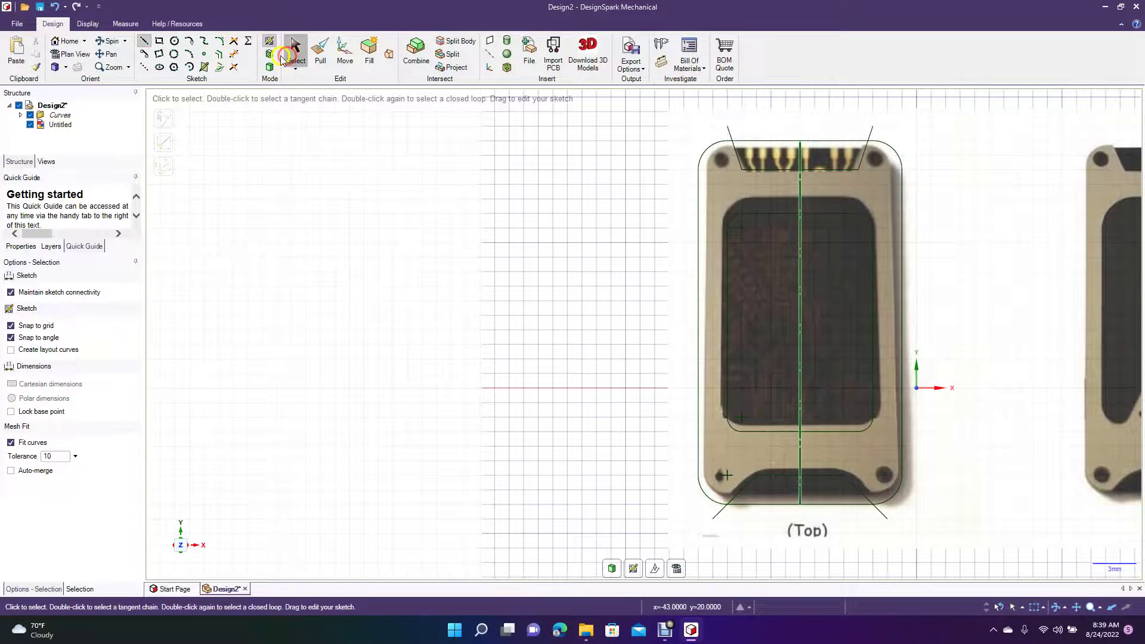
# Trim the slanted line ends of both notches that extend beyond the card outline
pyautogui.click(234, 55)
pyautogui.click(730, 134)
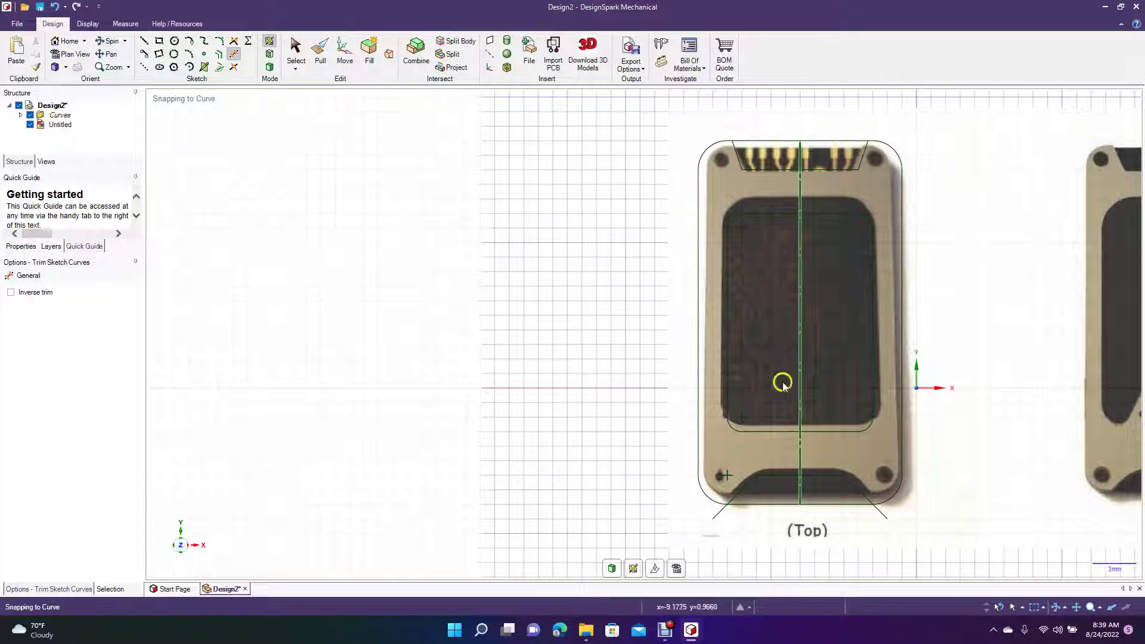
pyautogui.click(721, 511)
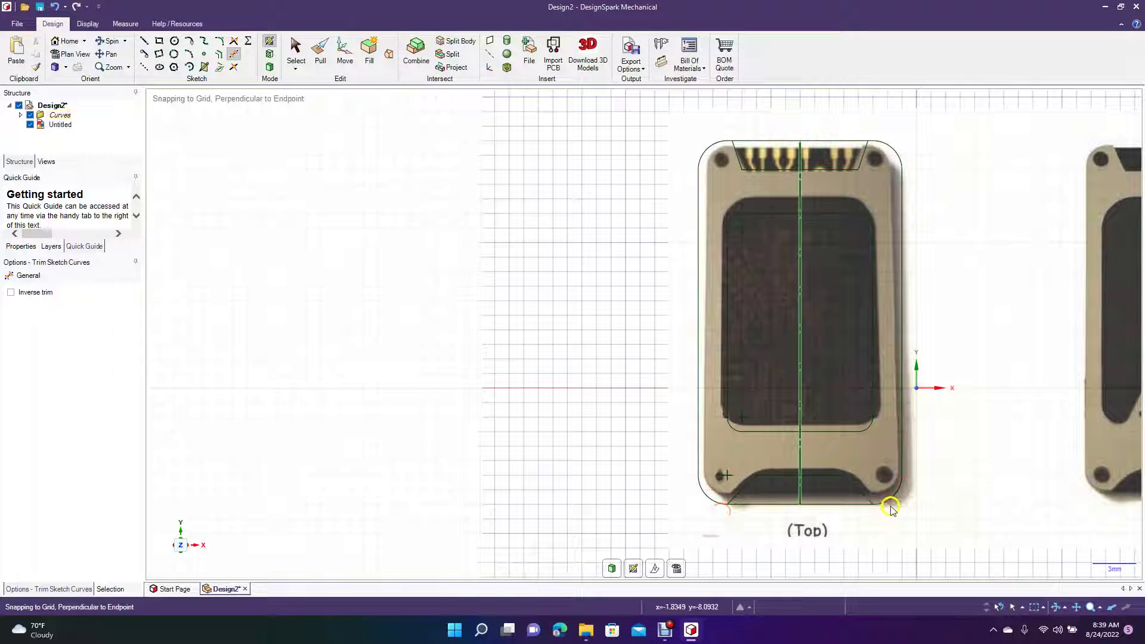
pyautogui.click(885, 511)
# Trim away all segments of the vertical centre line inside the card outline
pyautogui.click(800, 413)
pyautogui.click(800, 446)
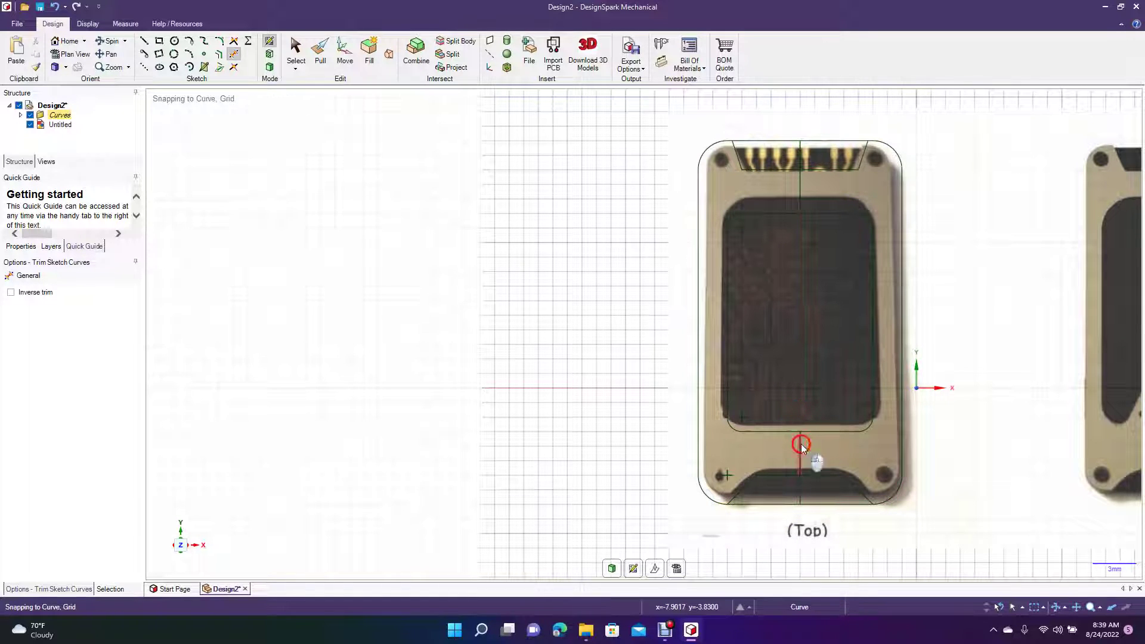
pyautogui.click(800, 175)
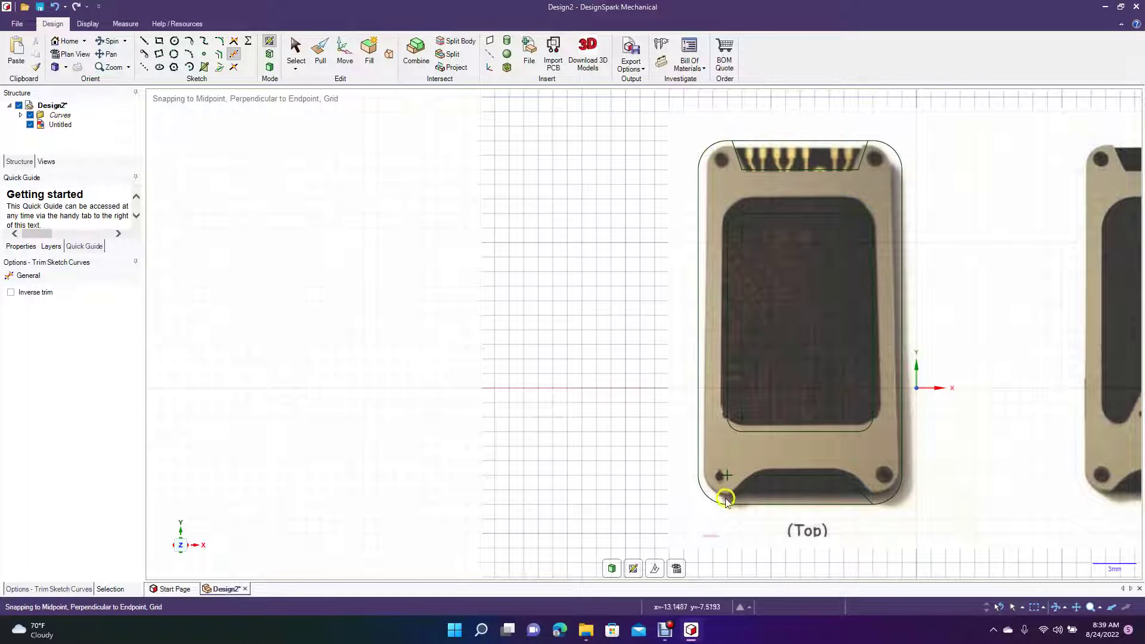
# Draw a 25 mm vertical and a 14 mm horizontal centre line between the midpoints of the card outline's opposite edges
pyautogui.click(175, 42)
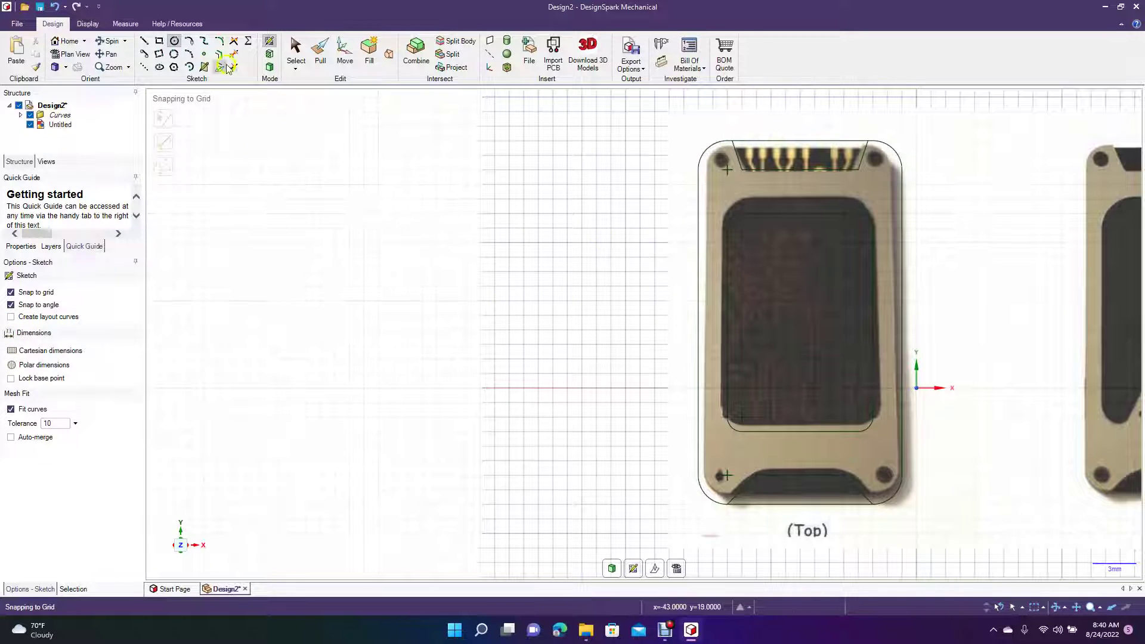
pyautogui.click(142, 42)
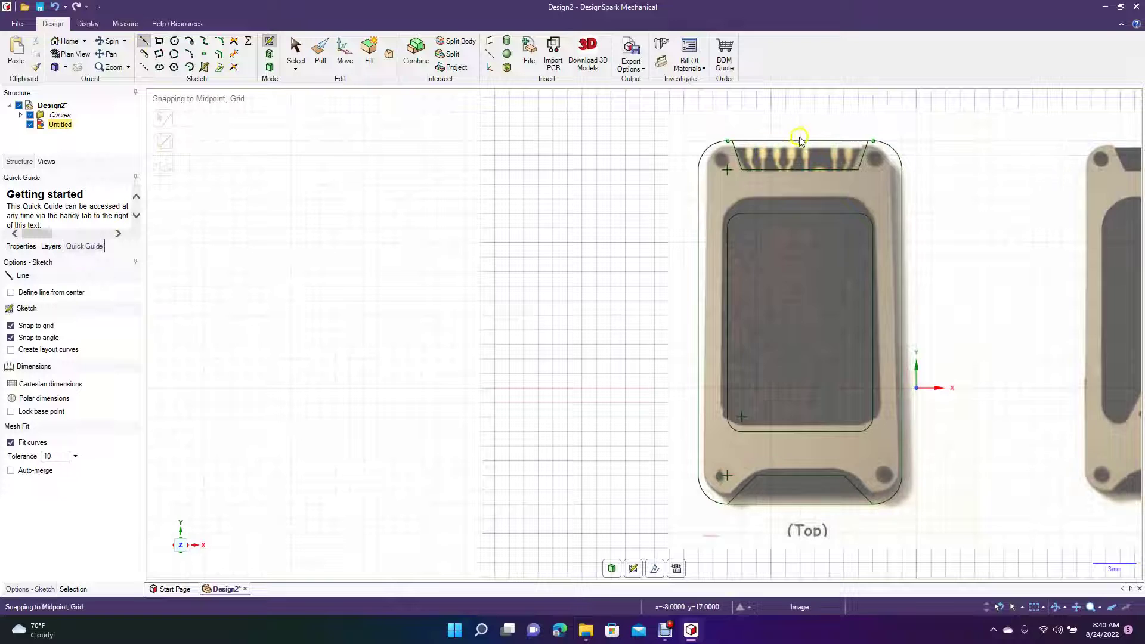
pyautogui.click(800, 140)
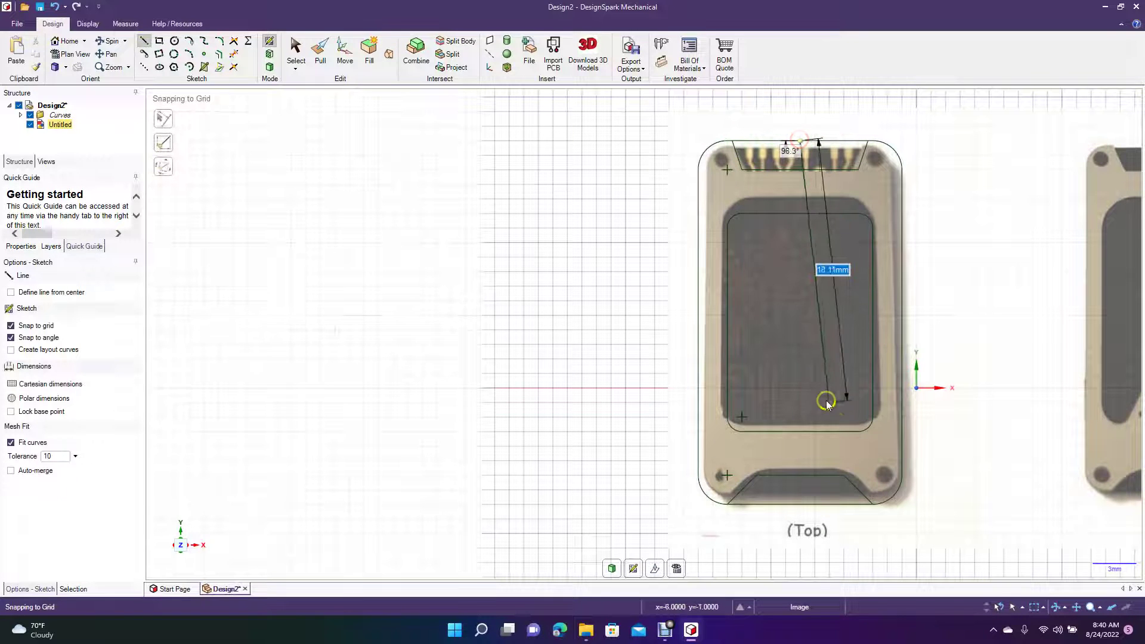
pyautogui.doubleClick(800, 500)
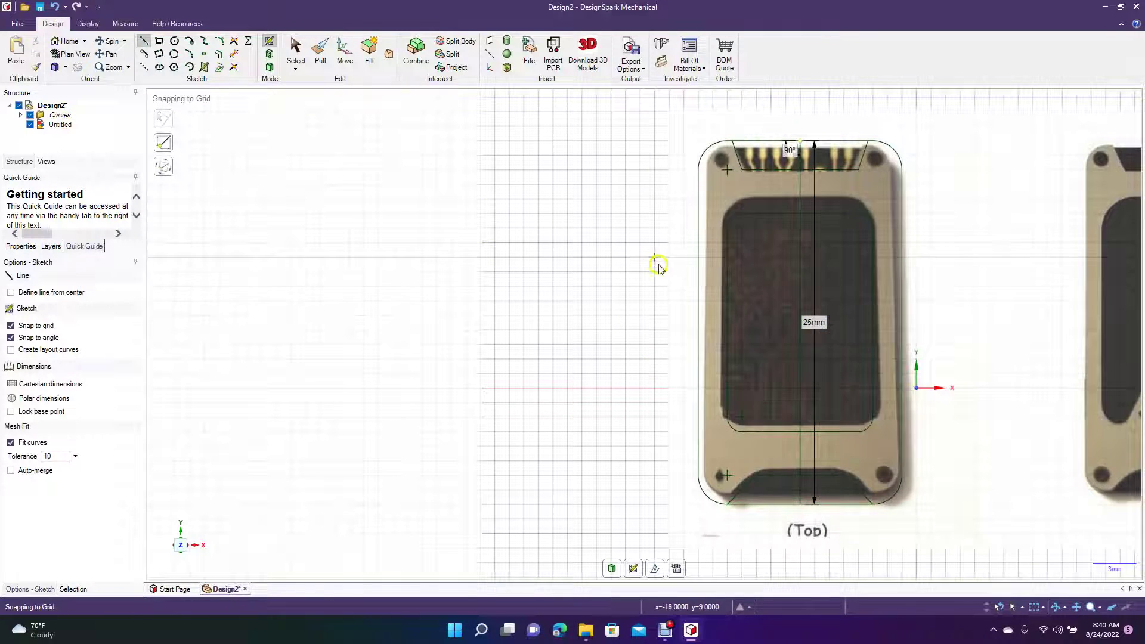
pyautogui.click(697, 322)
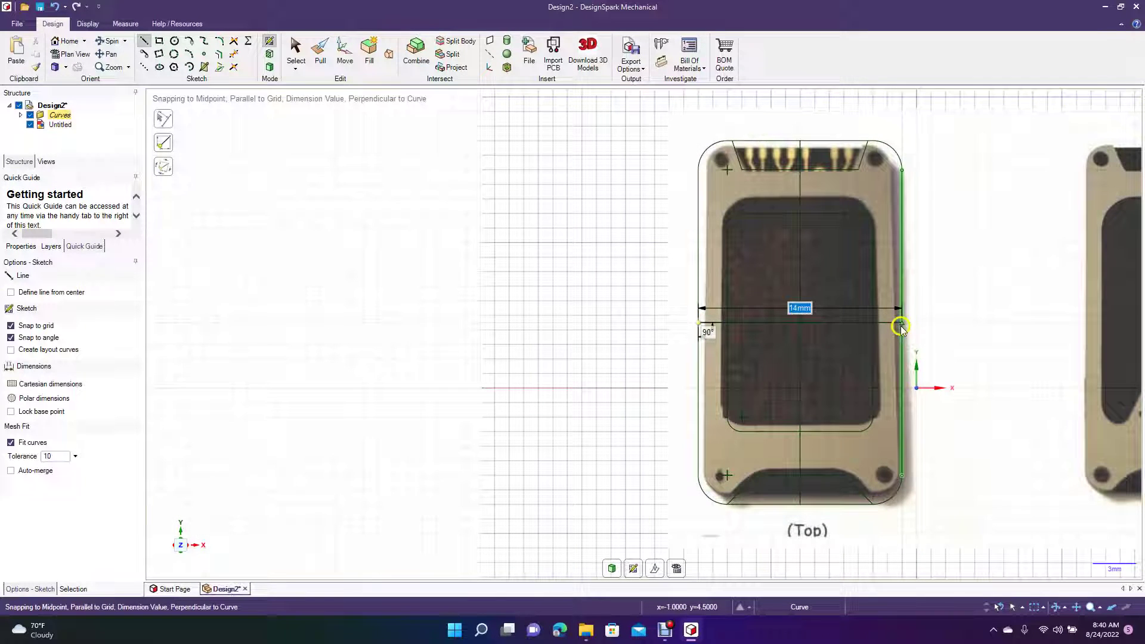
pyautogui.click(901, 326)
# Set the 25 mm vertical centre line as the mirror line
pyautogui.click(295, 51)
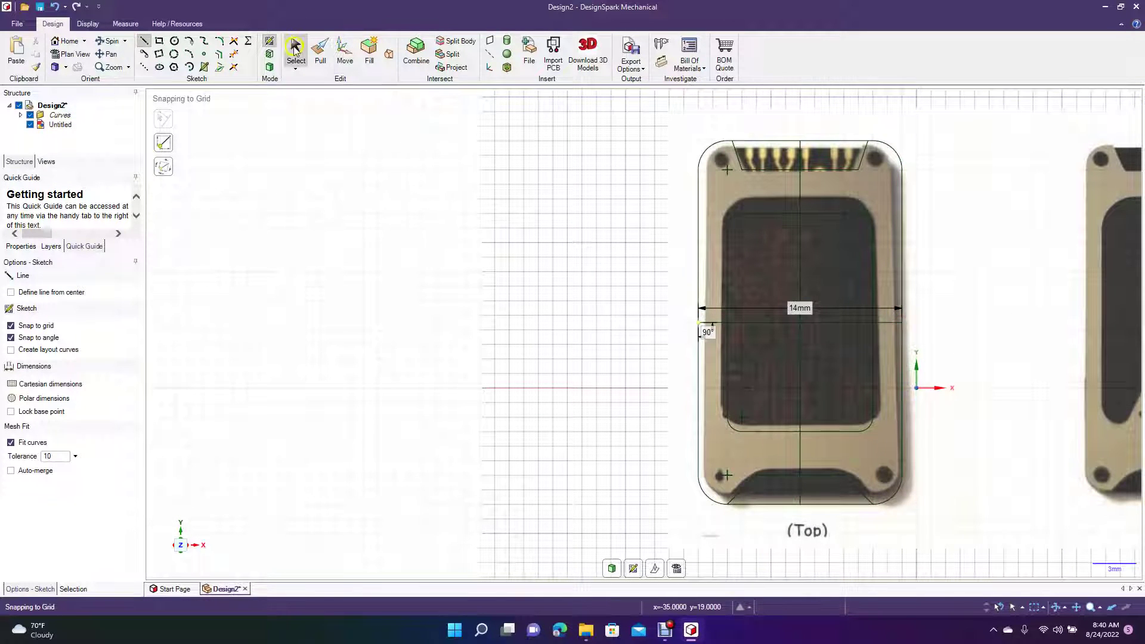
pyautogui.rightClick(801, 275)
pyautogui.click(838, 282)
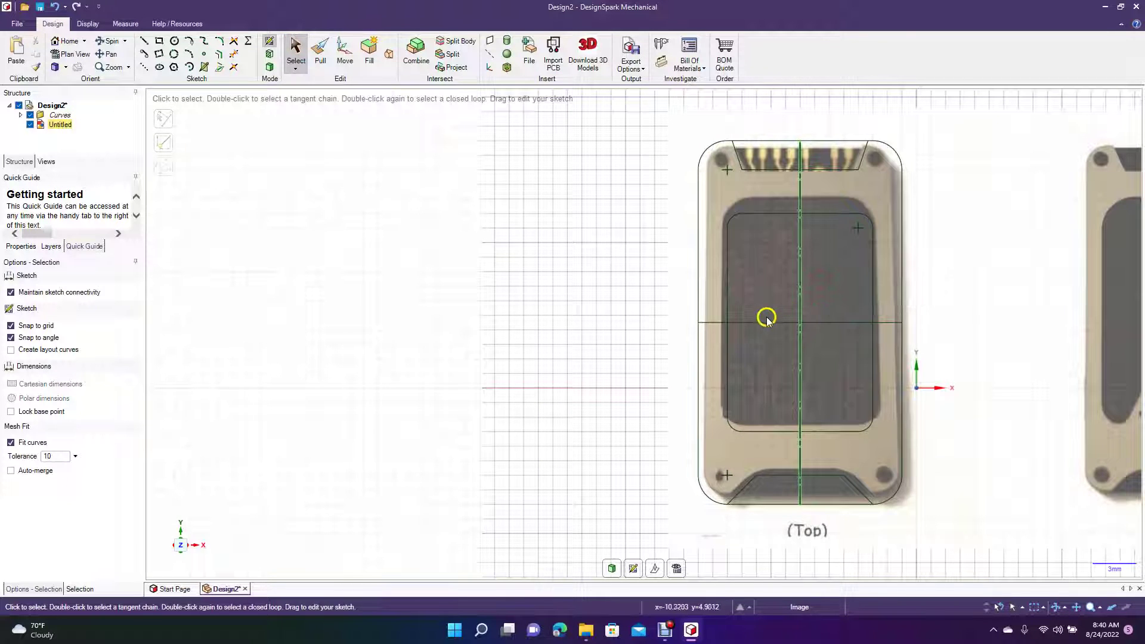
# Set the horizontal centre line as another mirror line and, with grid snapping off, sketch 1 mm circles over the four corner holes
pyautogui.rightClick(766, 323)
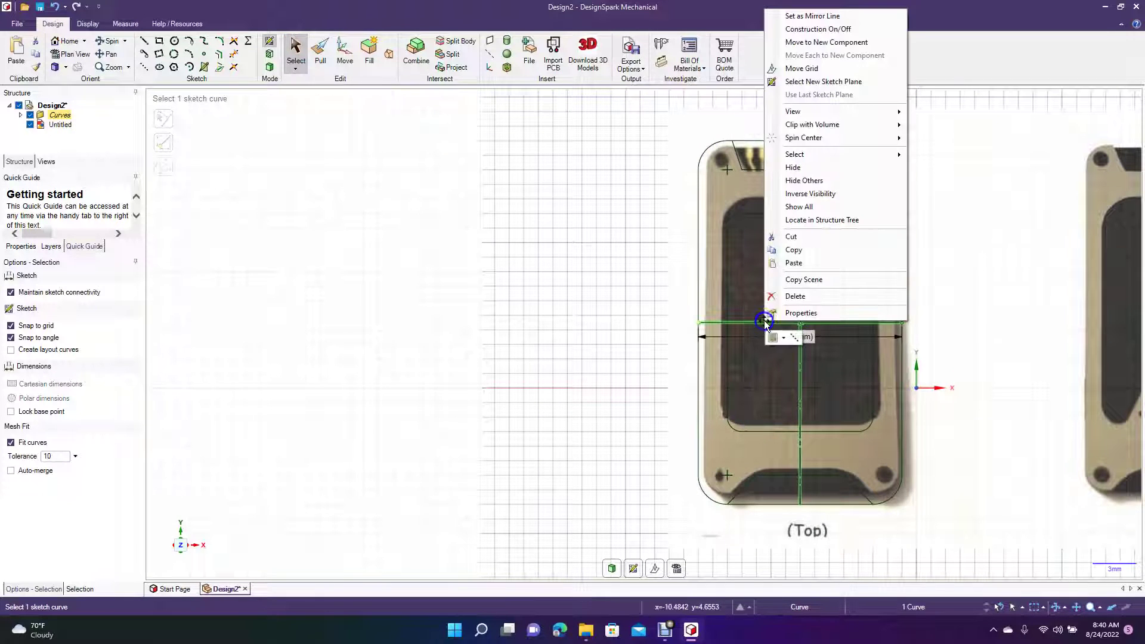
pyautogui.click(831, 18)
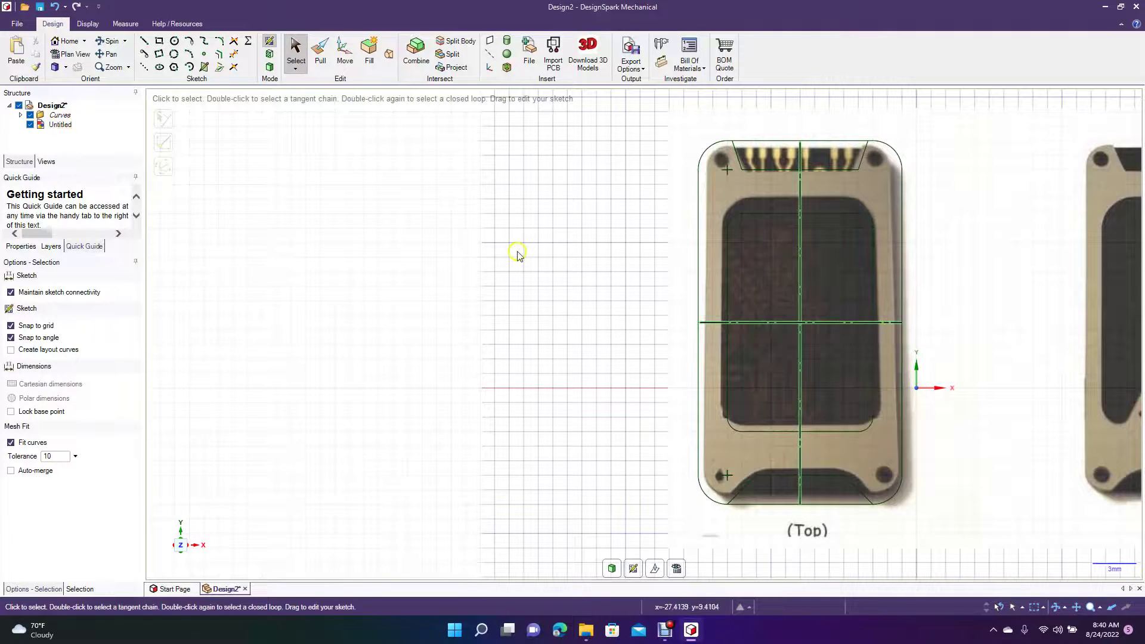
pyautogui.click(173, 42)
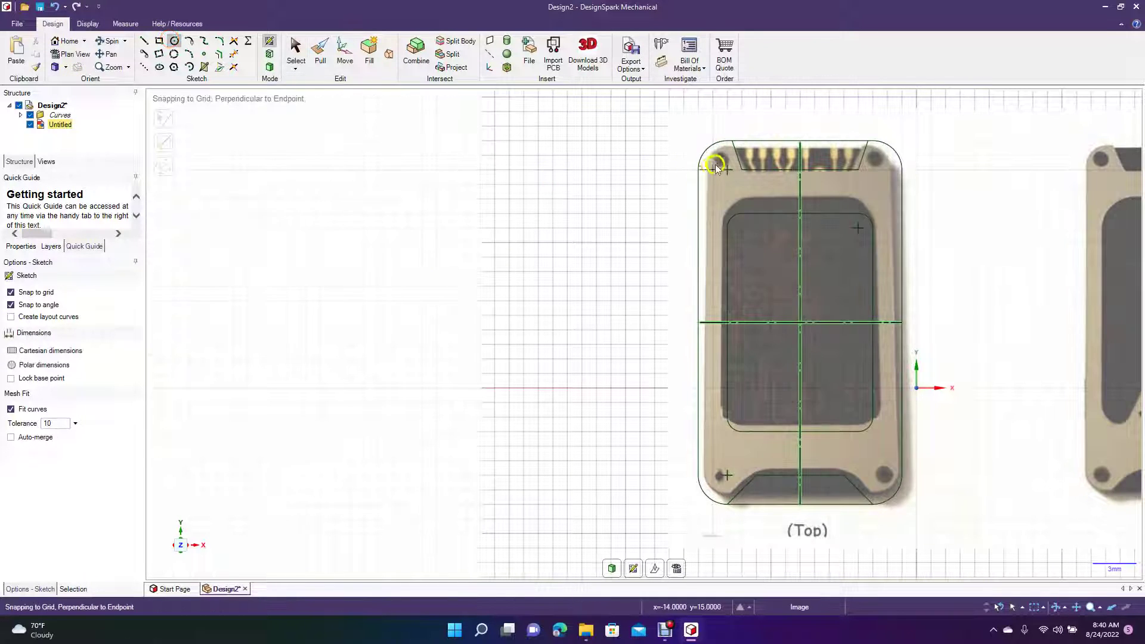
pyautogui.click(45, 293)
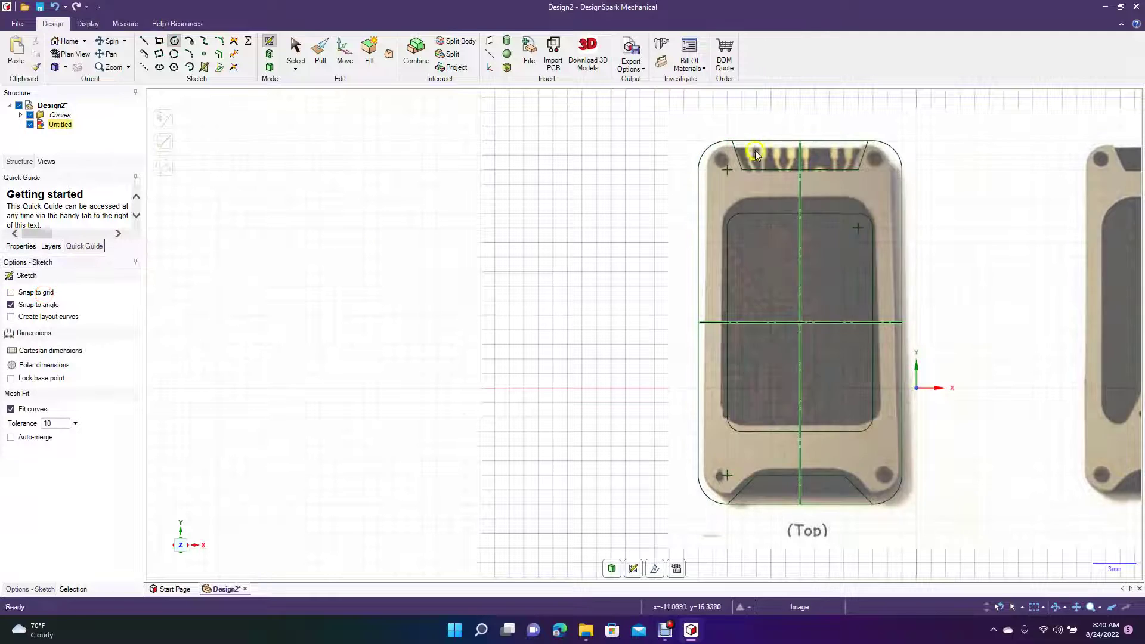
pyautogui.click(720, 161)
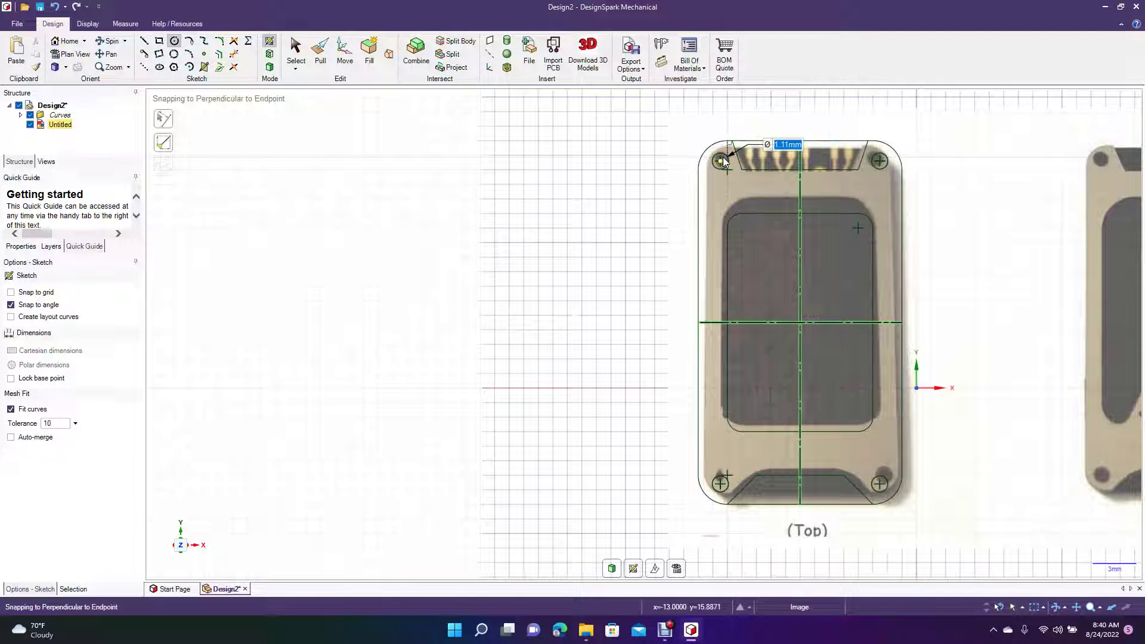
pyautogui.click(724, 162)
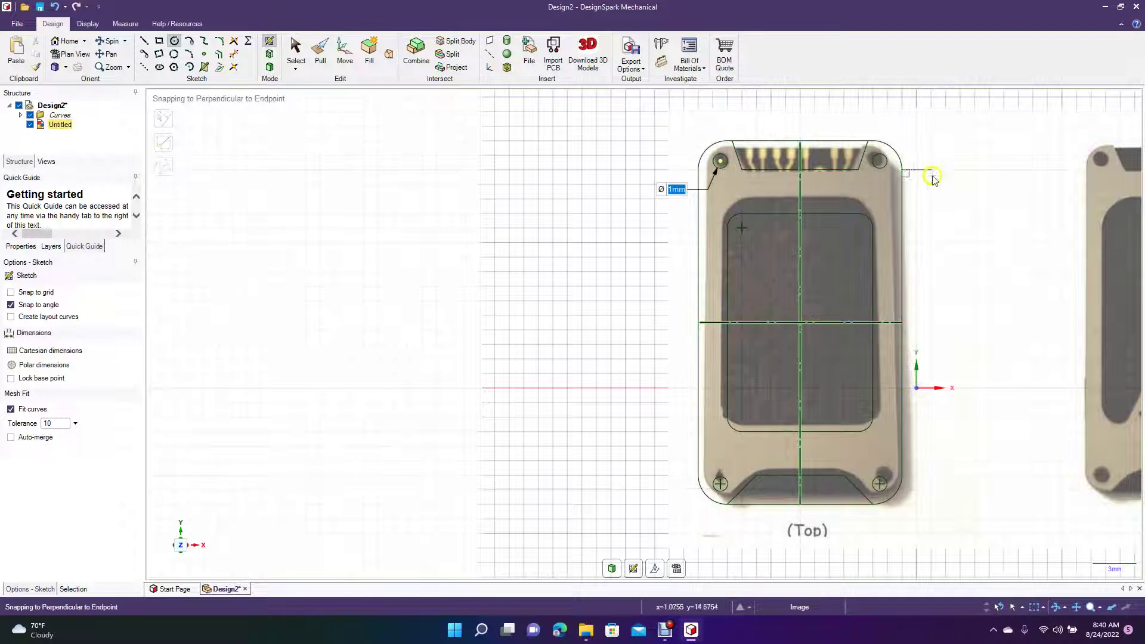
# Delete the horizontal and vertical centre lines from the card sketch
pyautogui.click(297, 53)
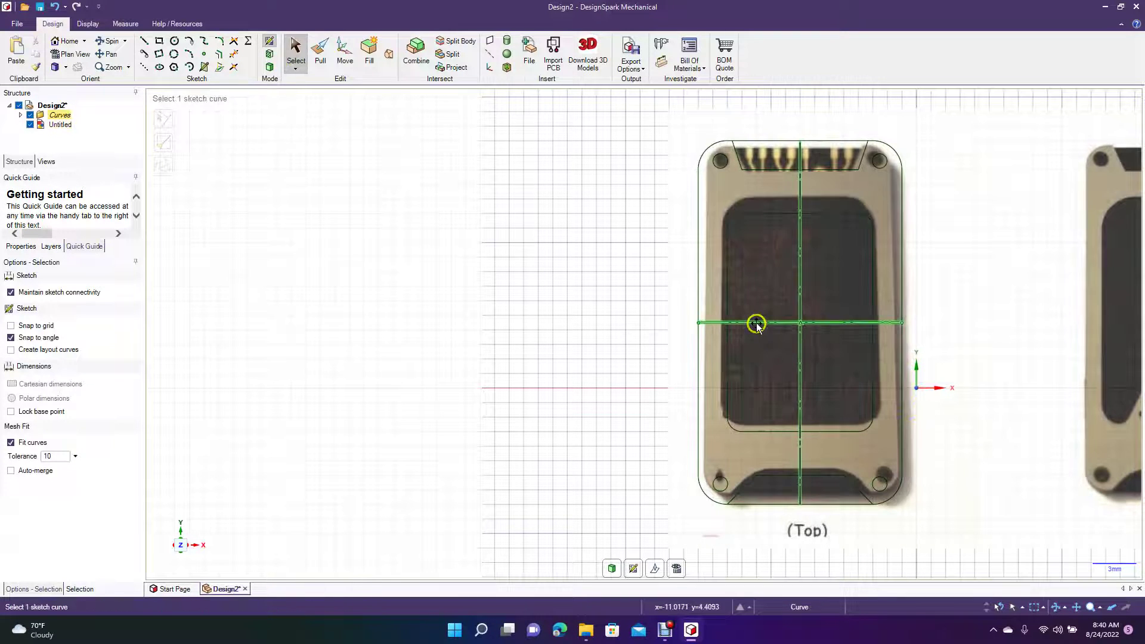
pyautogui.click(601, 347)
pyautogui.click(725, 322)
pyautogui.press('Delete')
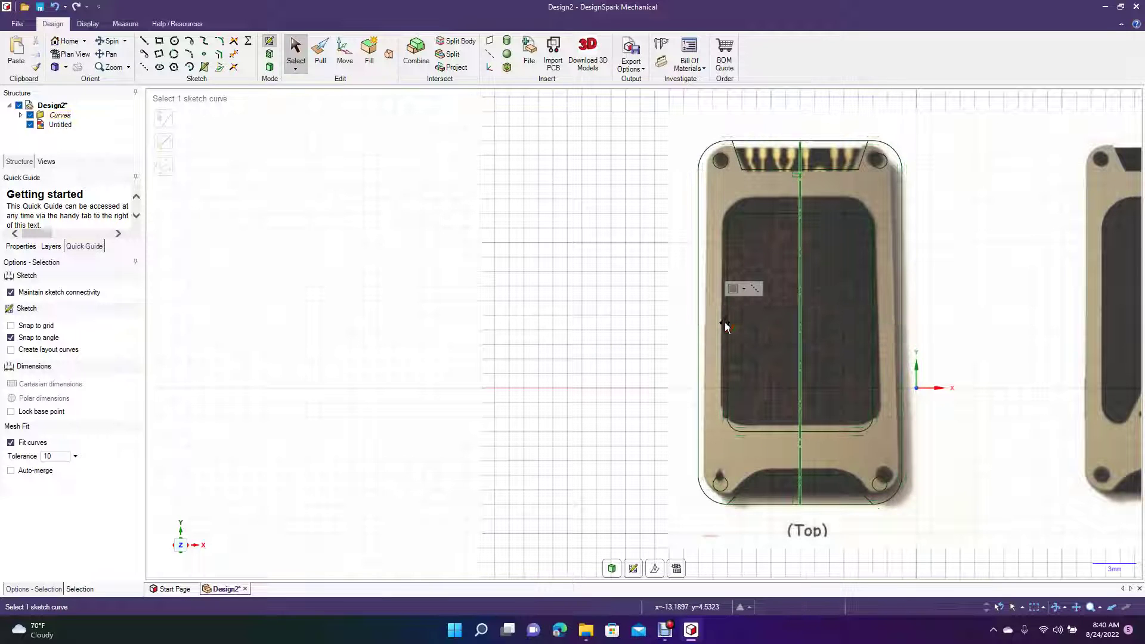
pyautogui.click(799, 319)
pyautogui.press('Delete')
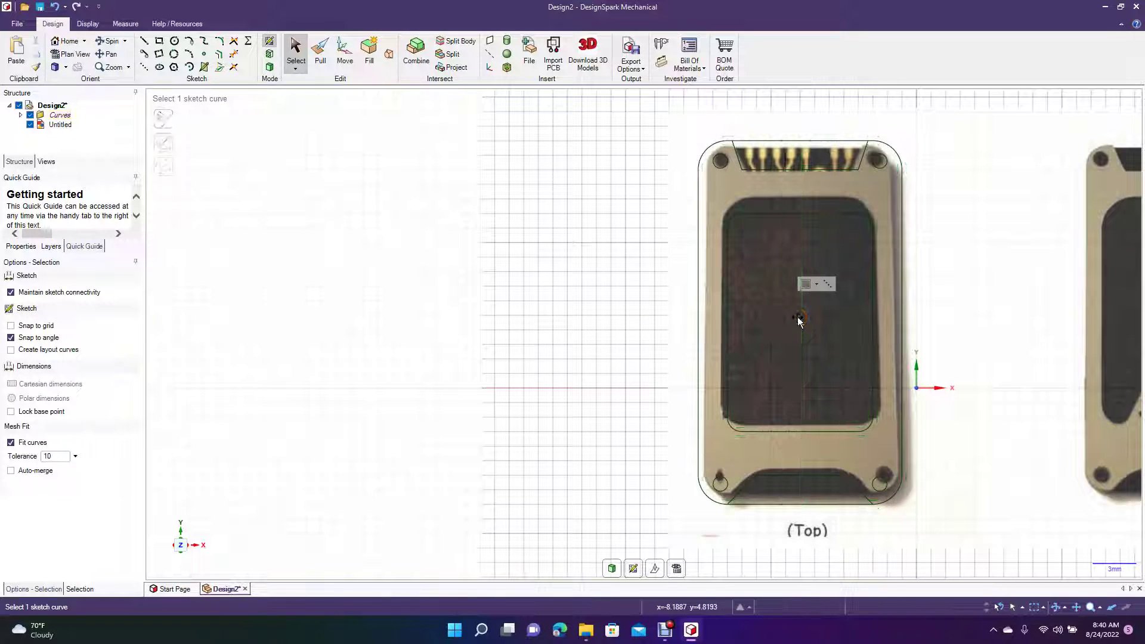
# Move the reference image sideways along the X direction until it is clear of the card sketch
pyautogui.scroll(-4, 549, 422)
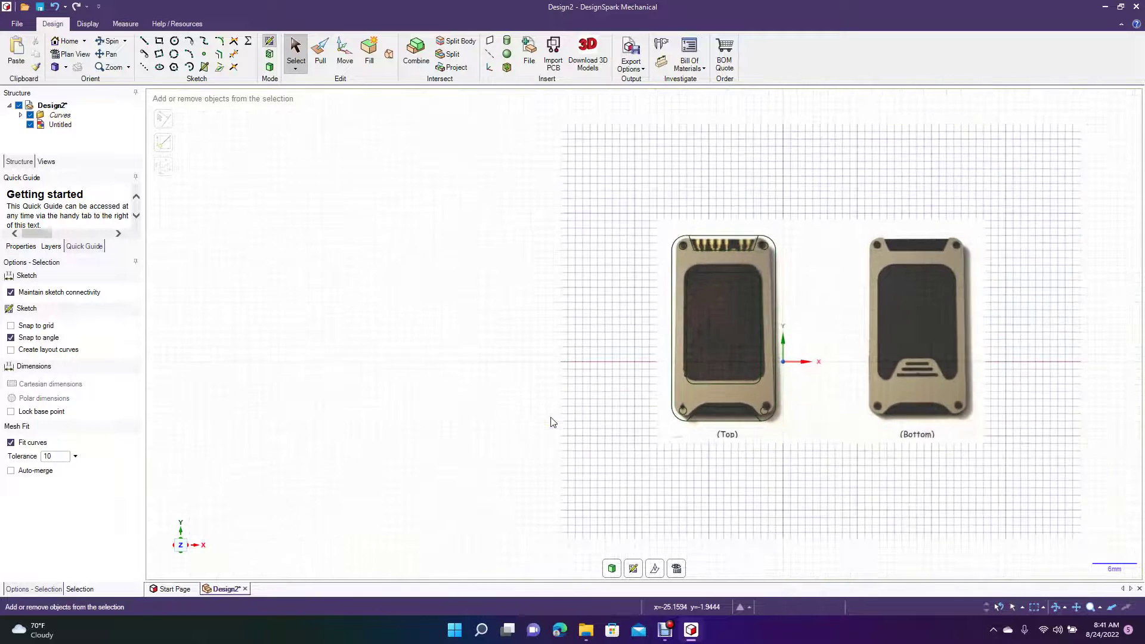
pyautogui.click(739, 318)
pyautogui.click(895, 321)
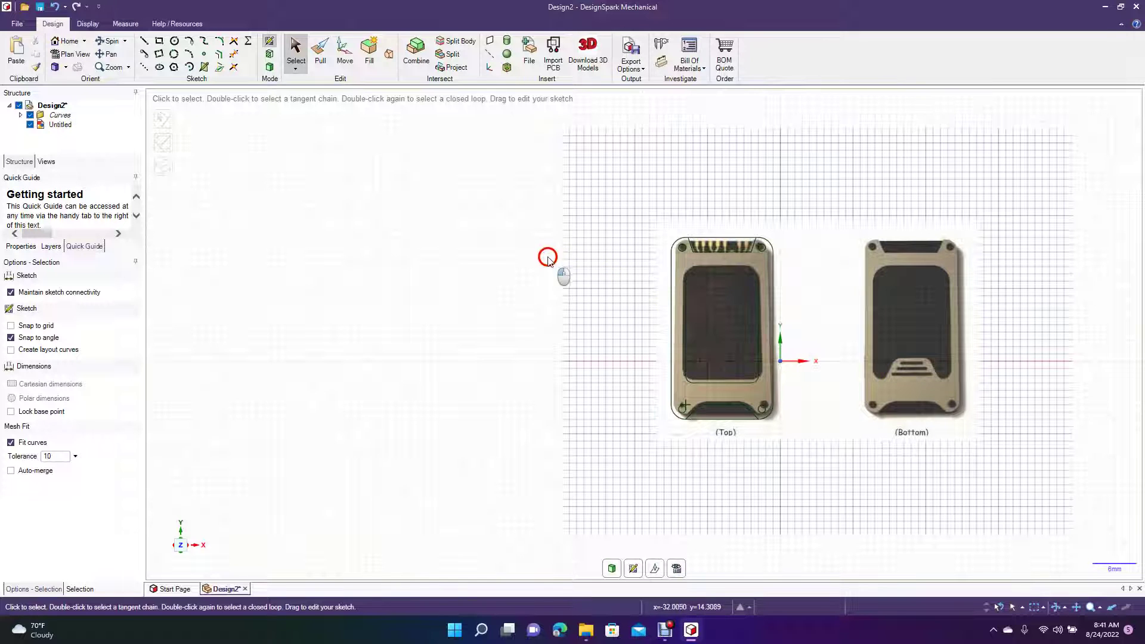
pyautogui.click(829, 264)
pyautogui.moveTo(833, 261)
pyautogui.mouseDown()
pyautogui.moveTo(869, 384)
pyautogui.moveTo(1102, 186)
pyautogui.moveTo(1124, 265)
pyautogui.moveTo(1065, 272)
pyautogui.mouseUp()
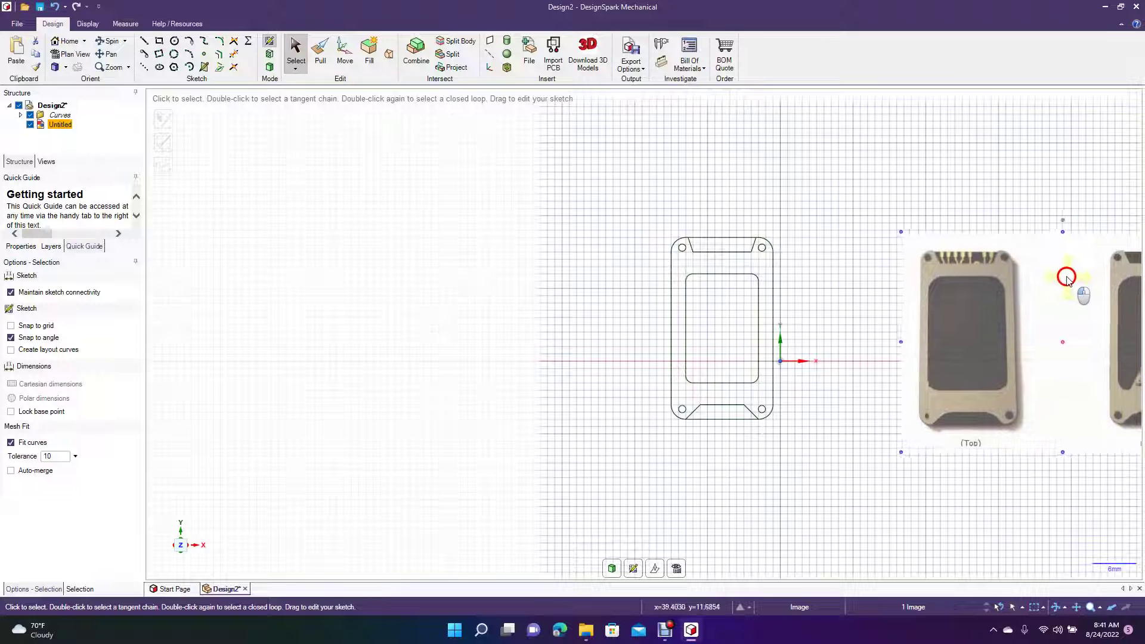
pyautogui.click(562, 253)
# Pull the card's frame face to both sides into a solid with a thickness of 2.5 mm
pyautogui.click(321, 52)
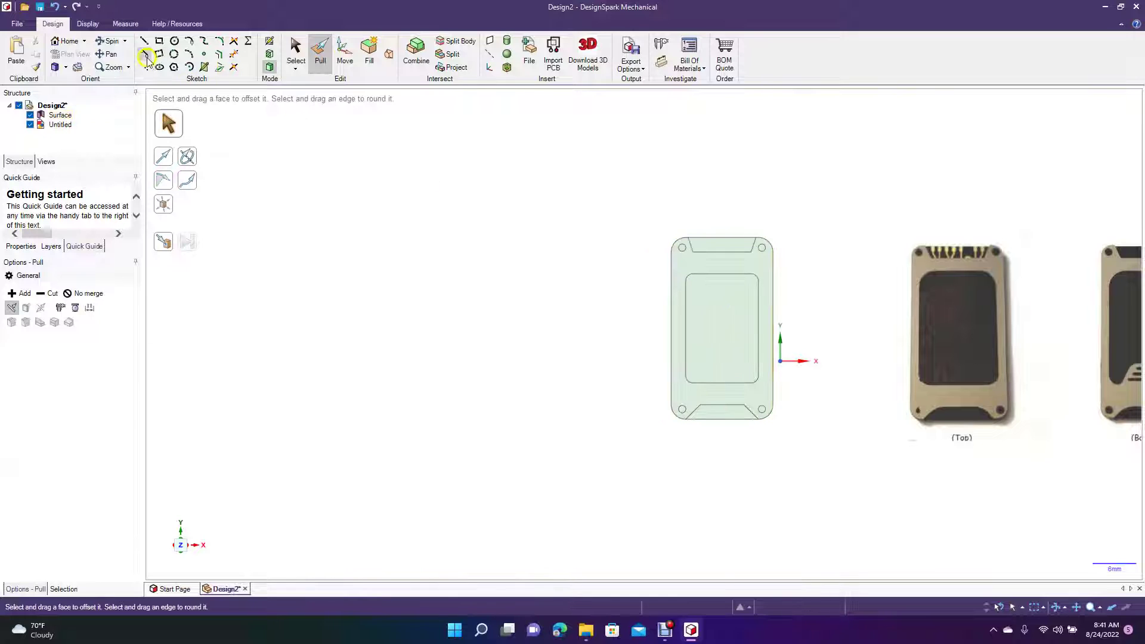
pyautogui.click(112, 41)
pyautogui.moveTo(406, 261); pyautogui.dragTo(359, 273)
pyautogui.click(321, 48)
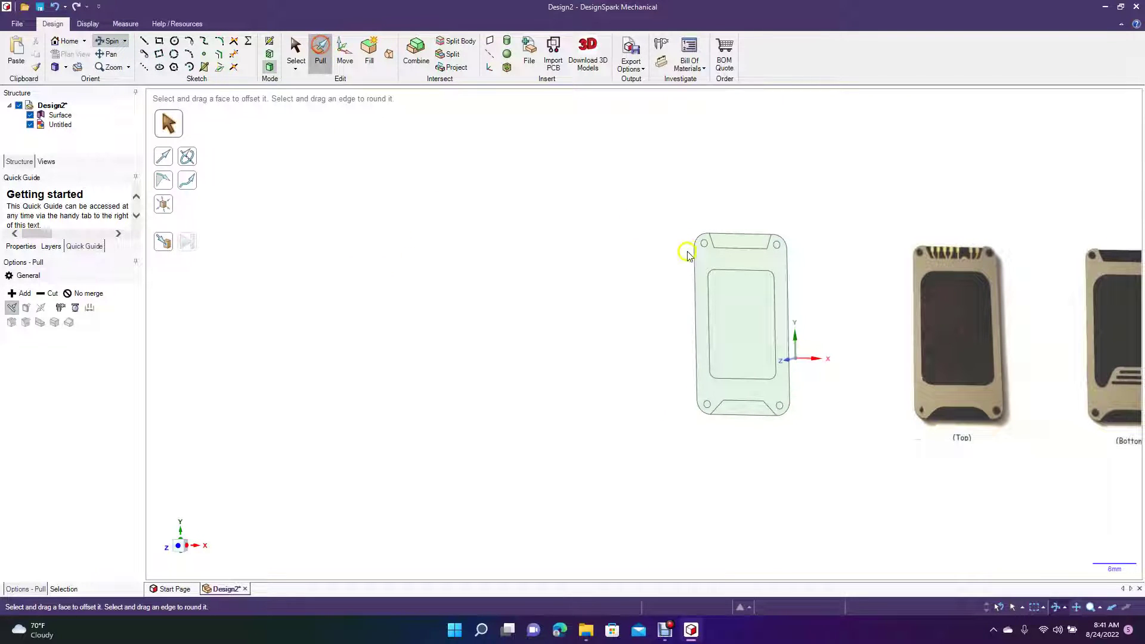
pyautogui.click(698, 258)
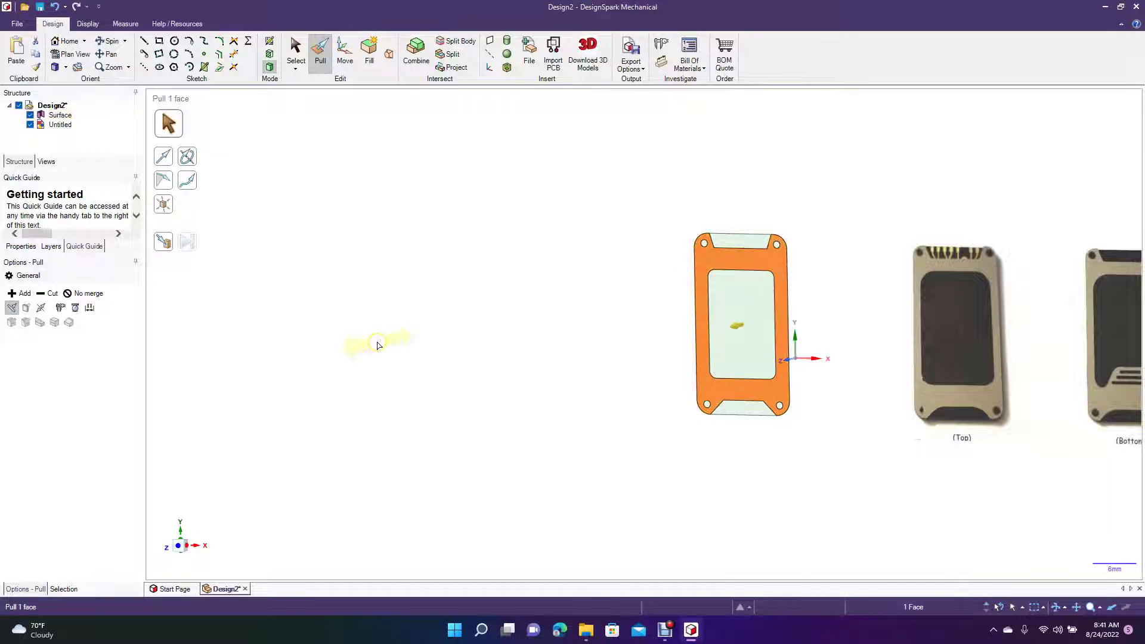
pyautogui.click(40, 308)
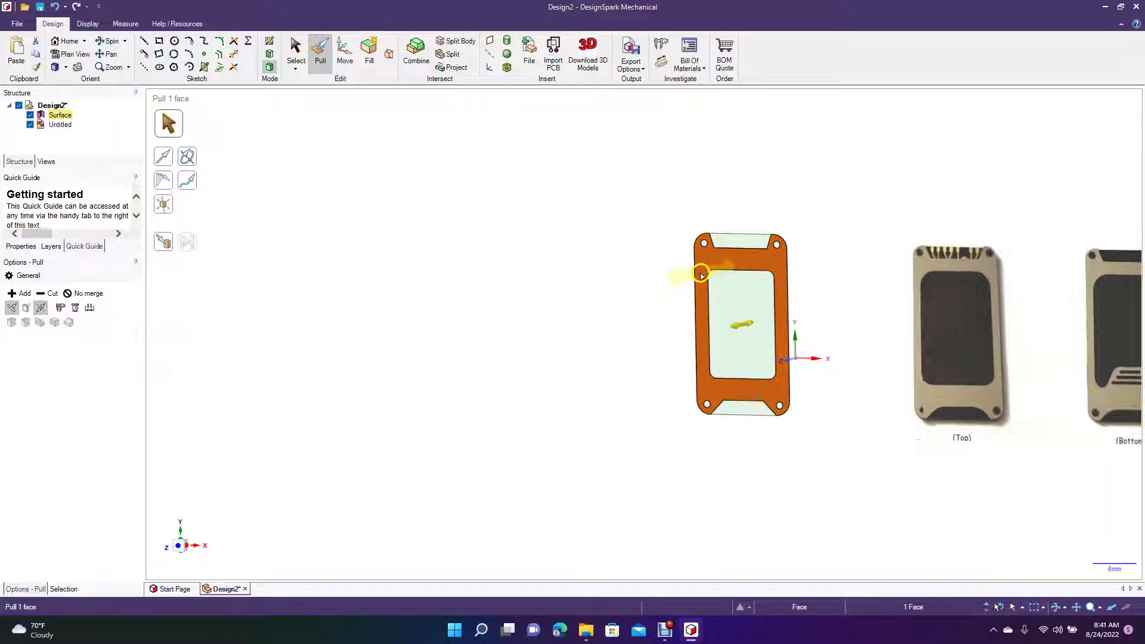
pyautogui.moveTo(696, 276); pyautogui.dragTo(697, 282)
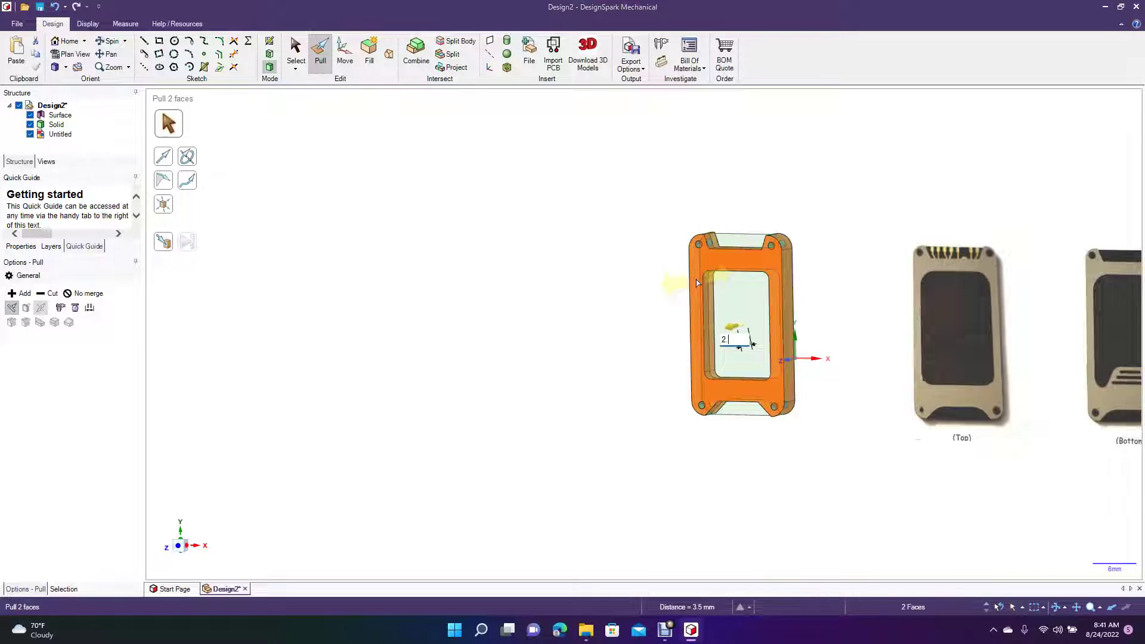
pyautogui.write('2.5')
pyautogui.press('Return')
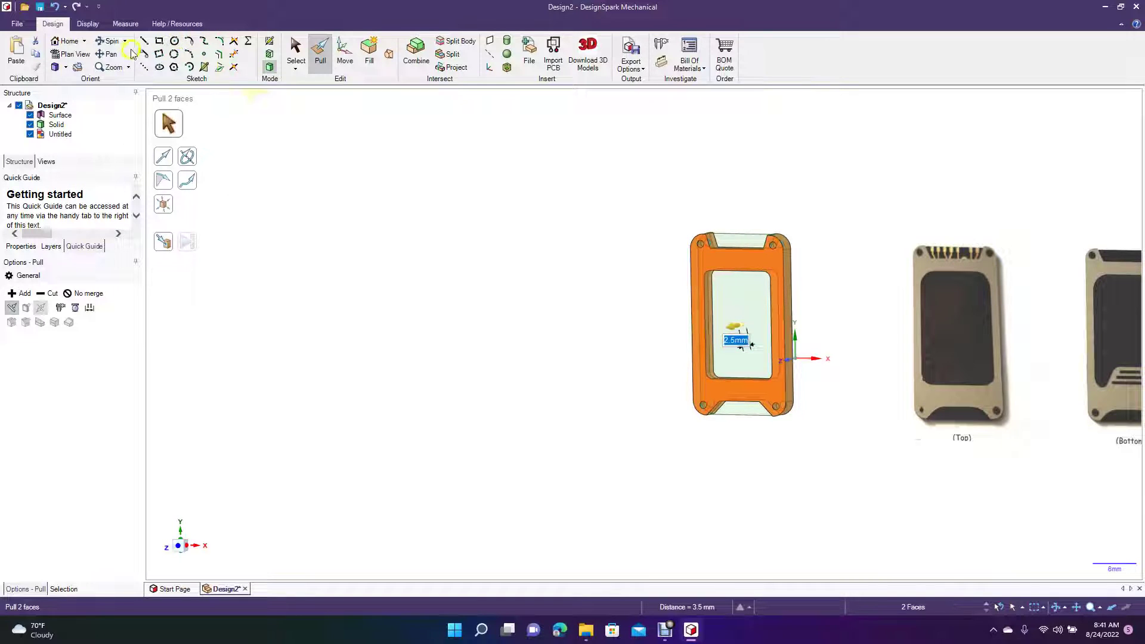
# Set the card frame's thickness to 2 mm and finish the pull
pyautogui.click(112, 42)
pyautogui.moveTo(458, 263)
pyautogui.mouseDown()
pyautogui.moveTo(462, 288)
pyautogui.moveTo(437, 356)
pyautogui.moveTo(386, 386)
pyautogui.moveTo(424, 366)
pyautogui.moveTo(489, 286)
pyautogui.moveTo(466, 278)
pyautogui.mouseUp()
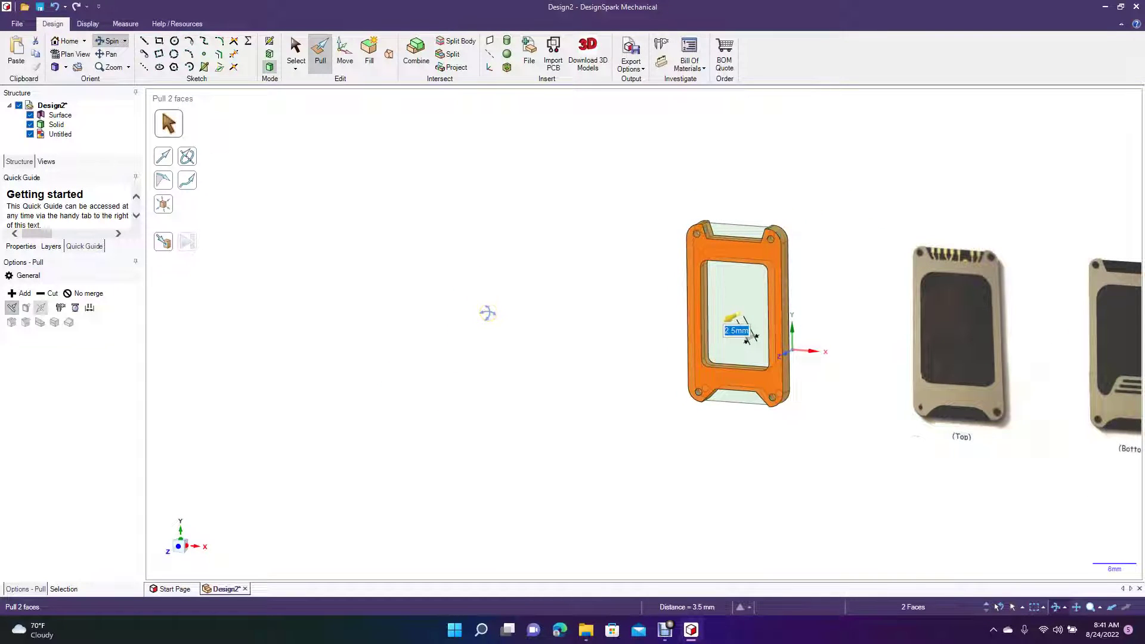
pyautogui.write('2')
pyautogui.press('Return')
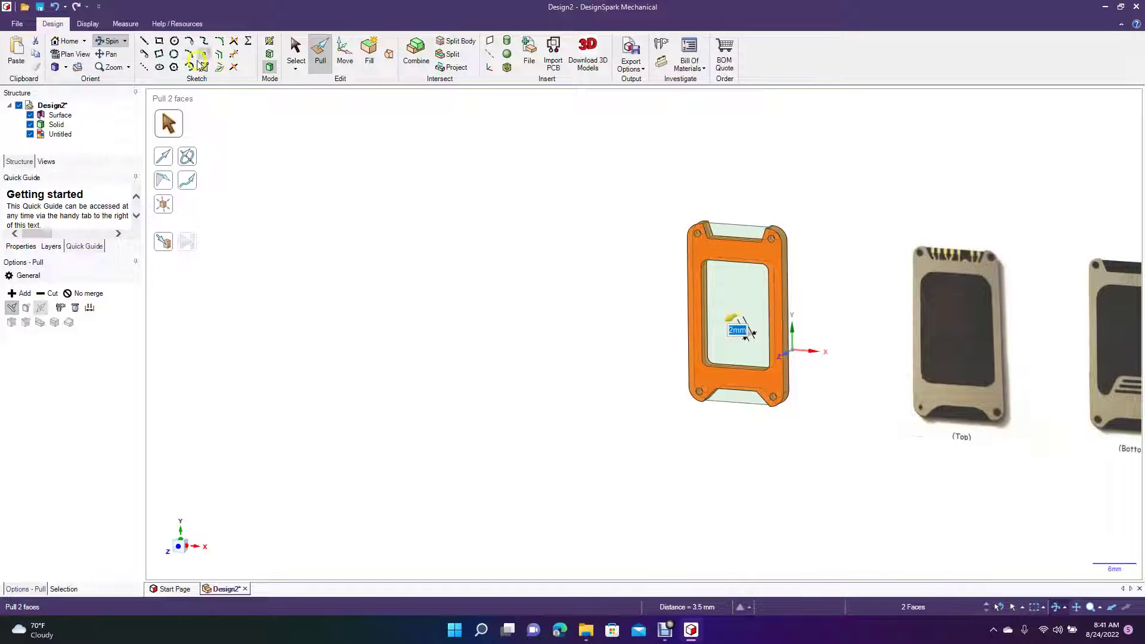
pyautogui.moveTo(415, 166)
pyautogui.mouseDown()
pyautogui.moveTo(414, 215)
pyautogui.moveTo(384, 291)
pyautogui.moveTo(442, 181)
pyautogui.moveTo(432, 202)
pyautogui.moveTo(428, 170)
pyautogui.mouseUp()
pyautogui.click(295, 53)
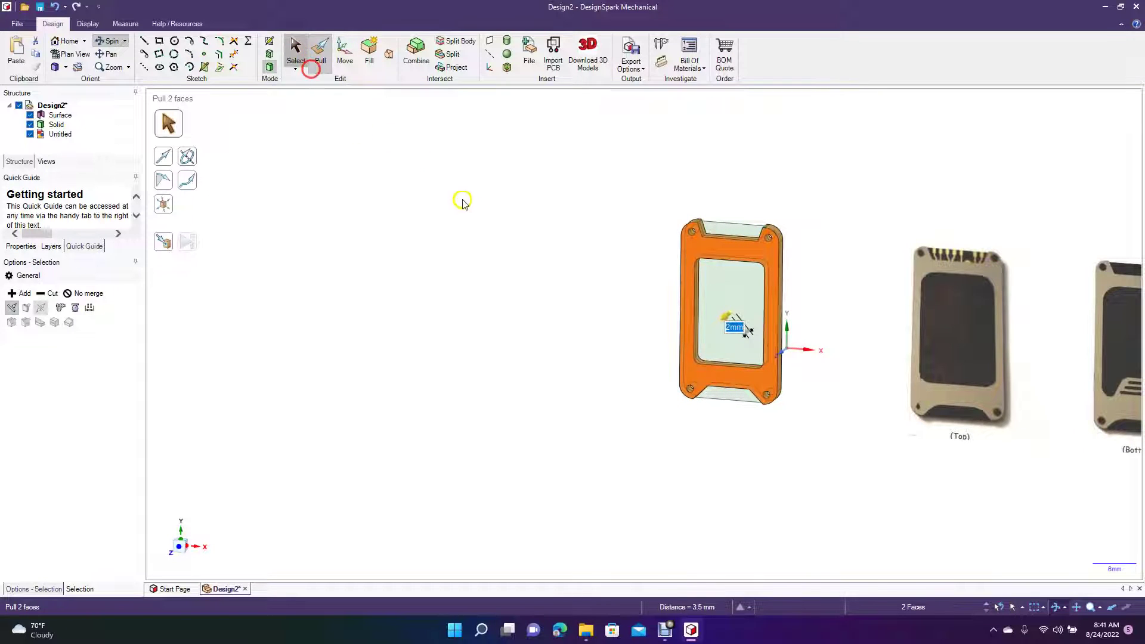
pyautogui.click(467, 204)
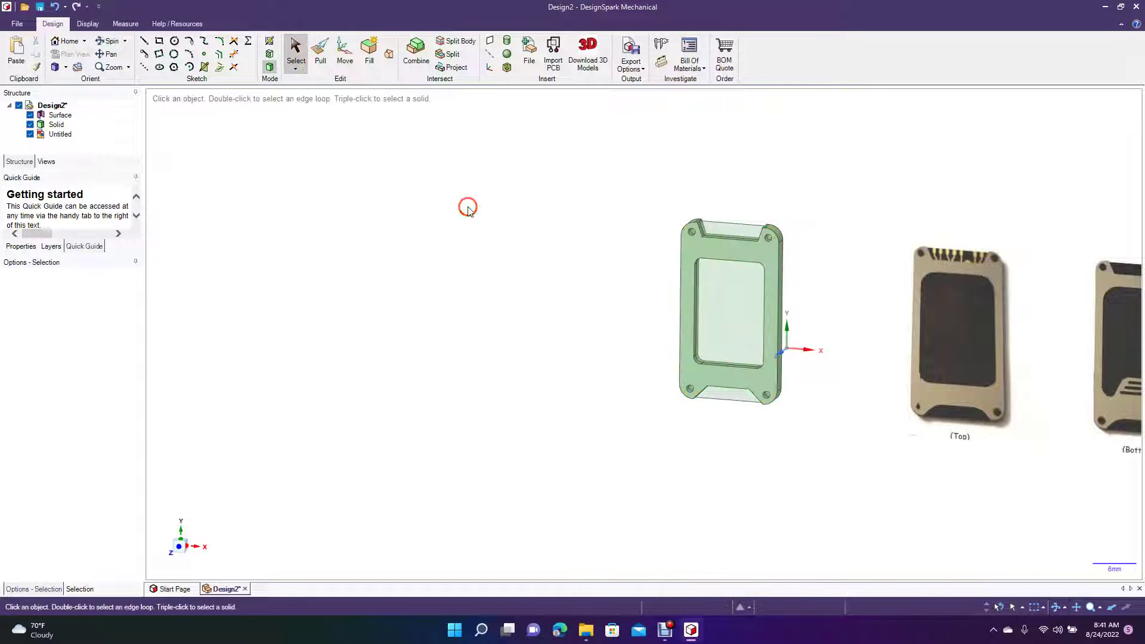
# Pull the upper and lower notch faces together to both sides with a thickness of 1.5 mm
pyautogui.click(722, 230)
pyautogui.keyDown('ctrl'); pyautogui.click(725, 396); pyautogui.keyUp('ctrl')
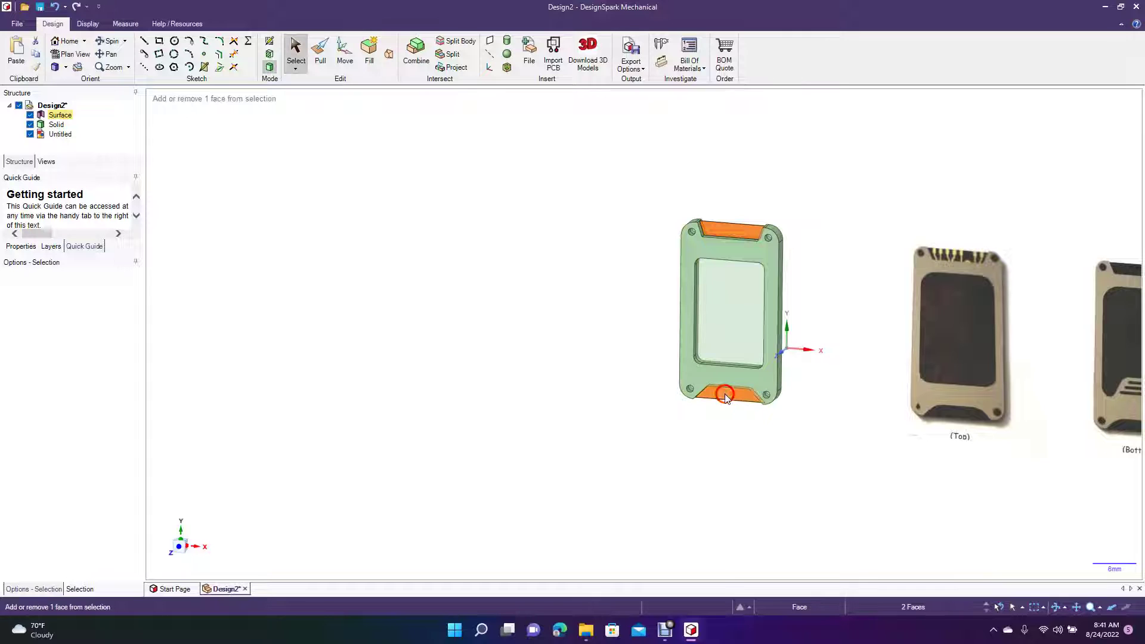
pyautogui.click(320, 51)
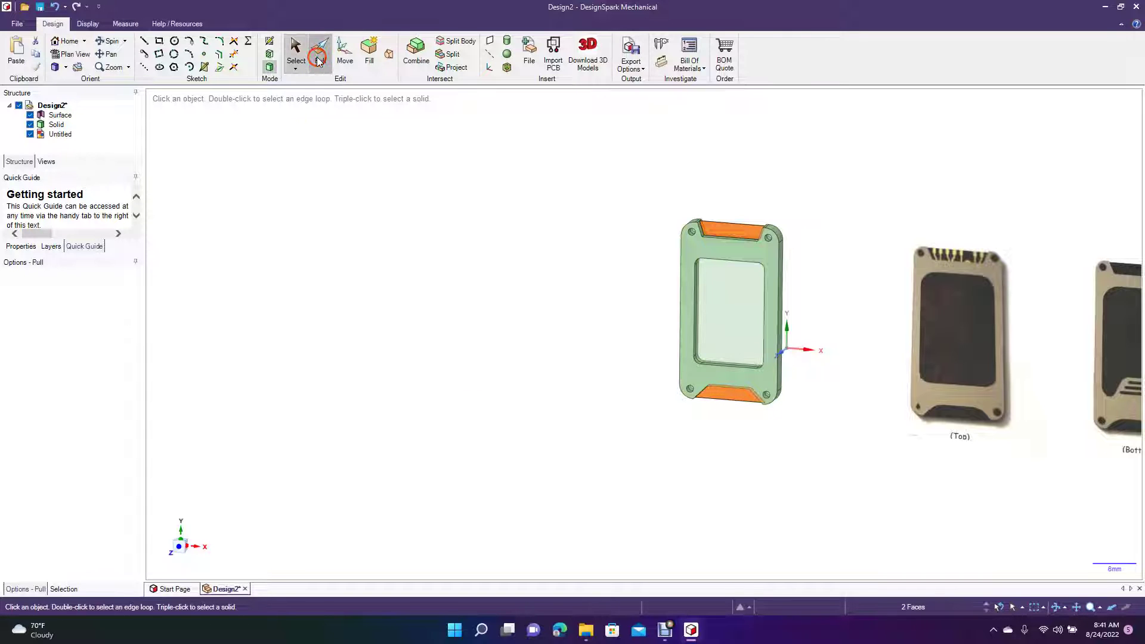
pyautogui.click(40, 307)
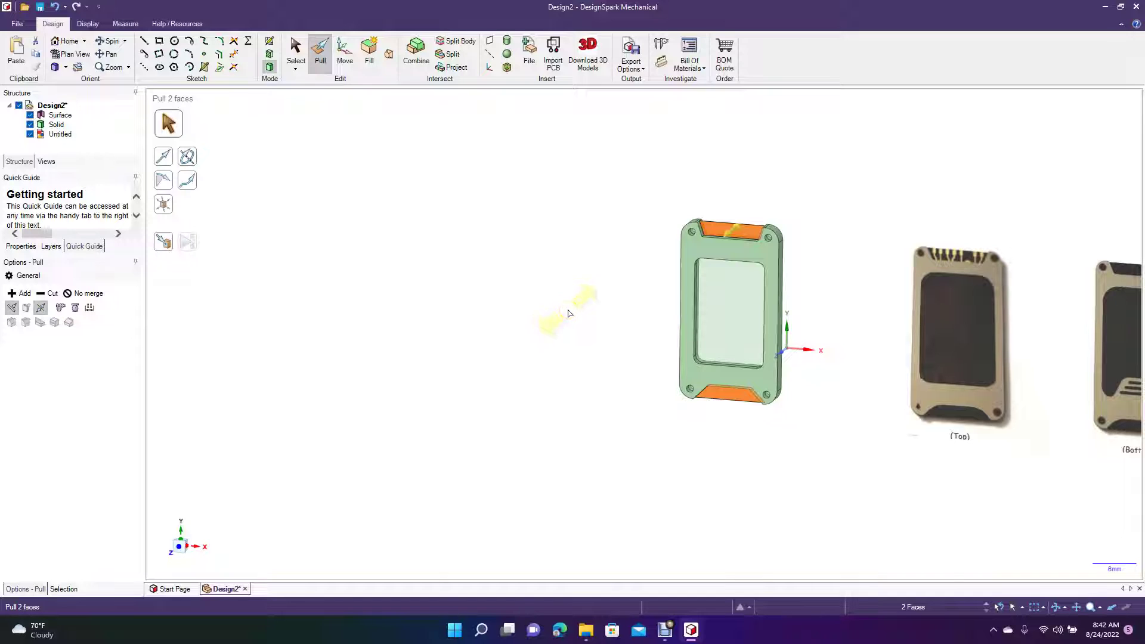
pyautogui.write('1.5mm')
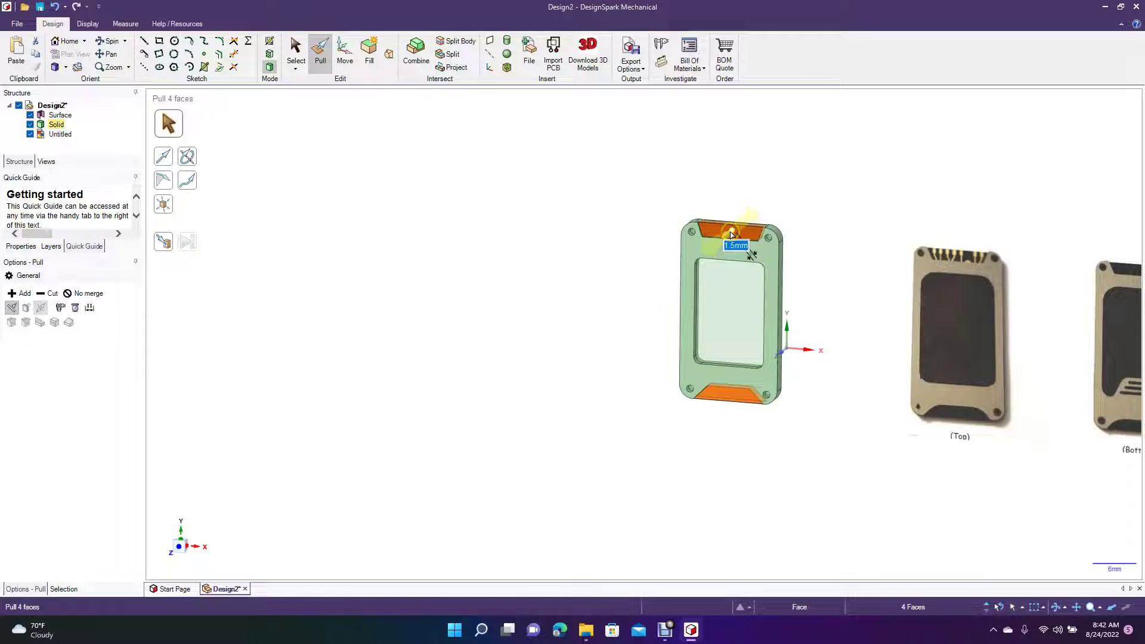
# Try a 1 mm thickness for both notch inserts and settle on 0.8 mm
pyautogui.click(109, 41)
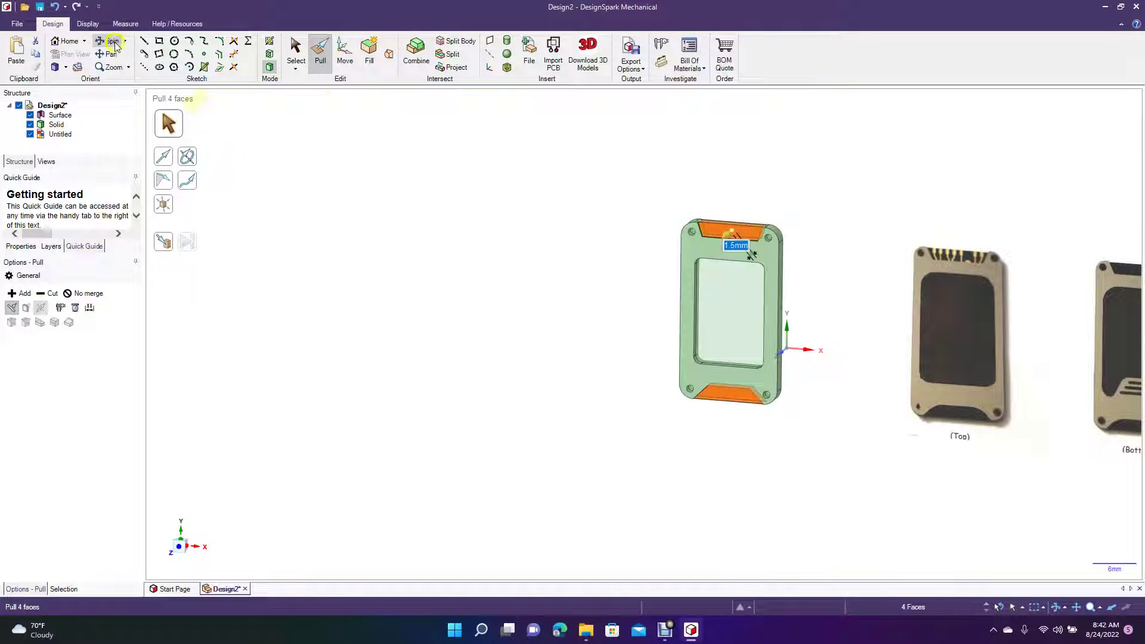
pyautogui.moveTo(546, 274)
pyautogui.mouseDown()
pyautogui.moveTo(479, 355)
pyautogui.moveTo(549, 251)
pyautogui.moveTo(547, 260)
pyautogui.mouseUp()
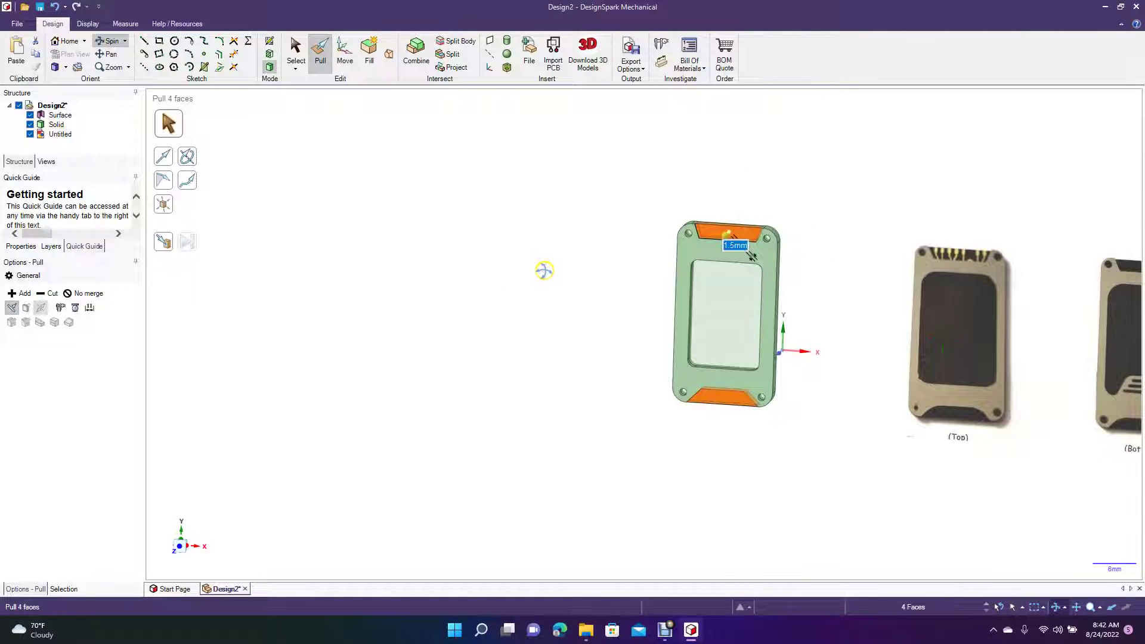
pyautogui.press('Return')
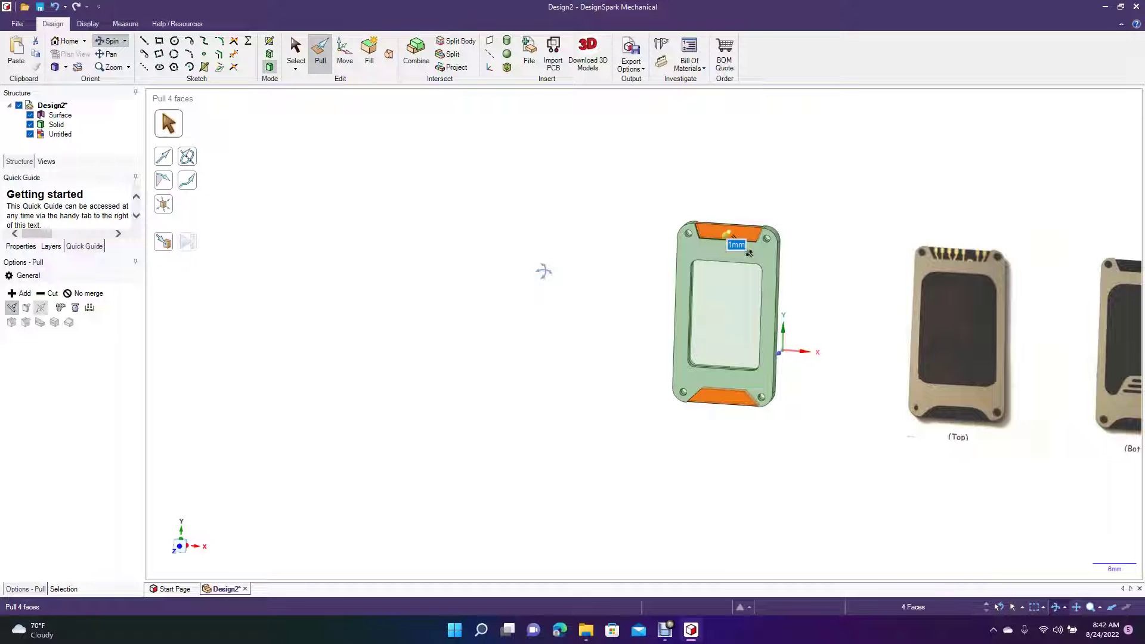
pyautogui.moveTo(542, 312)
pyautogui.mouseDown(button='middle')
pyautogui.moveTo(537, 399)
pyautogui.moveTo(558, 264)
pyautogui.moveTo(473, 302)
pyautogui.moveTo(543, 308)
pyautogui.mouseUp(button='middle')
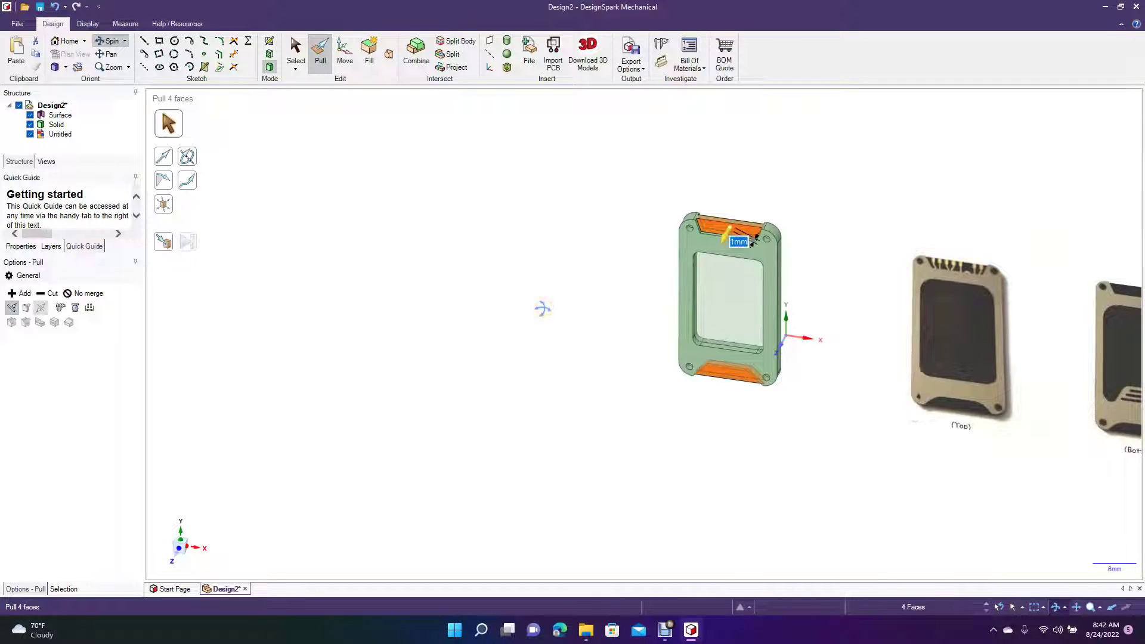
pyautogui.press('Return')
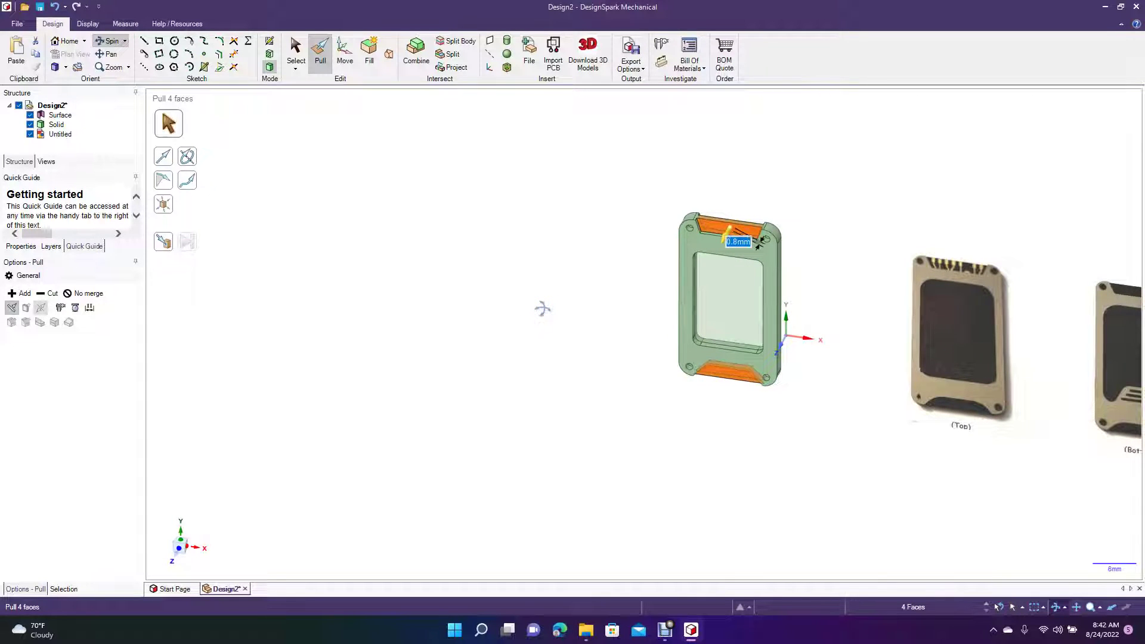
pyautogui.moveTo(545, 263); pyautogui.dragTo(565, 245, button='middle')
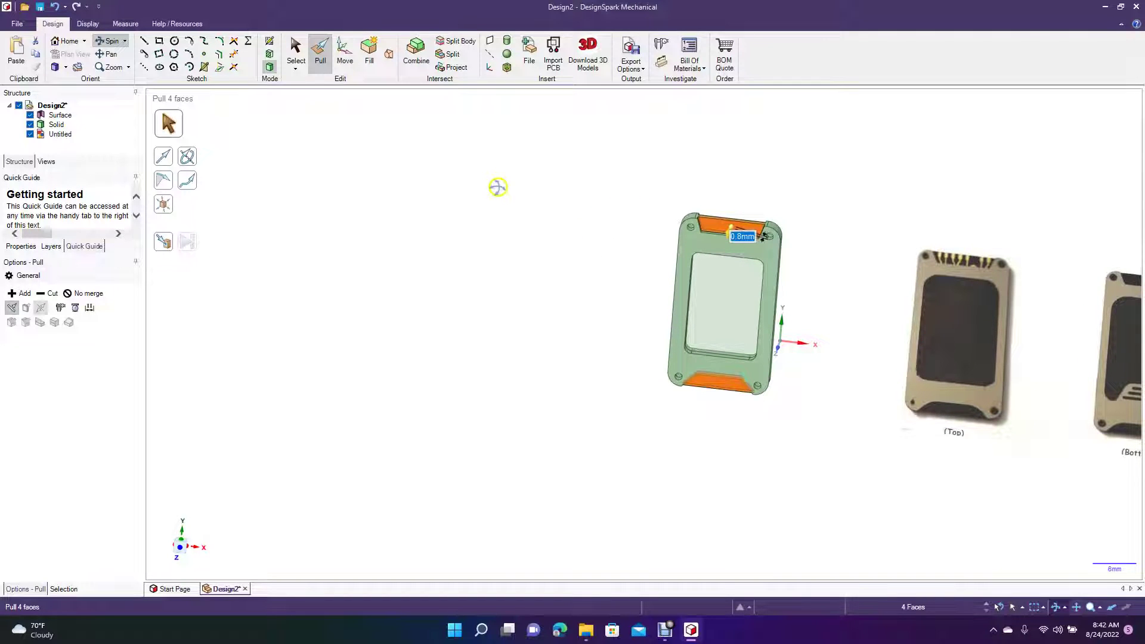
# Try pulling the card's window face to both sides with a 0.8 mm thickness, and undo it
pyautogui.click(295, 48)
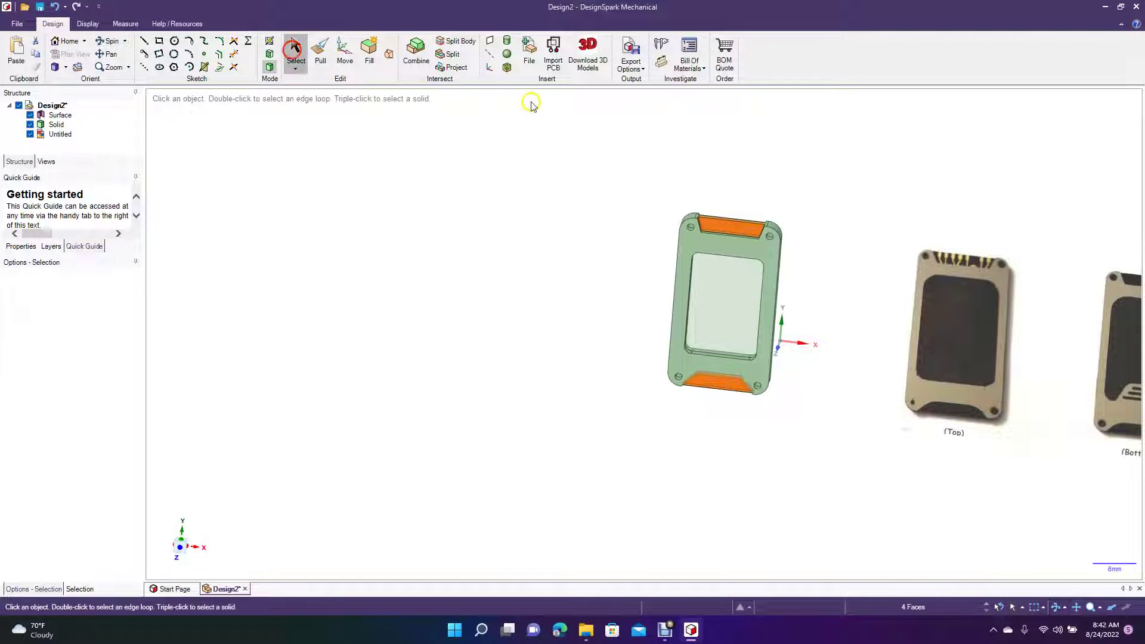
pyautogui.click(709, 285)
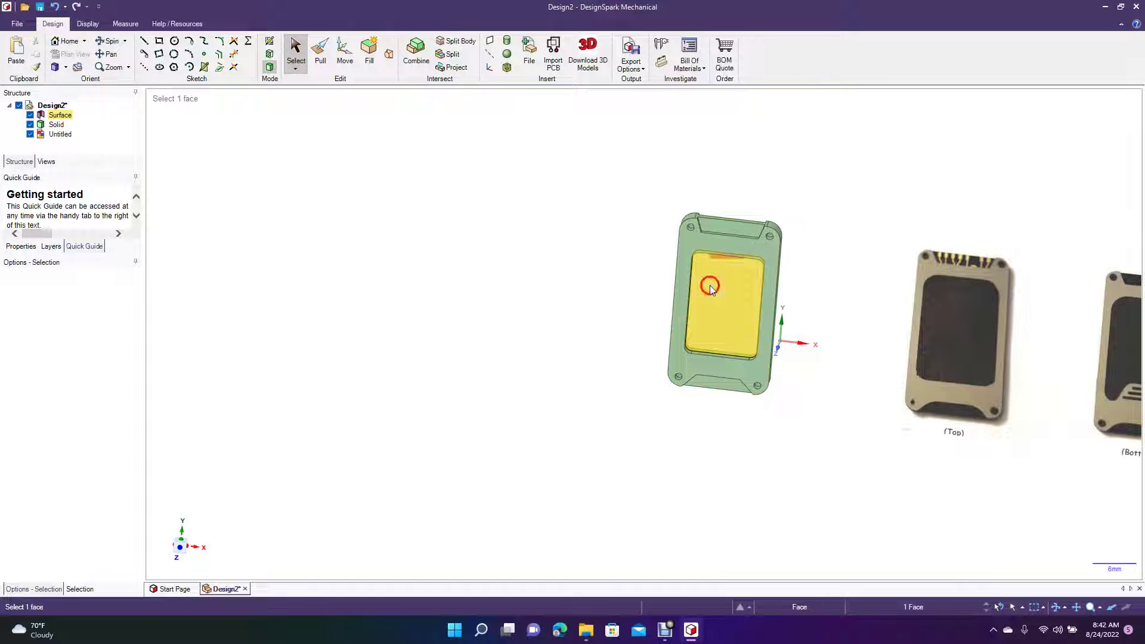
pyautogui.click(190, 305)
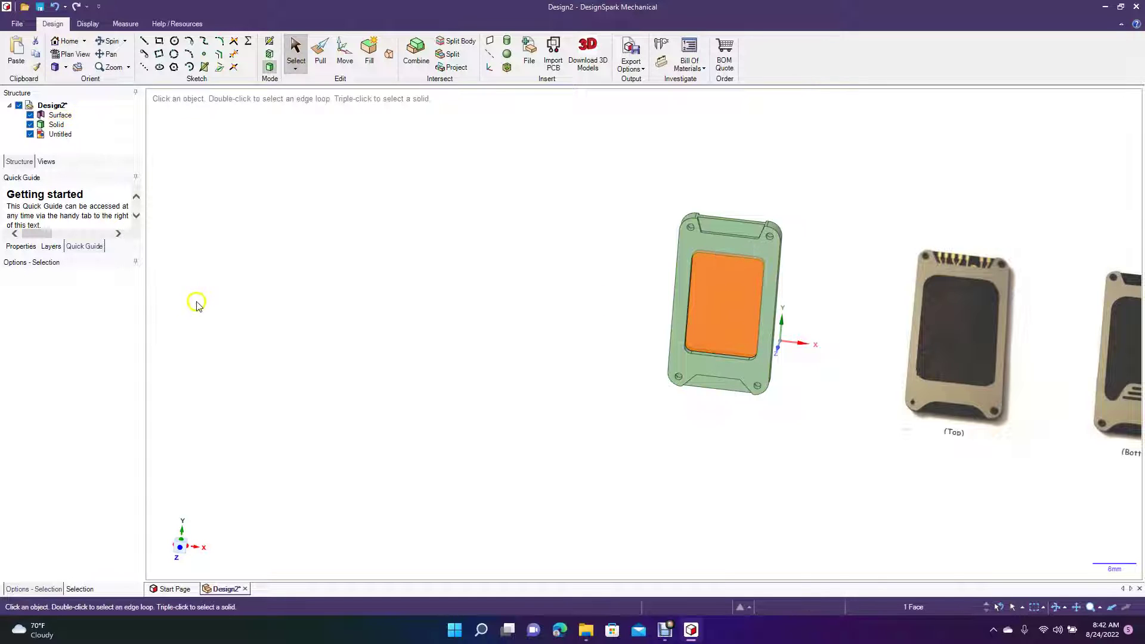
pyautogui.click(319, 59)
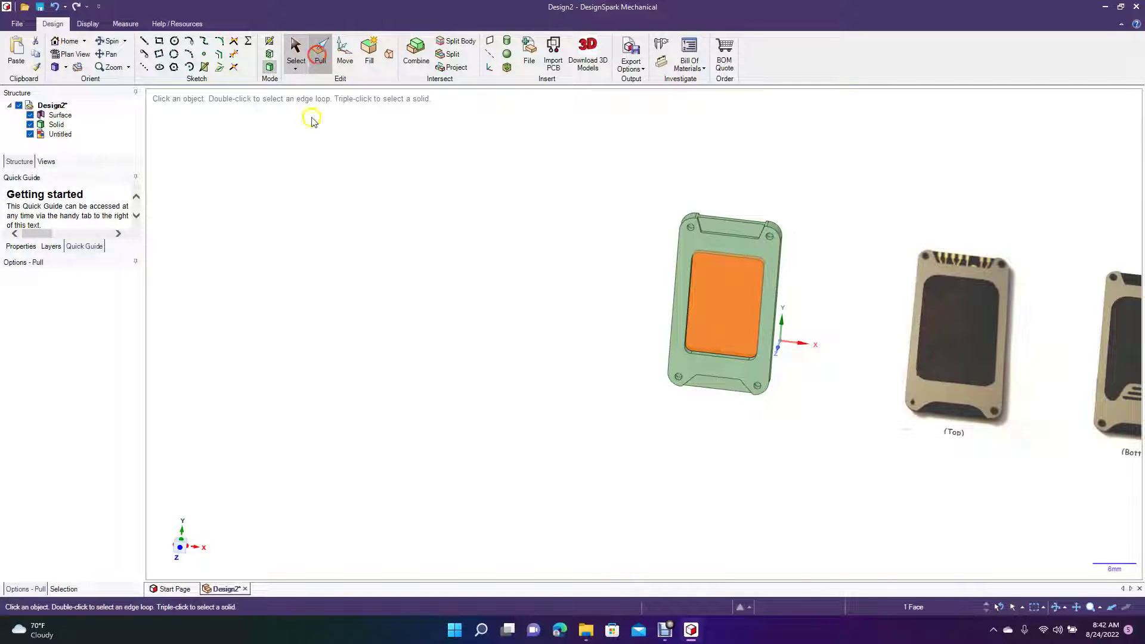
pyautogui.click(40, 309)
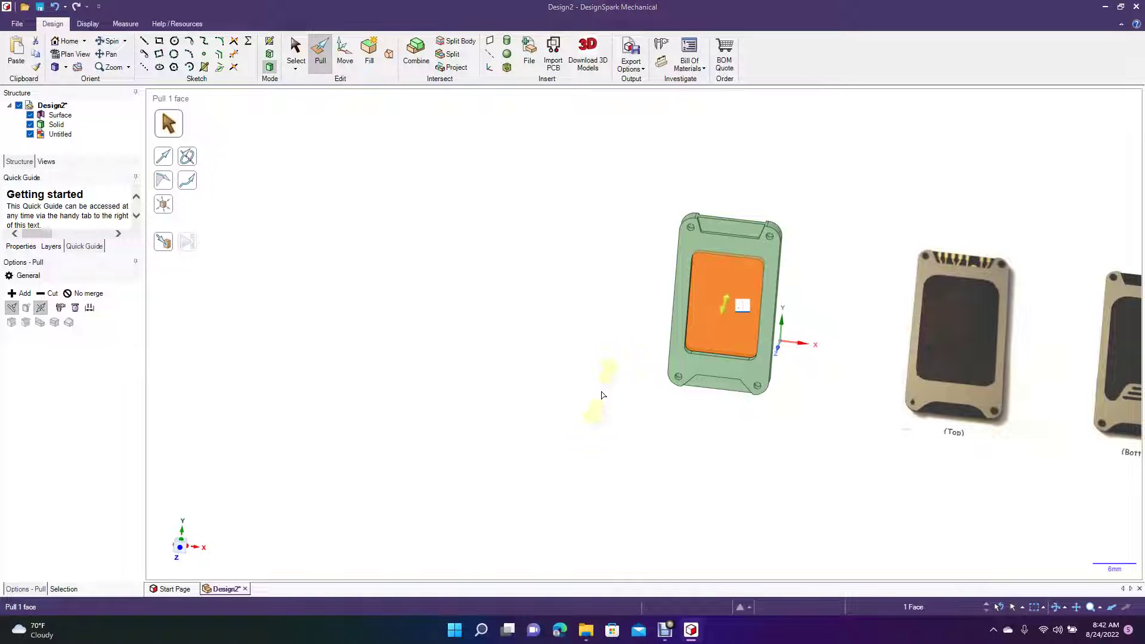
pyautogui.press('Return')
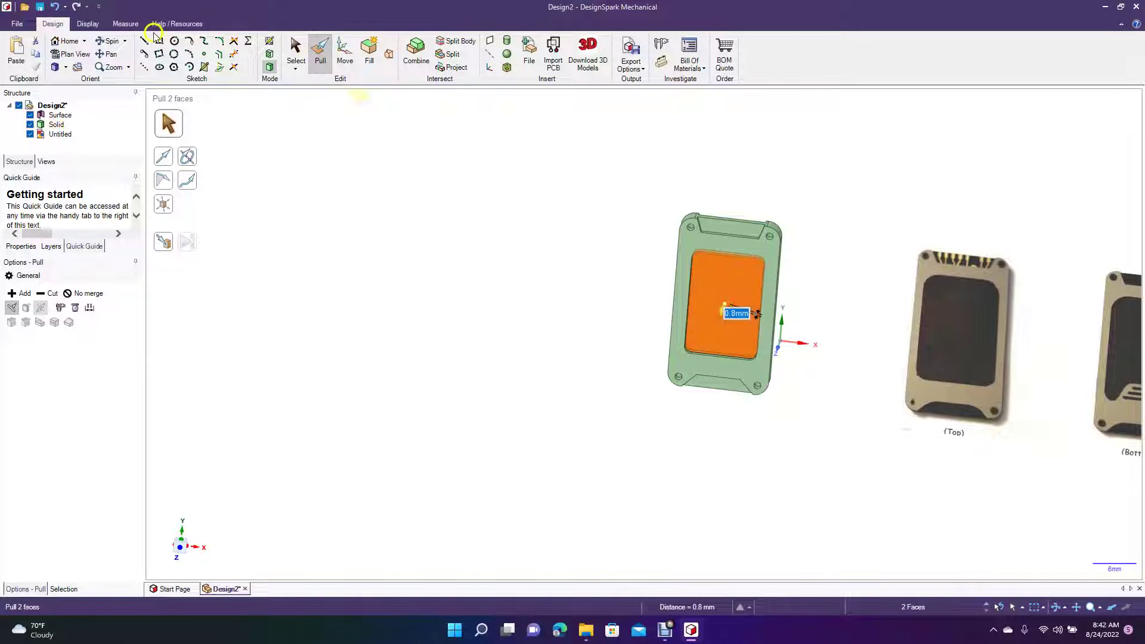
pyautogui.click(107, 41)
pyautogui.moveTo(513, 212)
pyautogui.mouseDown()
pyautogui.moveTo(468, 169)
pyautogui.moveTo(429, 184)
pyautogui.moveTo(530, 173)
pyautogui.moveTo(456, 187)
pyautogui.moveTo(521, 192)
pyautogui.moveTo(502, 204)
pyautogui.mouseUp()
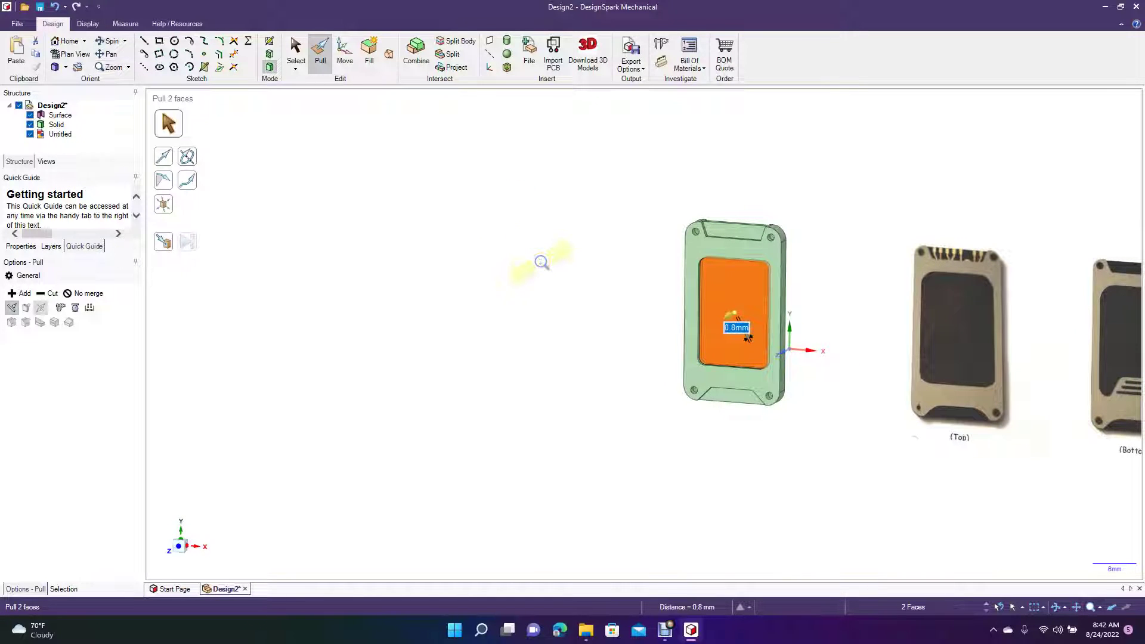
pyautogui.hotkey('ctrl', 'z')
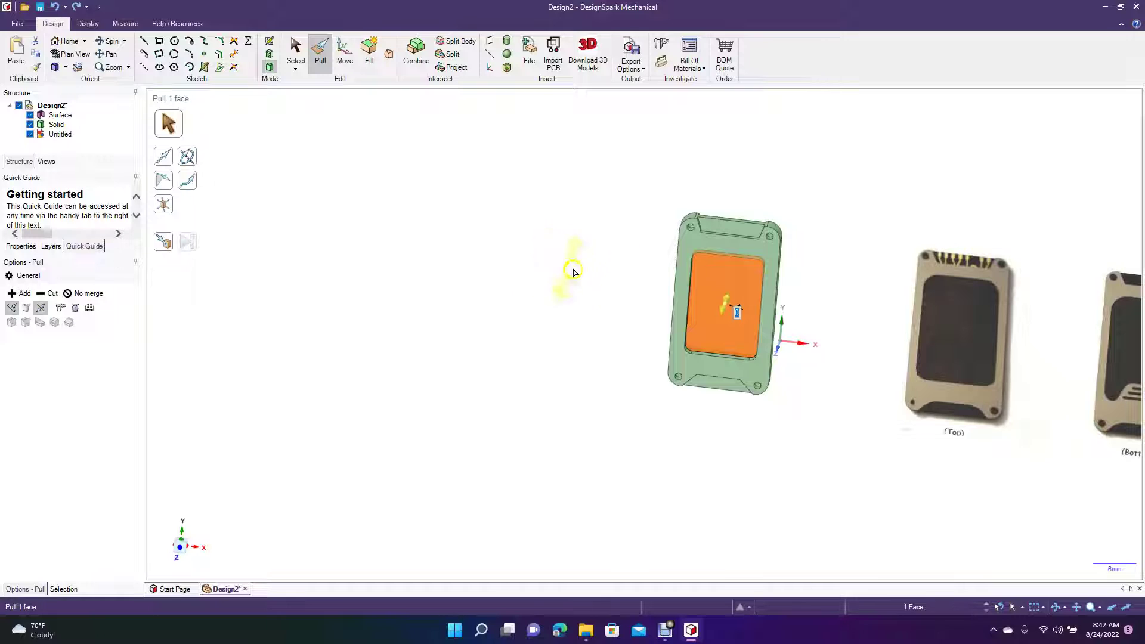
# Pull the window face to both sides into a solid and set its thickness to 3 mm
pyautogui.click(735, 307)
pyautogui.moveTo(725, 314); pyautogui.dragTo(723, 319)
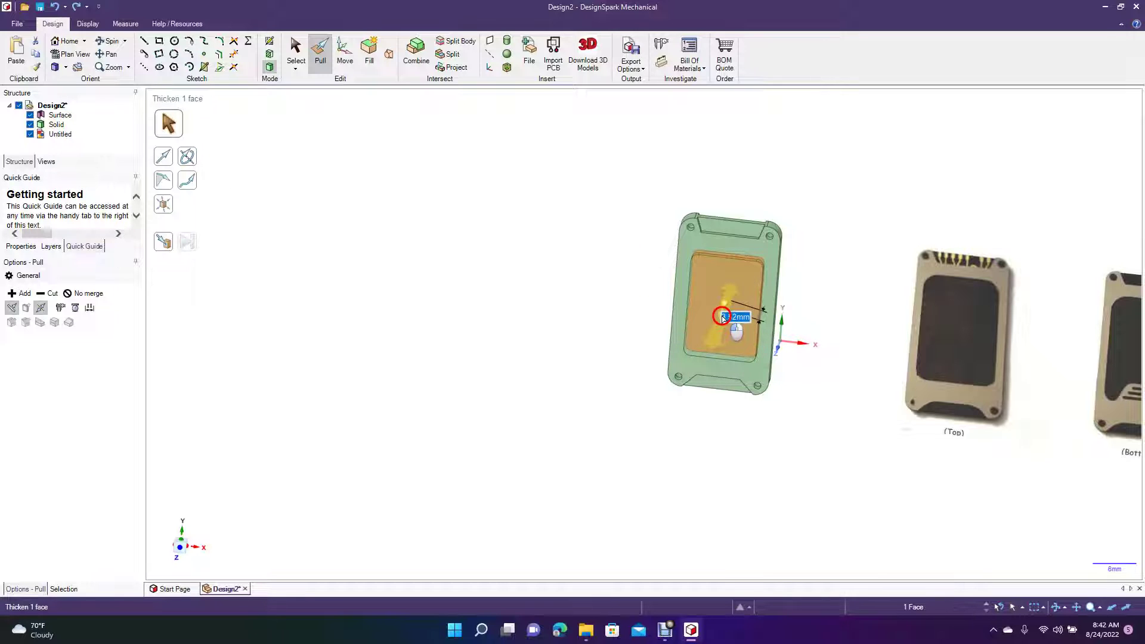
pyautogui.moveTo(722, 317); pyautogui.dragTo(722, 318)
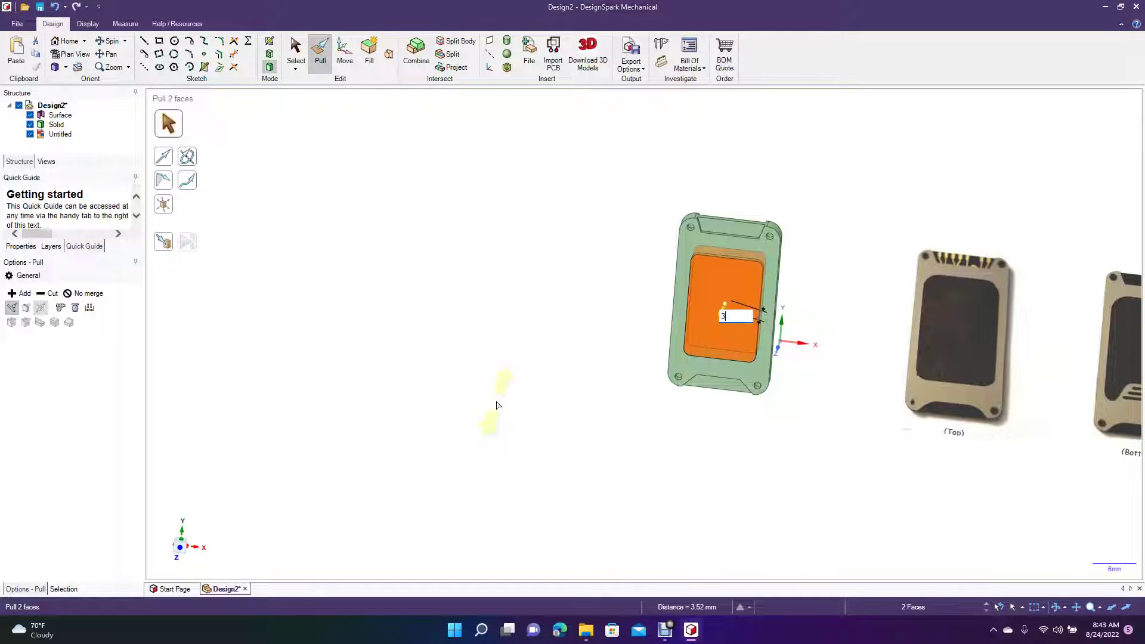
pyautogui.click(108, 41)
pyautogui.moveTo(413, 228); pyautogui.dragTo(429, 202)
pyautogui.click(299, 60)
pyautogui.click(436, 196)
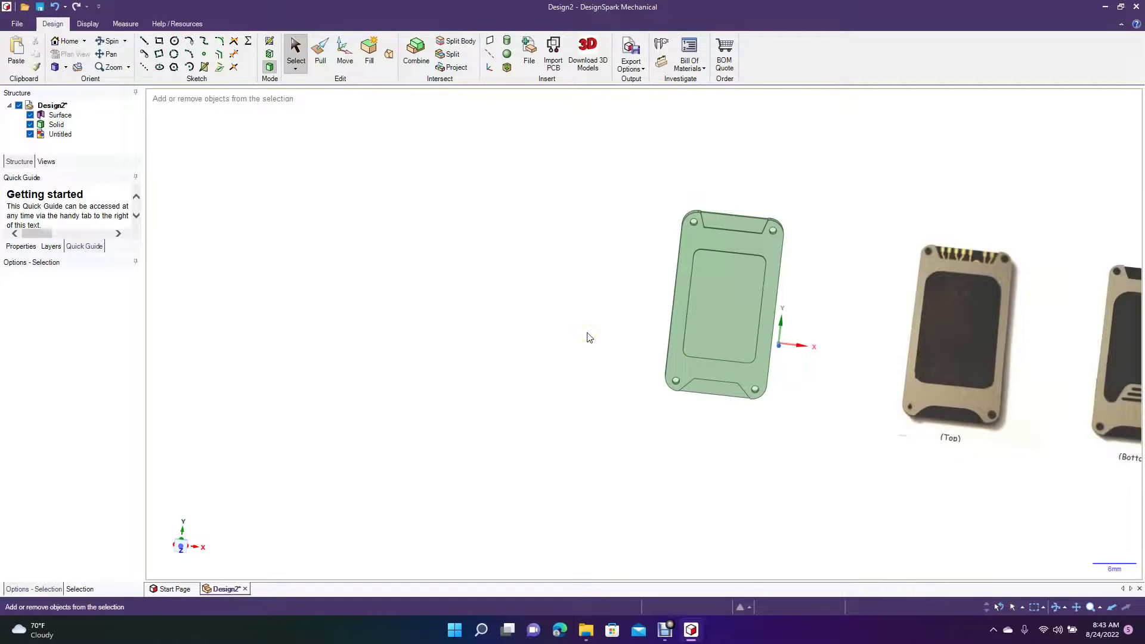
# Round the frame's whole outer edge loop on the front side, including the notch edges, with a 0.2 mm radius
pyautogui.scroll(5, 587, 337)
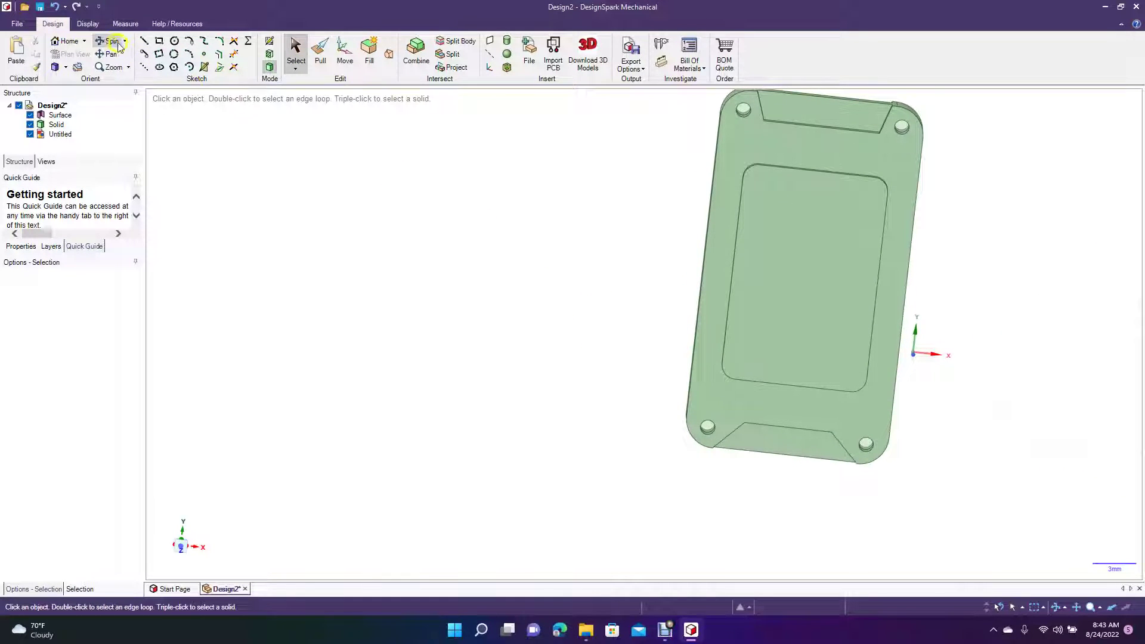
pyautogui.click(108, 54)
pyautogui.moveTo(481, 228); pyautogui.dragTo(457, 288)
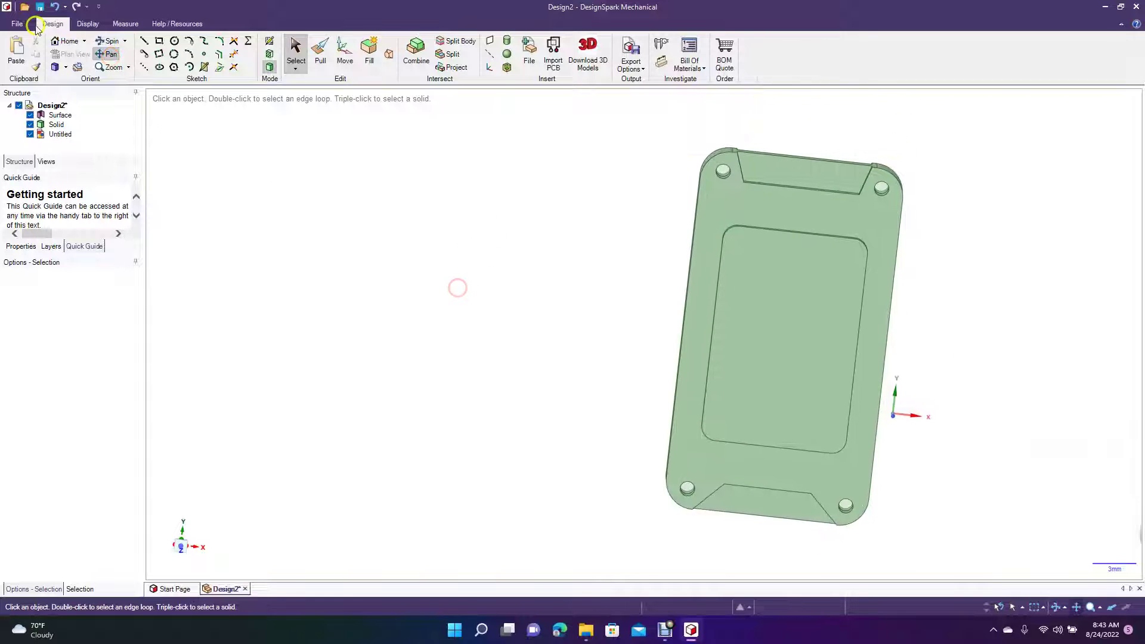
pyautogui.click(108, 40)
pyautogui.moveTo(295, 257); pyautogui.dragTo(327, 249)
pyautogui.click(321, 52)
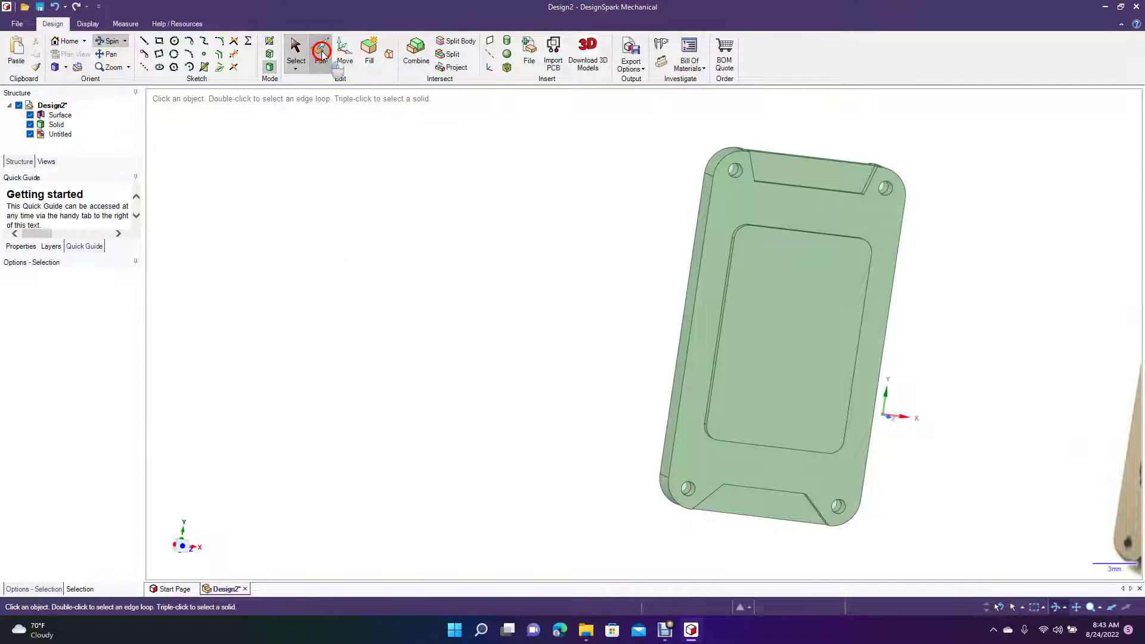
pyautogui.click(698, 282)
pyautogui.doubleClick(701, 283)
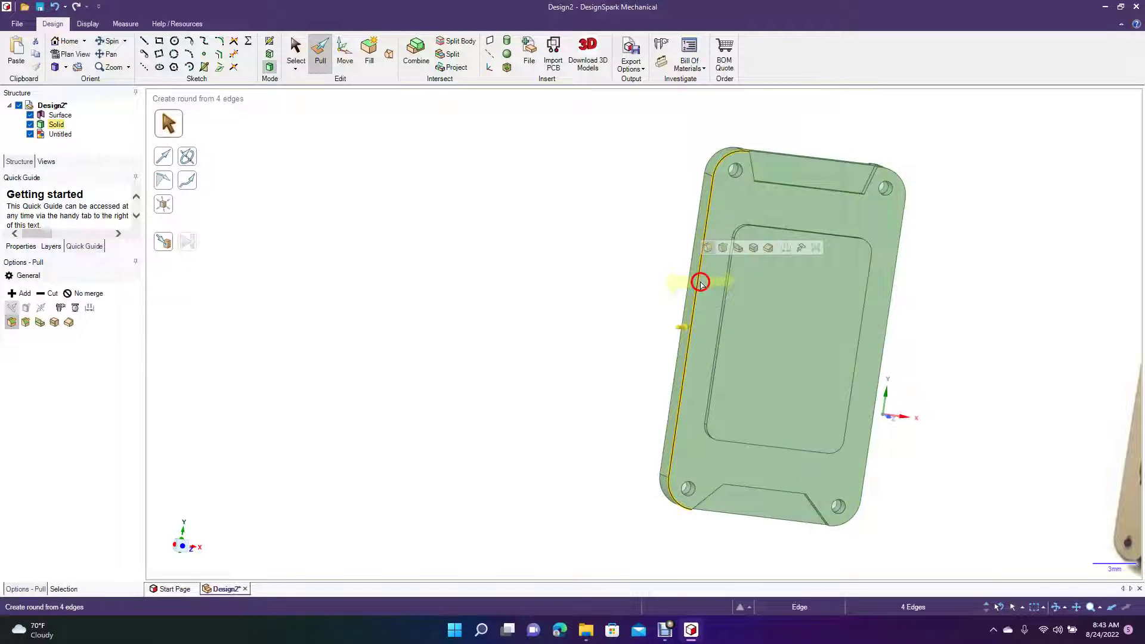
pyautogui.doubleClick(701, 284)
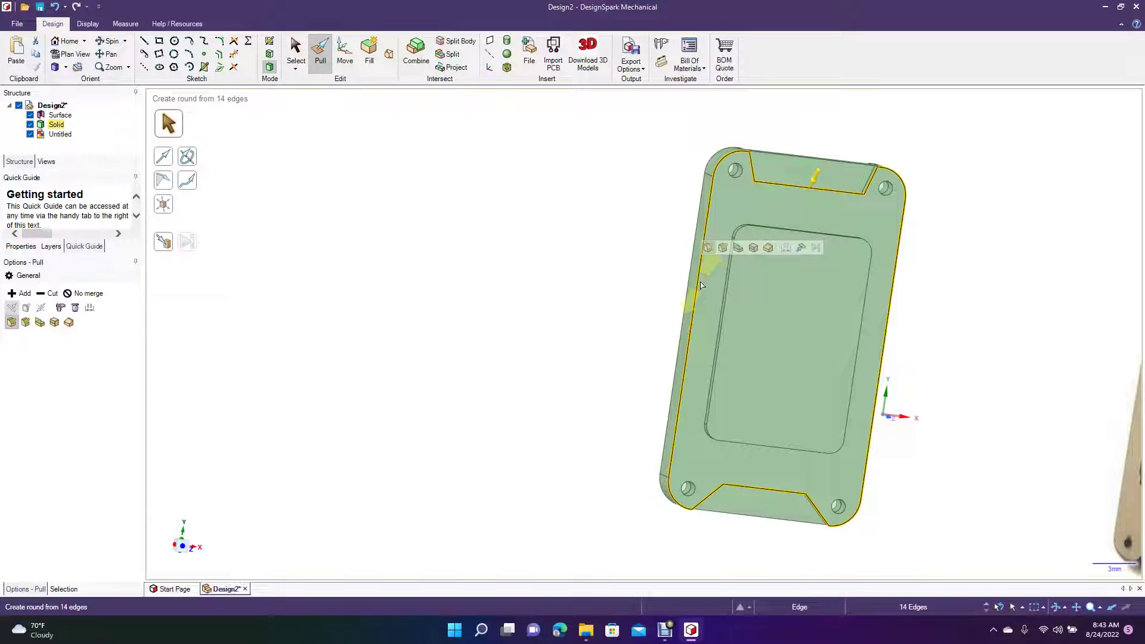
pyautogui.click(701, 285)
pyautogui.moveTo(701, 286); pyautogui.dragTo(713, 291)
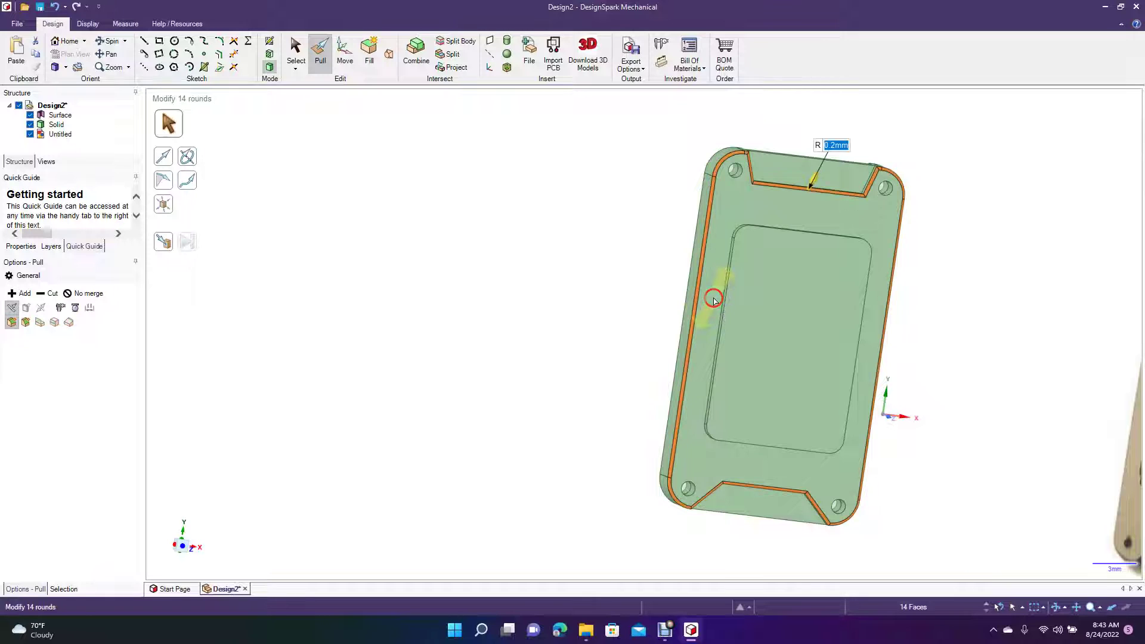
pyautogui.click(600, 273)
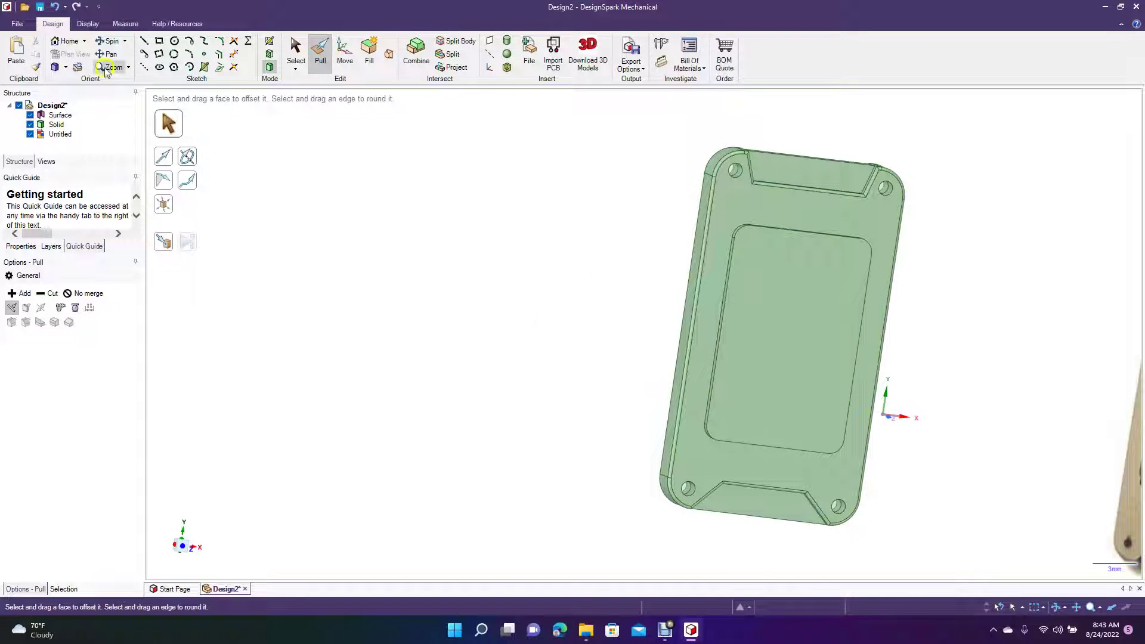
# Round the raised window's edge loop on the front side with a 0.2 mm radius
pyautogui.click(112, 41)
pyautogui.moveTo(427, 283); pyautogui.dragTo(407, 308)
pyautogui.click(317, 57)
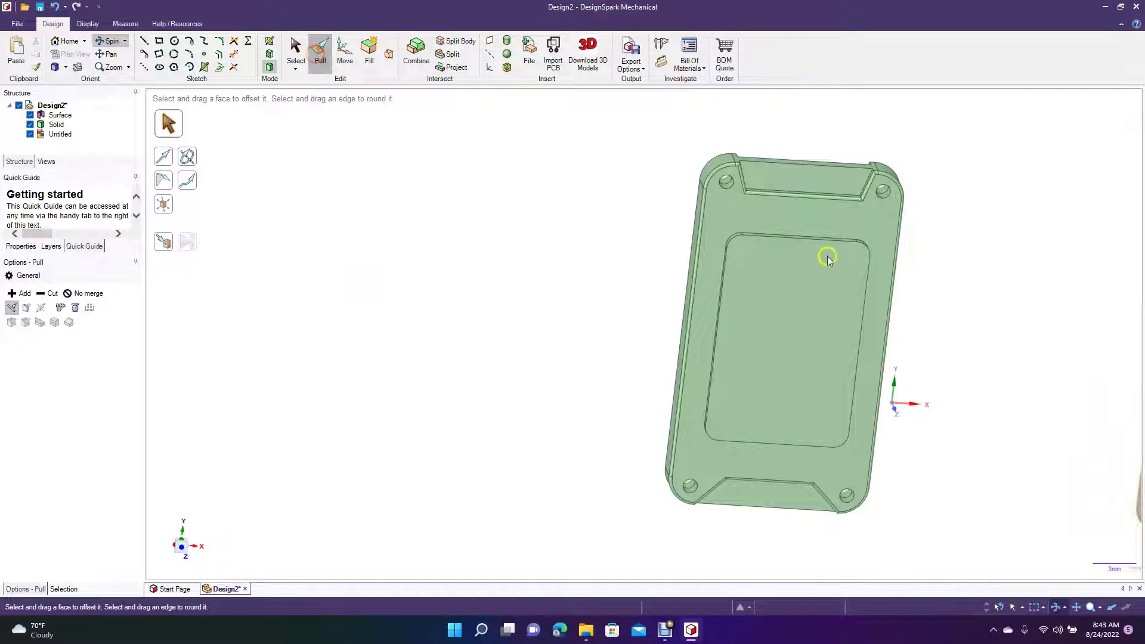
pyautogui.click(811, 240)
pyautogui.doubleClick(811, 242)
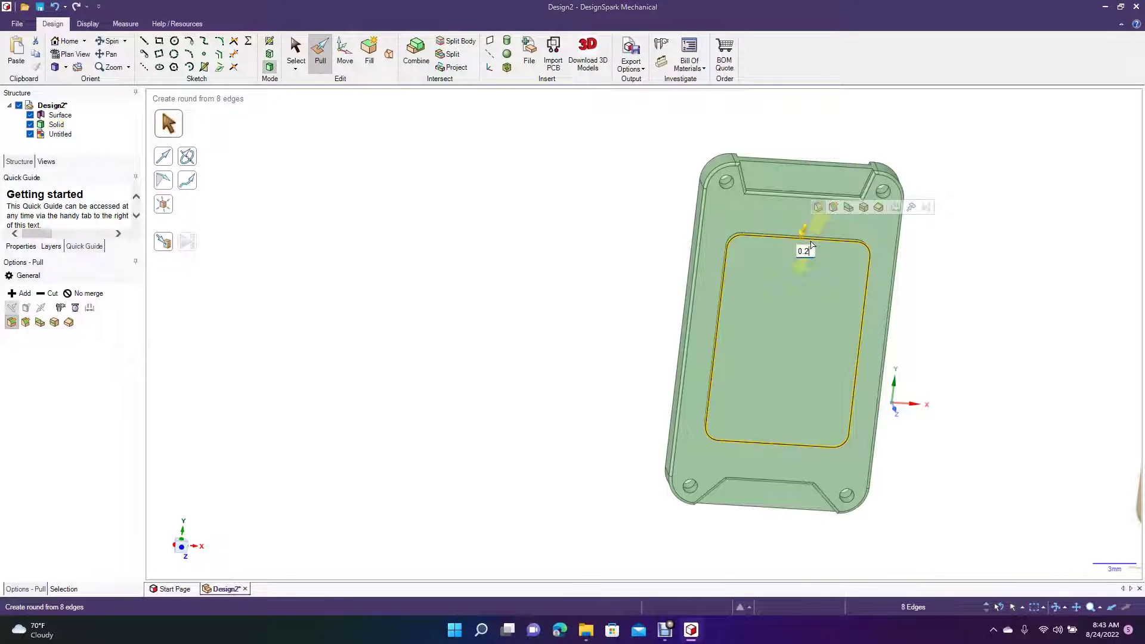
pyautogui.press('Return')
pyautogui.click(567, 245)
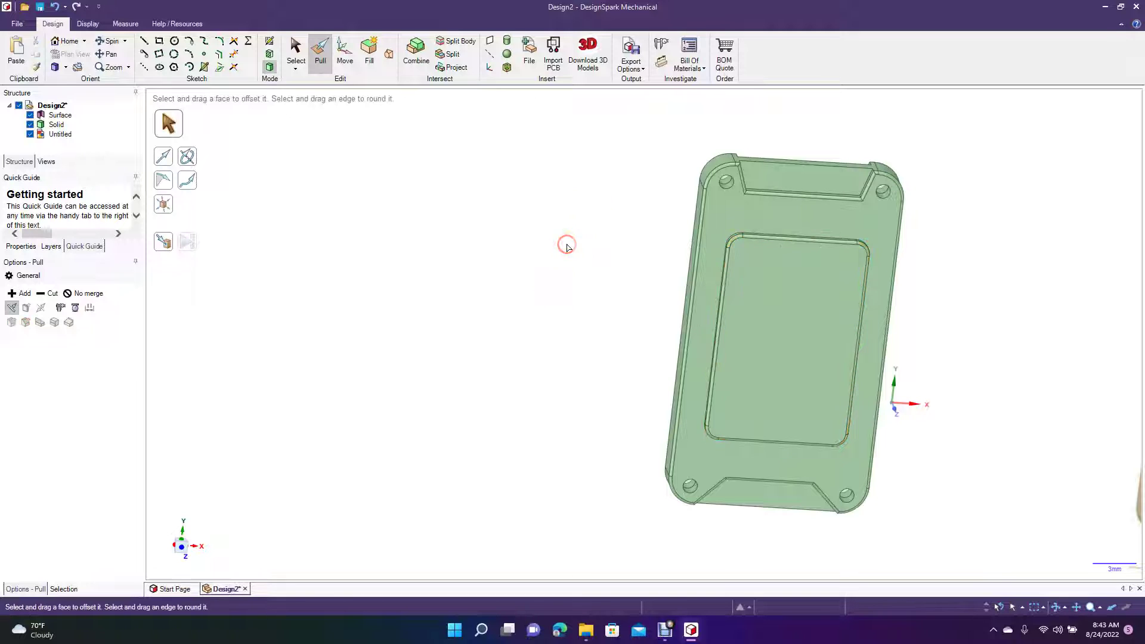
# Round the frame's outer edge loop on the card's opposite side with a 0.2 mm radius
pyautogui.click(112, 41)
pyautogui.moveTo(478, 266); pyautogui.dragTo(274, 325)
pyautogui.click(320, 44)
pyautogui.click(584, 298)
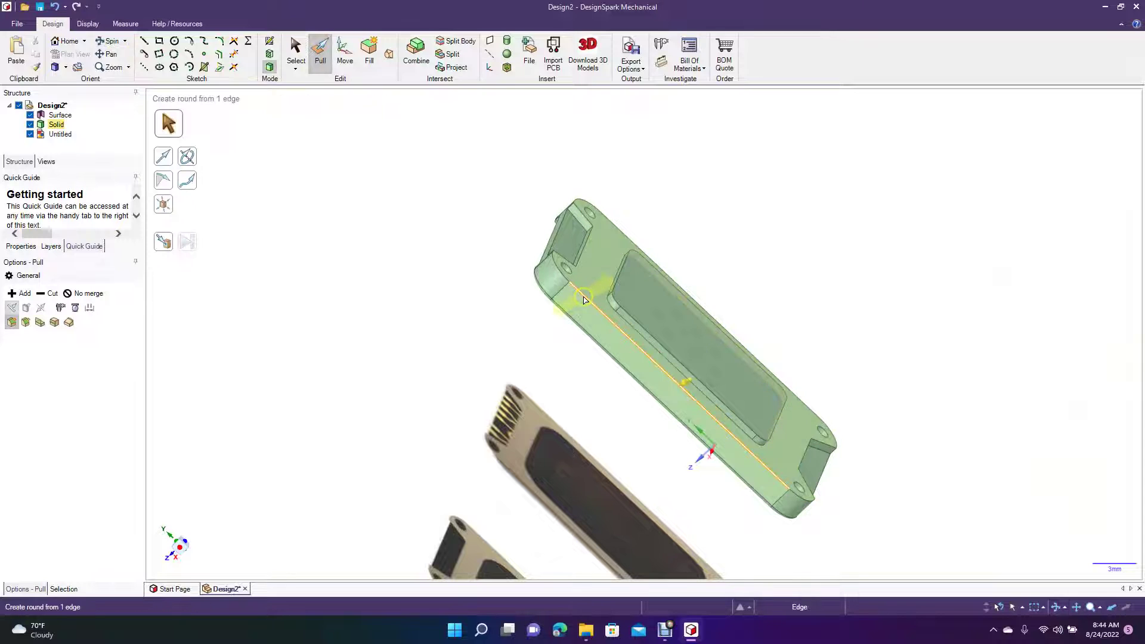
pyautogui.doubleClick(584, 299)
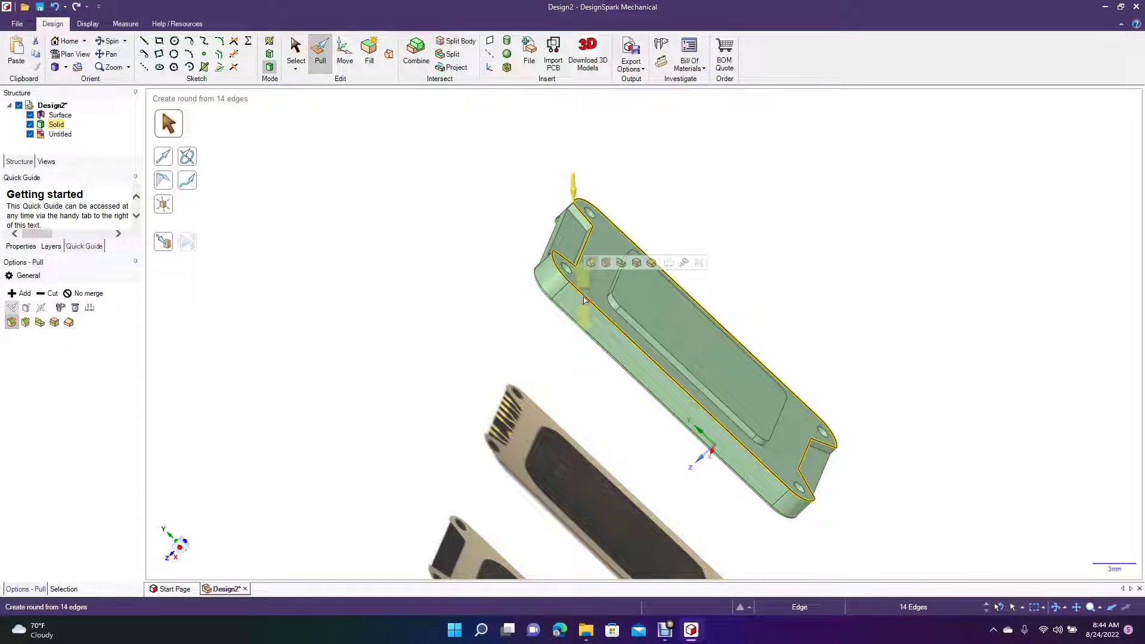
pyautogui.write('0.2')
pyautogui.press('Return')
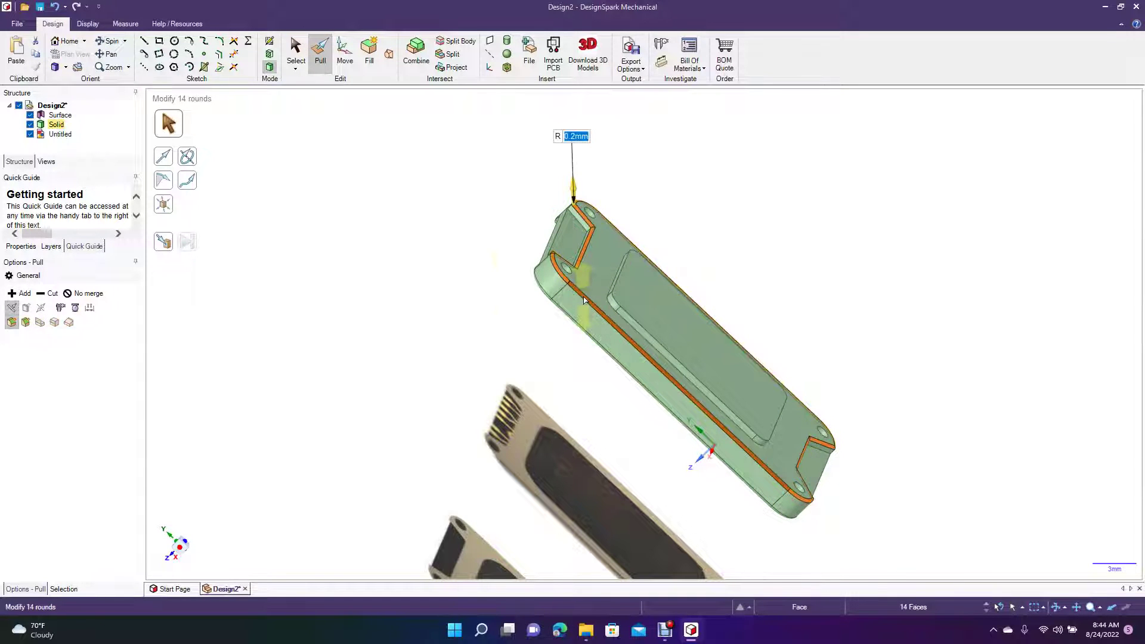
pyautogui.click(435, 281)
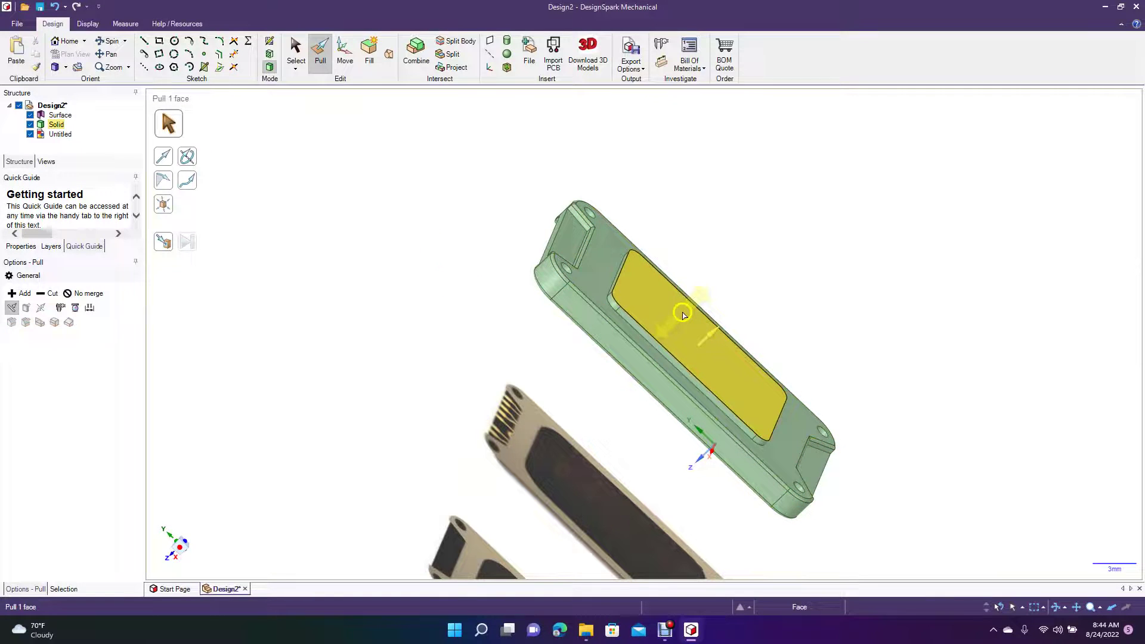
# Round the raised window's edge loop on the opposite side with a 0.2 mm radius
pyautogui.click(649, 332)
pyautogui.doubleClick(649, 332)
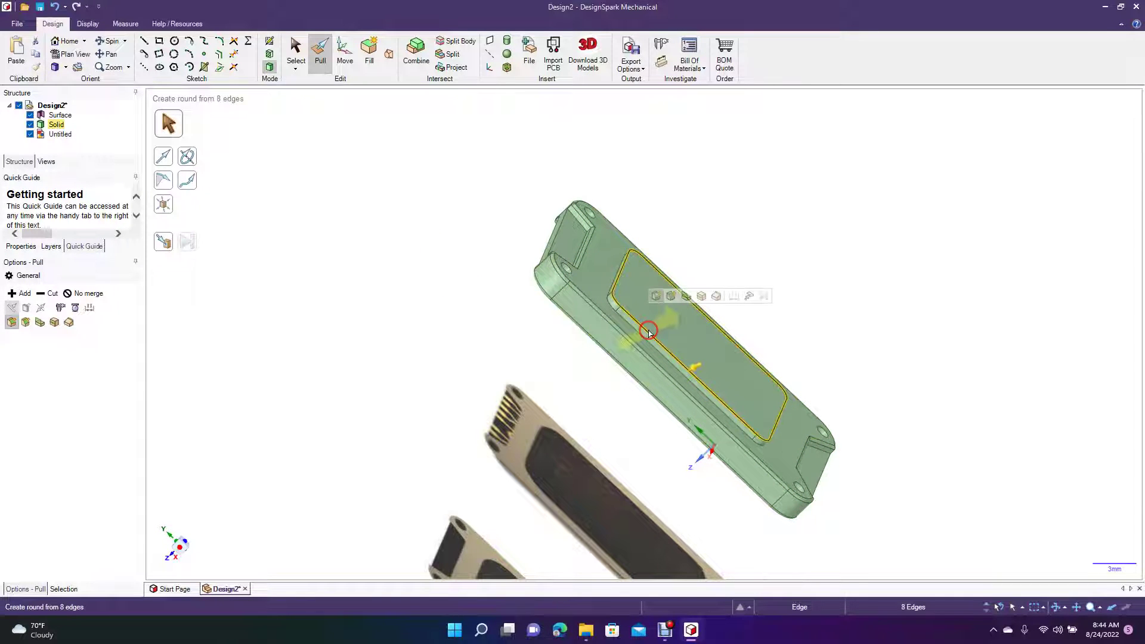
pyautogui.write('0.2mm')
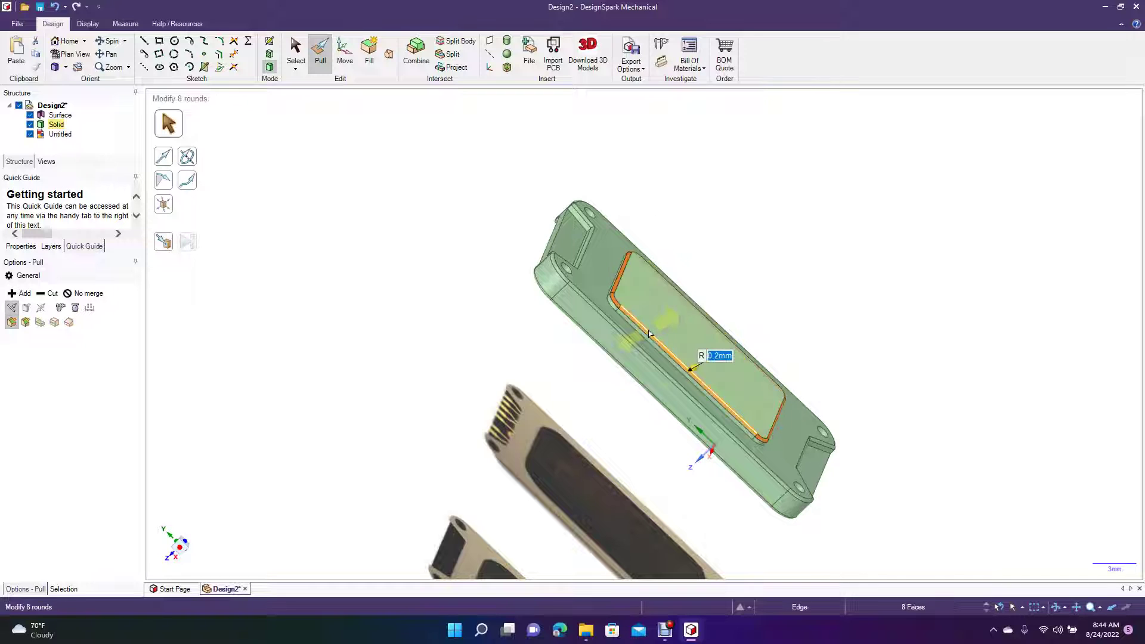
pyautogui.click(450, 270)
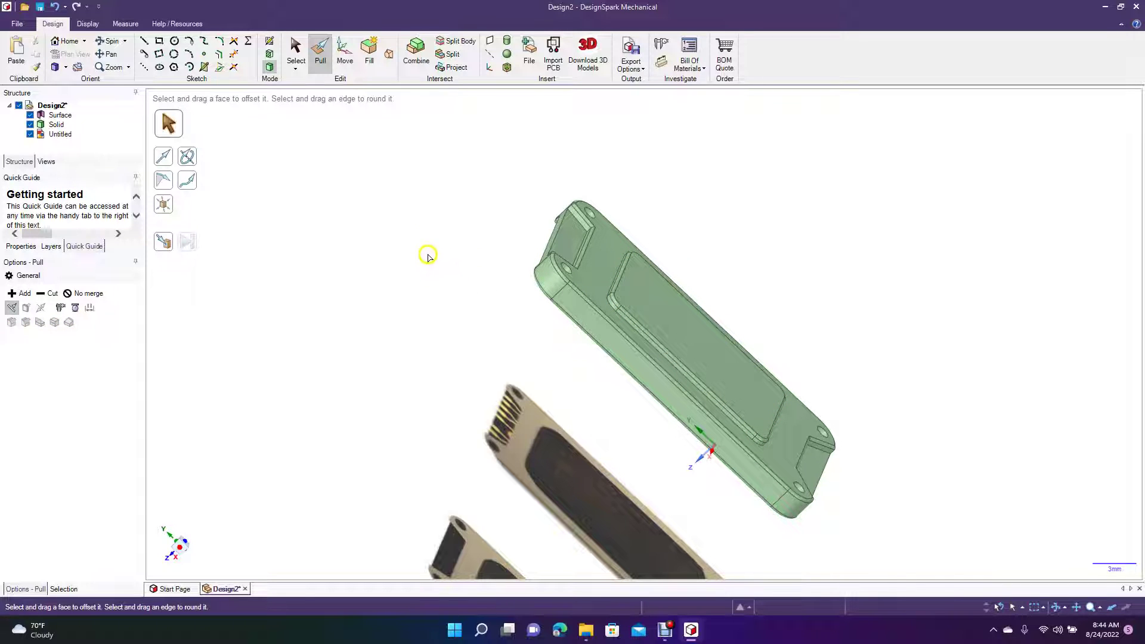
# Examine the rounded card model from the front and at an angle, comparing it with the reference photos
pyautogui.click(108, 41)
pyautogui.moveTo(383, 244); pyautogui.dragTo(585, 140)
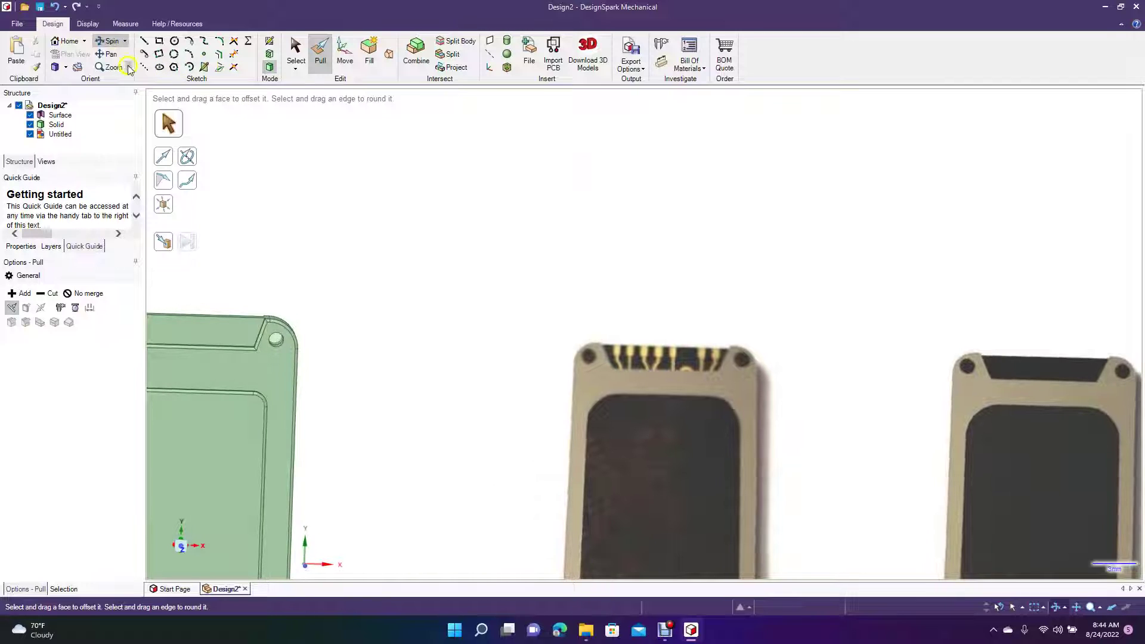
pyautogui.click(111, 54)
pyautogui.moveTo(396, 298); pyautogui.dragTo(654, 209)
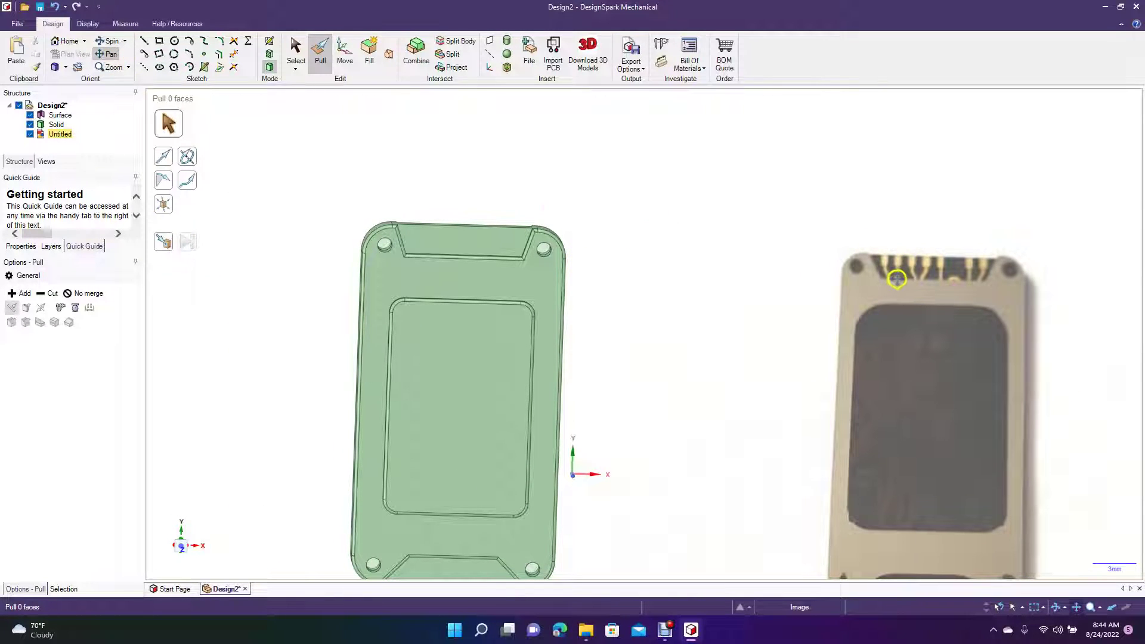
pyautogui.click(460, 241)
pyautogui.click(660, 285)
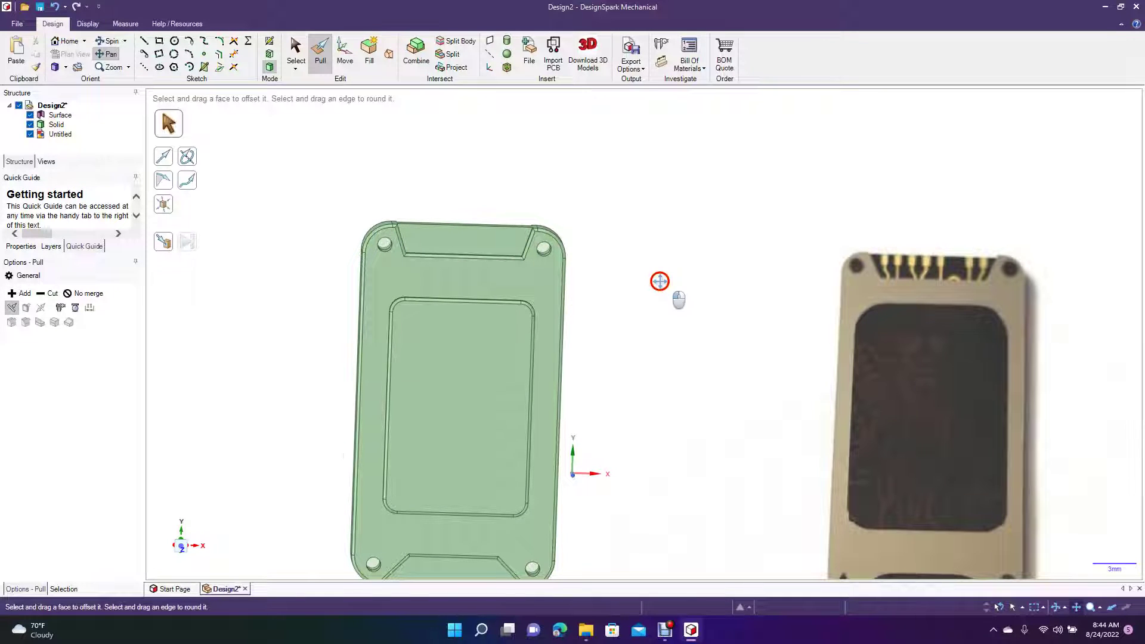
pyautogui.moveTo(660, 282); pyautogui.dragTo(652, 262)
pyautogui.click(113, 43)
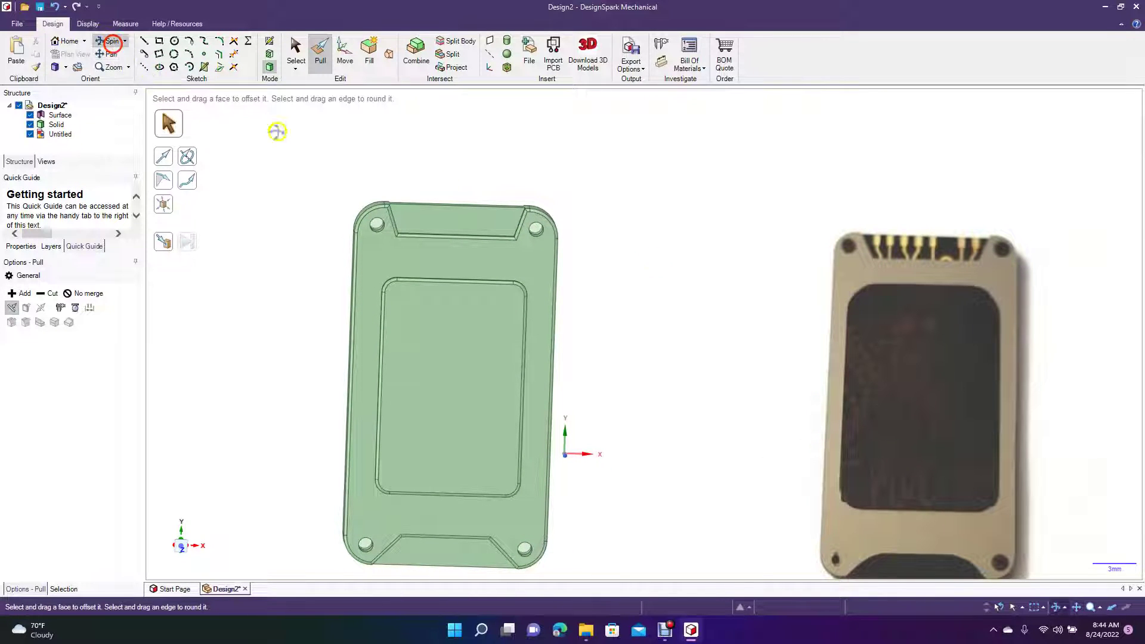
pyautogui.moveTo(647, 295); pyautogui.dragTo(591, 305)
pyautogui.click(579, 319)
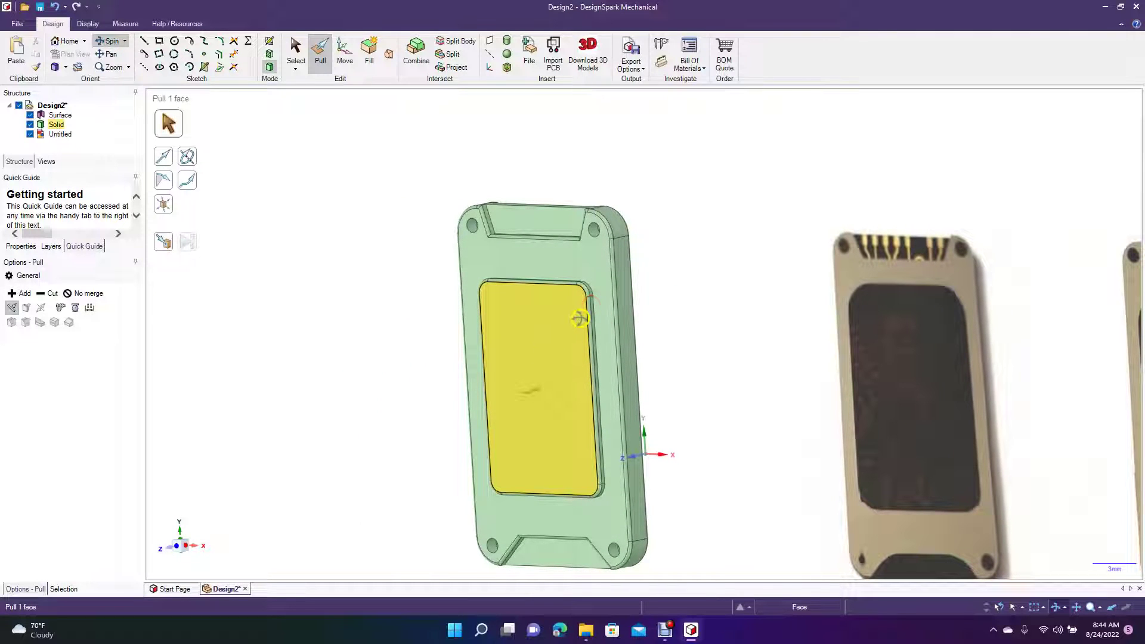
pyautogui.press('Escape')
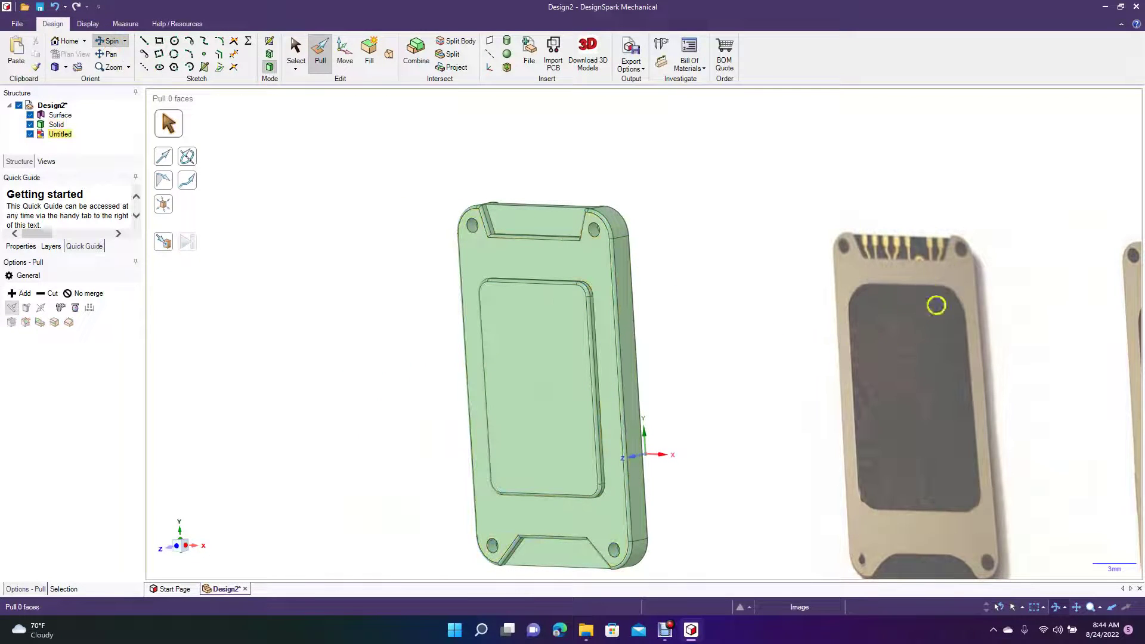
pyautogui.moveTo(777, 332)
pyautogui.mouseDown()
pyautogui.moveTo(746, 337)
pyautogui.moveTo(758, 340)
pyautogui.mouseUp()
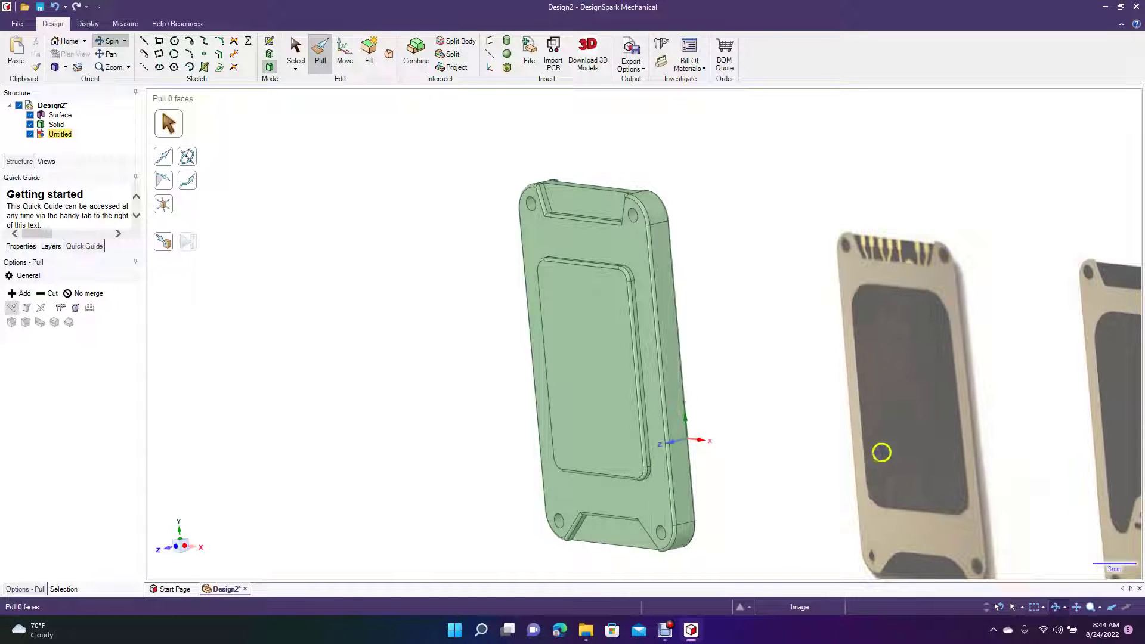
# Delete the four leftover surface faces filling the card's corner holes
pyautogui.moveTo(772, 281); pyautogui.dragTo(866, 268)
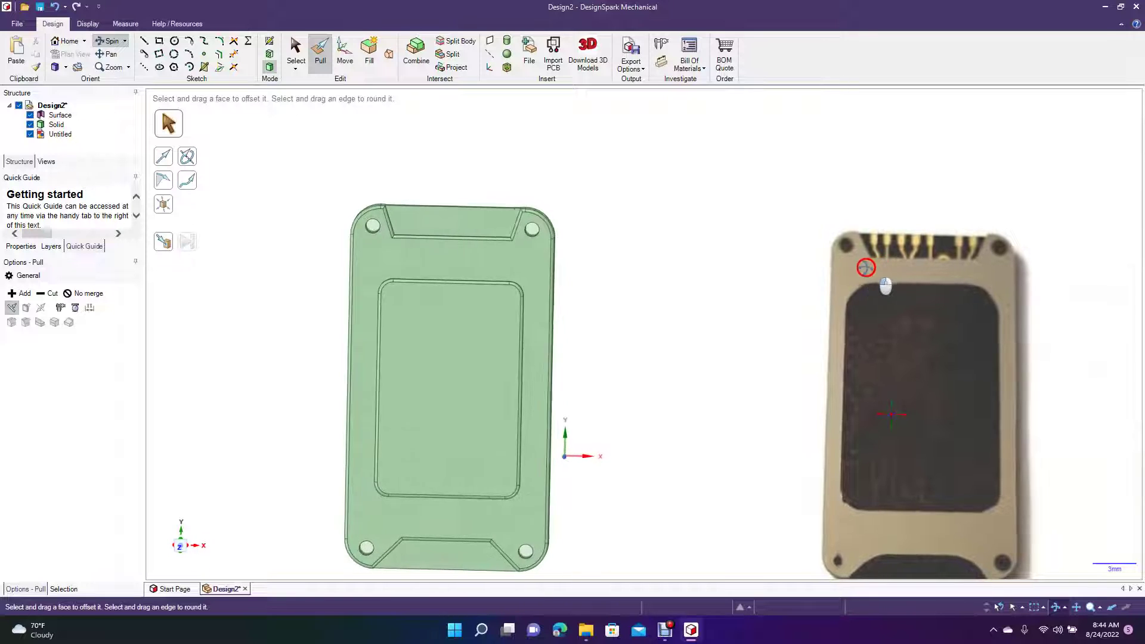
pyautogui.click(296, 50)
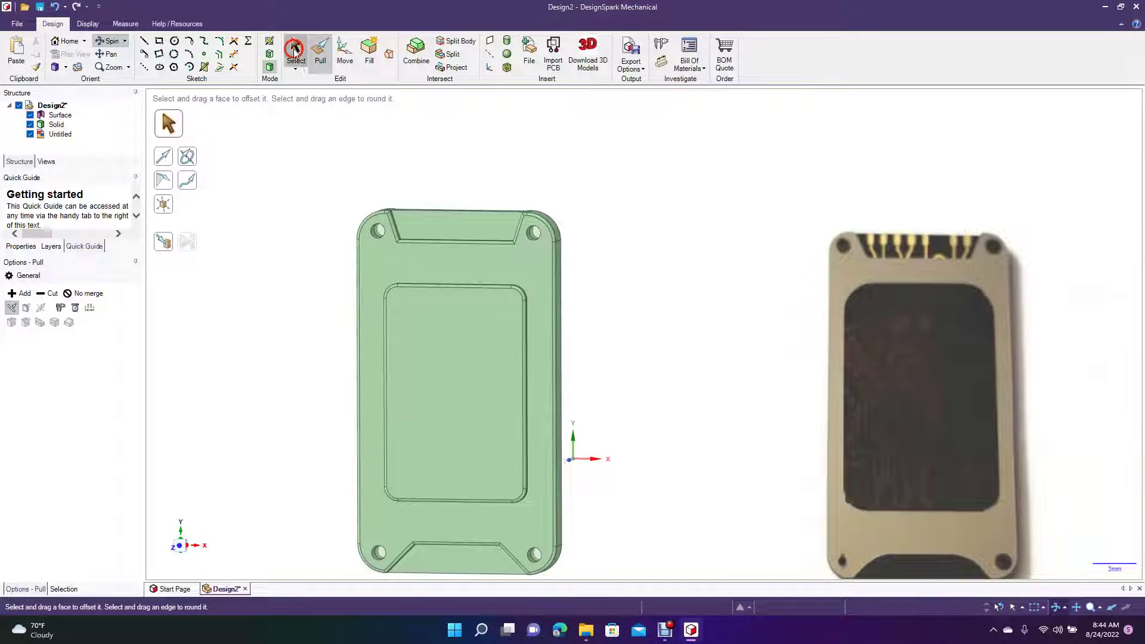
pyautogui.click(378, 230)
pyautogui.click(535, 234)
pyautogui.keyDown('ctrl'); pyautogui.click(378, 232); pyautogui.keyUp('ctrl')
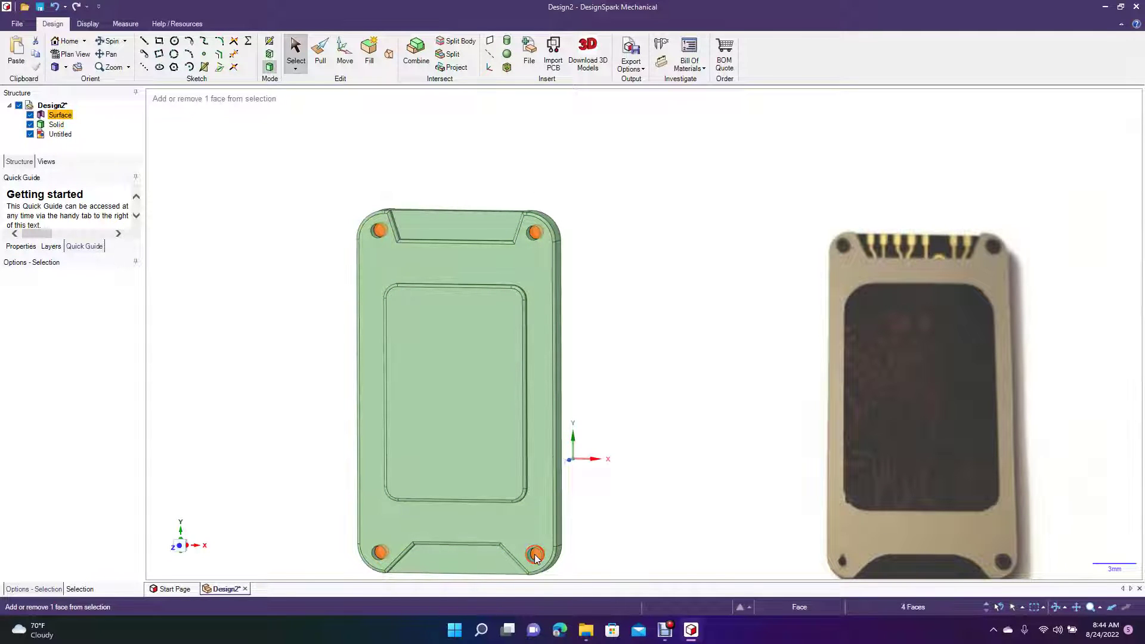
pyautogui.press('Delete')
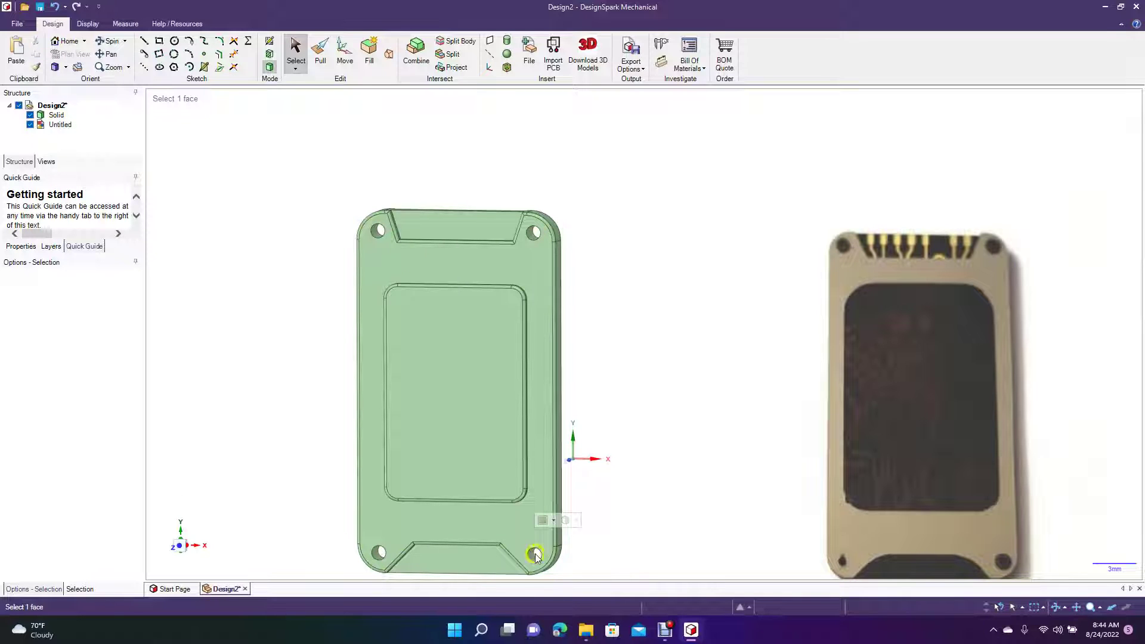
pyautogui.click(620, 395)
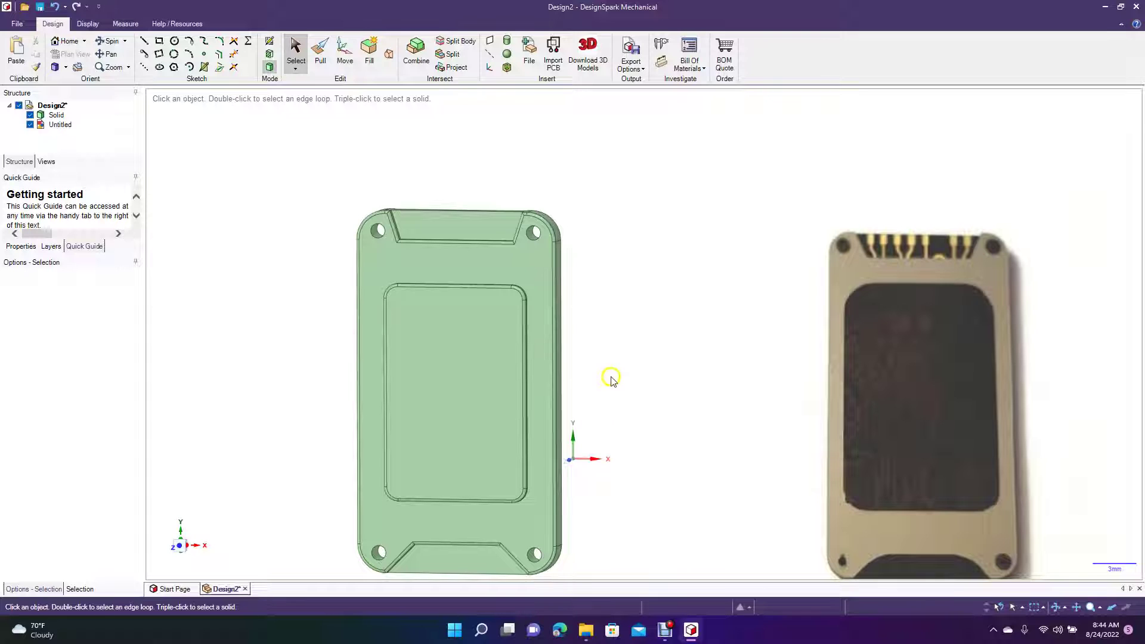
pyautogui.click(439, 239)
pyautogui.click(644, 343)
pyautogui.click(457, 353)
pyautogui.press('Escape')
# Start a rectangle sketch over the gold contacts of the Top reference photo with snapping to angle turned off
pyautogui.click(66, 67)
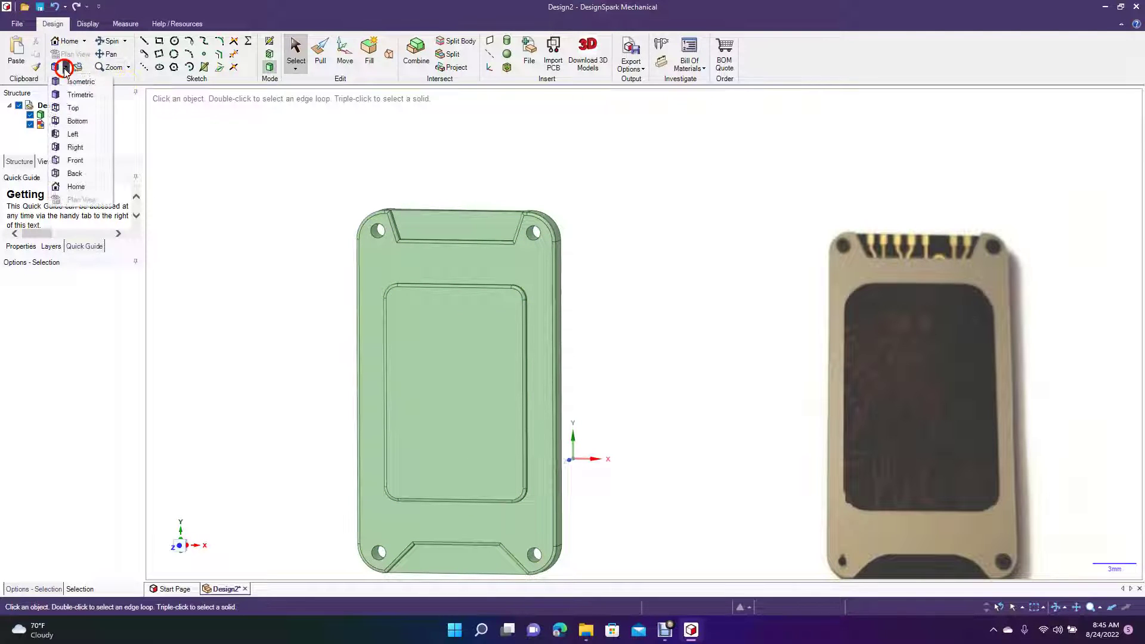
pyautogui.click(75, 108)
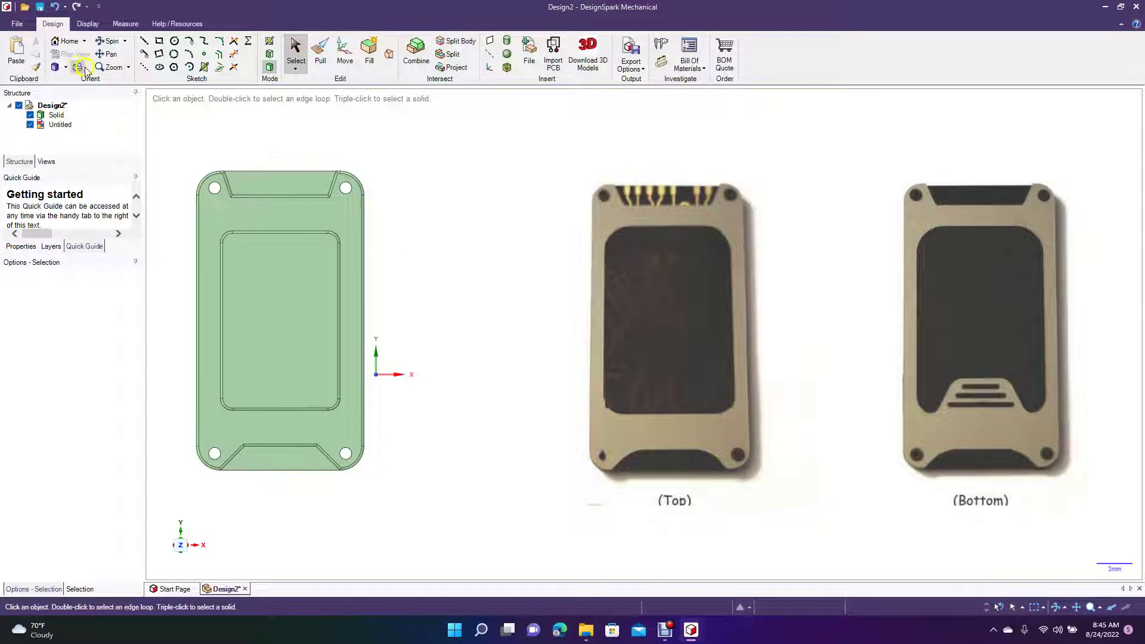
pyautogui.click(106, 69)
pyautogui.moveTo(668, 194); pyautogui.dragTo(352, 292)
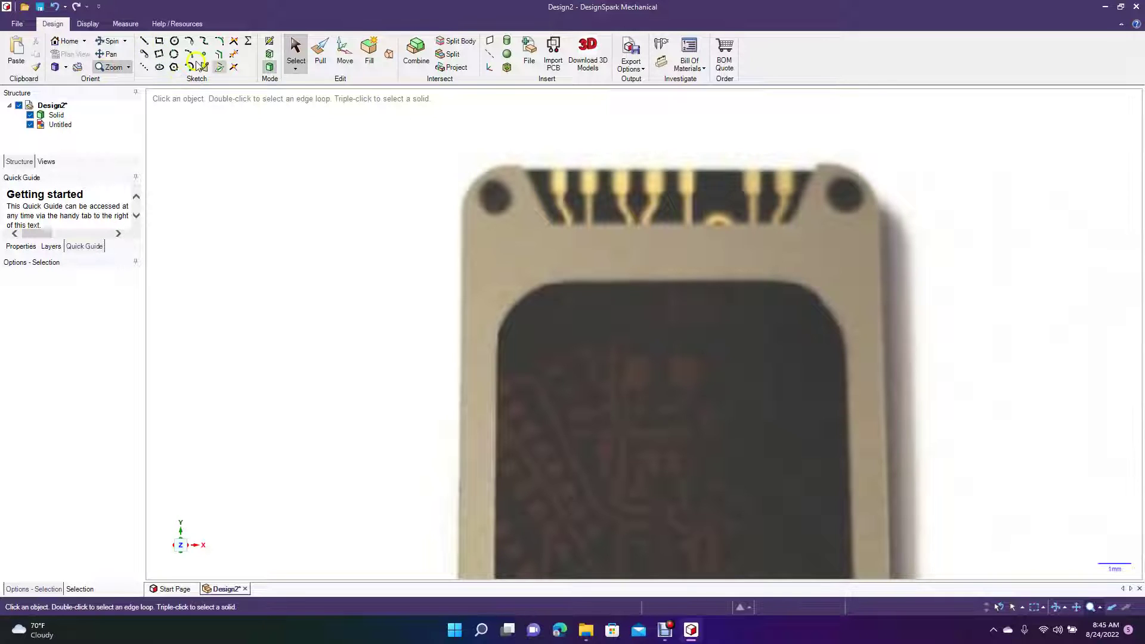
pyautogui.click(158, 40)
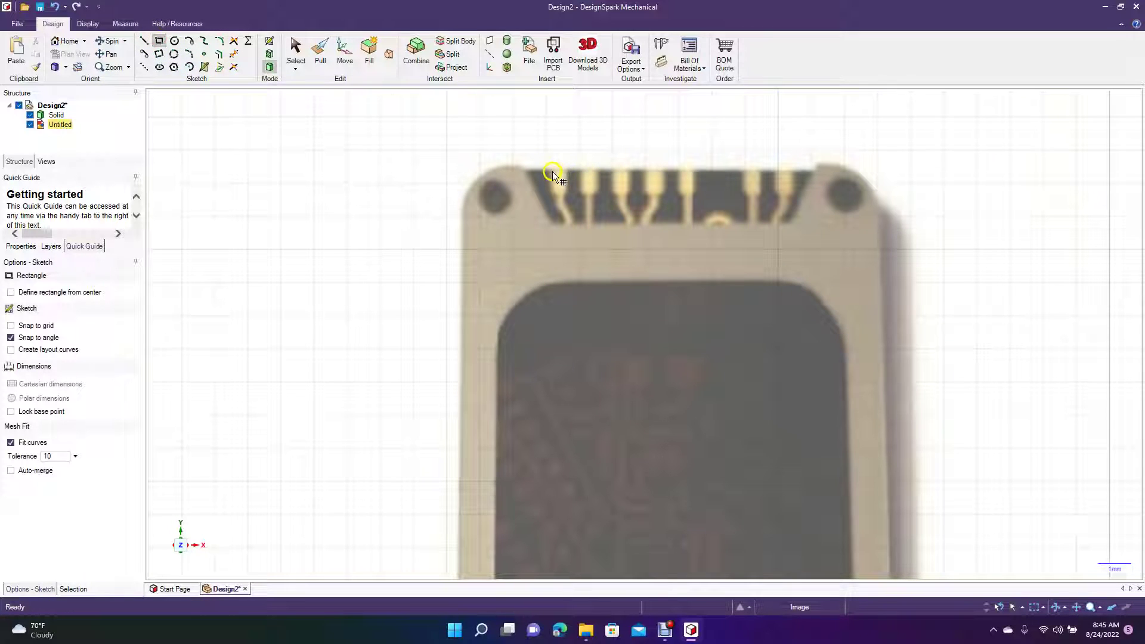
pyautogui.click(550, 171)
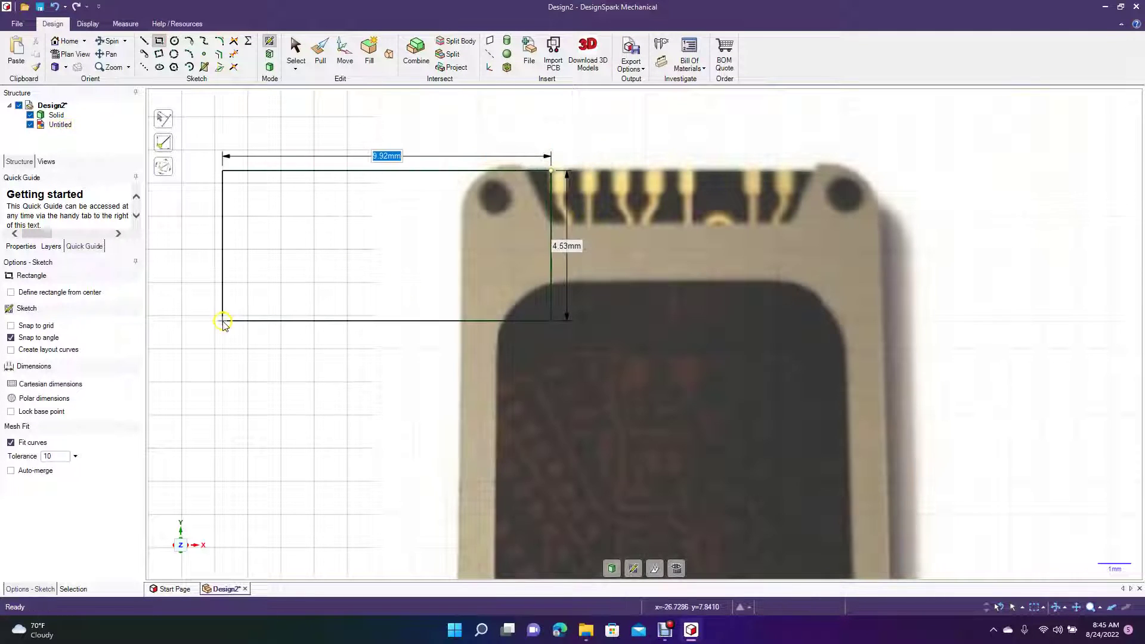
pyautogui.click(10, 337)
# Try to outline the first gold contact on the reference photo with a rectangle
pyautogui.click(552, 171)
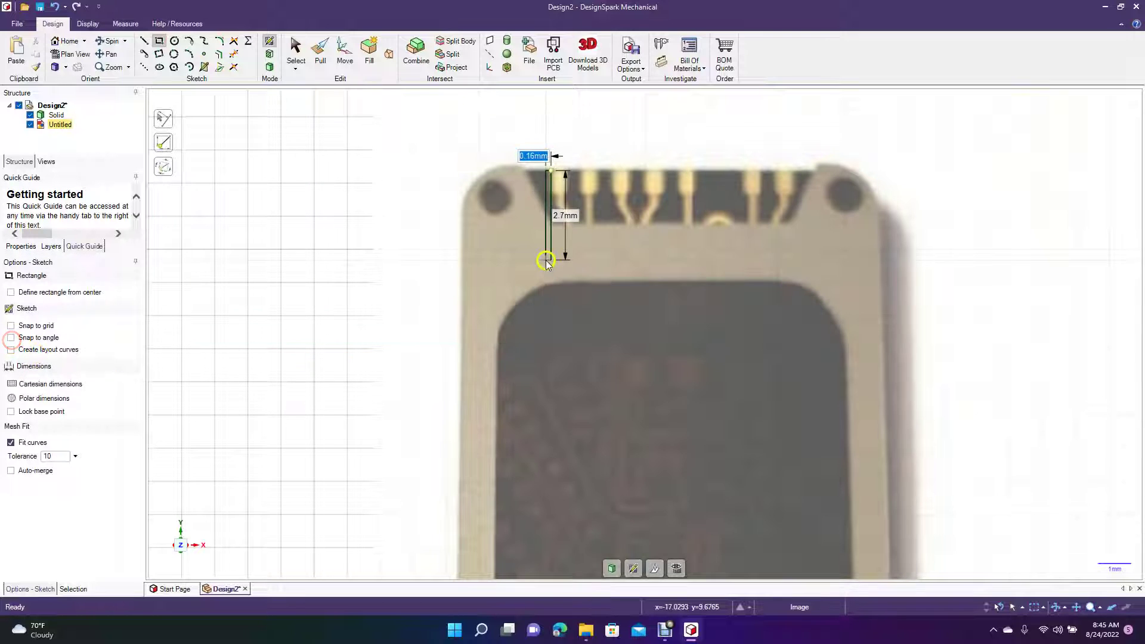
pyautogui.click(563, 201)
pyautogui.hotkey('ctrl', 'z')
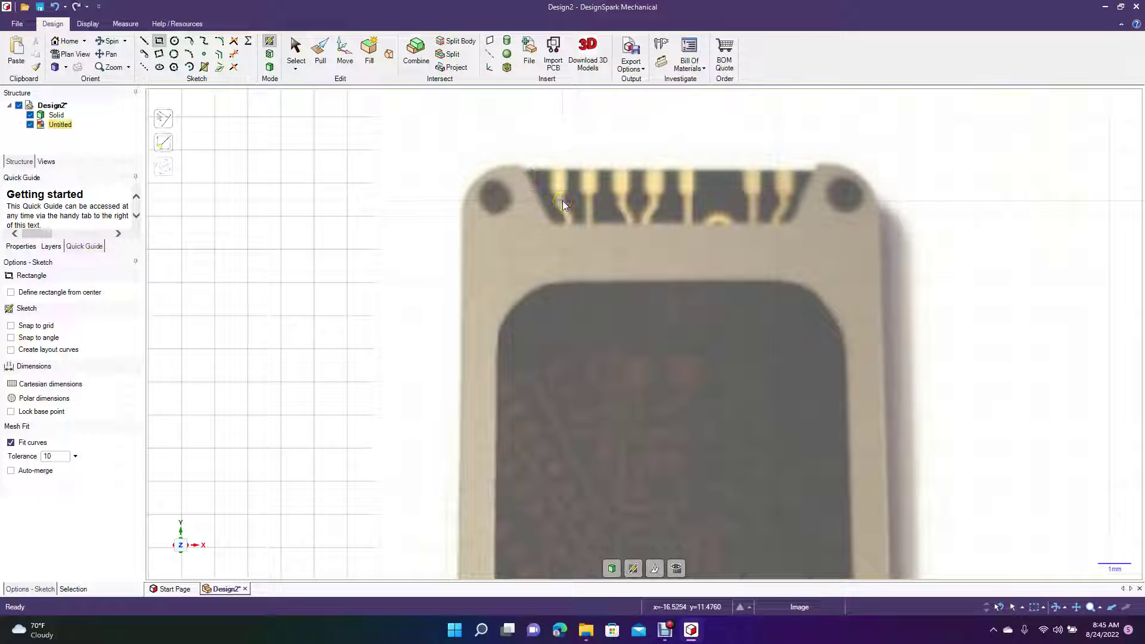
# Sketch a rectangle about 0.39 mm wide and 0.66 mm high over the first gold contact on the Top reference photo
pyautogui.scroll(5, 553, 177)
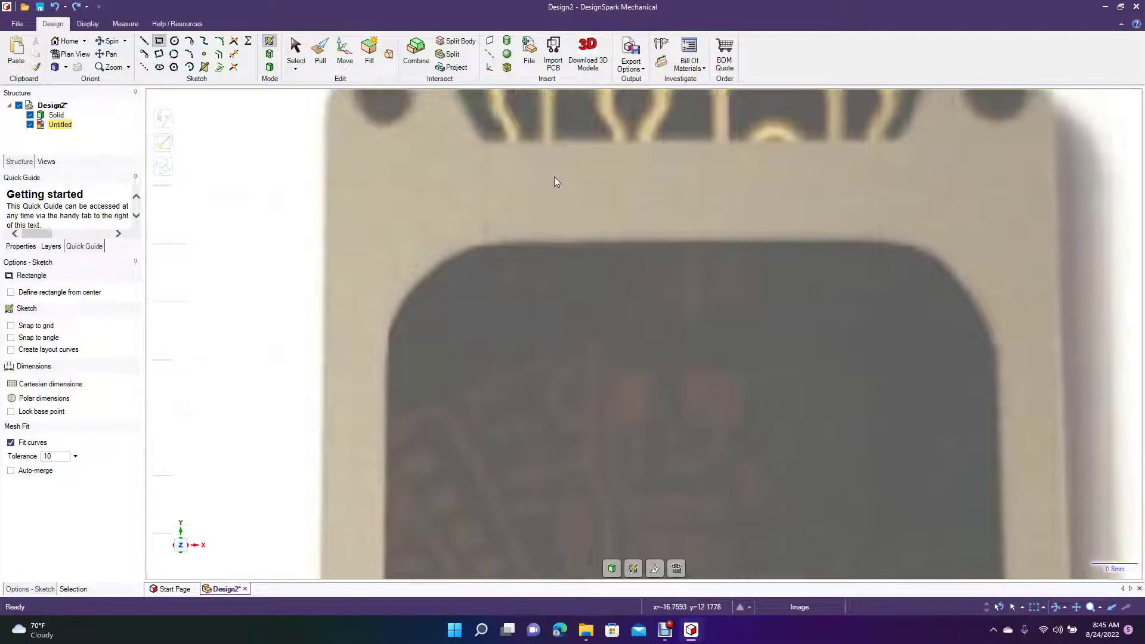
pyautogui.click(108, 53)
pyautogui.moveTo(272, 200); pyautogui.dragTo(295, 353)
pyautogui.click(159, 40)
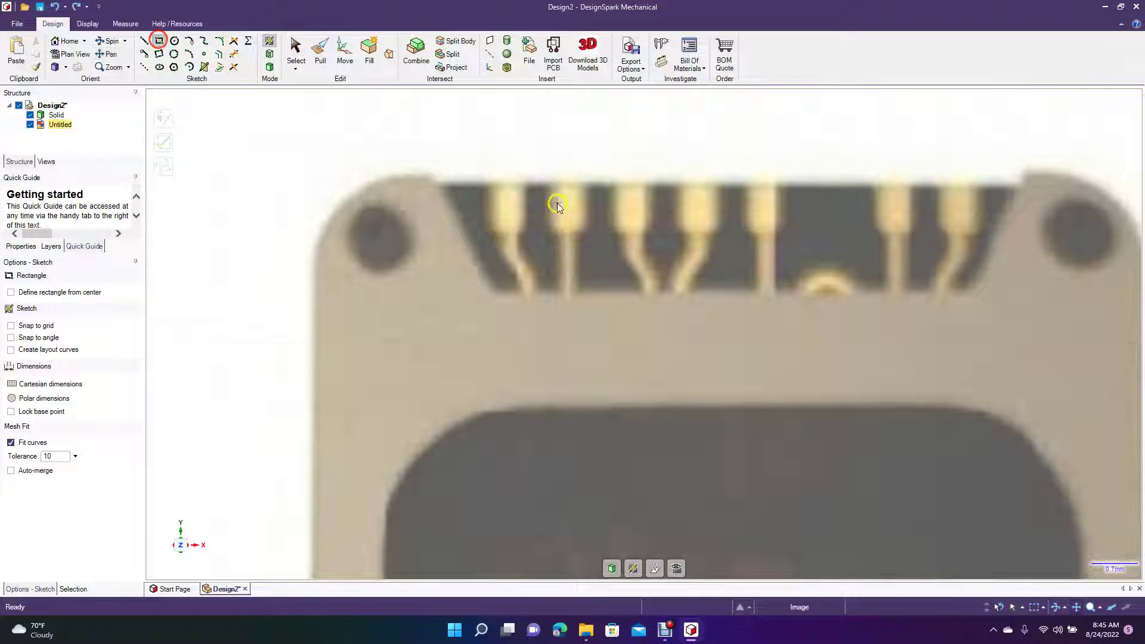
pyautogui.click(493, 186)
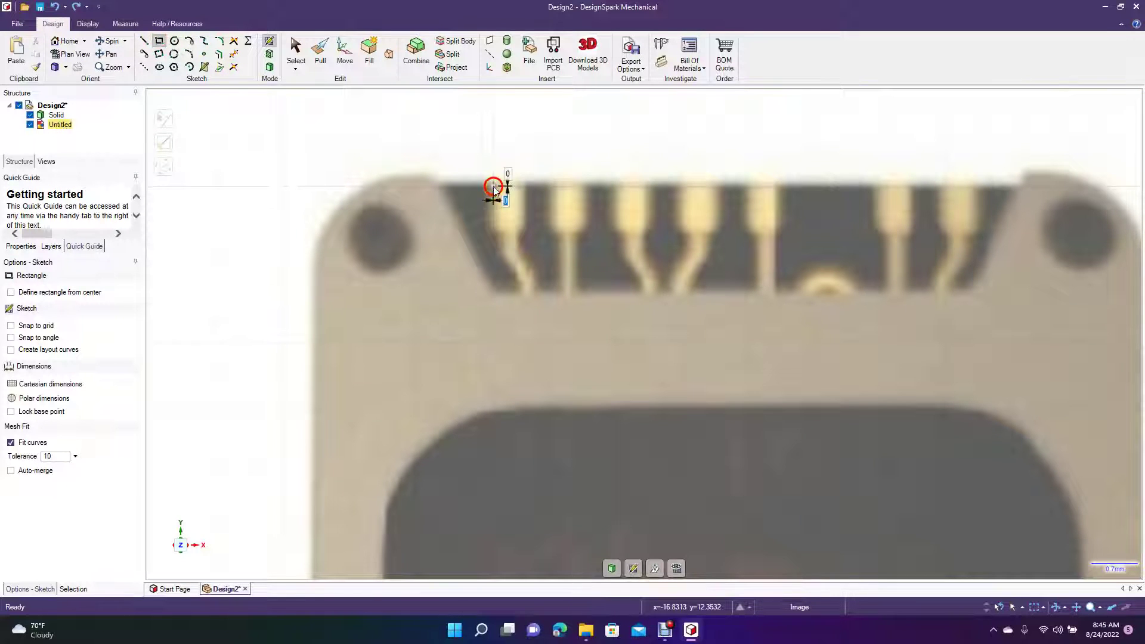
pyautogui.click(519, 230)
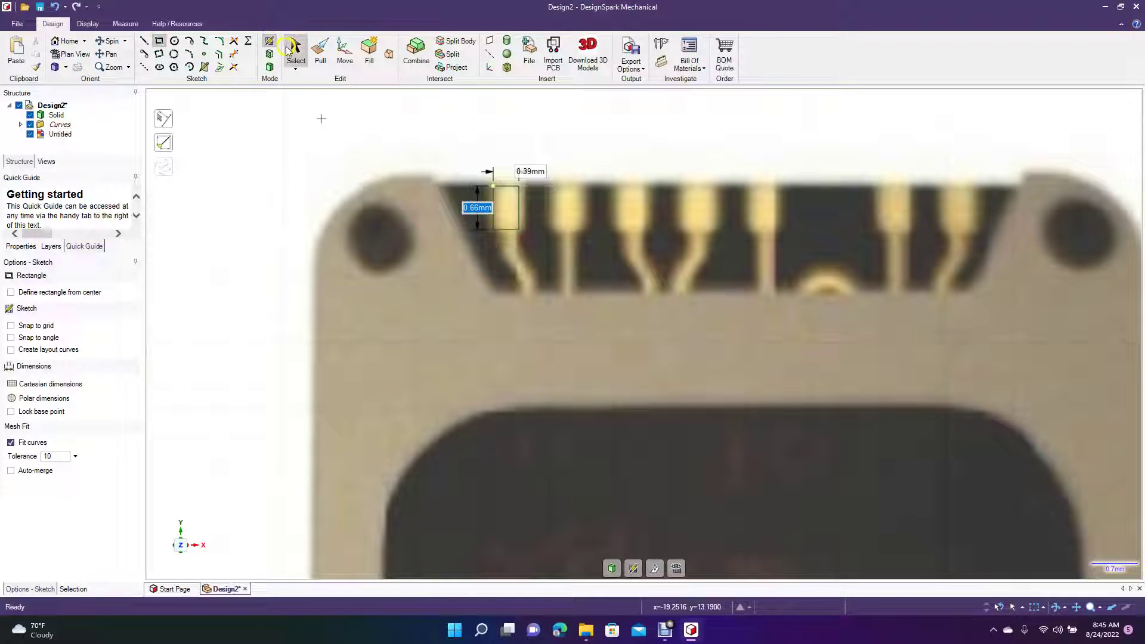
pyautogui.click(292, 49)
pyautogui.click(288, 131)
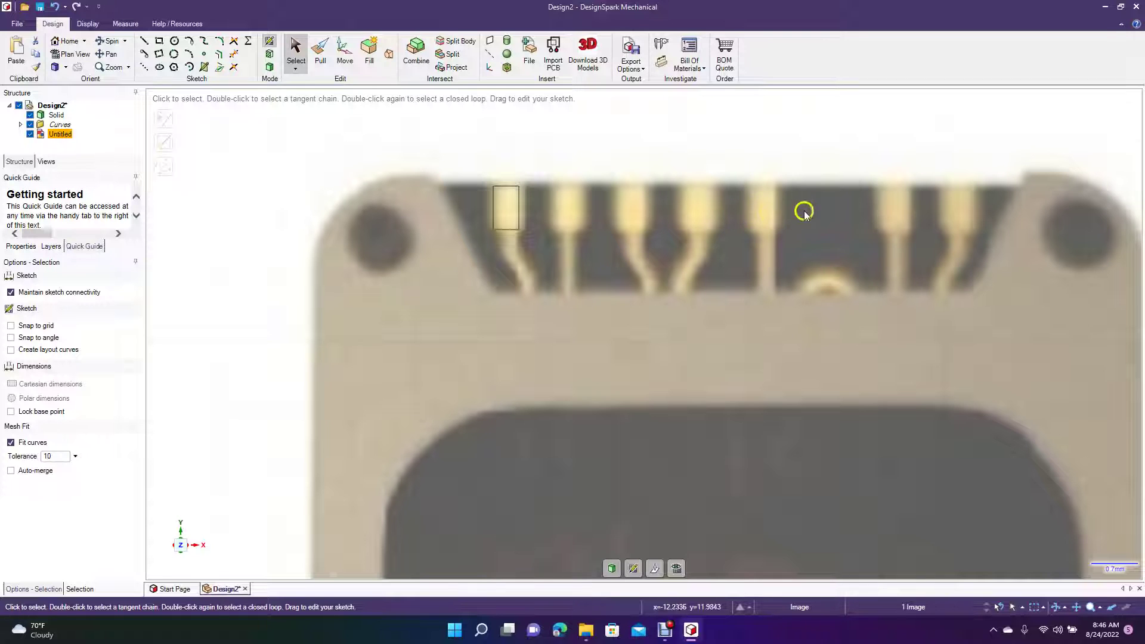
pyautogui.click(507, 231)
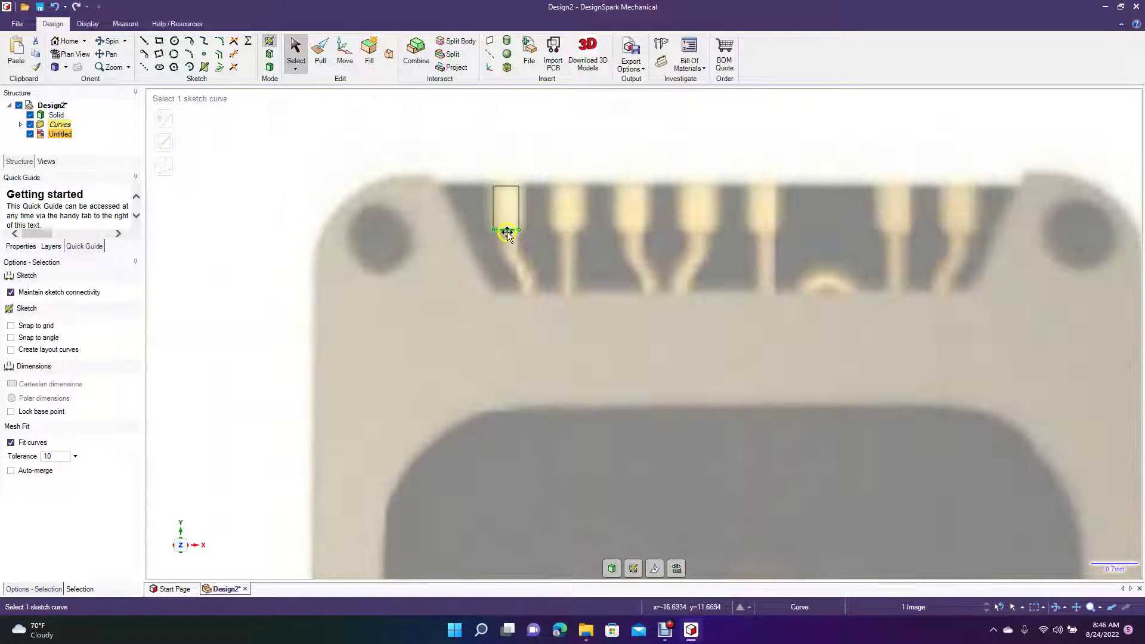
pyautogui.moveTo(481, 144); pyautogui.dragTo(527, 223)
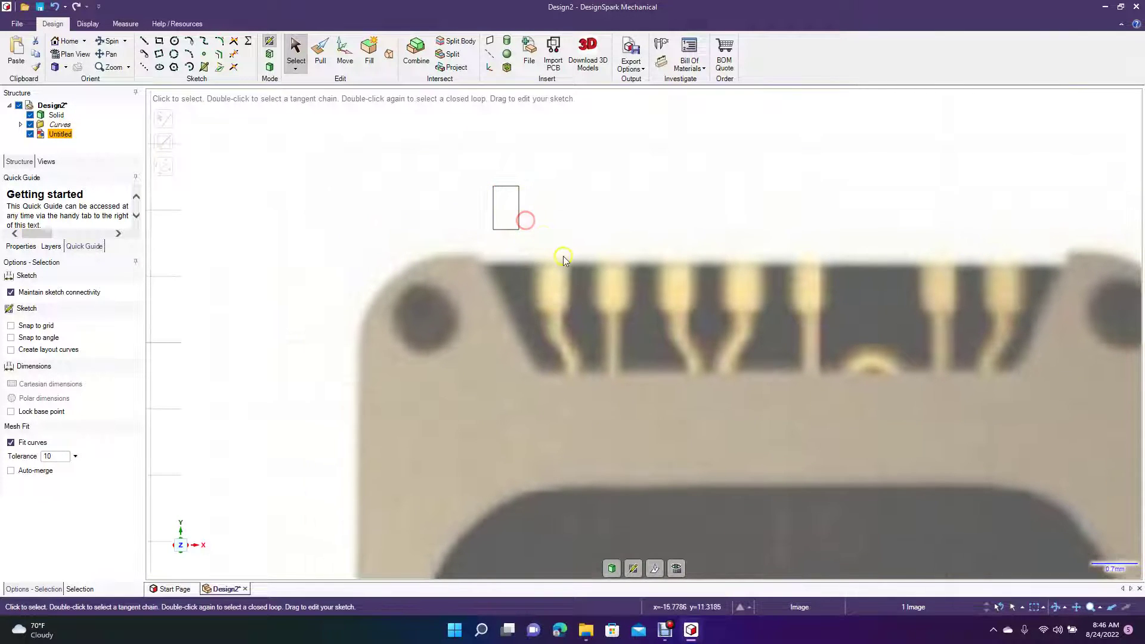
pyautogui.hotkey('ctrl', 'z')
pyautogui.scroll(-3, 509, 202)
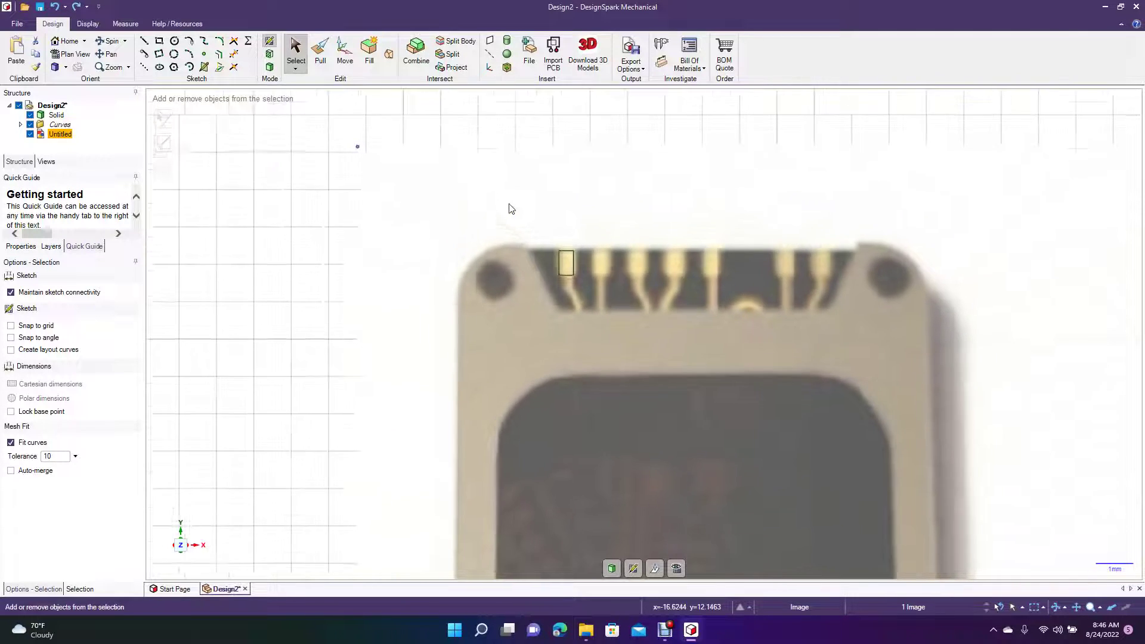
# Pattern the contact rectangle horizontally with the Move tool, spanning about 3.9 mm with a count of 5, to cover the first five gold contacts
pyautogui.click(570, 149)
pyautogui.moveTo(554, 146); pyautogui.dragTo(591, 317)
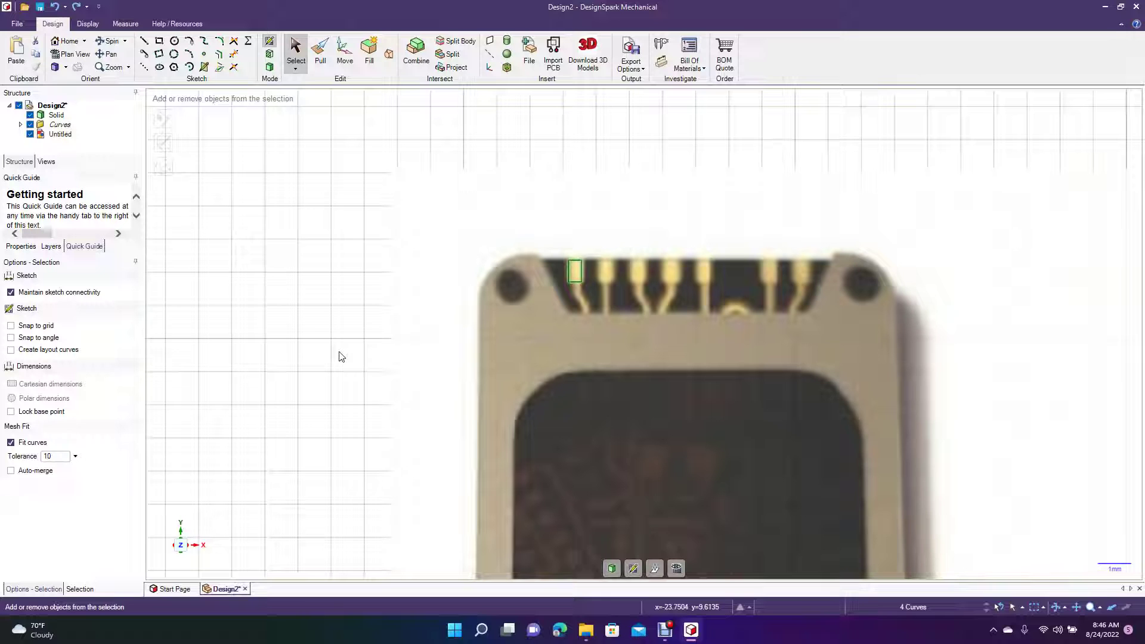
pyautogui.click(344, 52)
pyautogui.moveTo(533, 274); pyautogui.dragTo(565, 276)
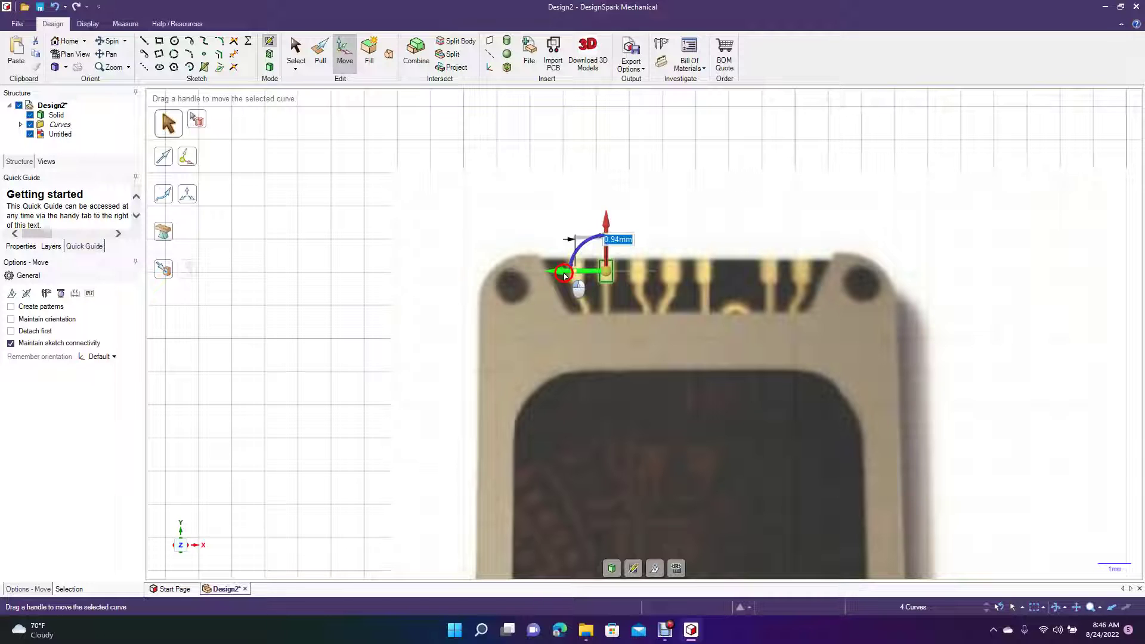
pyautogui.hotkey('ctrl', 'z')
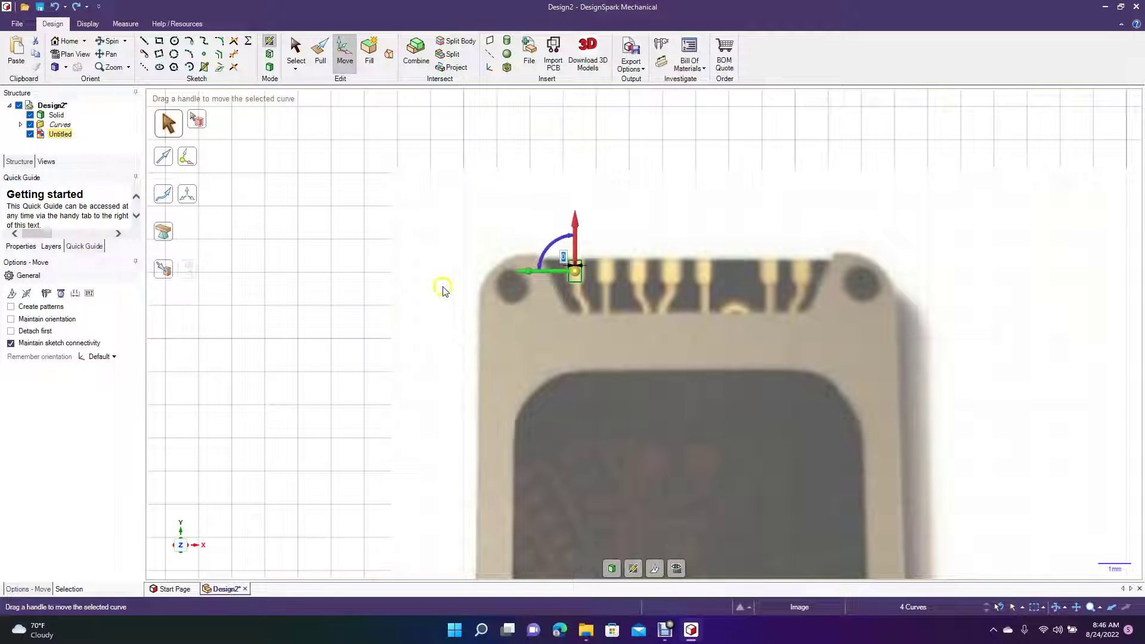
pyautogui.click(11, 306)
pyautogui.moveTo(525, 271); pyautogui.dragTo(656, 279)
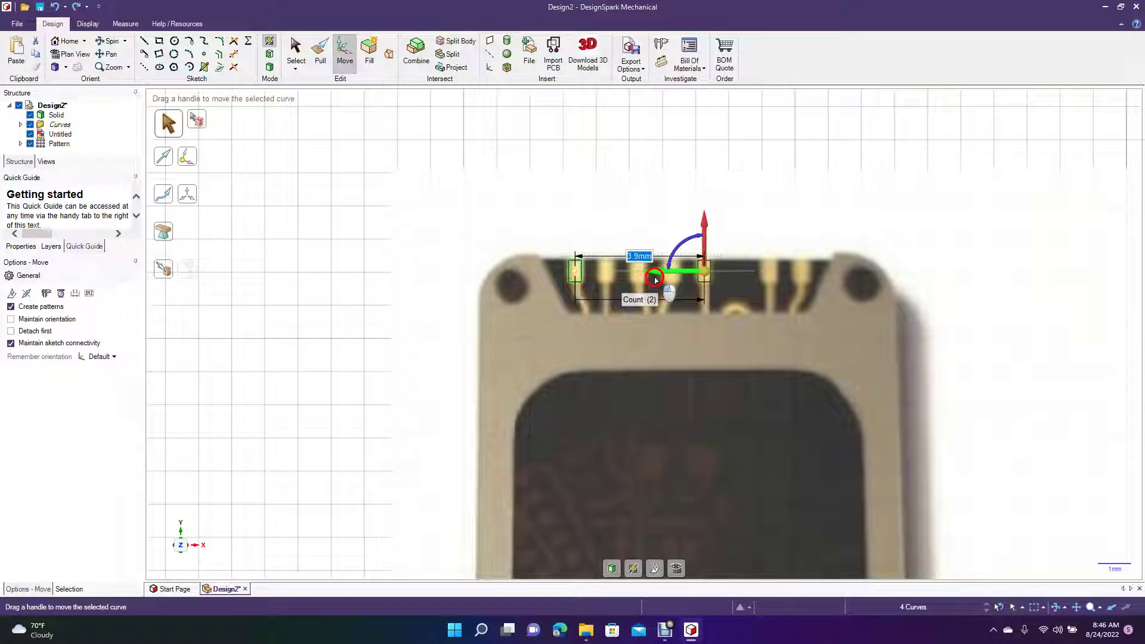
pyautogui.click(631, 290)
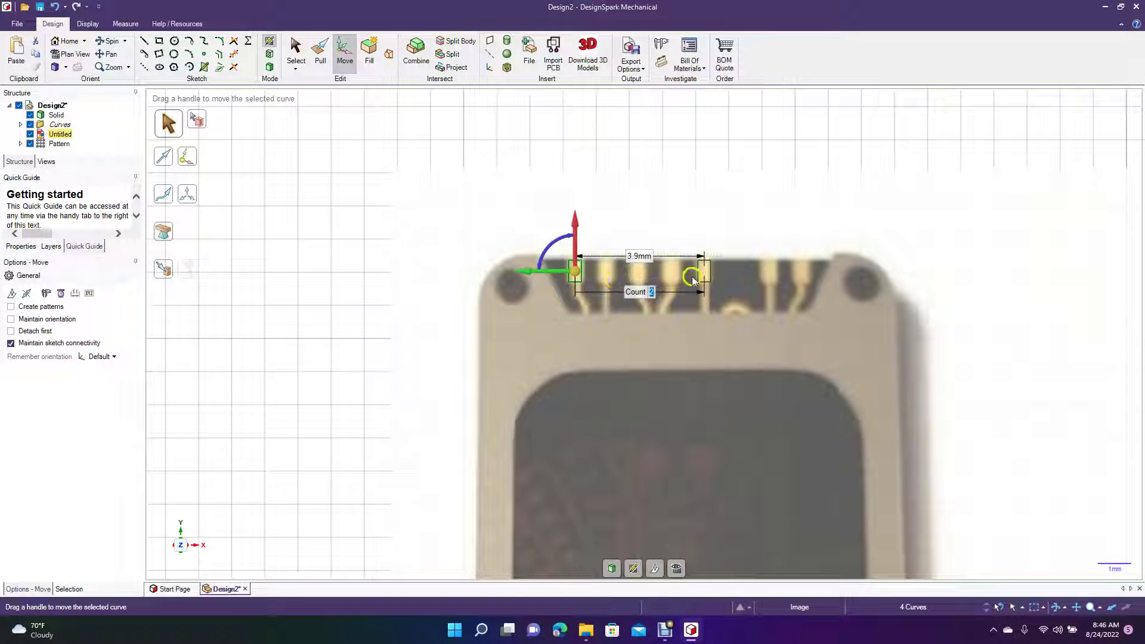
pyautogui.write('4')
pyautogui.press('Return')
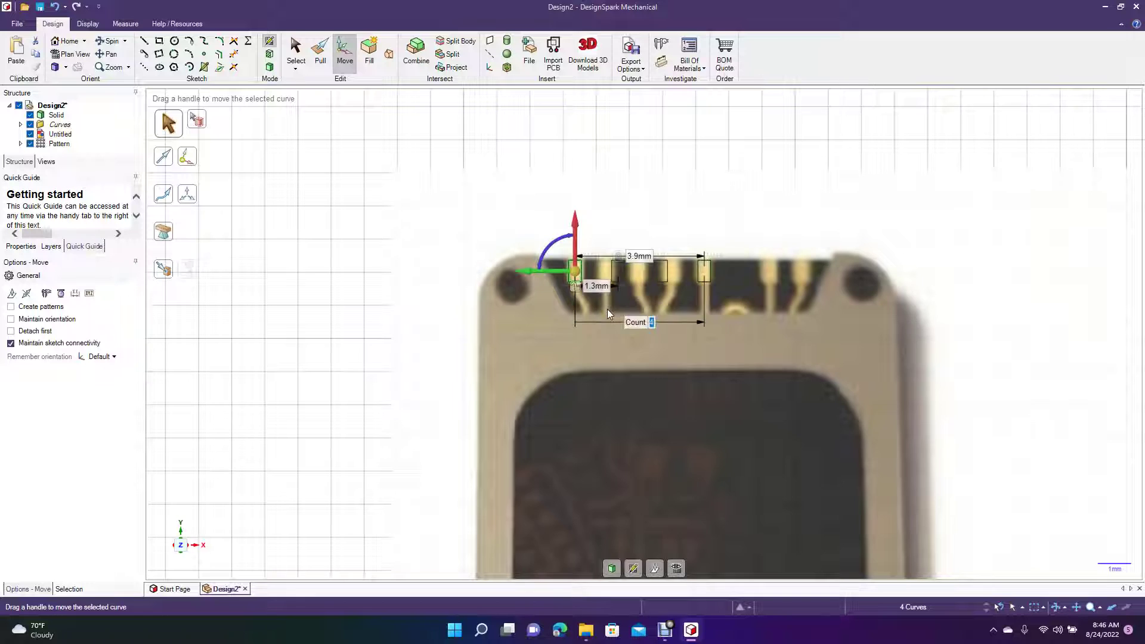
pyautogui.write('5')
pyautogui.press('Return')
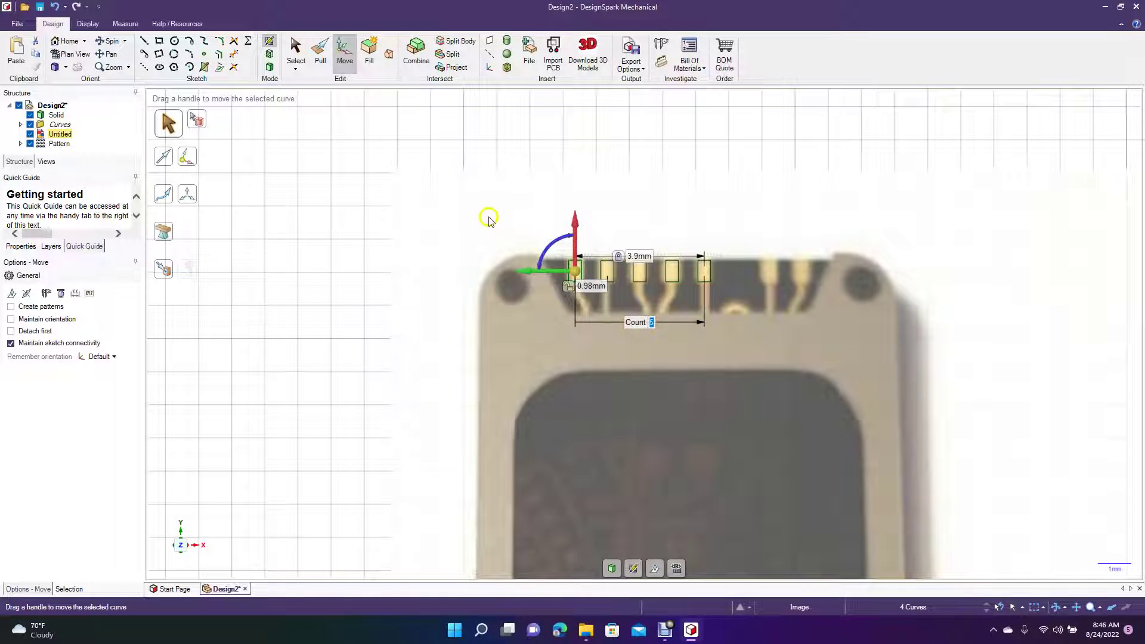
pyautogui.click(489, 218)
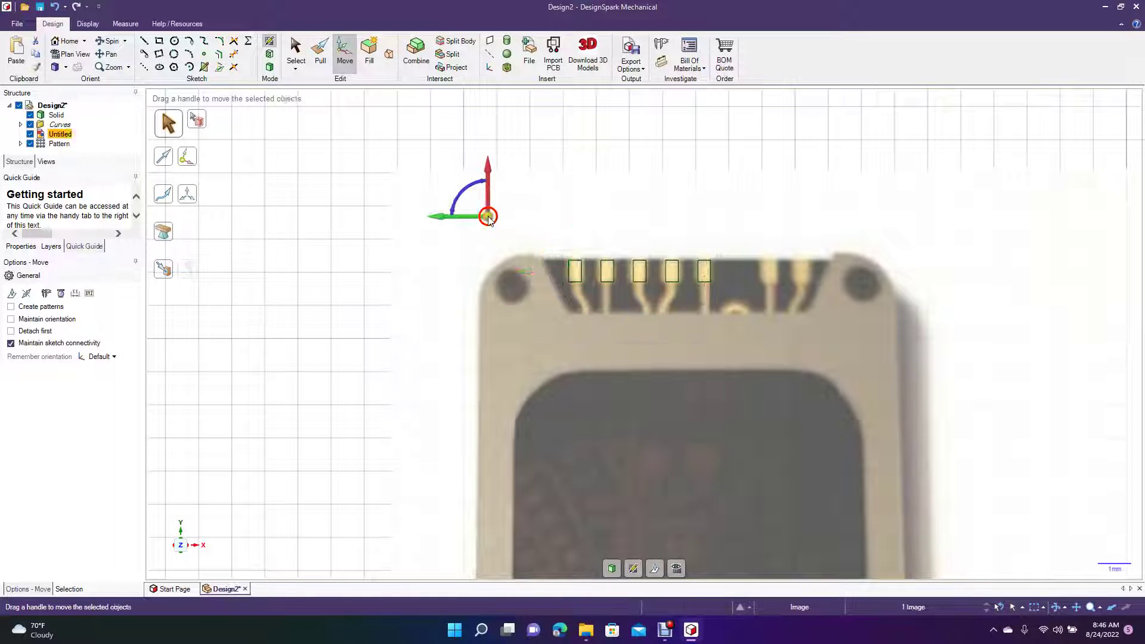
pyautogui.click(559, 217)
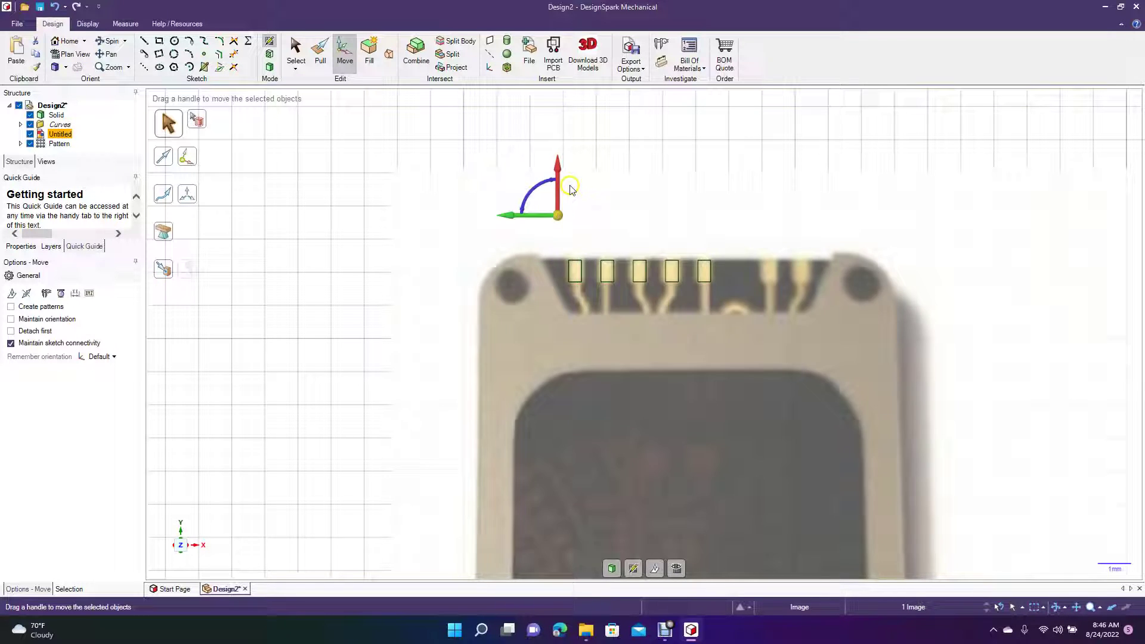
pyautogui.click(567, 157)
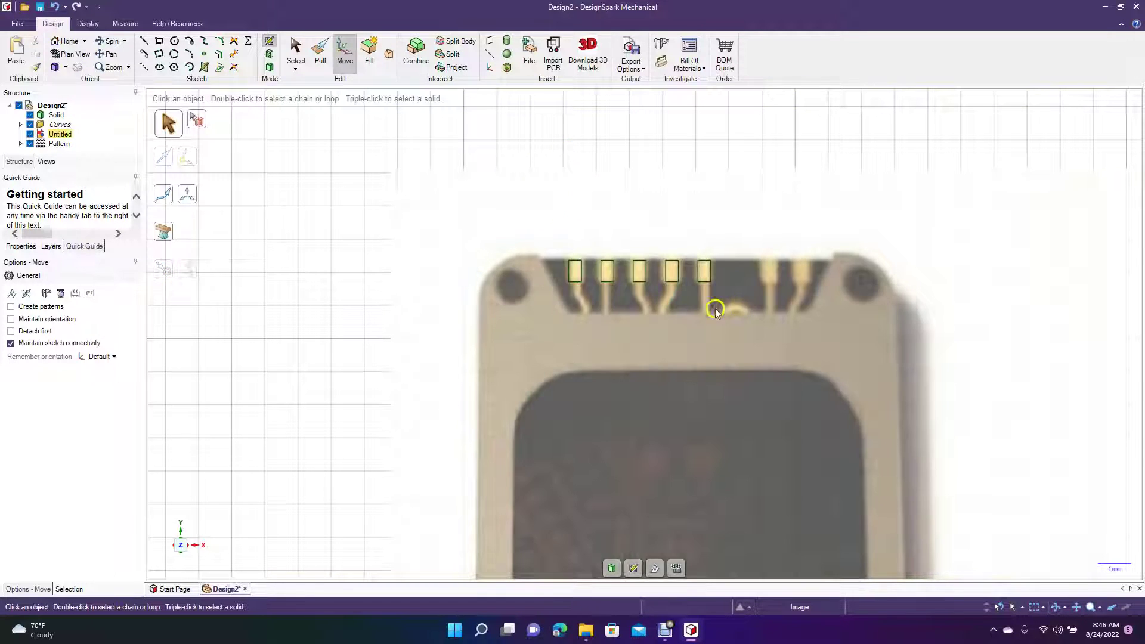
pyautogui.moveTo(559, 154); pyautogui.dragTo(588, 318)
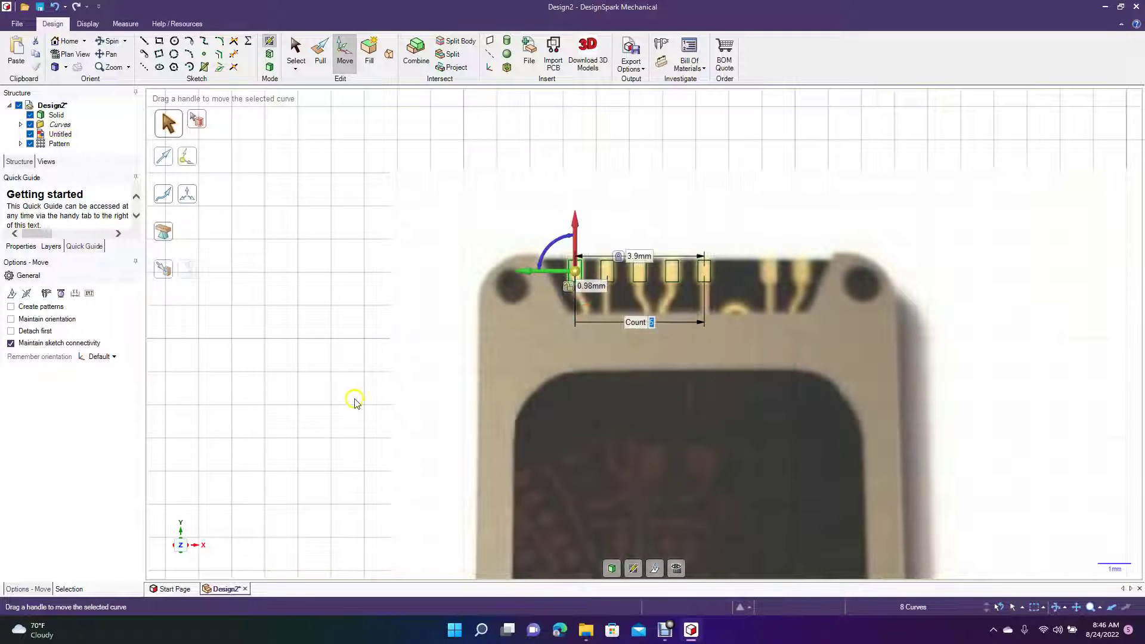
pyautogui.click(354, 404)
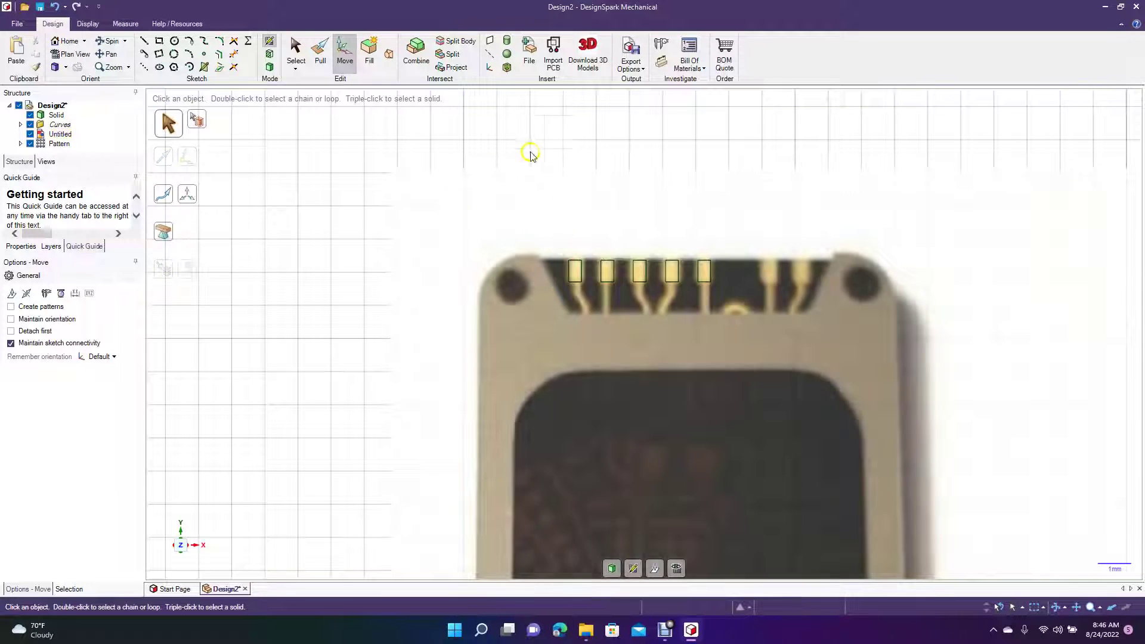
# Sketch a rectangle about 0.45 mm wide and 0.66 mm high over the sixth gold contact, beyond the gap
pyautogui.click(159, 41)
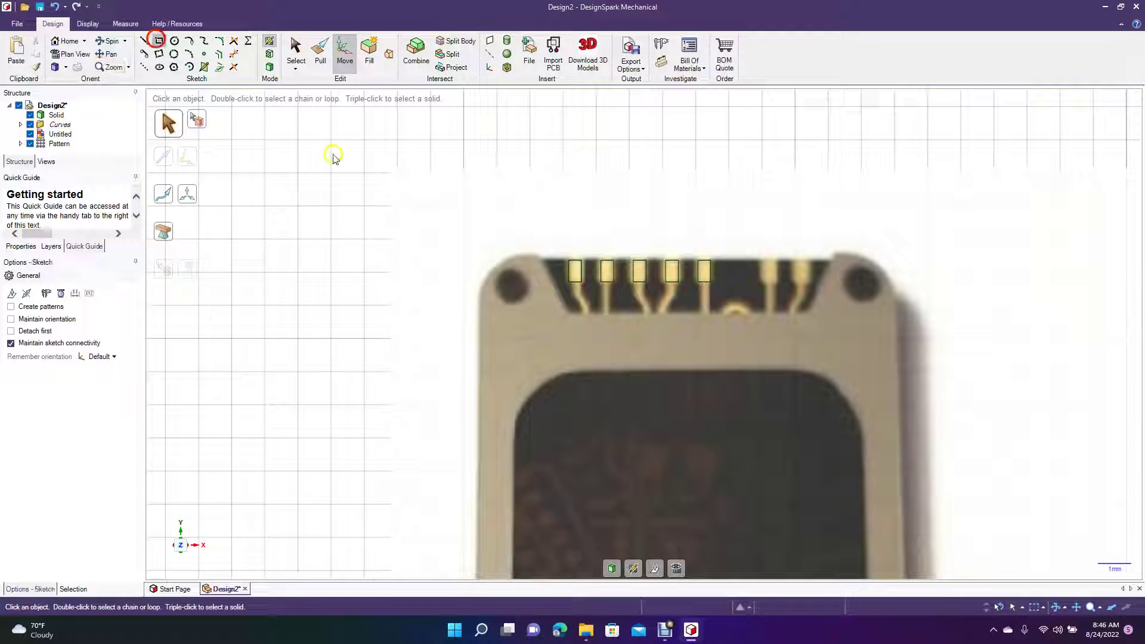
pyautogui.click(761, 259)
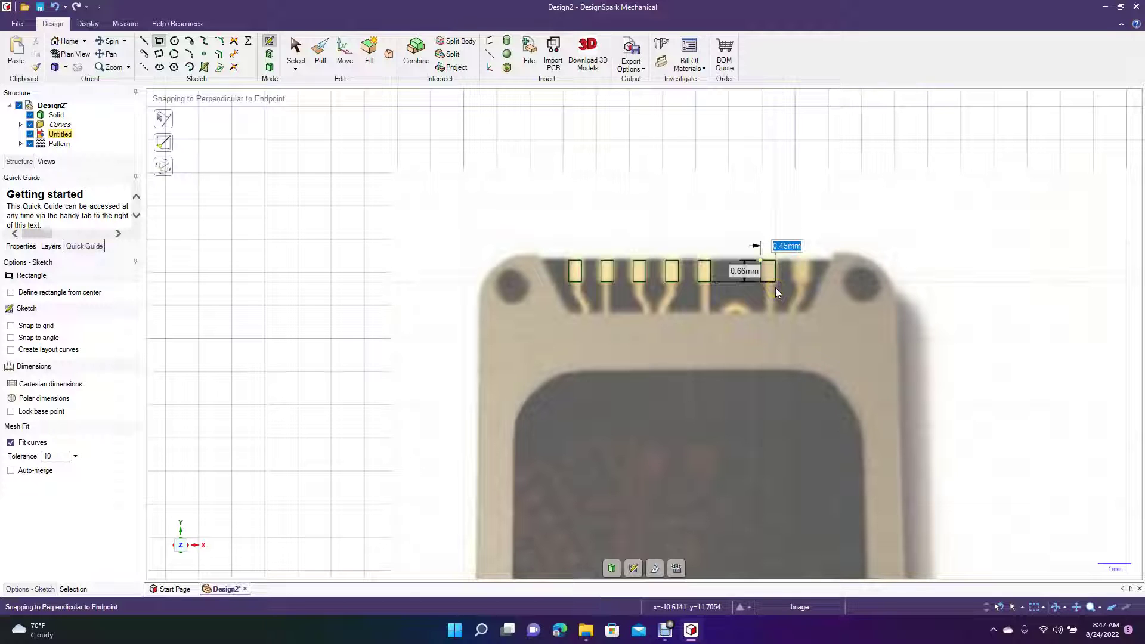
pyautogui.press('Tab')
pyautogui.click(295, 54)
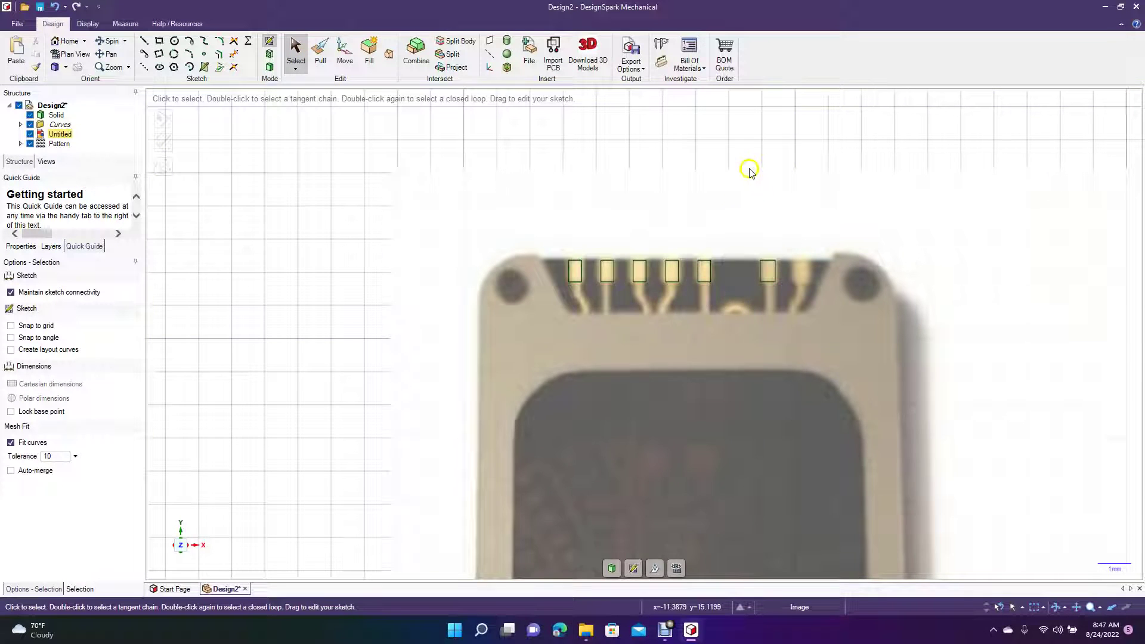
# Copy the rectangle on the sixth gold contact across onto the seventh contact with the Move tool
pyautogui.moveTo(742, 149); pyautogui.dragTo(787, 298)
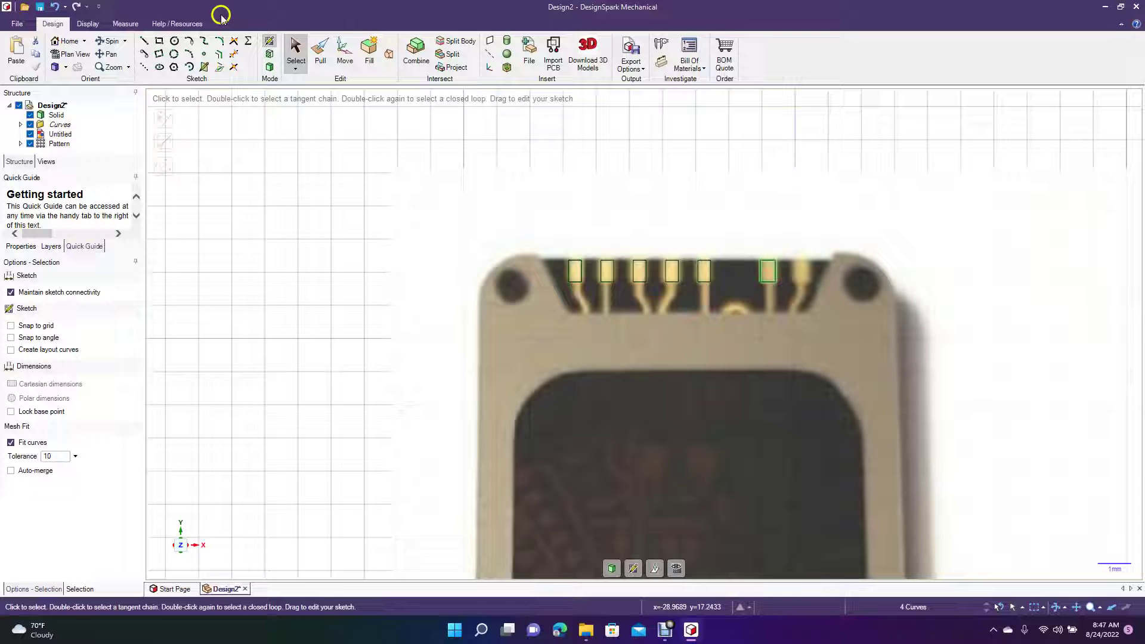
pyautogui.click(345, 53)
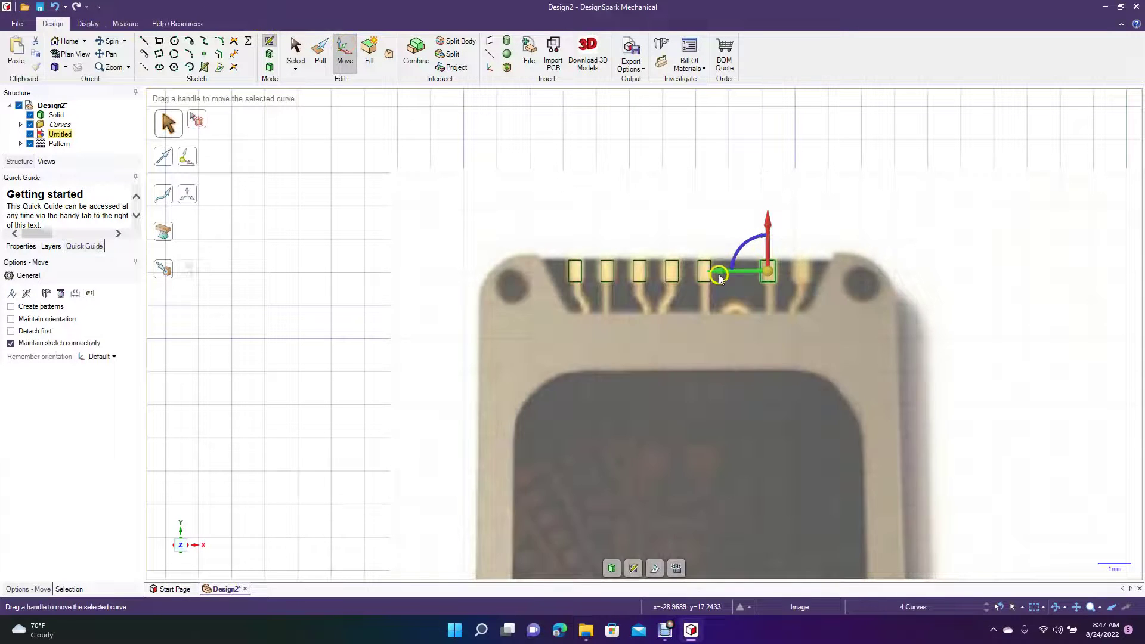
pyautogui.moveTo(720, 279); pyautogui.dragTo(758, 273)
pyautogui.click(721, 185)
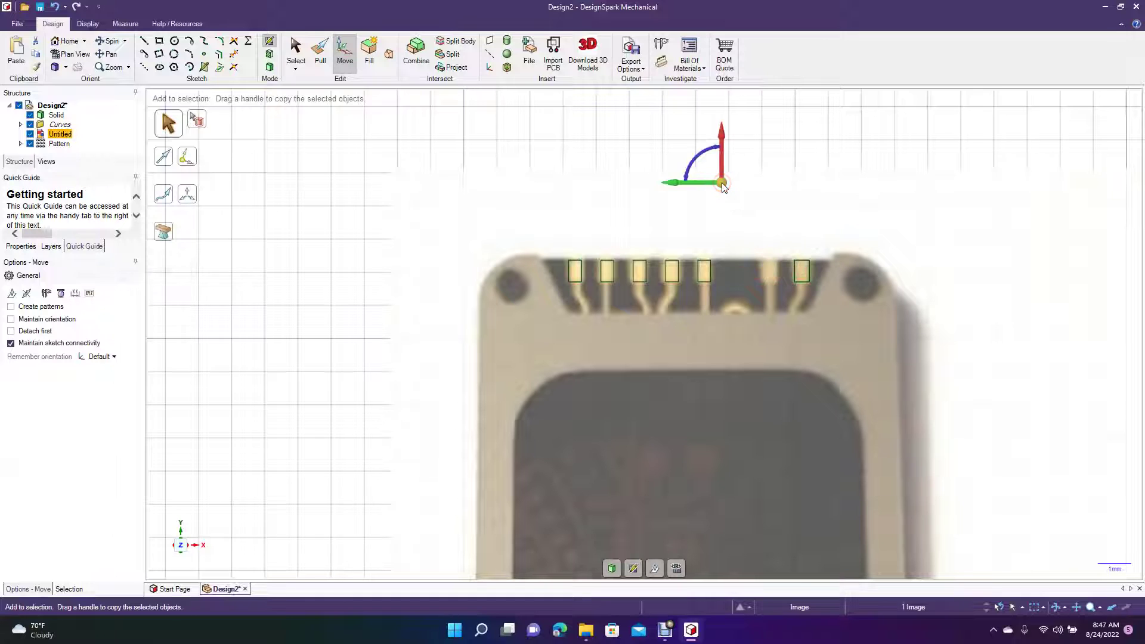
pyautogui.hotkey('ctrl', 'z')
pyautogui.click(702, 155)
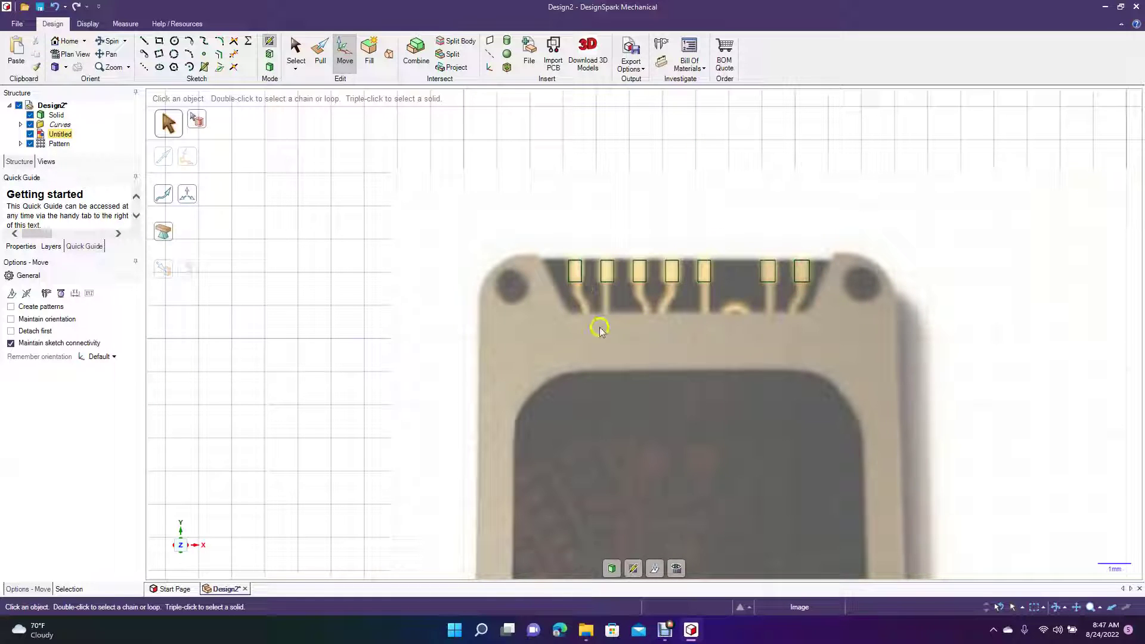
# Sketch the first contact's trace from the midpoint of its lower edge: a short vertical line, then a diagonal about 0.62 mm long
pyautogui.scroll(4, 620, 356)
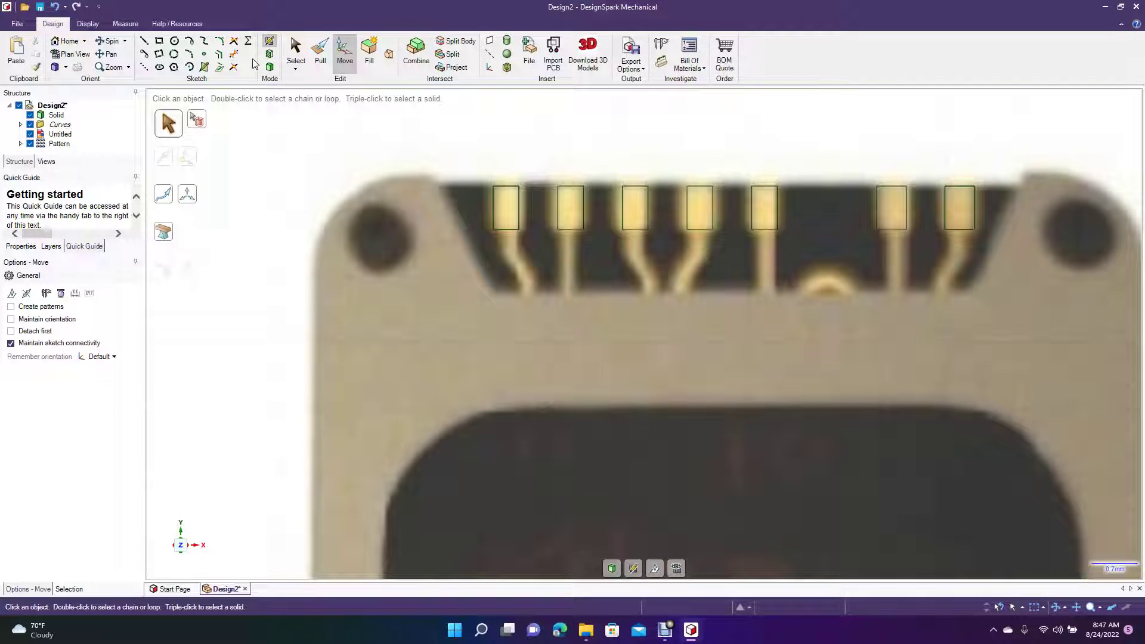
pyautogui.click(326, 194)
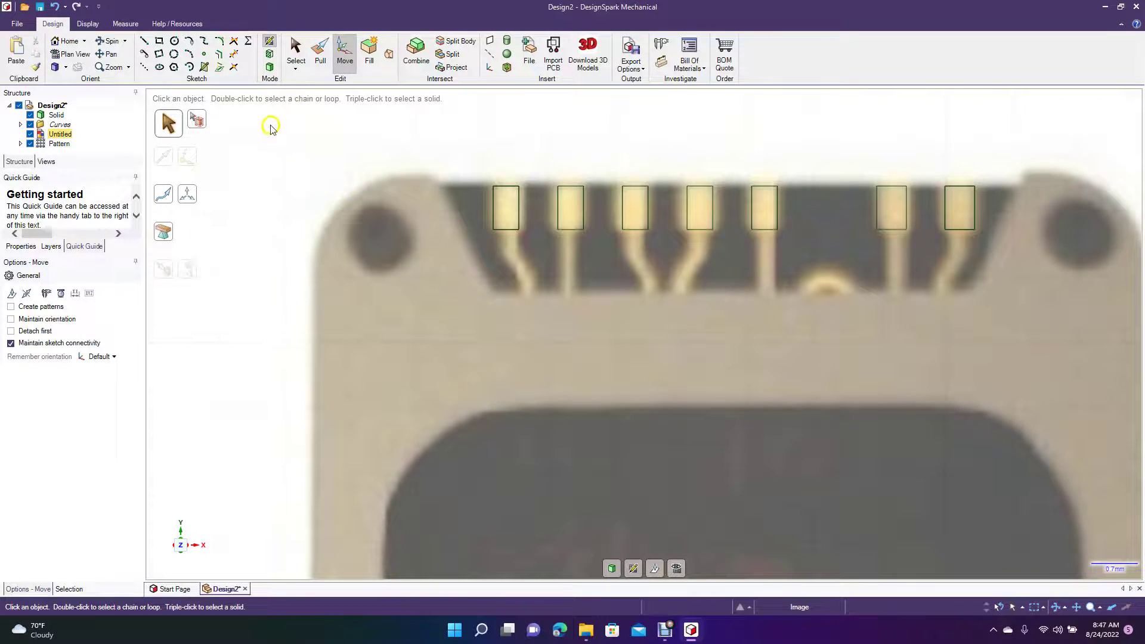
pyautogui.click(270, 128)
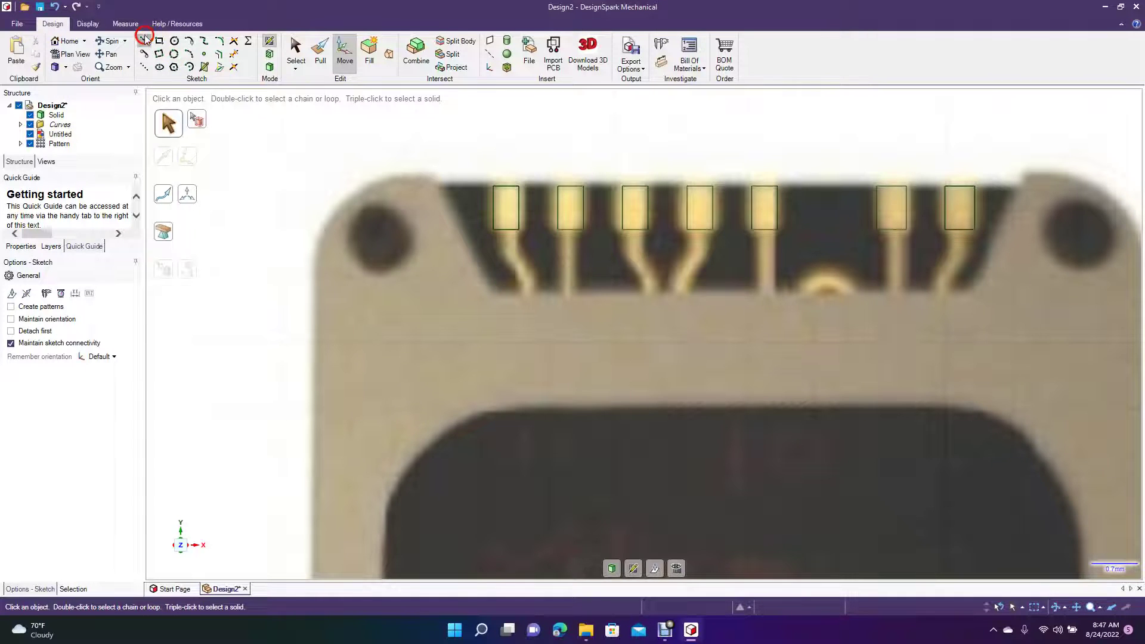
pyautogui.click(144, 40)
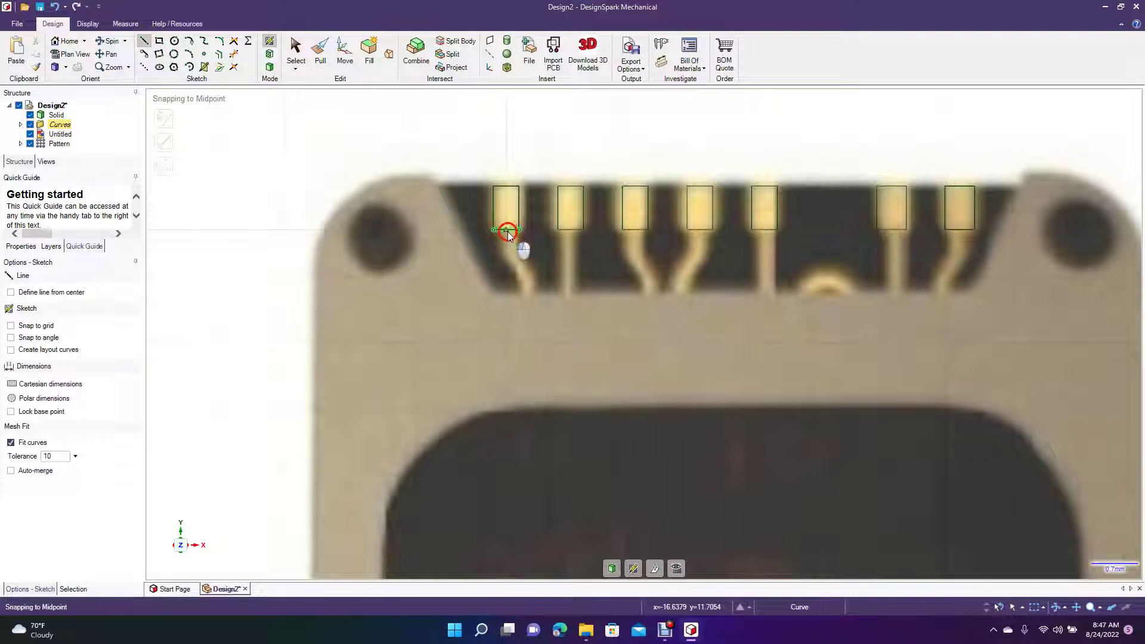
pyautogui.click(507, 231)
pyautogui.click(507, 256)
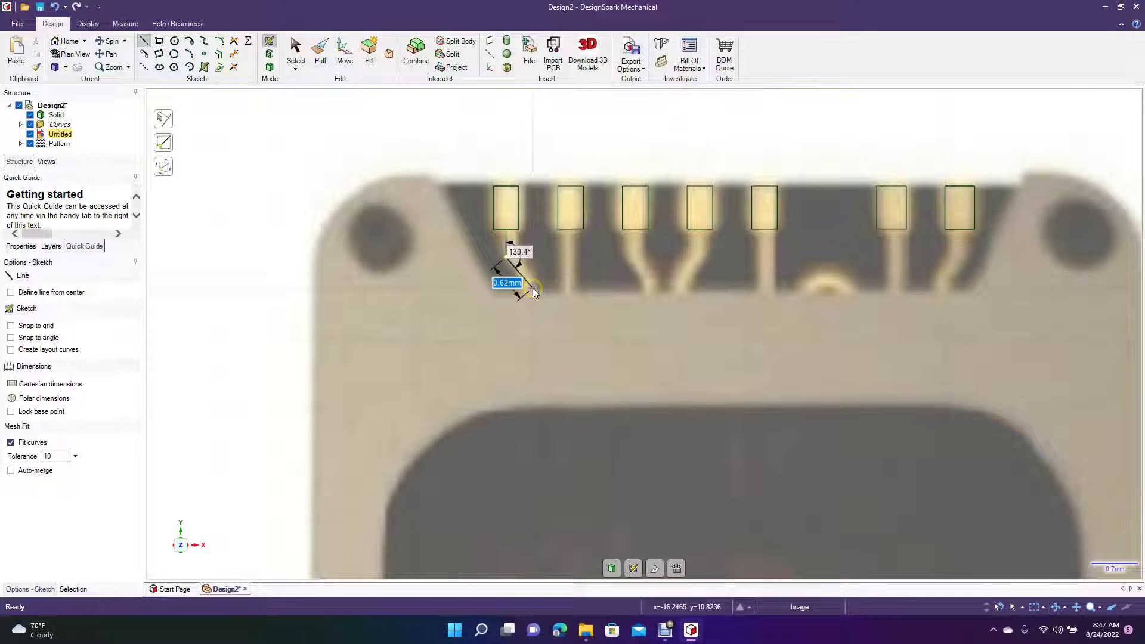
pyautogui.click(535, 289)
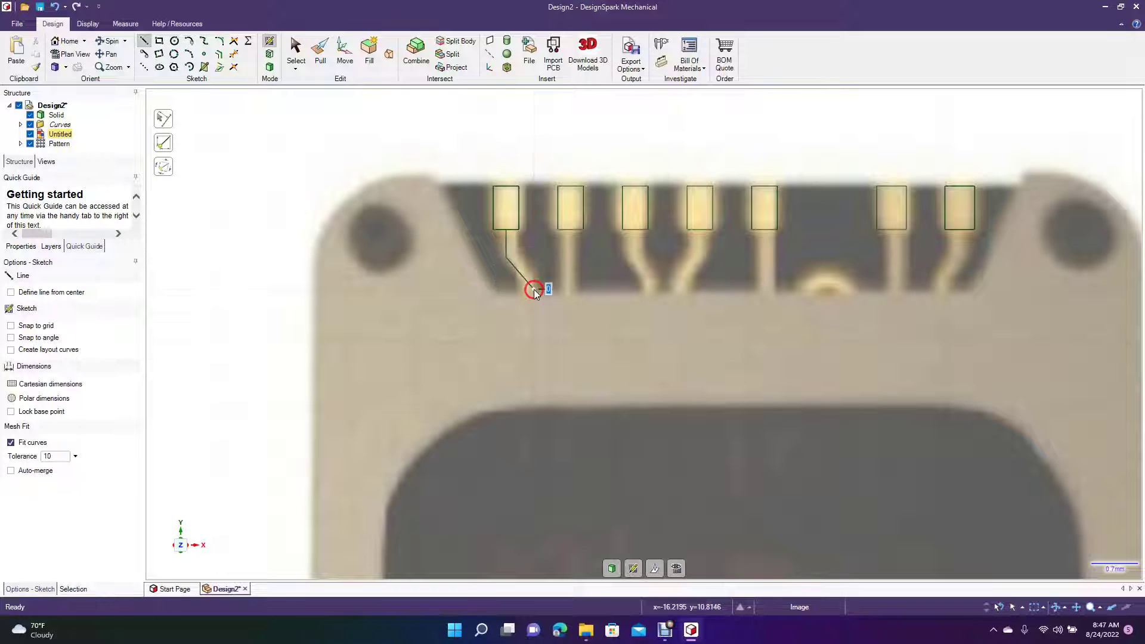
pyautogui.click(296, 57)
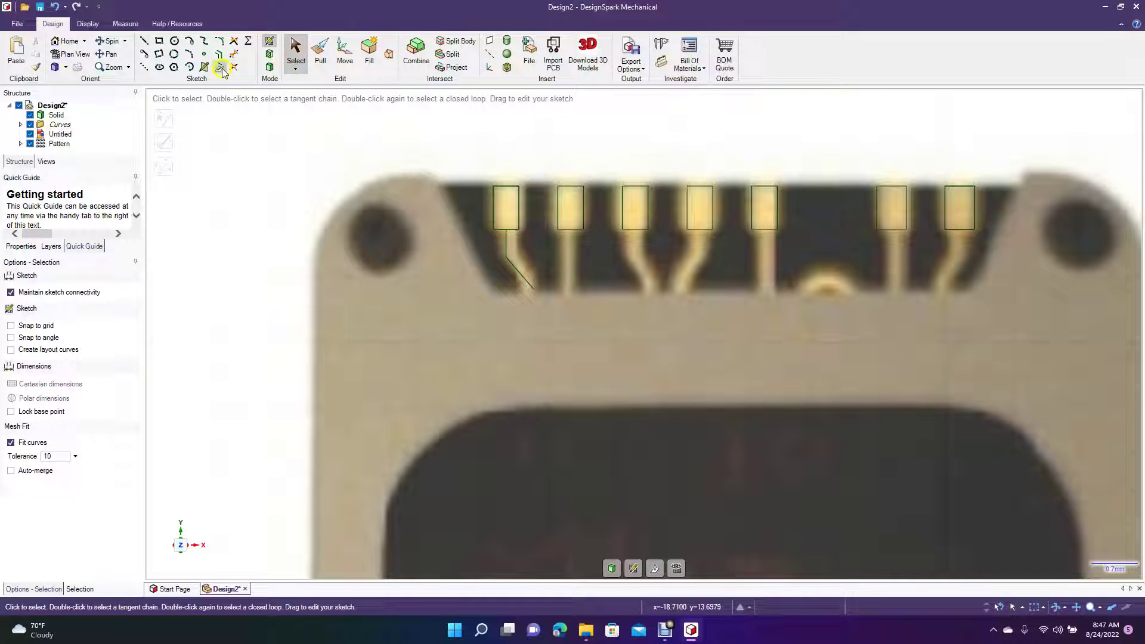
# Sketch a vertical line about 0.89 mm long down the second contact's trace, starting at the midpoint of its rectangle's lower edge
pyautogui.click(144, 43)
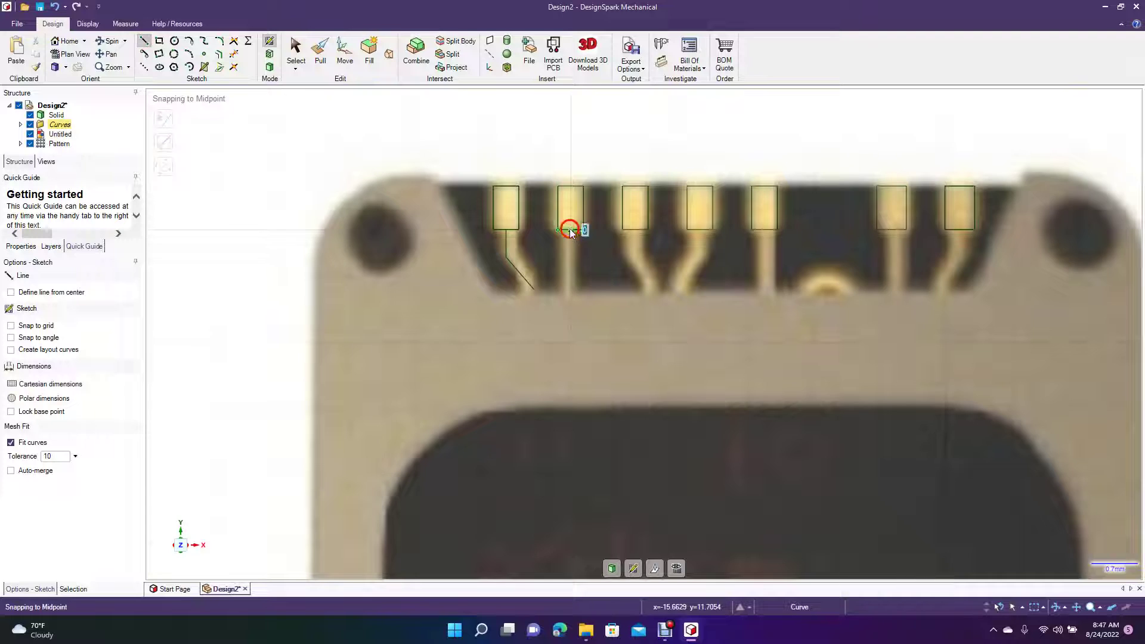
pyautogui.click(570, 230)
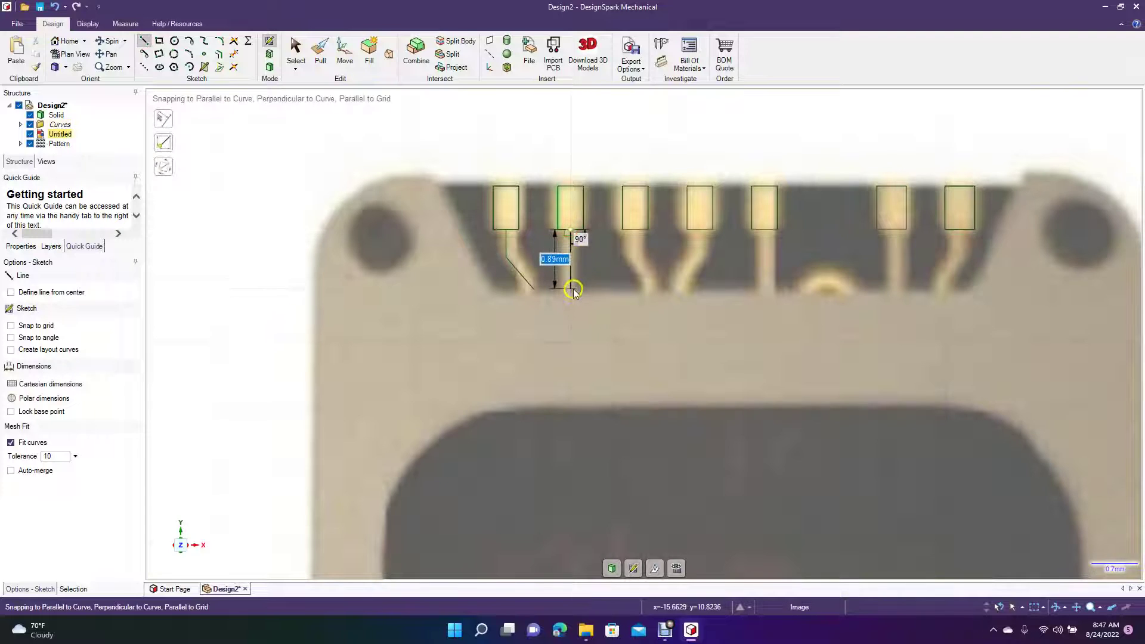
pyautogui.click(571, 289)
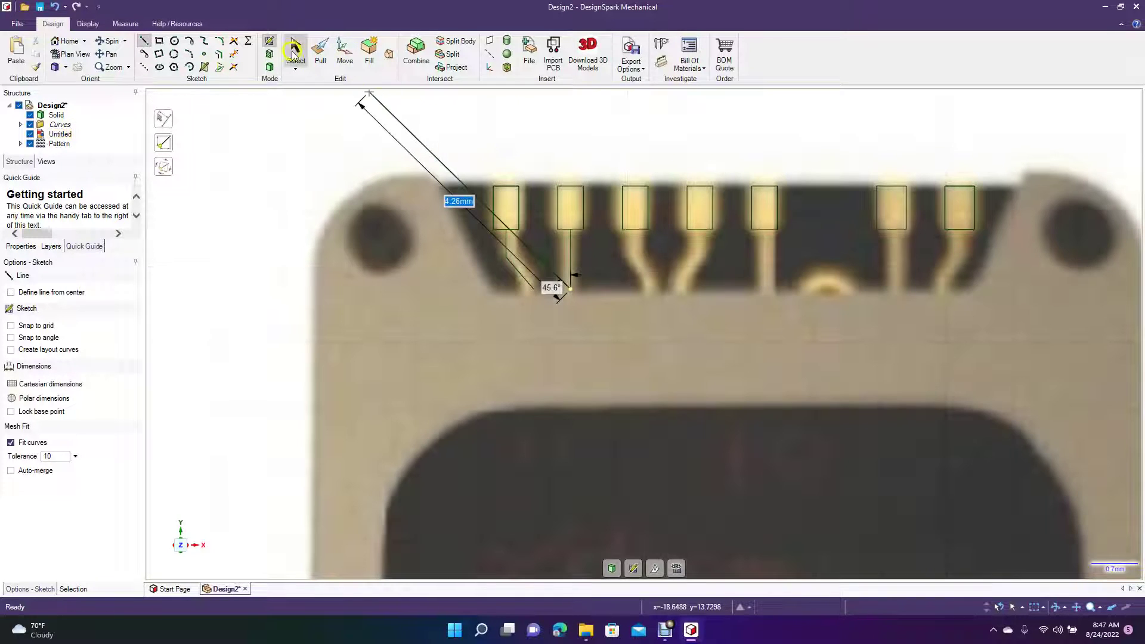
pyautogui.click(293, 50)
# Sketch a vertical line down the fifth contact's trace, from the midpoint of its rectangle's lower edge to the trace's end
pyautogui.click(143, 41)
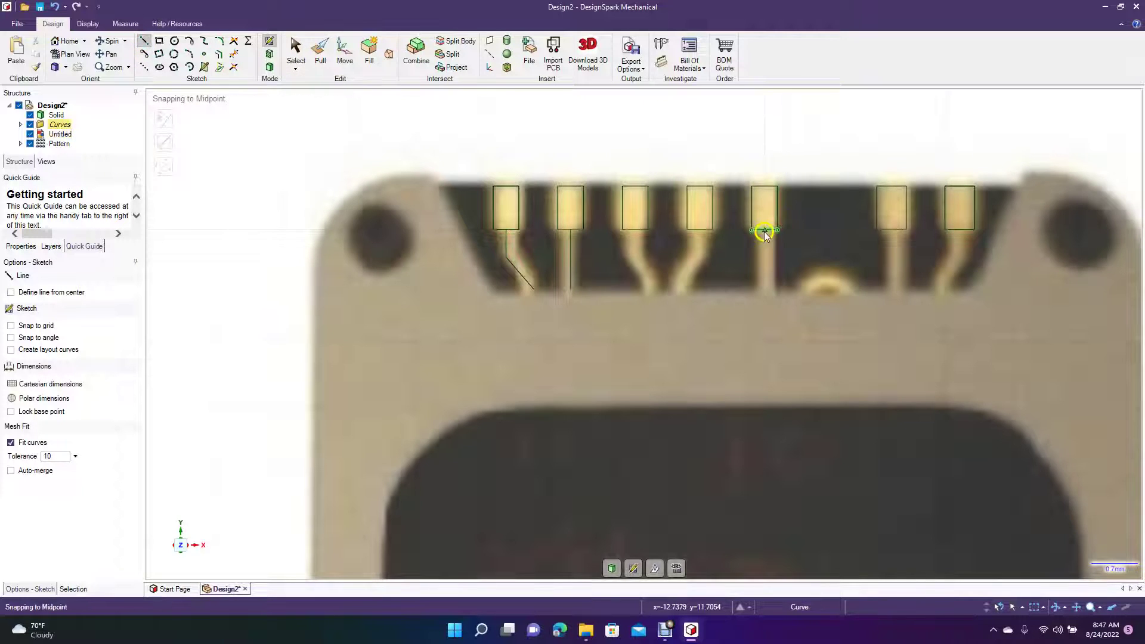
pyautogui.click(764, 230)
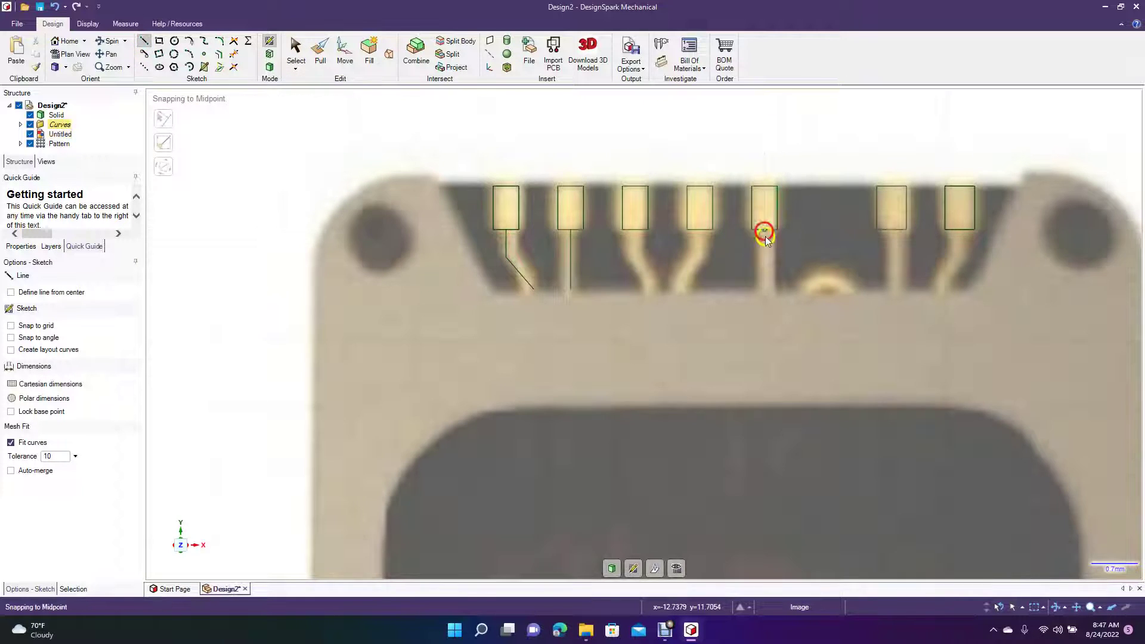
pyautogui.click(765, 292)
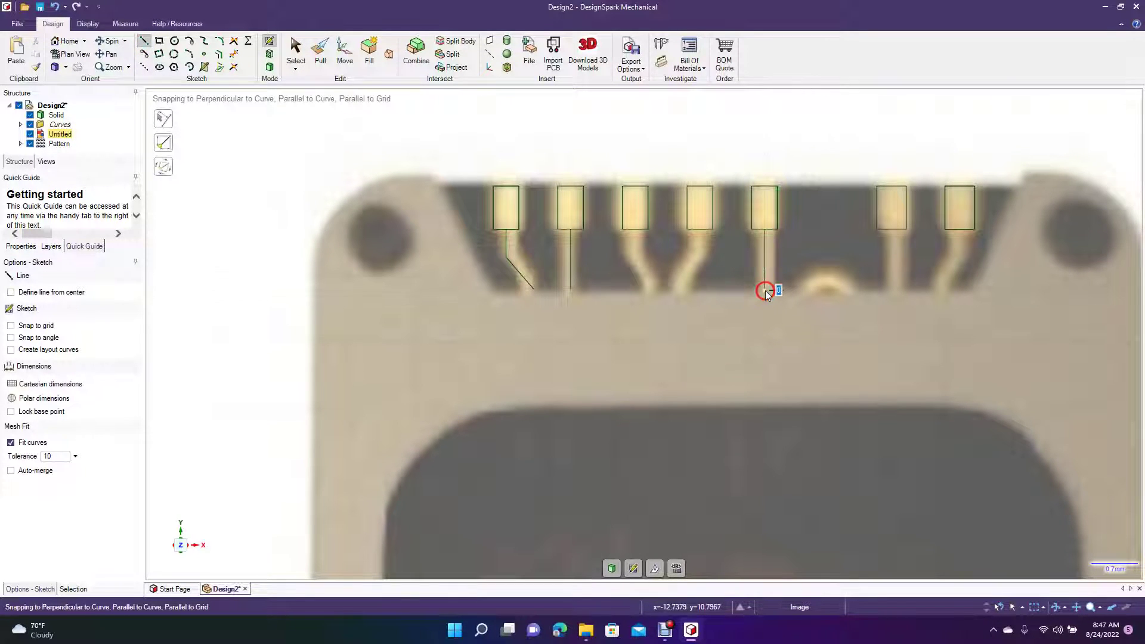
pyautogui.rightClick(832, 246)
pyautogui.click(851, 253)
pyautogui.rightClick(851, 254)
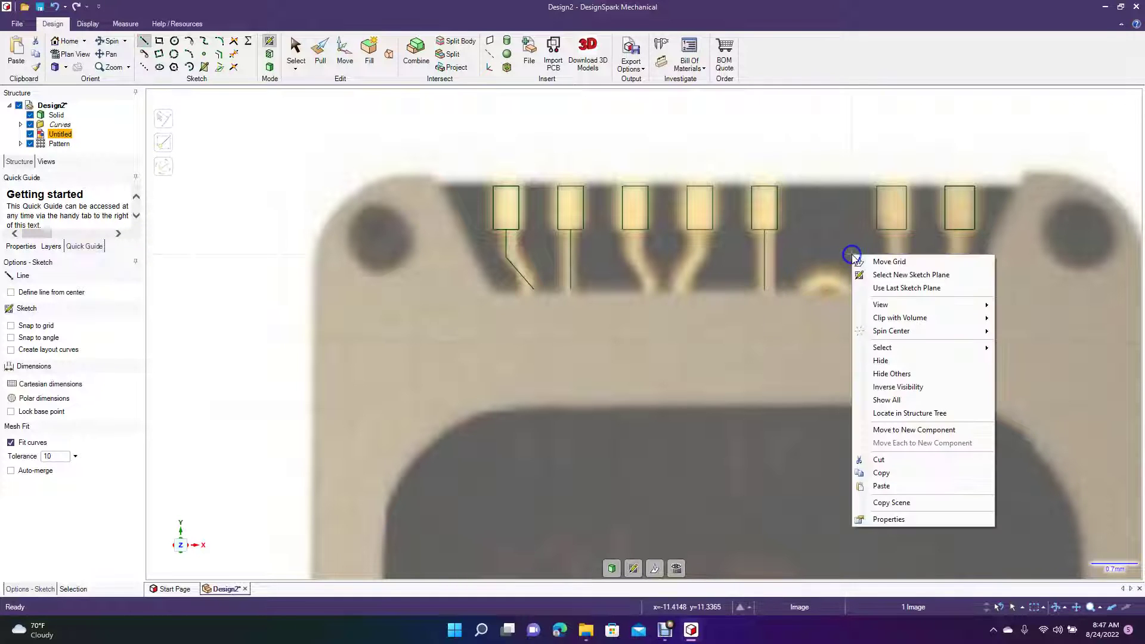
# Sketch a vertical line down the sixth contact's trace, from its rectangle's lower midpoint to the edge of the dark area
pyautogui.click(895, 229)
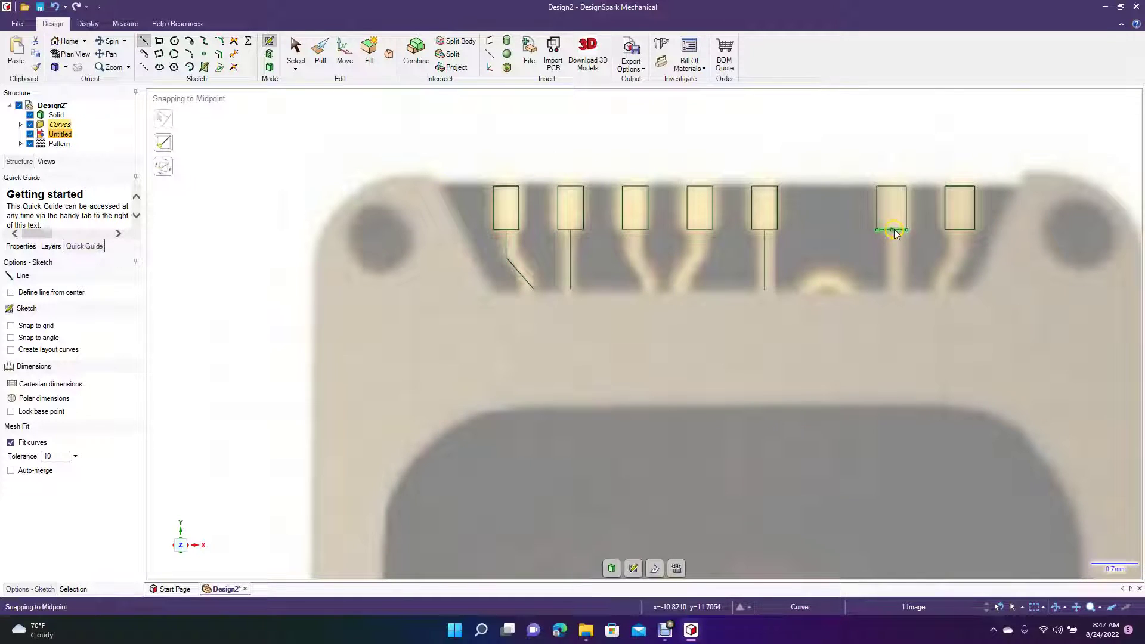
pyautogui.click(892, 230)
pyautogui.click(896, 290)
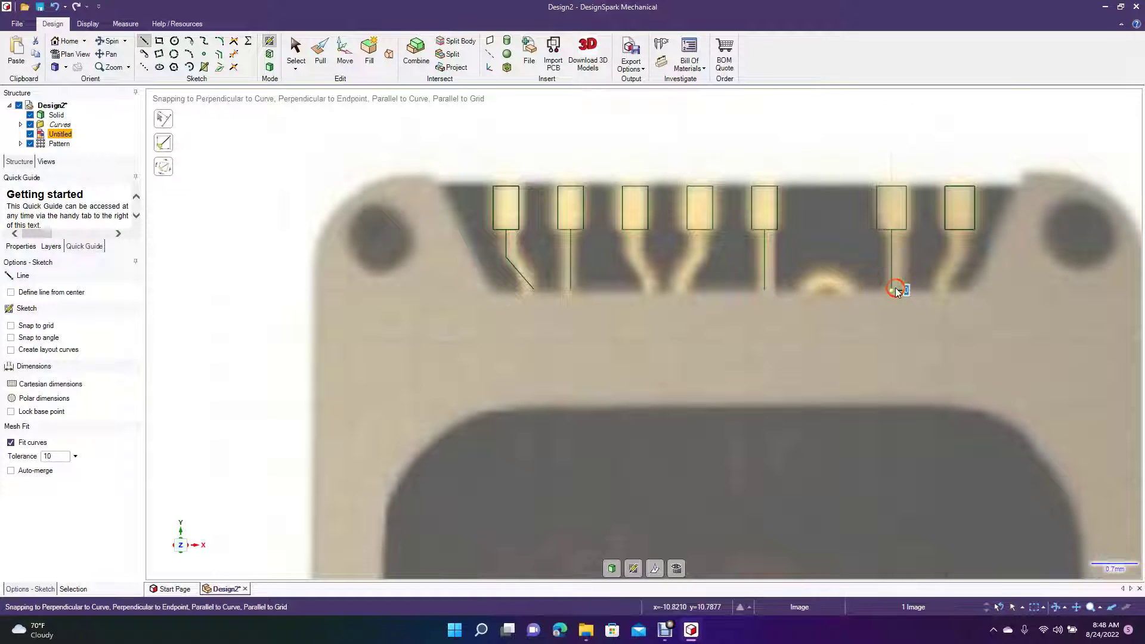
pyautogui.rightClick(895, 289)
pyautogui.click(930, 294)
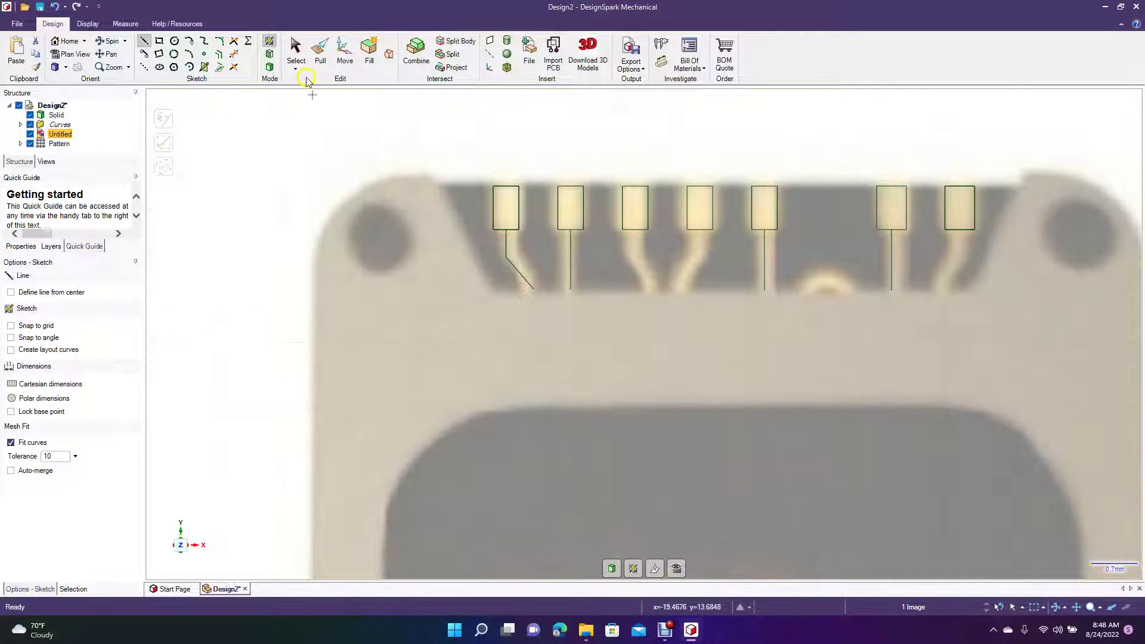
# Sketch the third contact's trace from its lower midpoint: a vertical line about 0.4 mm long, then a diagonal down toward the fourth trace
pyautogui.click(144, 41)
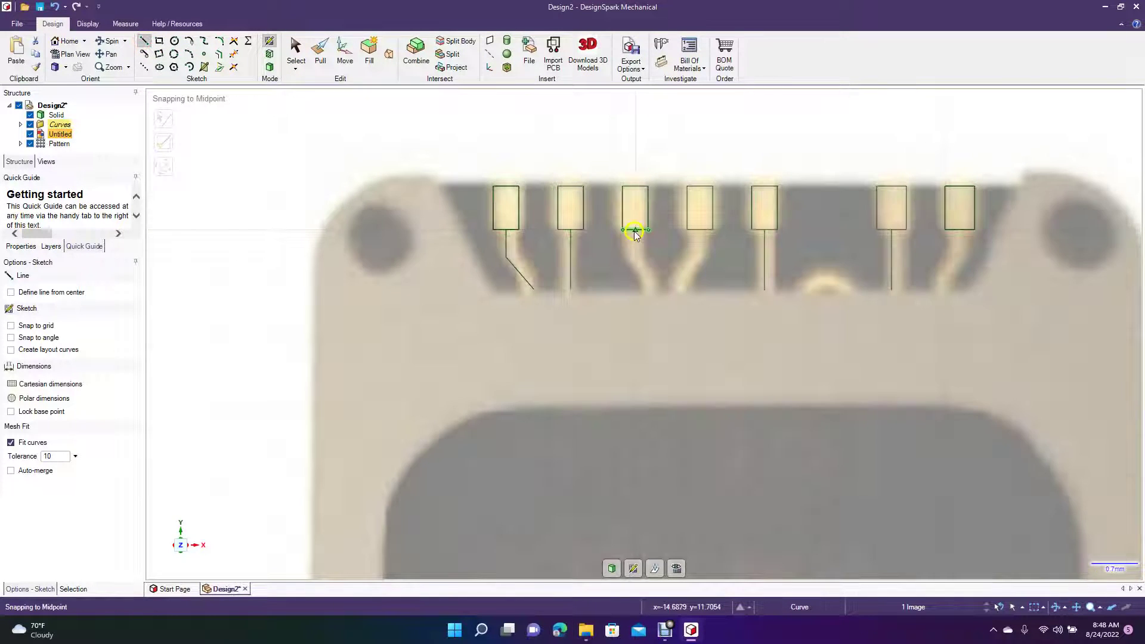
pyautogui.click(635, 230)
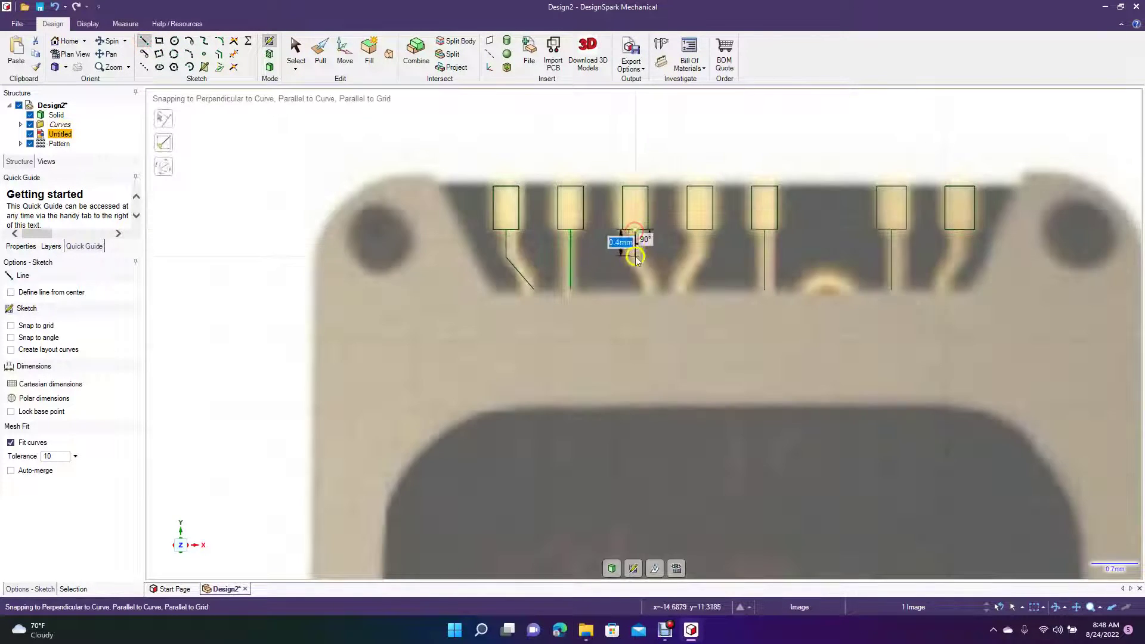
pyautogui.click(637, 263)
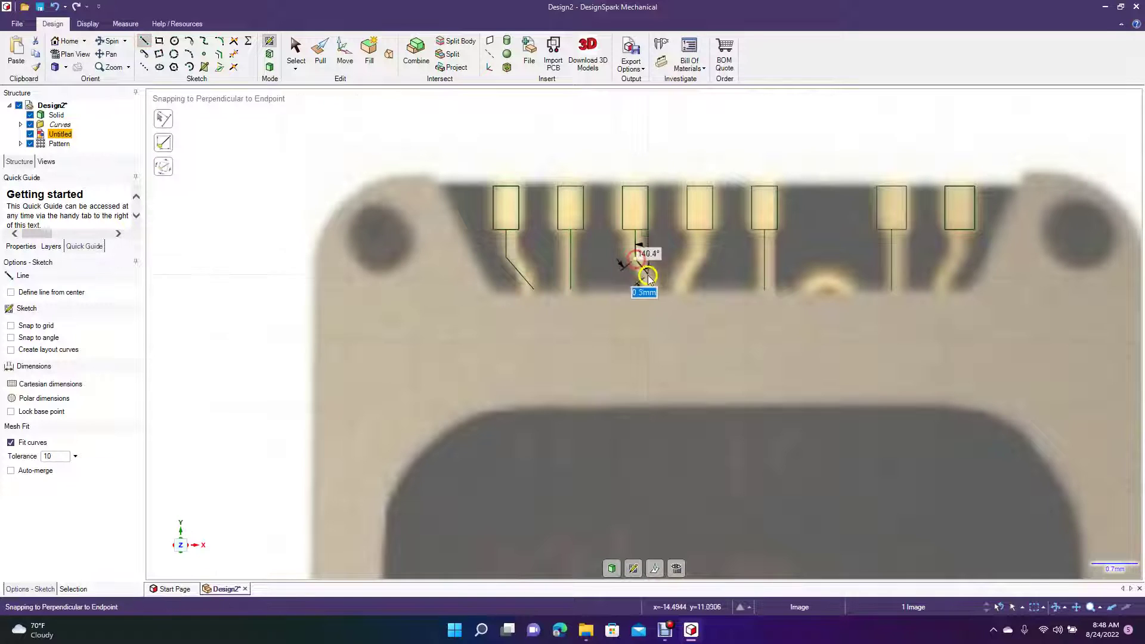
pyautogui.click(659, 298)
pyautogui.click(297, 51)
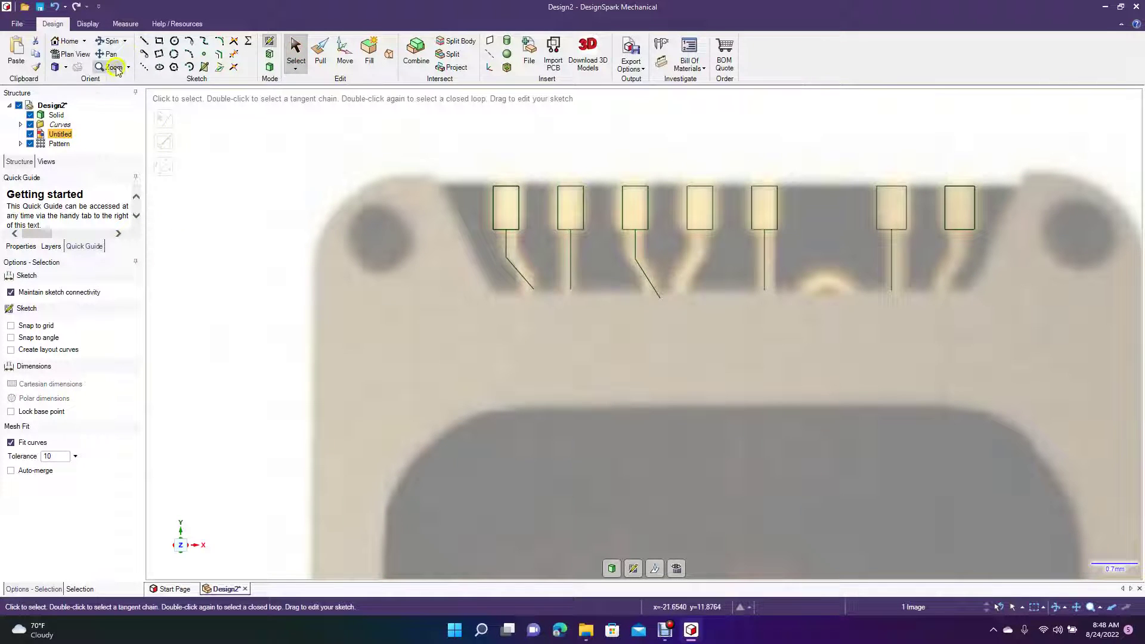
# Sketch the fourth contact's trace from its lower midpoint: a vertical line about 0.48 mm long, then a diagonal about 0.81 mm toward the third trace
pyautogui.click(141, 42)
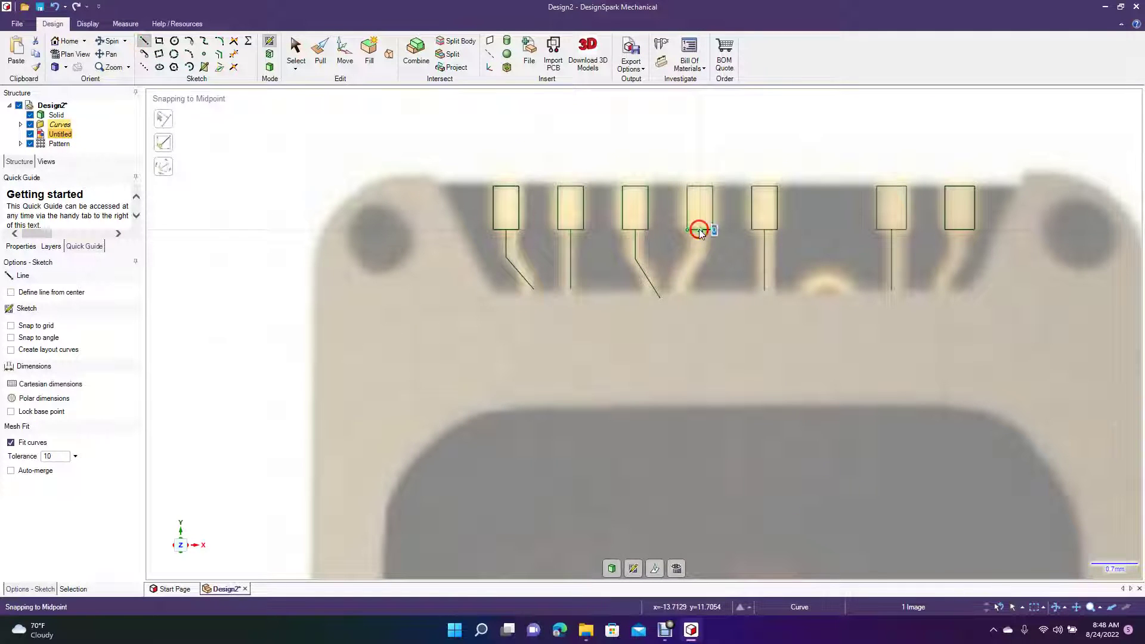
pyautogui.click(699, 229)
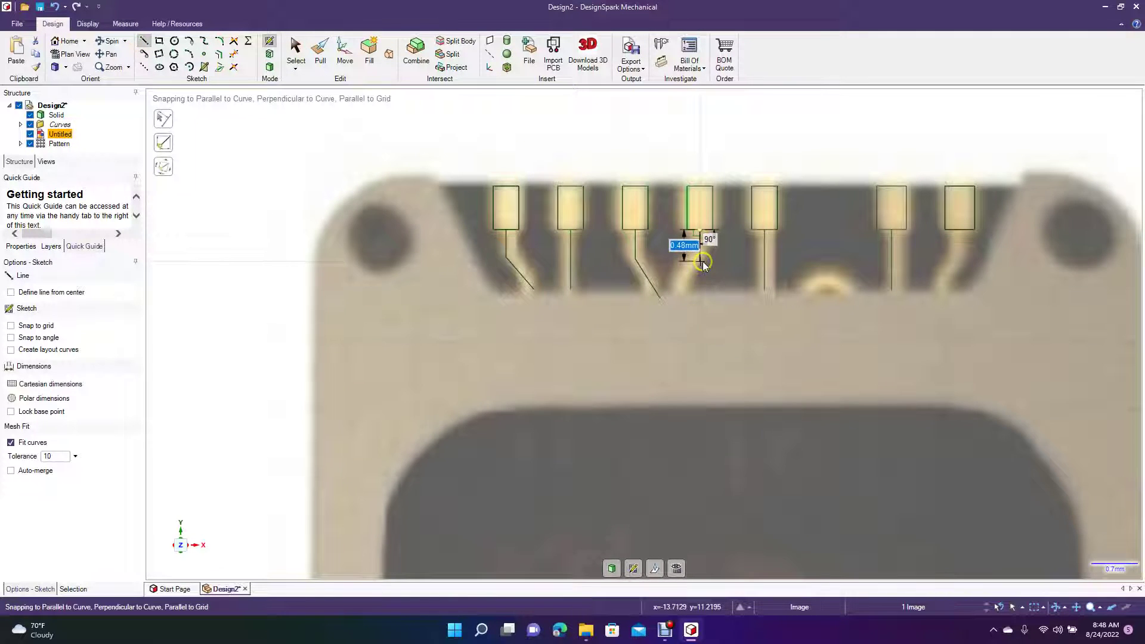
pyautogui.click(702, 262)
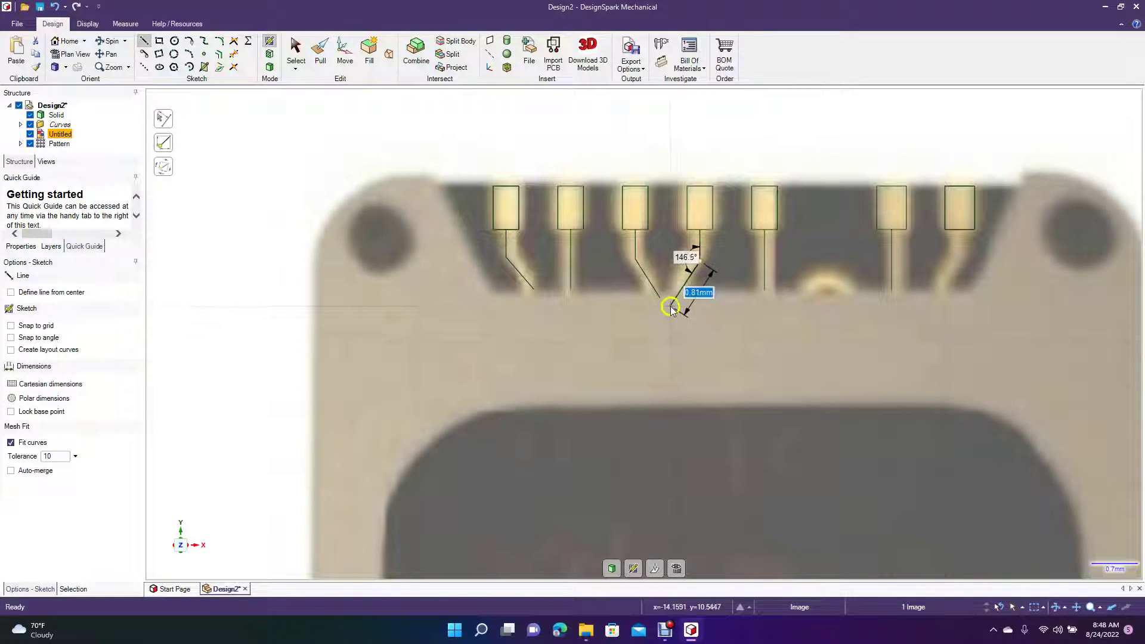
pyautogui.click(670, 307)
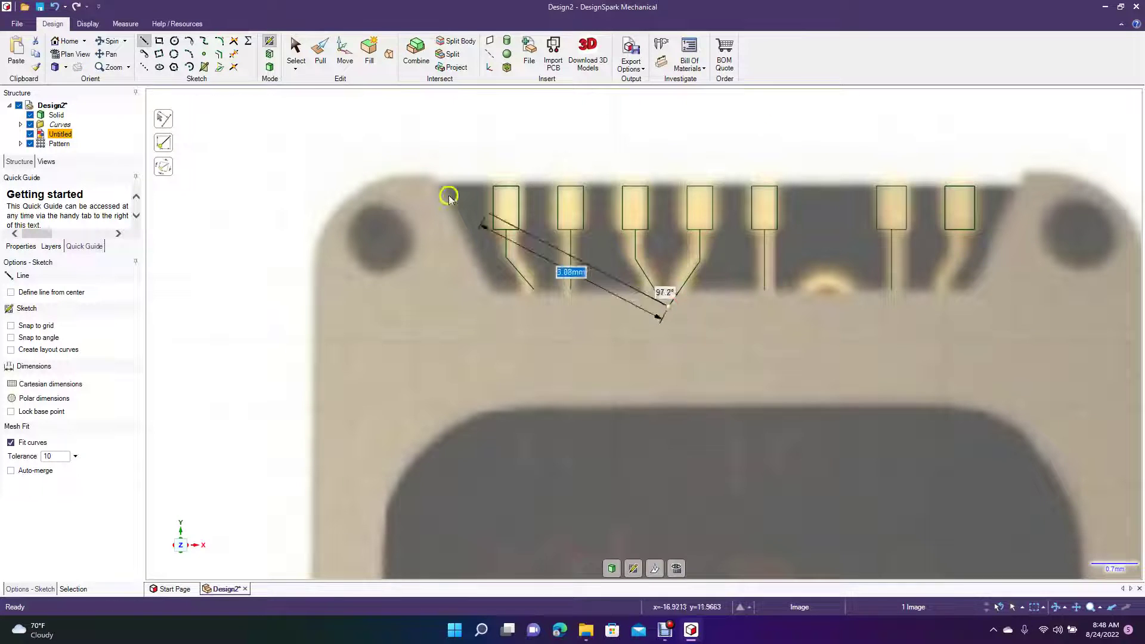
pyautogui.click(294, 46)
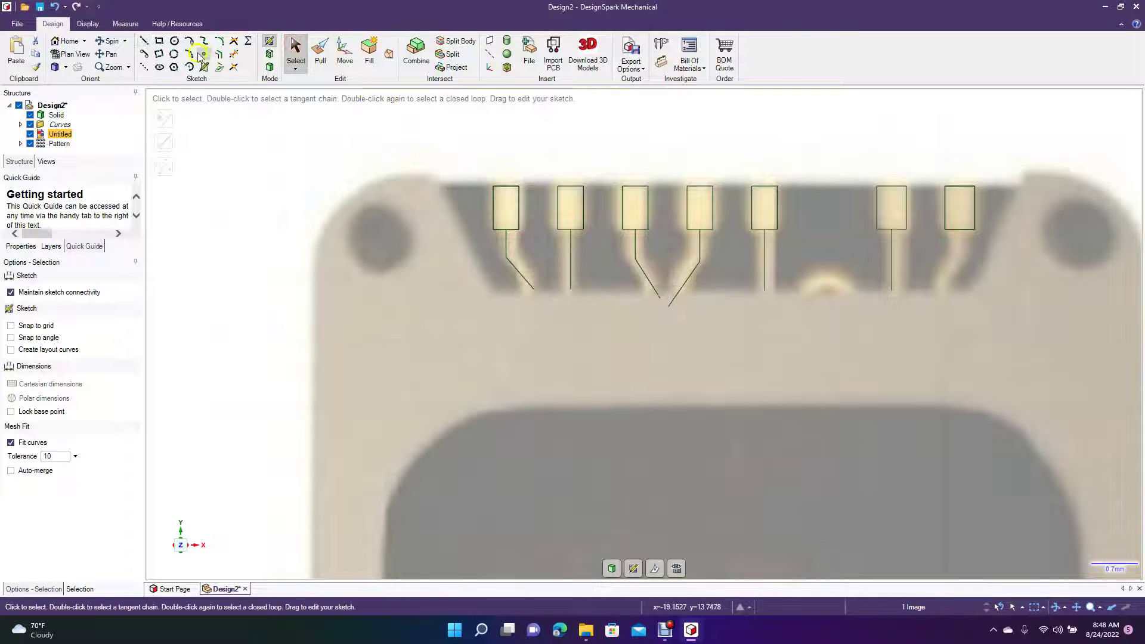
# Sketch the seventh contact's trace from its lower midpoint as a vertical line followed by a diagonal toward the sixth trace
pyautogui.click(143, 41)
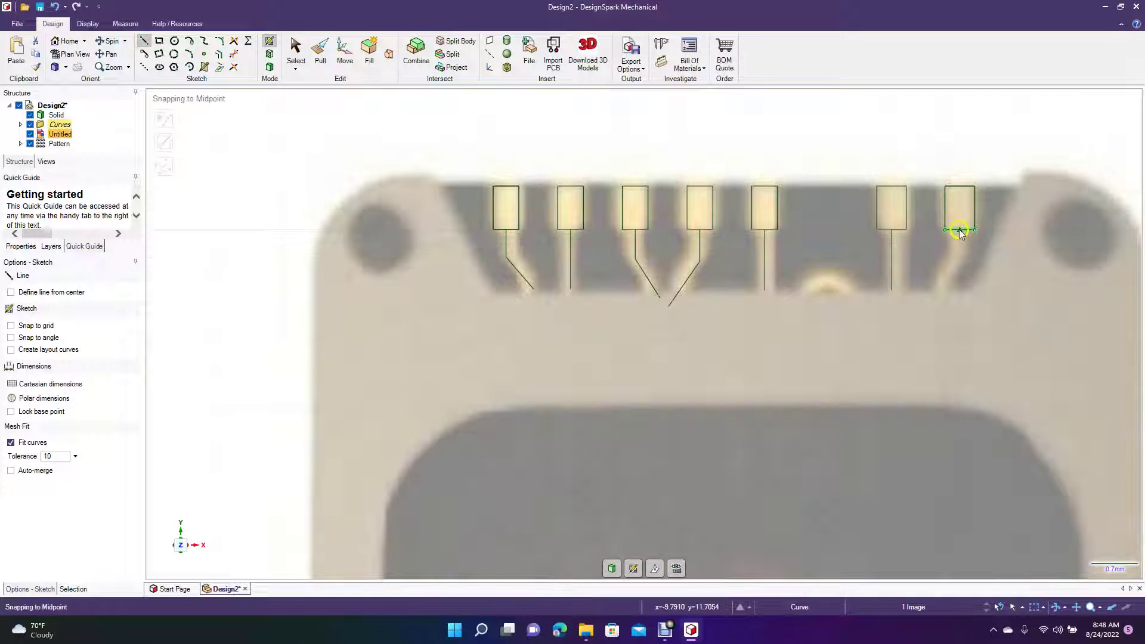
pyautogui.click(959, 229)
pyautogui.click(960, 264)
pyautogui.click(938, 301)
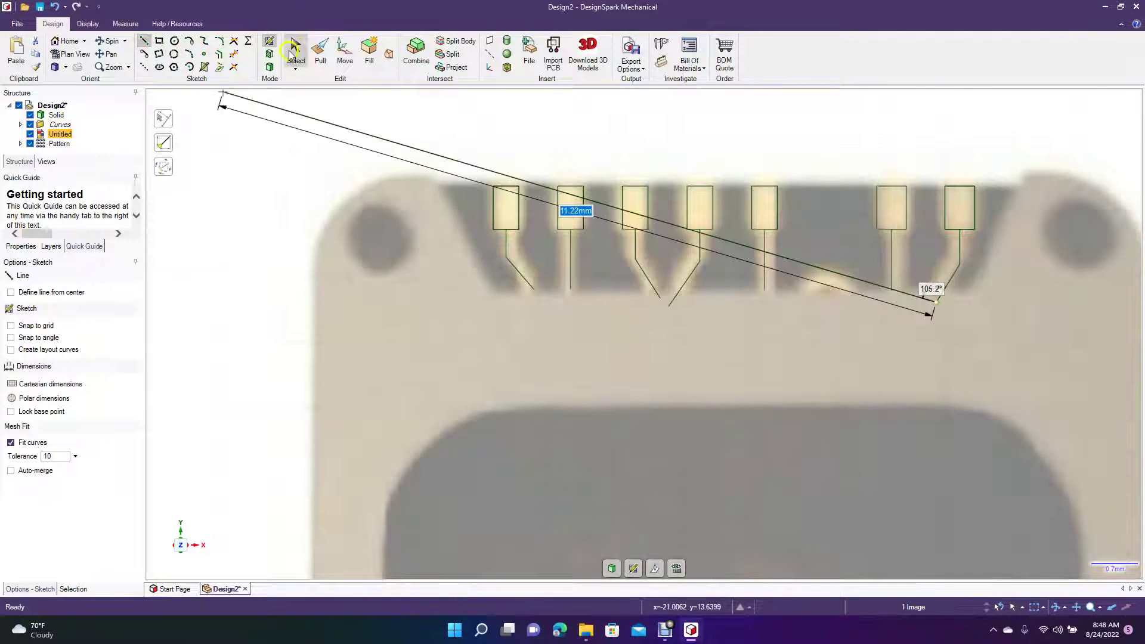
pyautogui.click(292, 52)
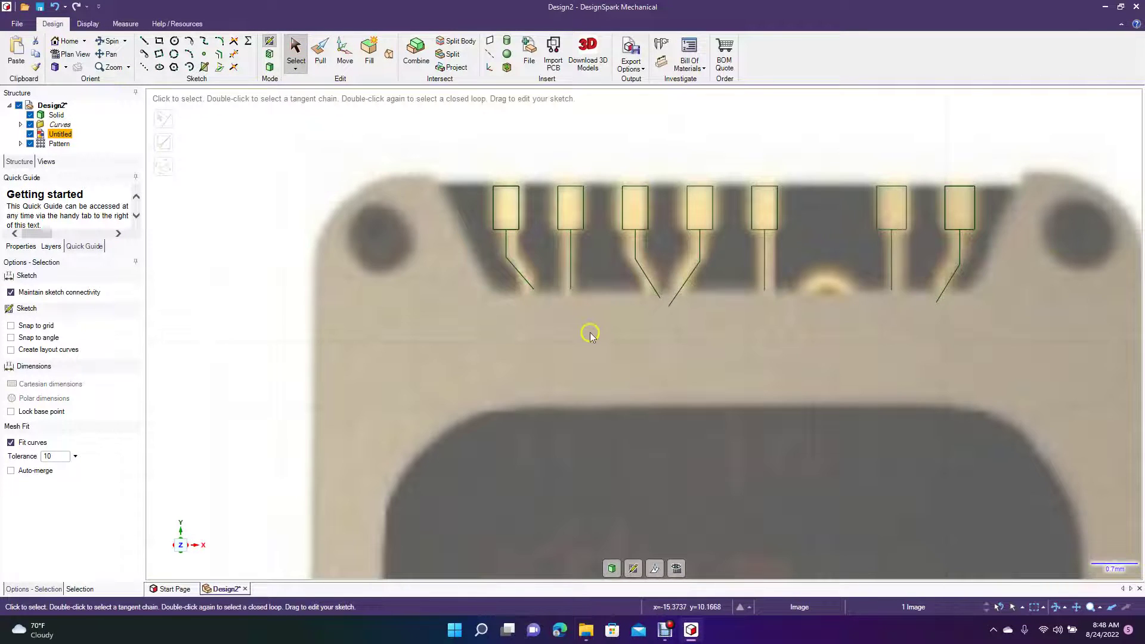
# Try offsetting the first contact's diagonal and vertical trace lines to outline the conductor's edges, undoing the vertical offset
pyautogui.scroll(5, 589, 332)
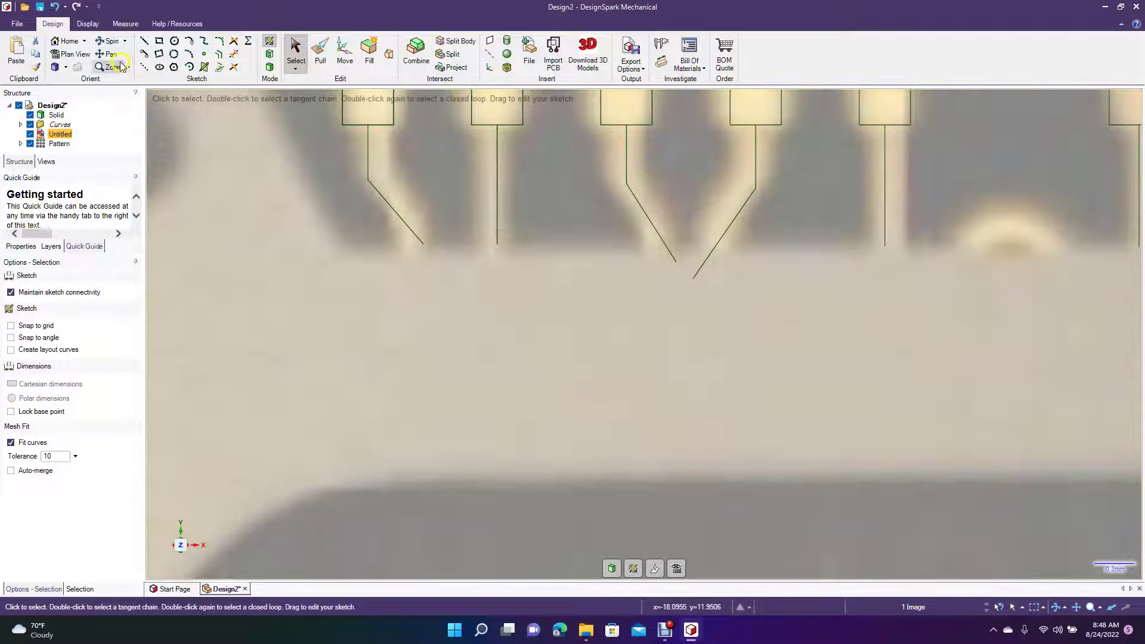
pyautogui.click(108, 54)
pyautogui.moveTo(320, 214); pyautogui.dragTo(238, 289)
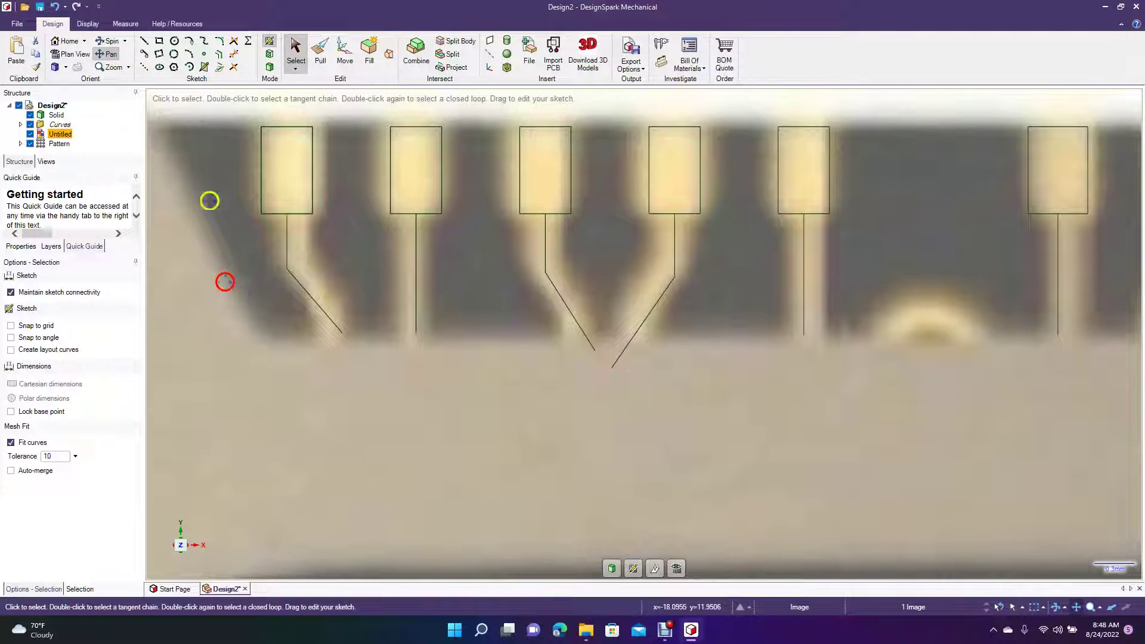
pyautogui.click(237, 52)
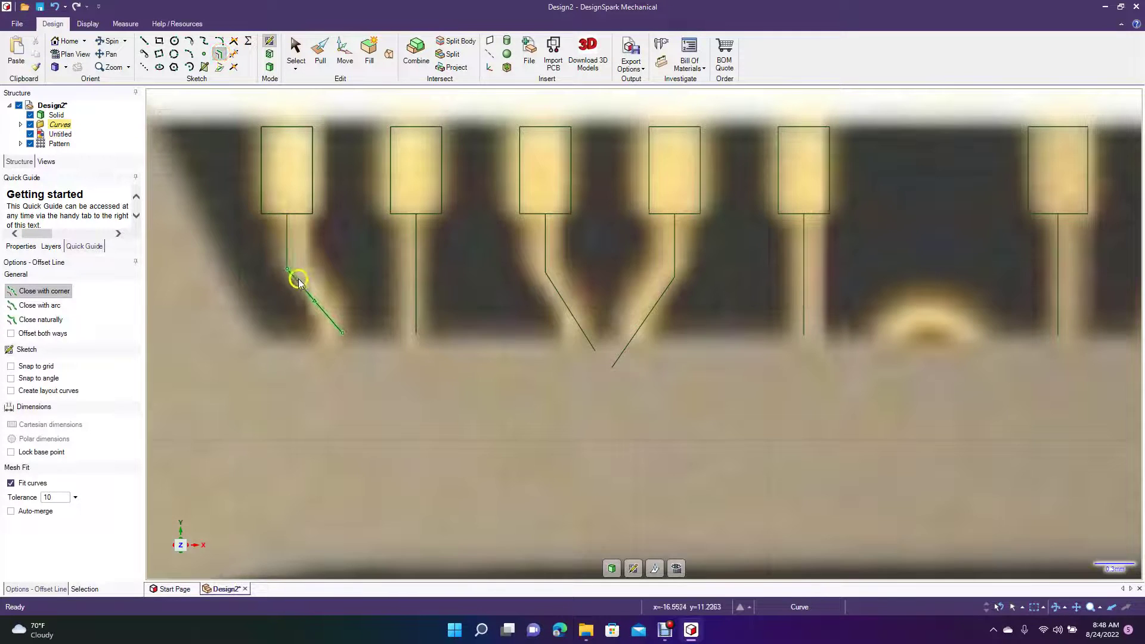
pyautogui.click(297, 282)
pyautogui.click(284, 238)
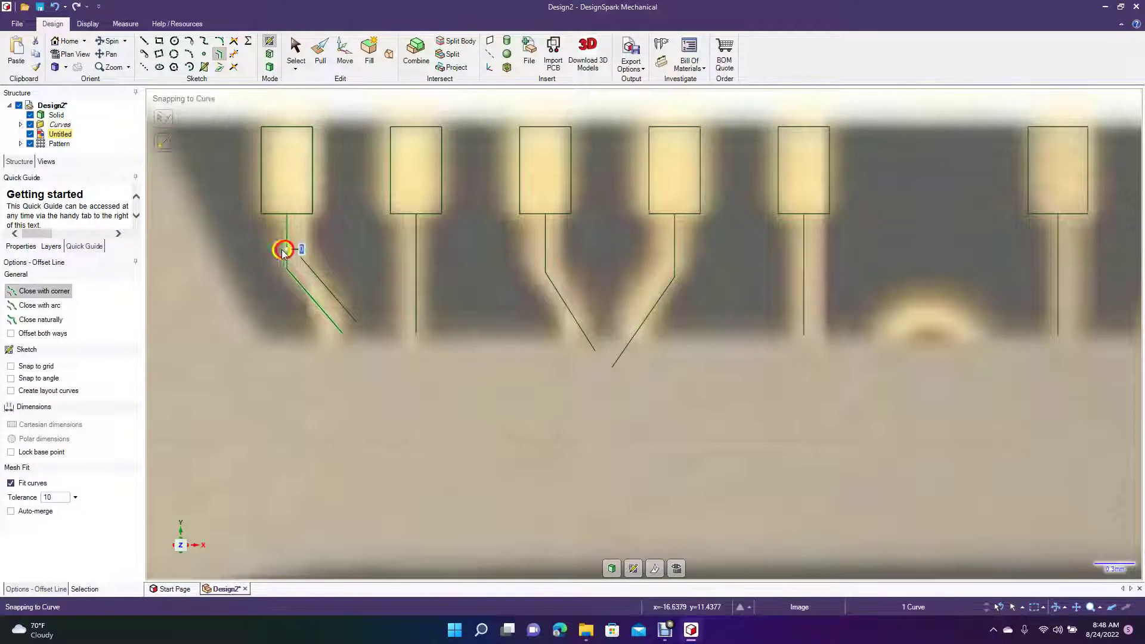
pyautogui.click(279, 250)
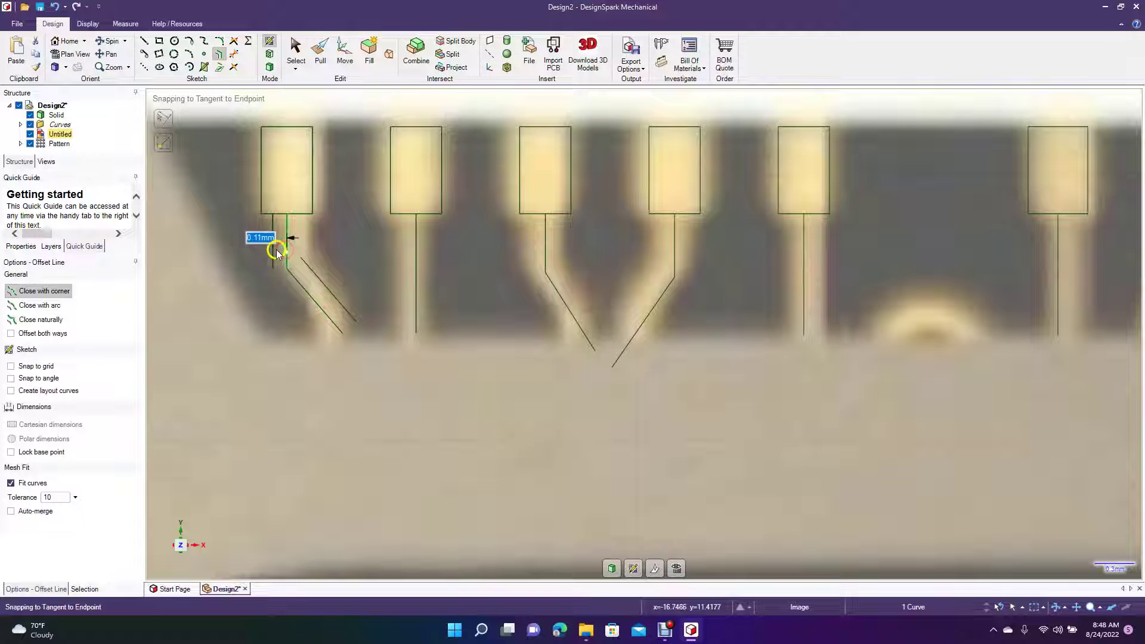
pyautogui.click(285, 278)
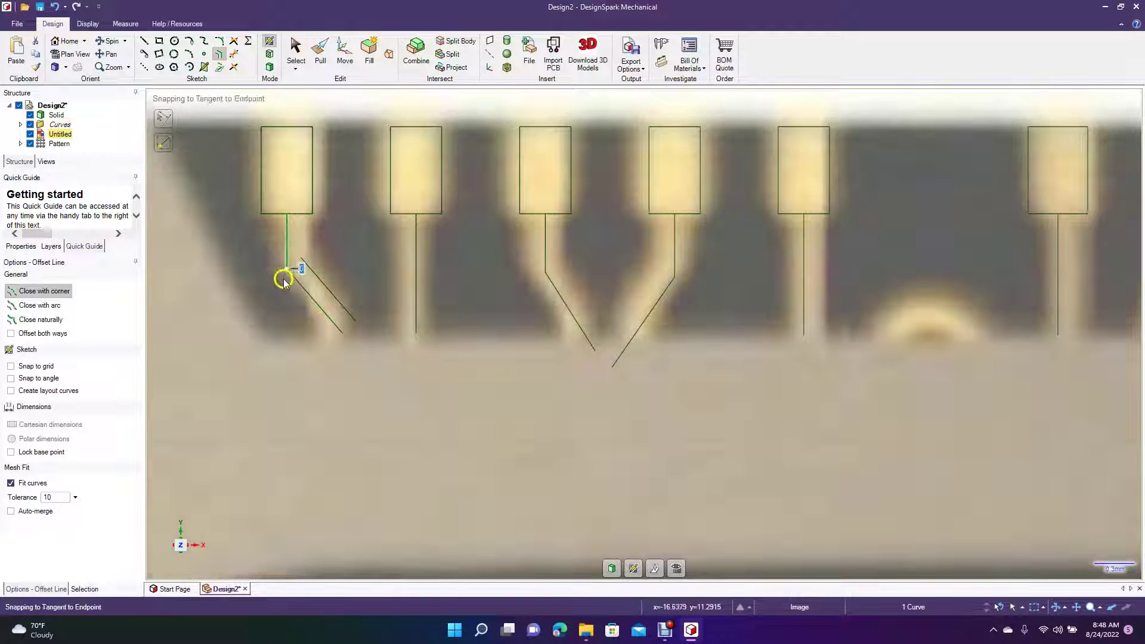
pyautogui.click(280, 272)
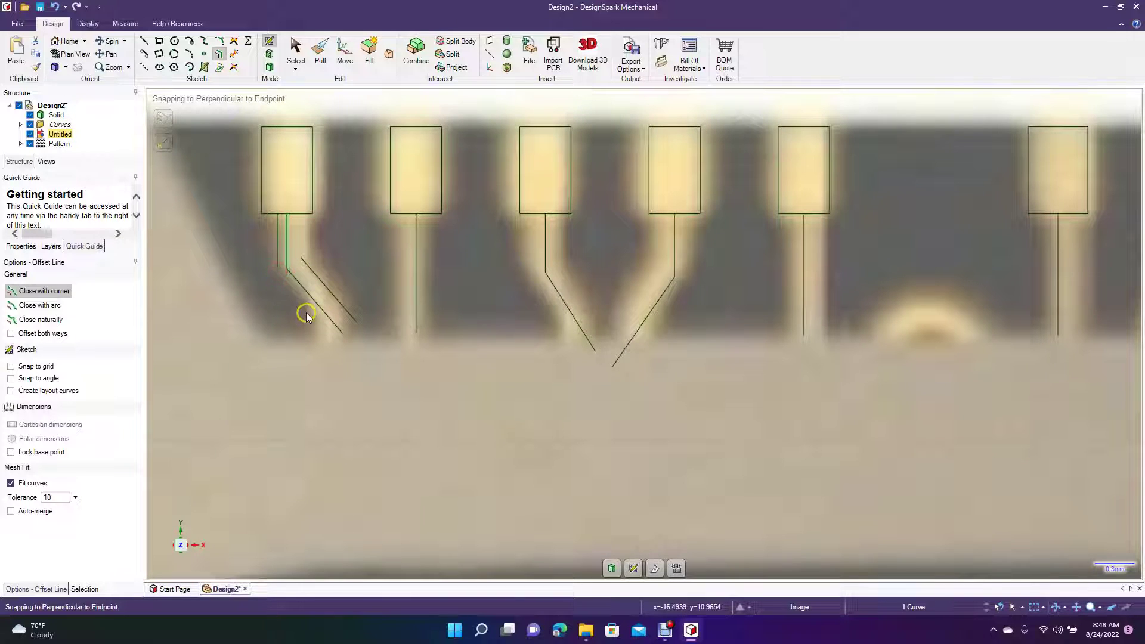
pyautogui.hotkey('ctrl', 'z')
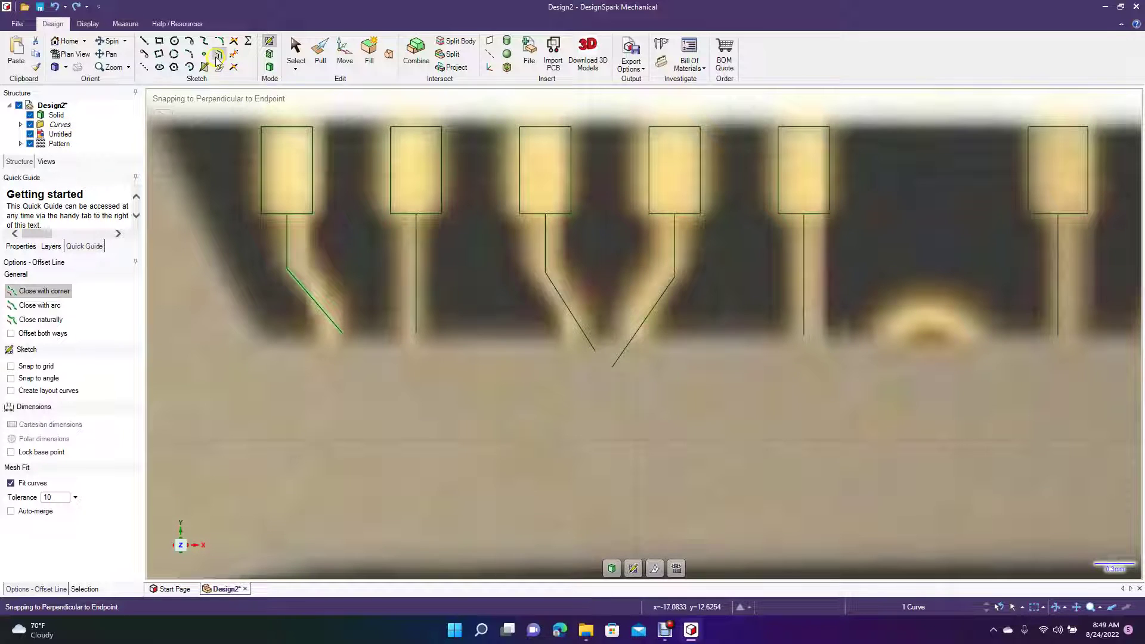
# Try offsetting the first contact's vertical trace line by 0.7 mm away from the second contact, and undo it
pyautogui.click(216, 58)
pyautogui.click(286, 241)
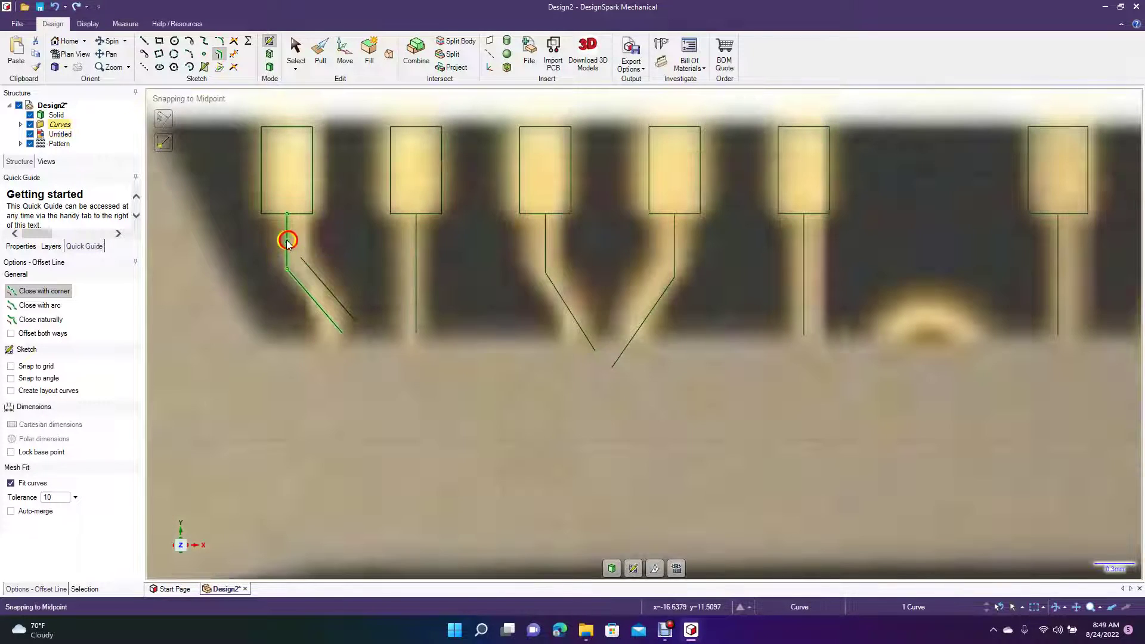
pyautogui.click(276, 247)
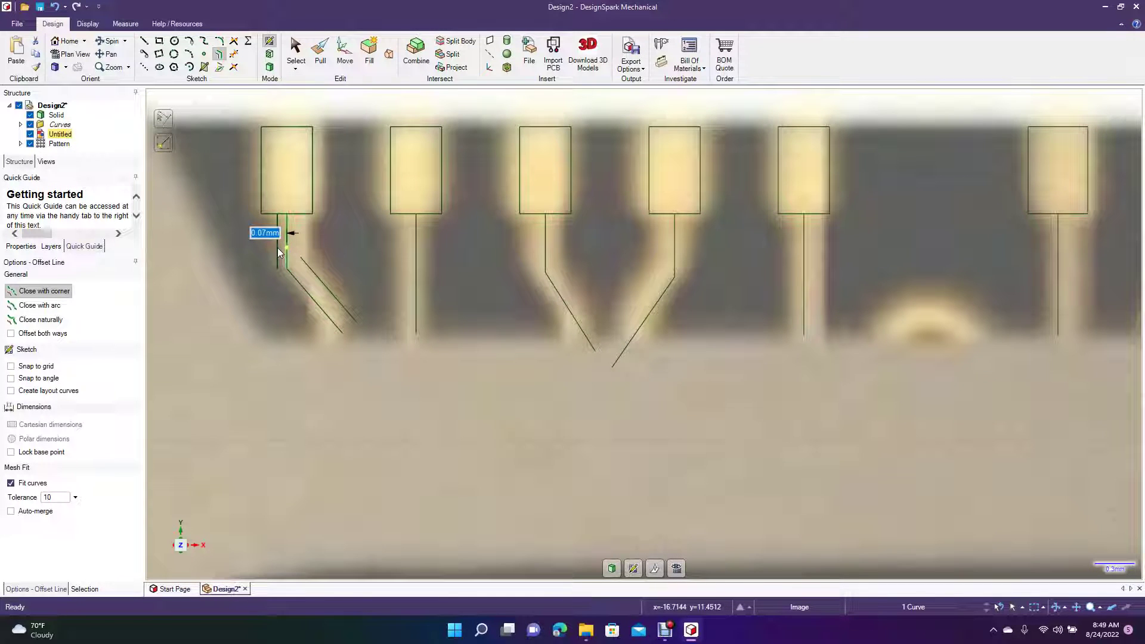
pyautogui.write('0.7')
pyautogui.press('Return')
pyautogui.hotkey('ctrl', 'z')
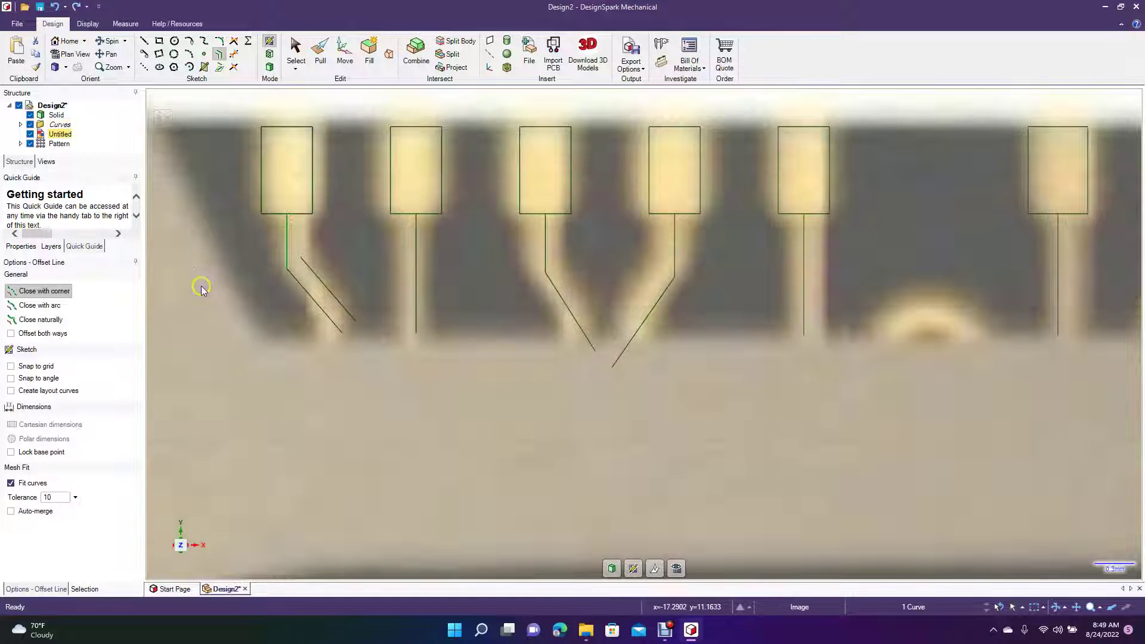
# Offset the first contact's vertical and diagonal trace lines by 0.07 mm on the side away from the second contact
pyautogui.click(287, 246)
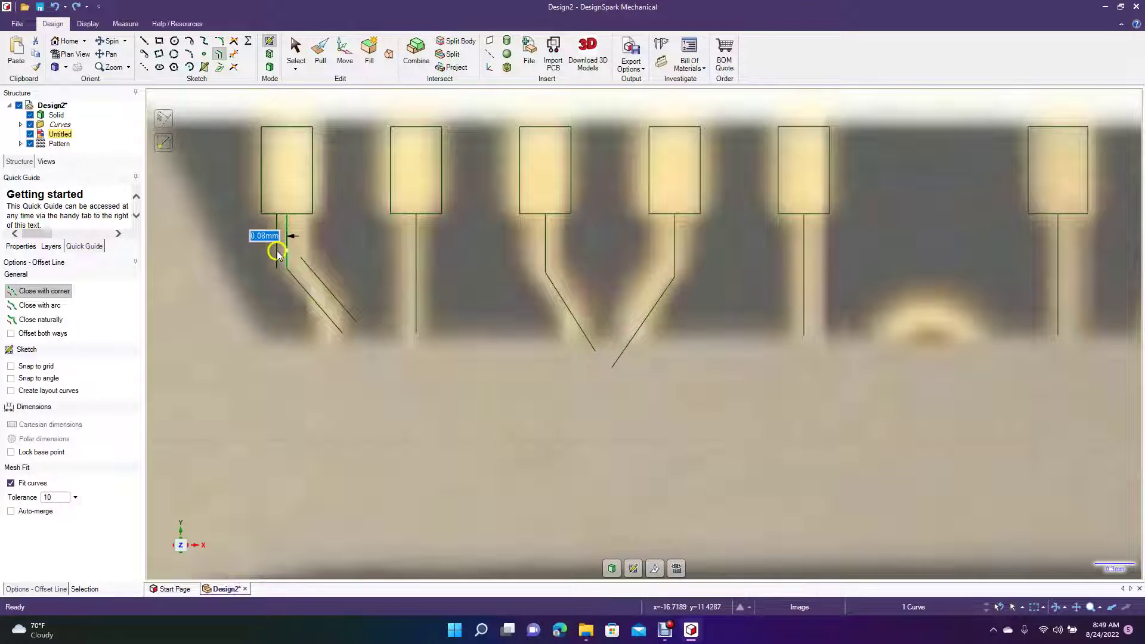
pyautogui.write('0.07')
pyautogui.press('Return')
pyautogui.click(297, 285)
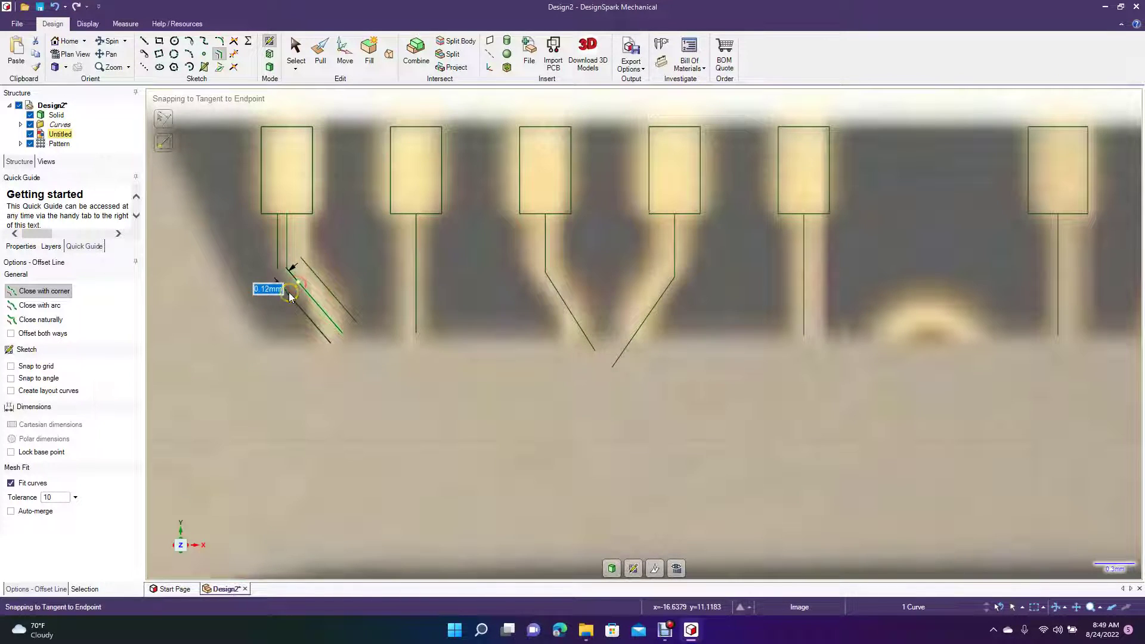
pyautogui.write('0.07')
pyautogui.press('Return')
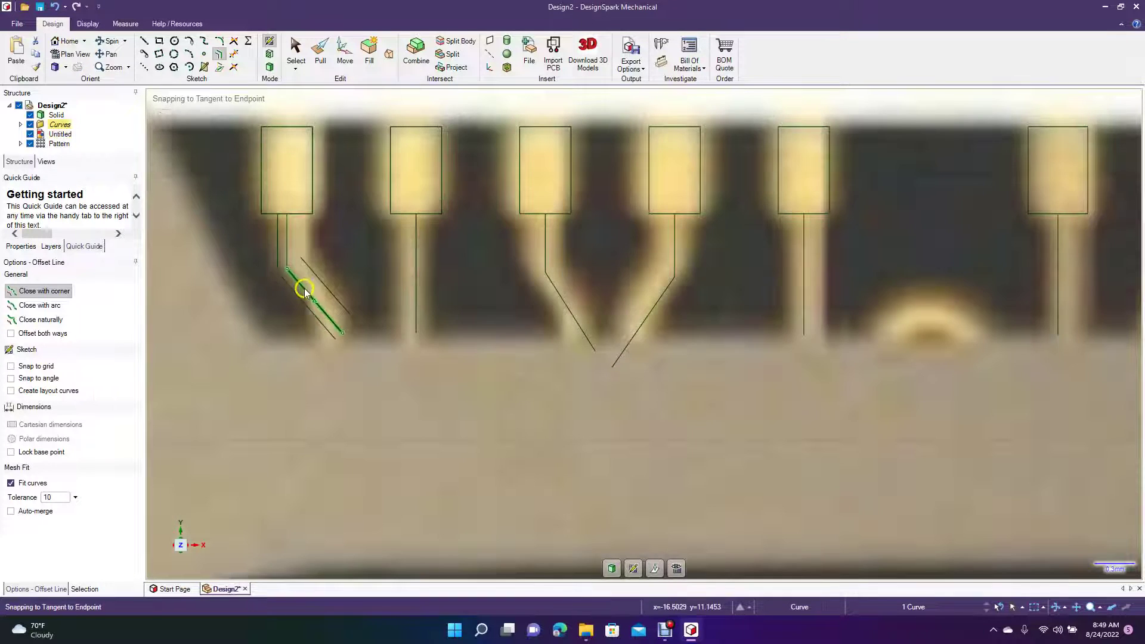
# Offset the first contact's original diagonal and vertical trace lines by 0.07 mm on the side facing the second contact
pyautogui.click(315, 284)
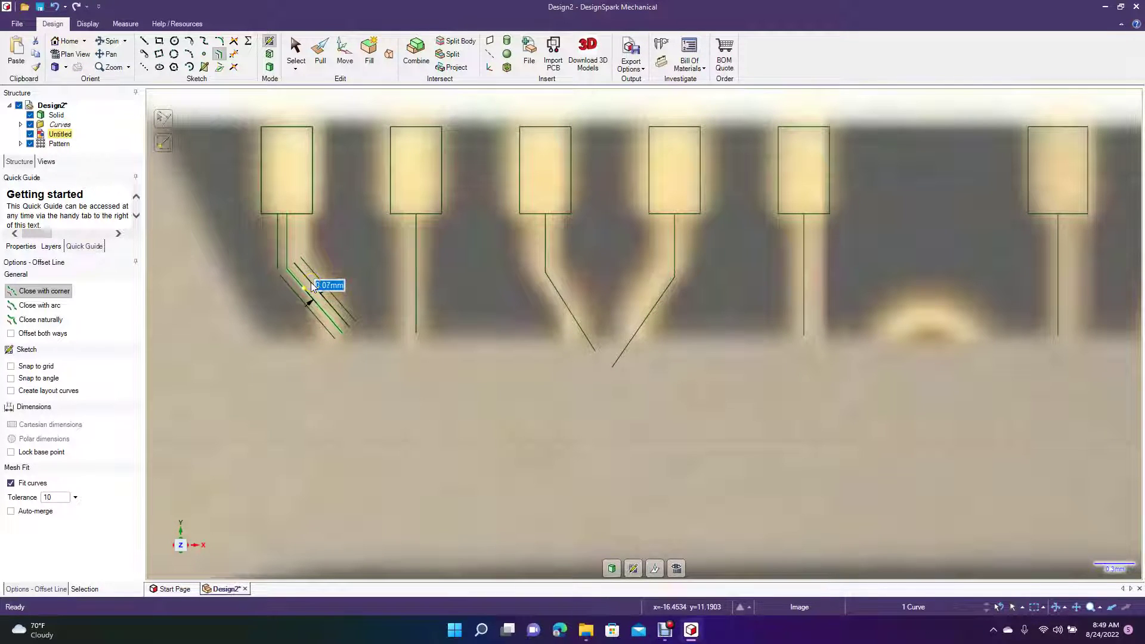
pyautogui.write('0.07')
pyautogui.press('Return')
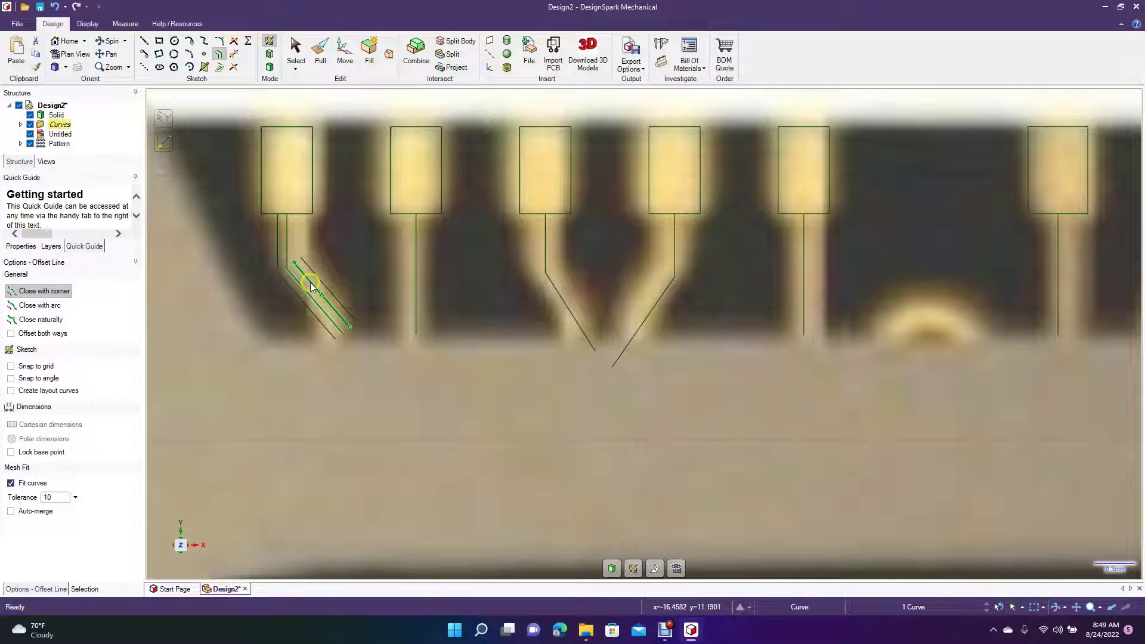
pyautogui.click(287, 247)
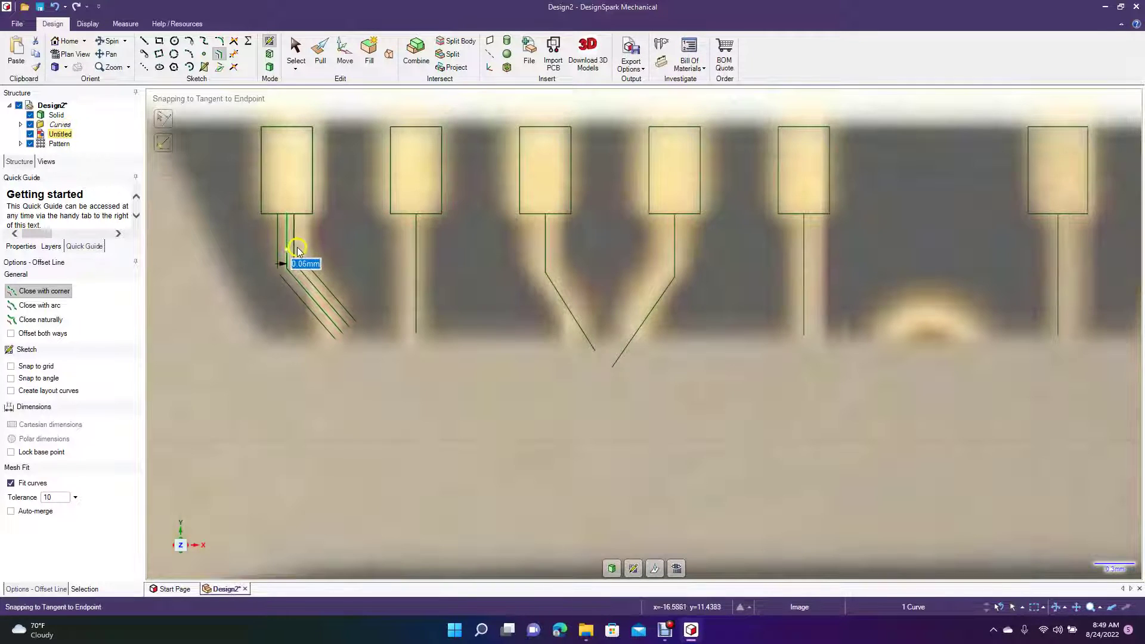
pyautogui.write('0.')
pyautogui.press('Return')
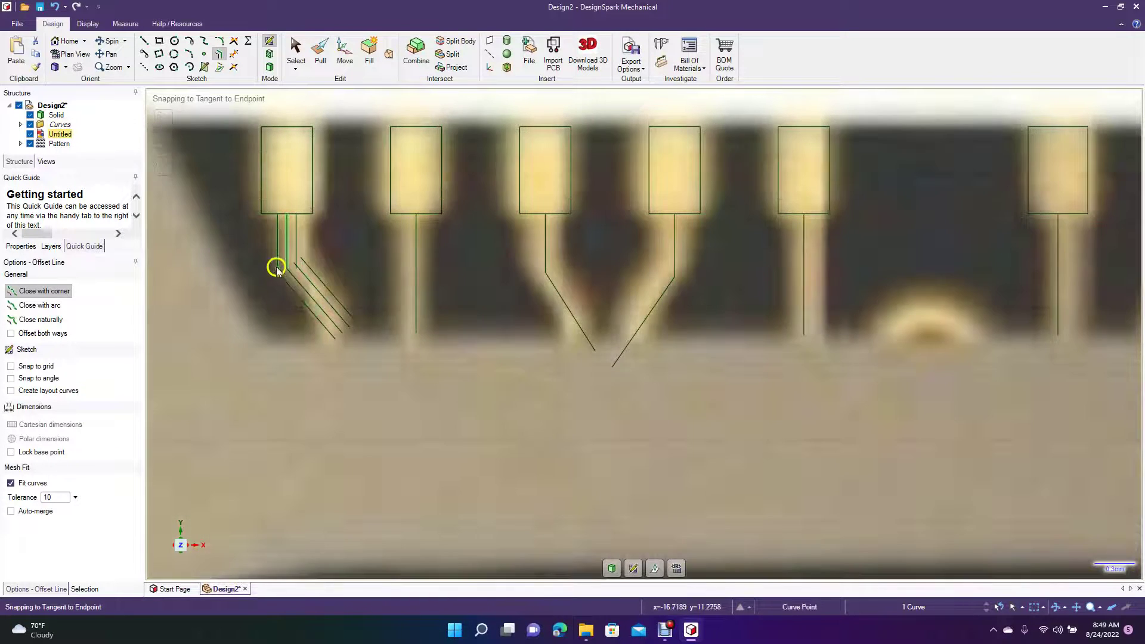
# Delete the surplus outermost diagonal line on the second contact's side of the first trace, and reactivate Offset Line
pyautogui.click(295, 52)
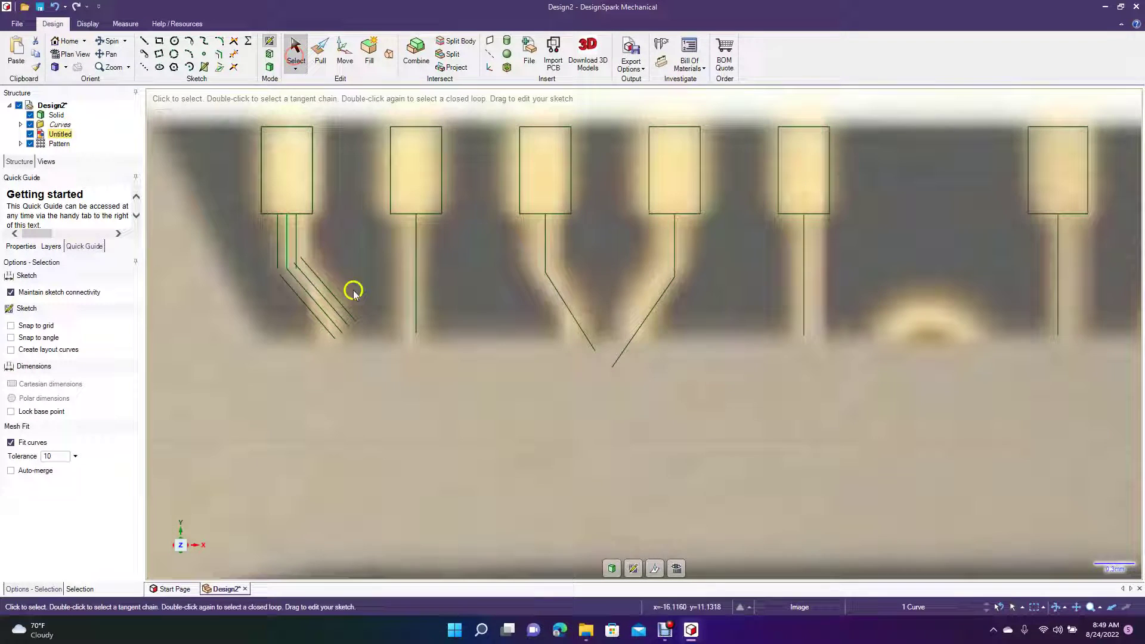
pyautogui.click(331, 289)
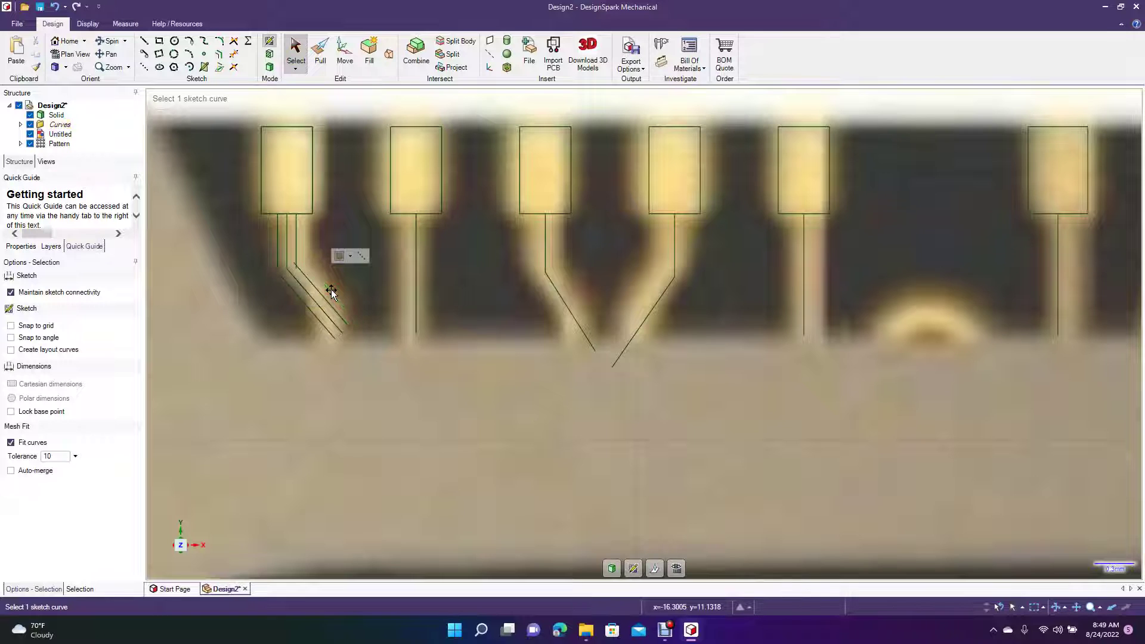
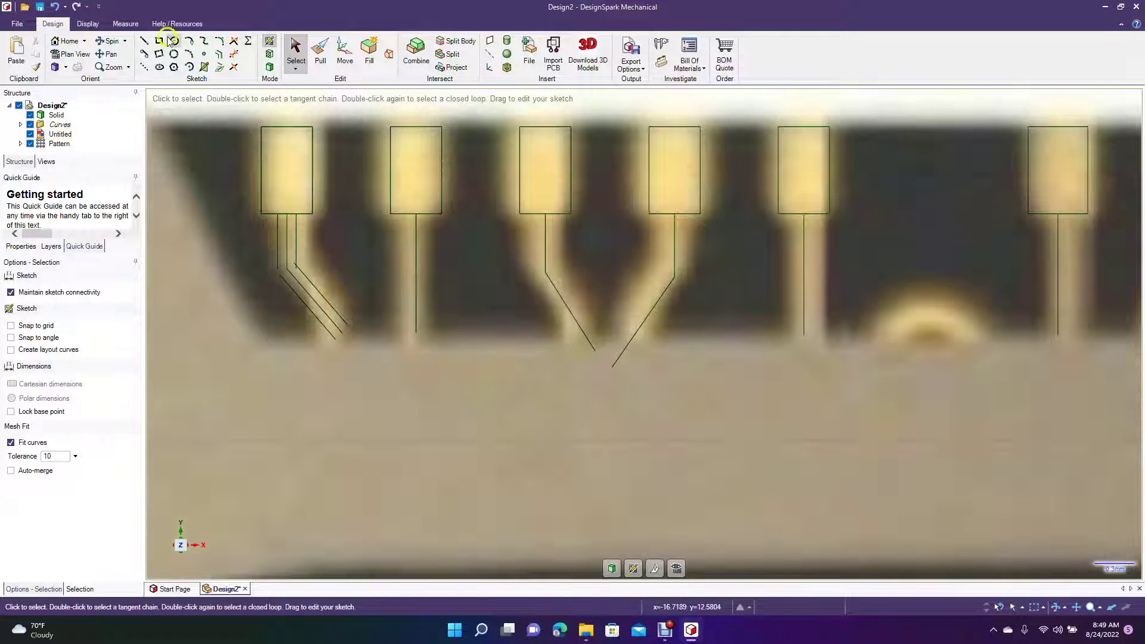
pyautogui.click(215, 56)
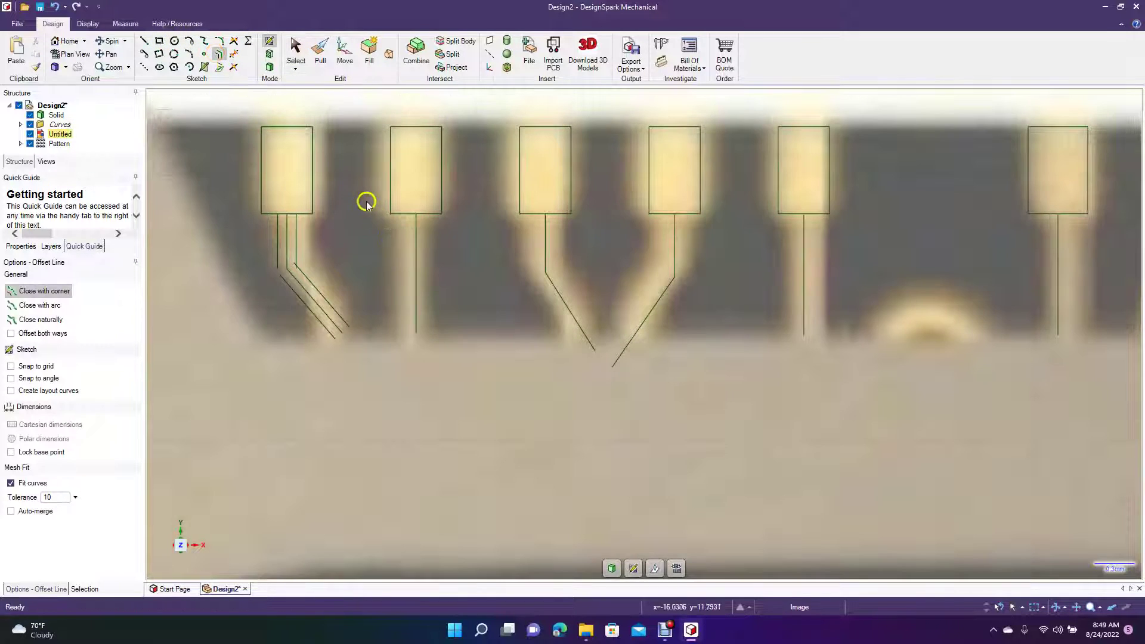
# Offset the centreline of the second pad's straight trace by 0.07 mm to both sides
pyautogui.click(416, 264)
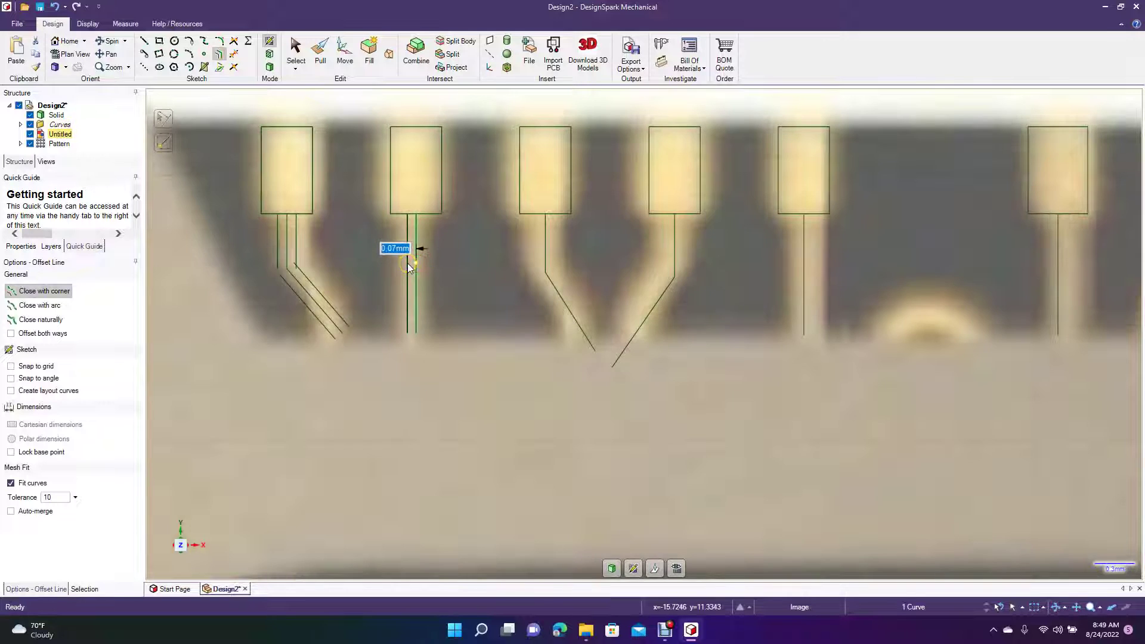
pyautogui.write('0.07')
pyautogui.press('Return')
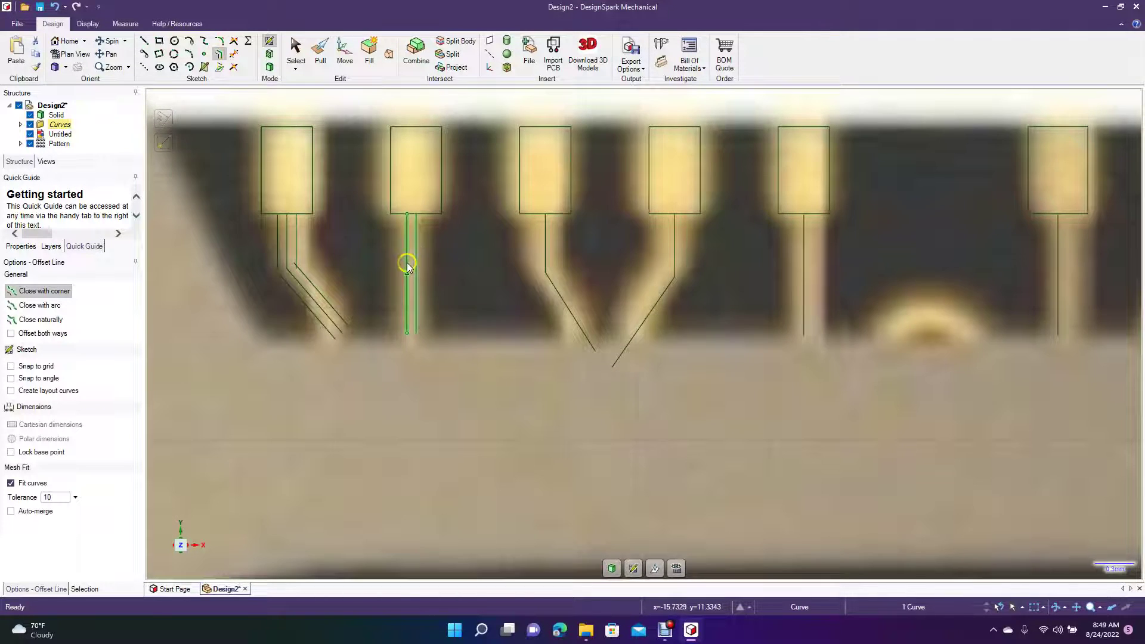
pyautogui.click(417, 277)
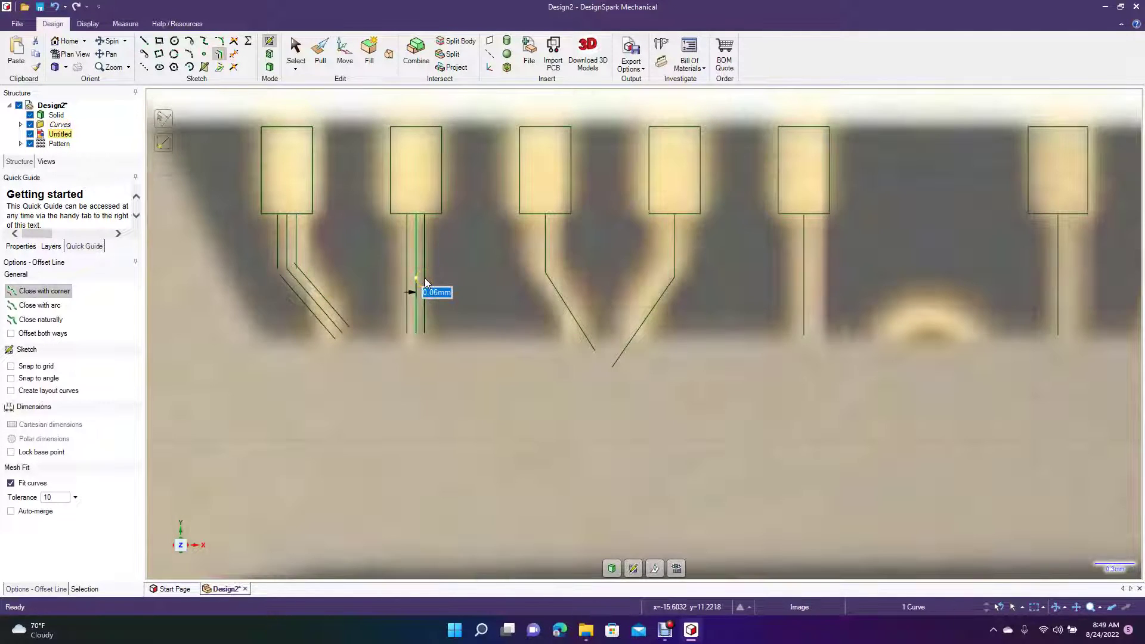
pyautogui.write('0.')
pyautogui.press('Return')
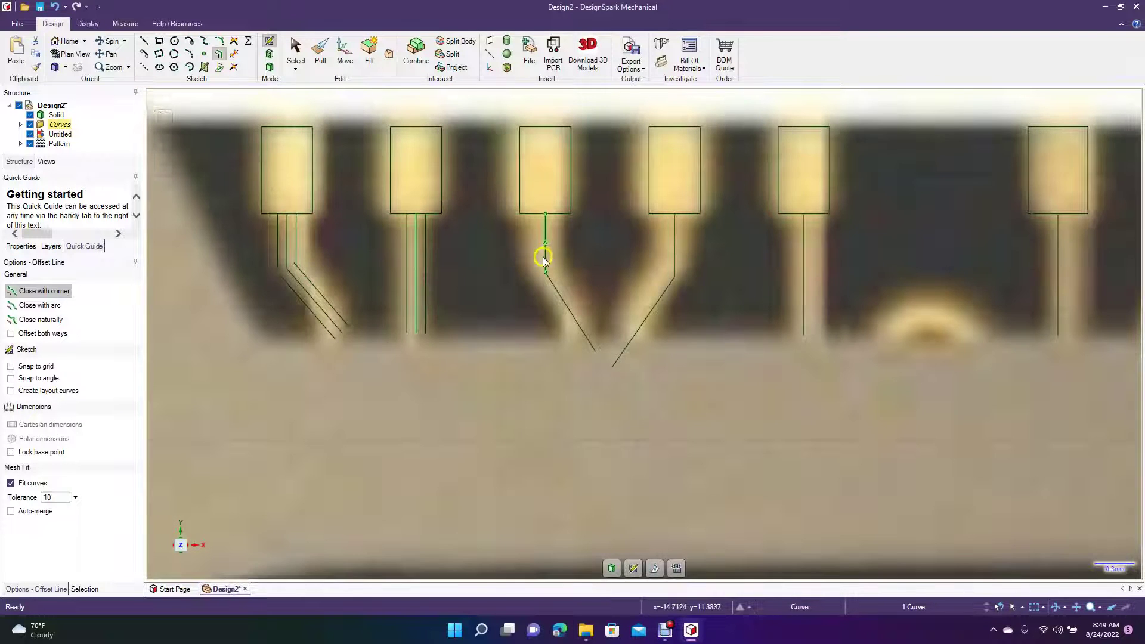
# Offset both segments of the third pad's bent centreline by 0.07 mm to each side
pyautogui.click(545, 263)
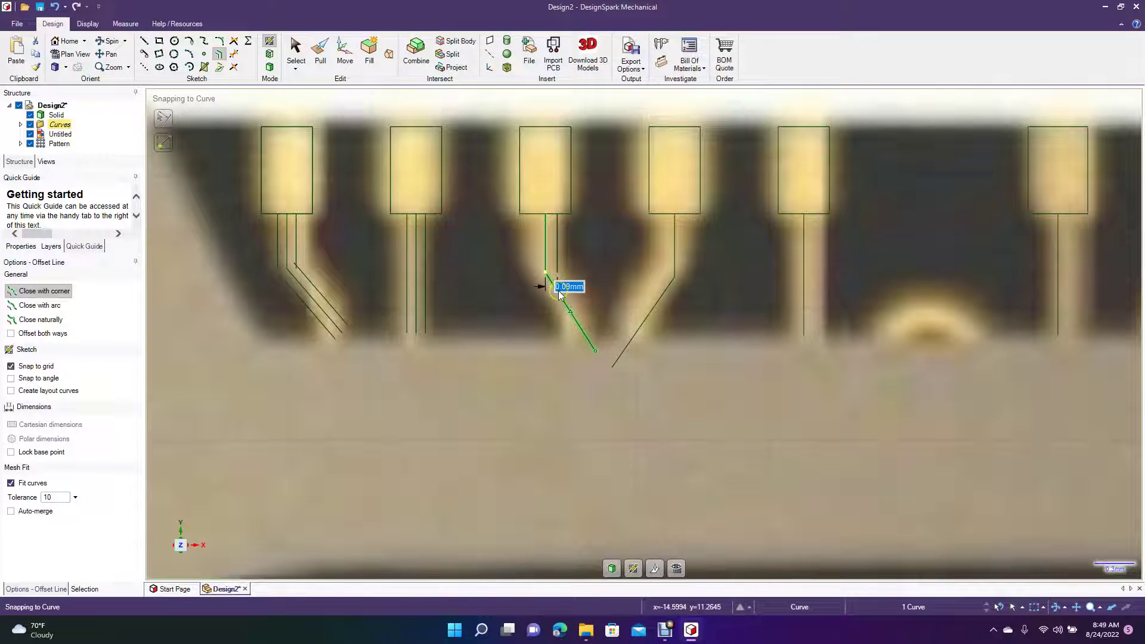
pyautogui.keyDown('ctrl'); pyautogui.click(558, 291); pyautogui.keyUp('ctrl')
pyautogui.write('0.07')
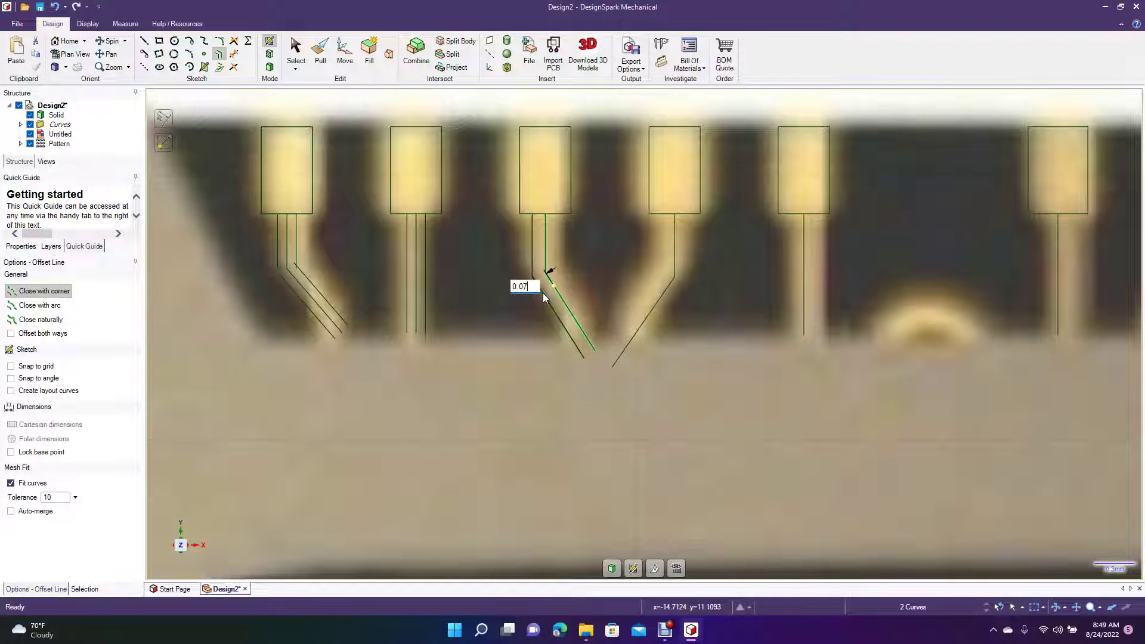
pyautogui.click(546, 294)
pyautogui.click(555, 294)
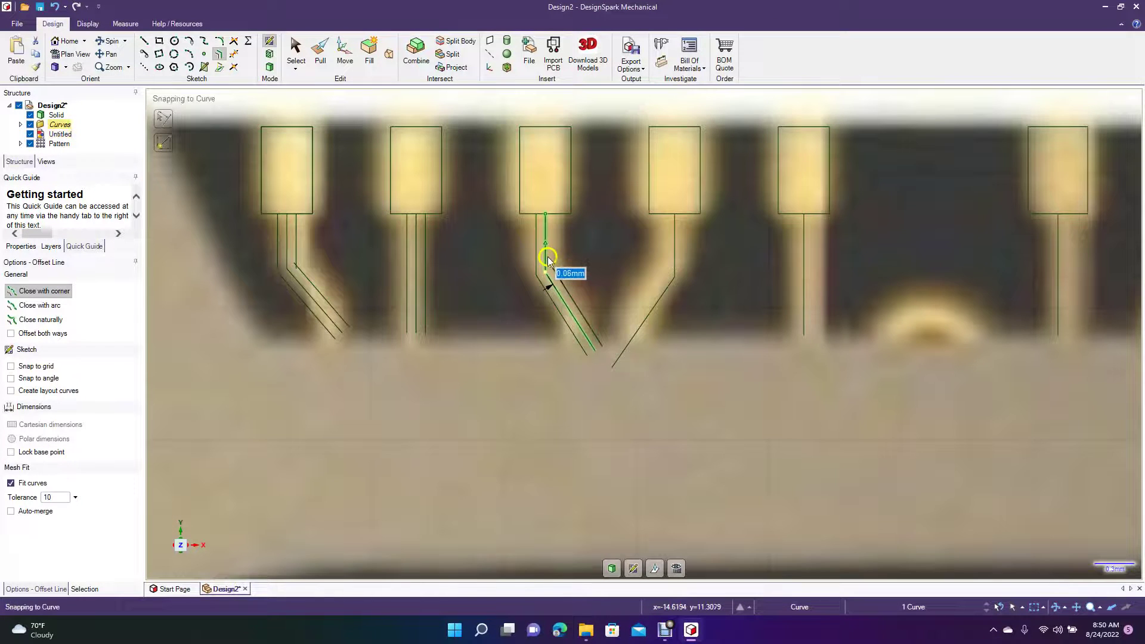
pyautogui.keyDown('ctrl'); pyautogui.click(545, 256); pyautogui.keyUp('ctrl')
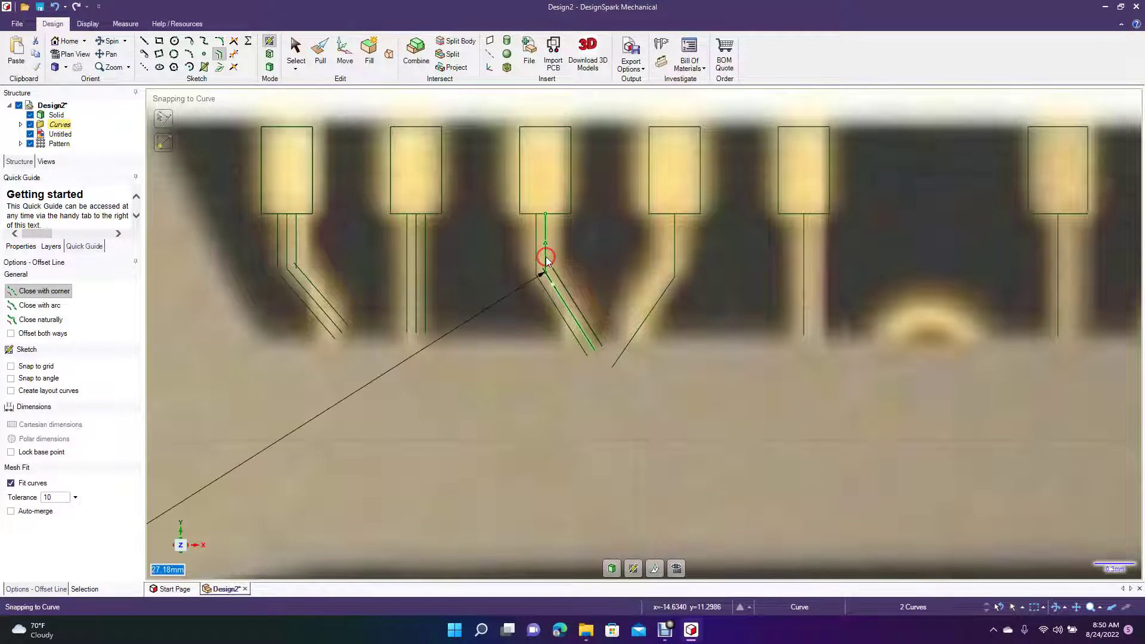
pyautogui.write('0.07')
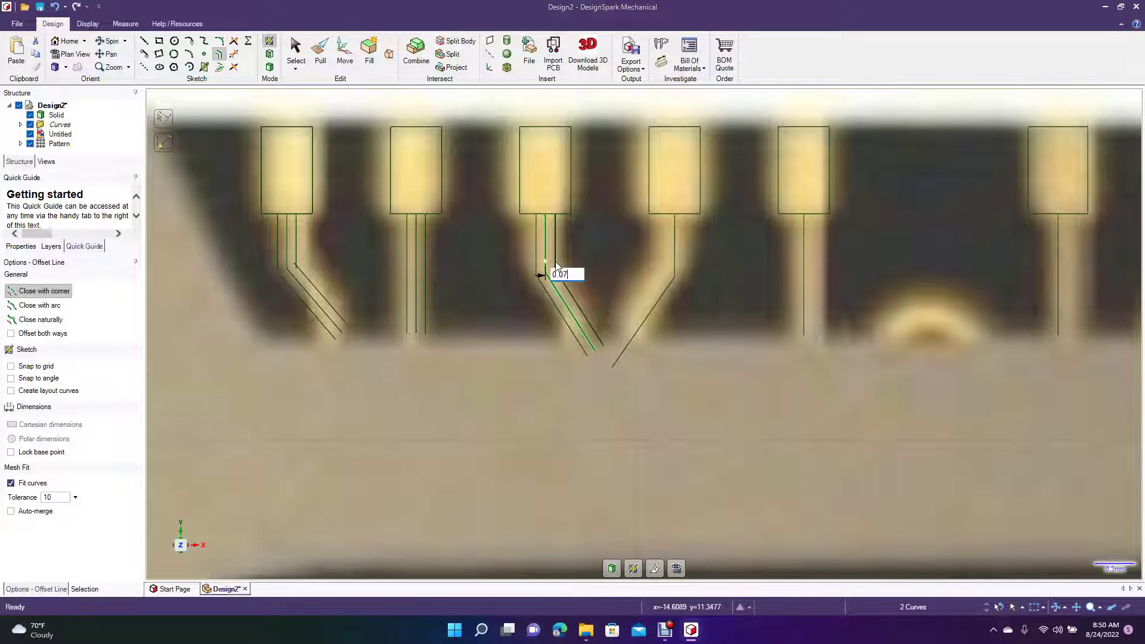
pyautogui.press('Return')
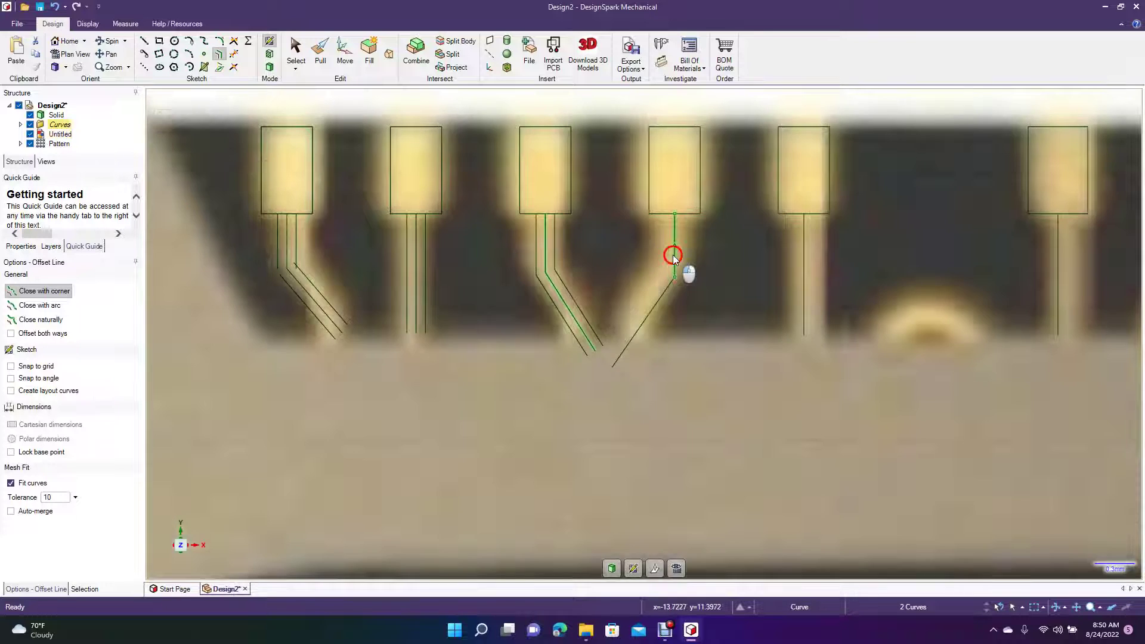
# Offset the vertical and slanted segments of the fourth pad's centreline by 0.07 mm to each side
pyautogui.click(678, 256)
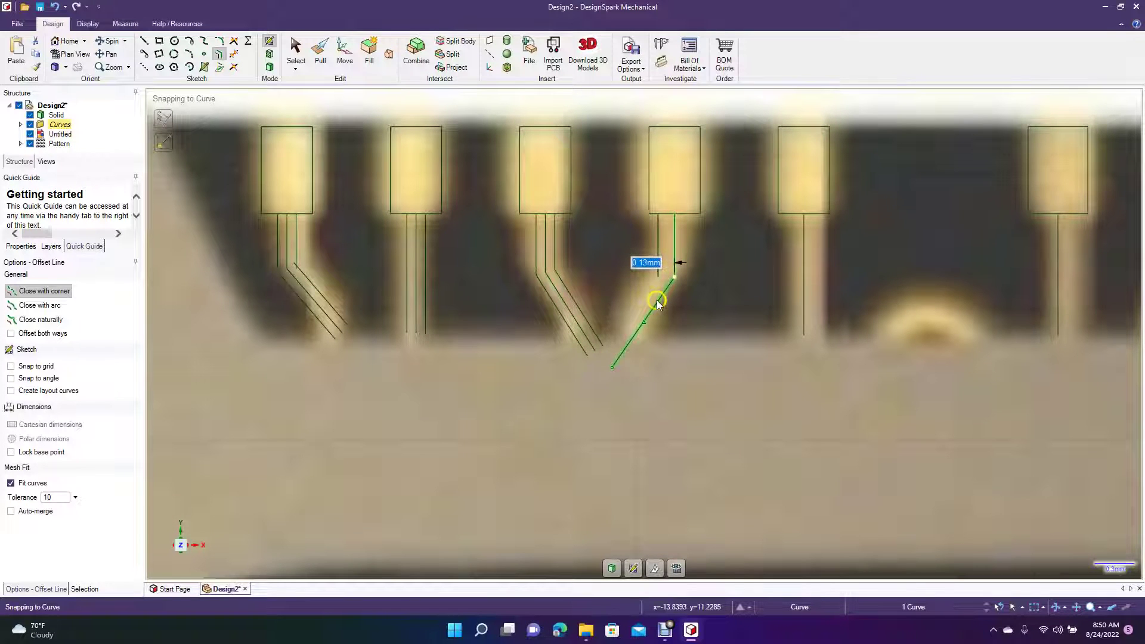
pyautogui.write('0')
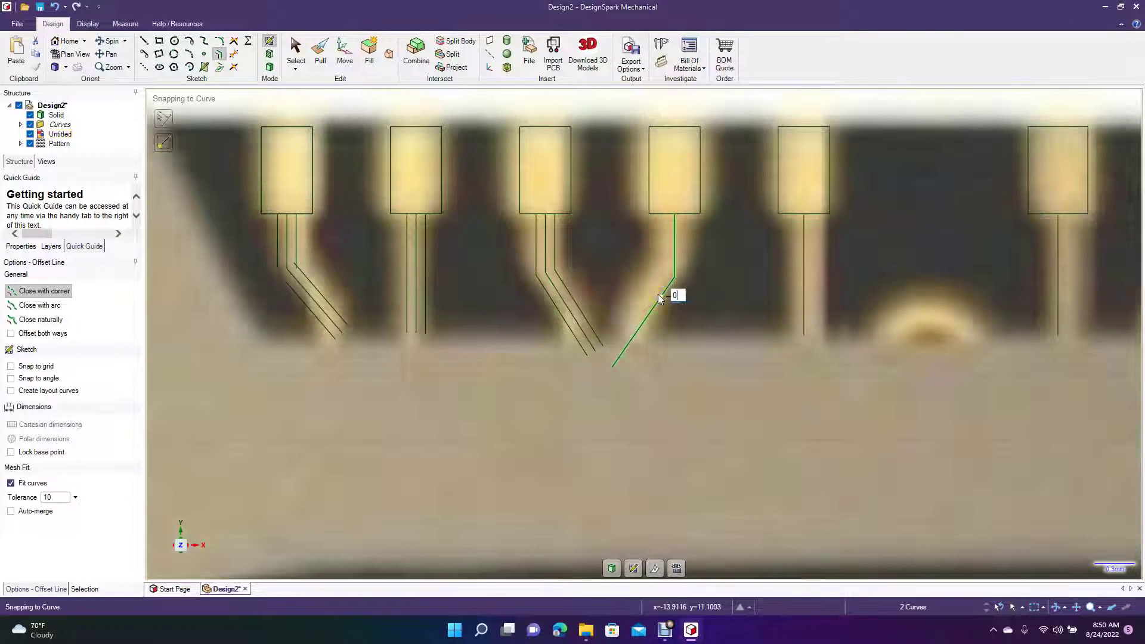
pyautogui.write('.07')
pyautogui.click(681, 291)
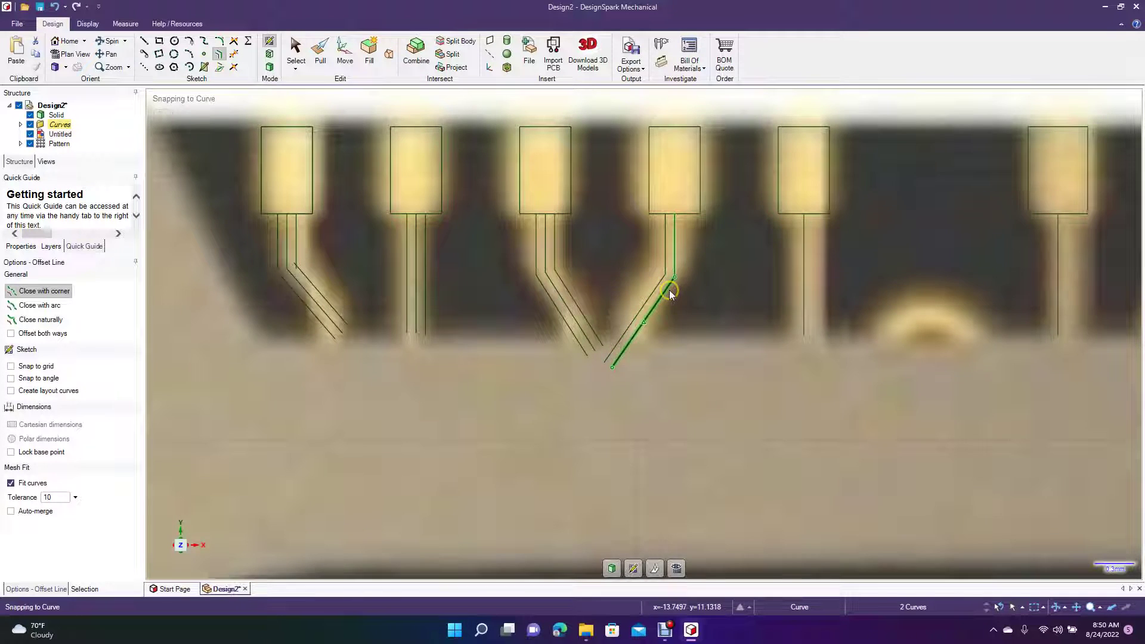
pyautogui.click(669, 290)
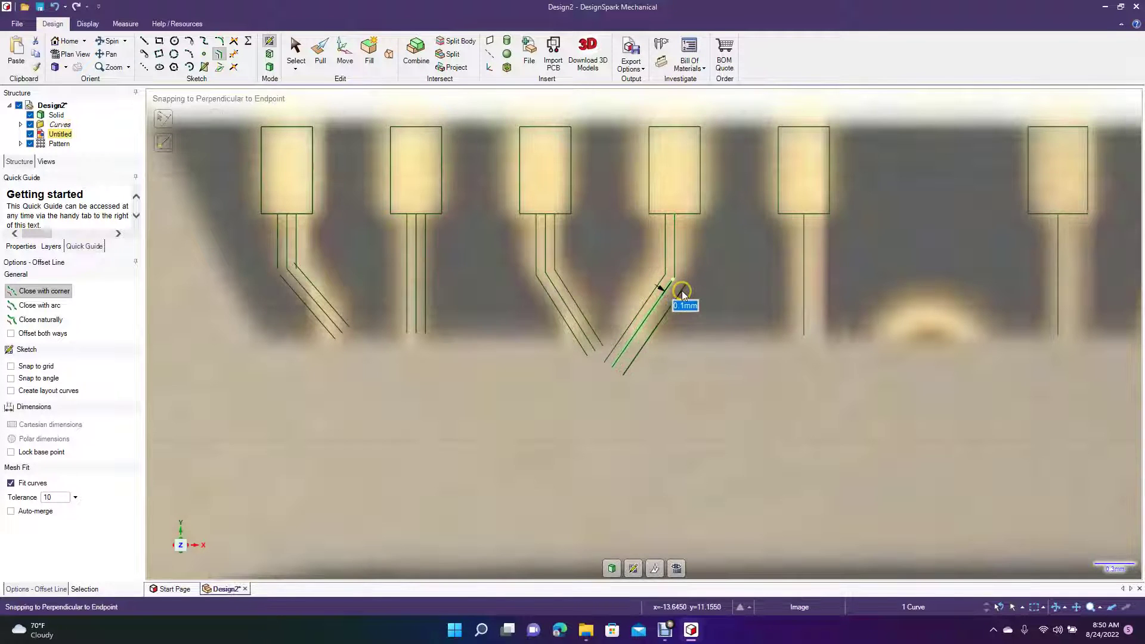
pyautogui.click(681, 271)
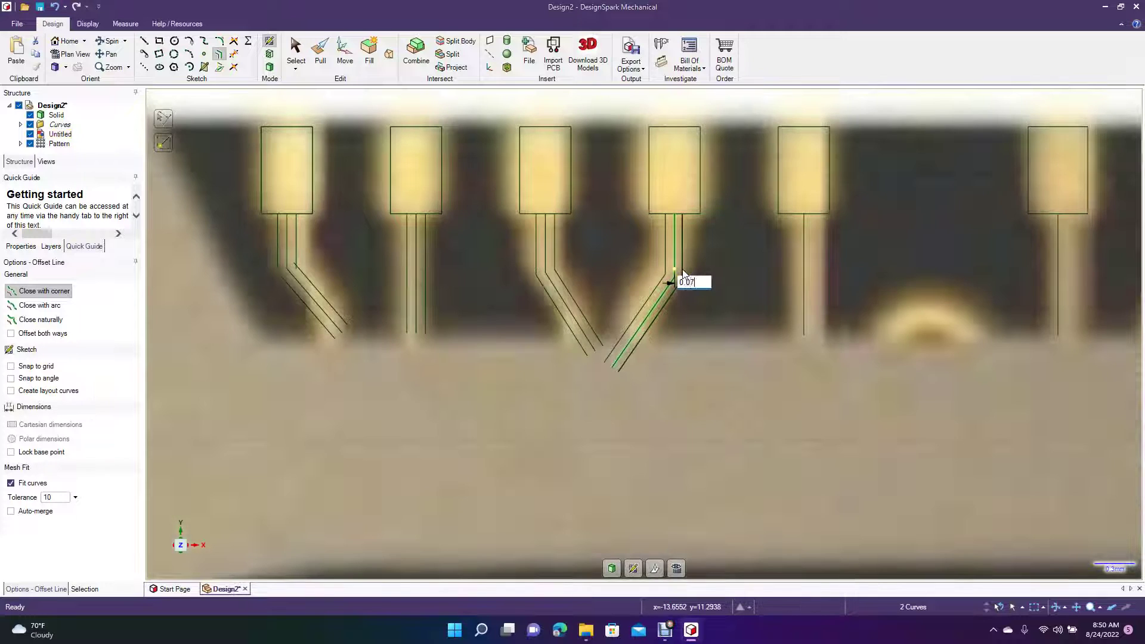
pyautogui.click(684, 271)
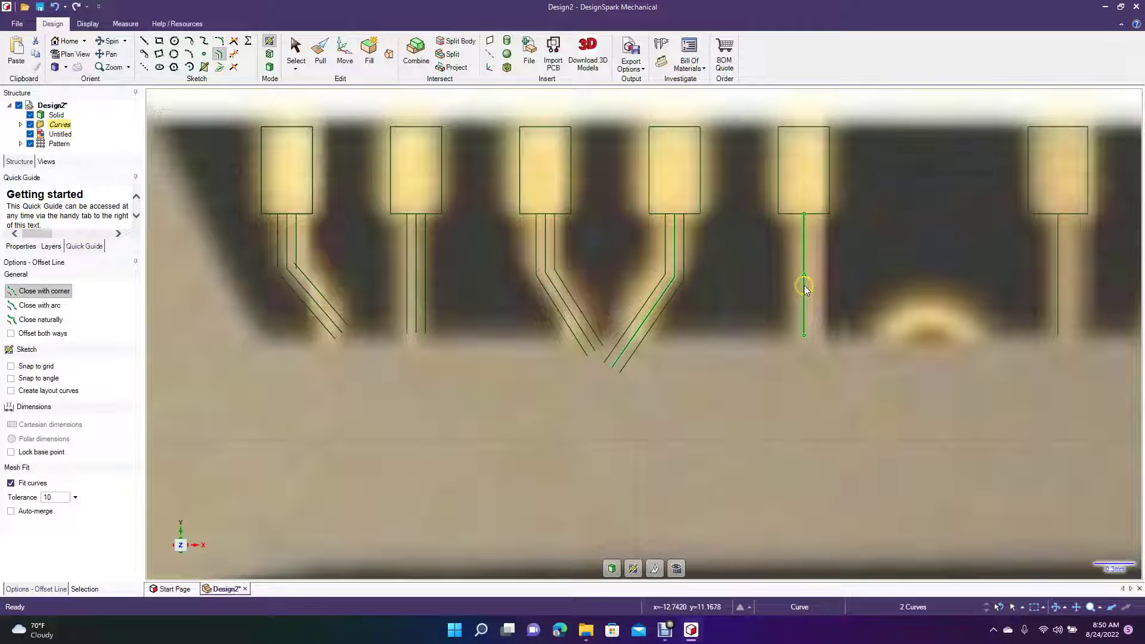
# Offset the centreline of the fifth pad's straight trace by 0.07 mm to both sides
pyautogui.click(804, 285)
pyautogui.write('0.07')
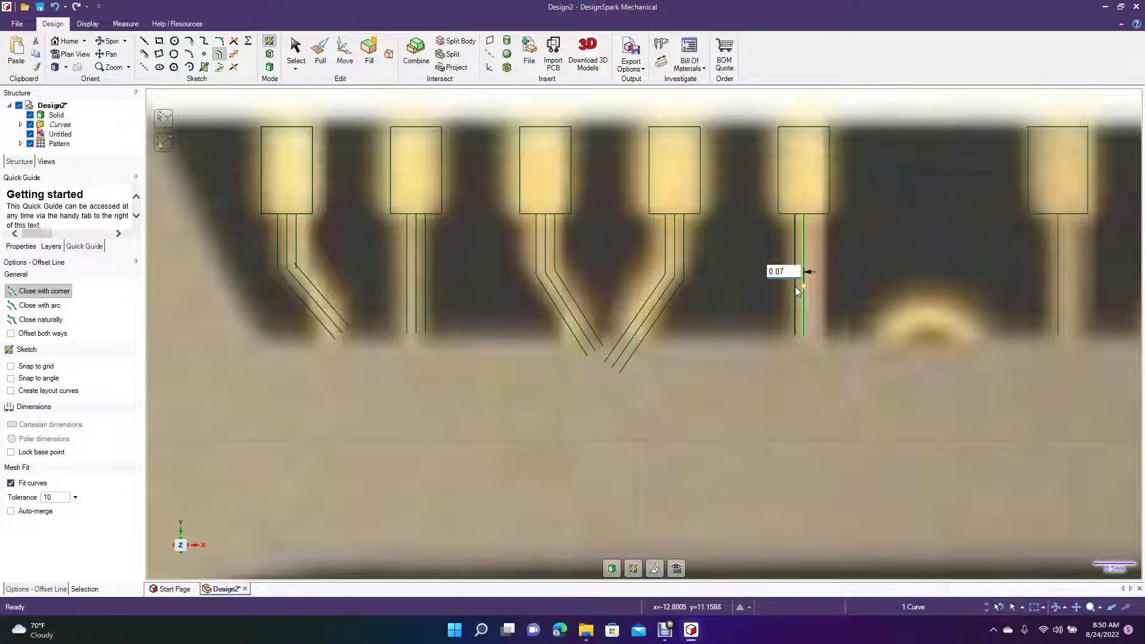
pyautogui.press('Return')
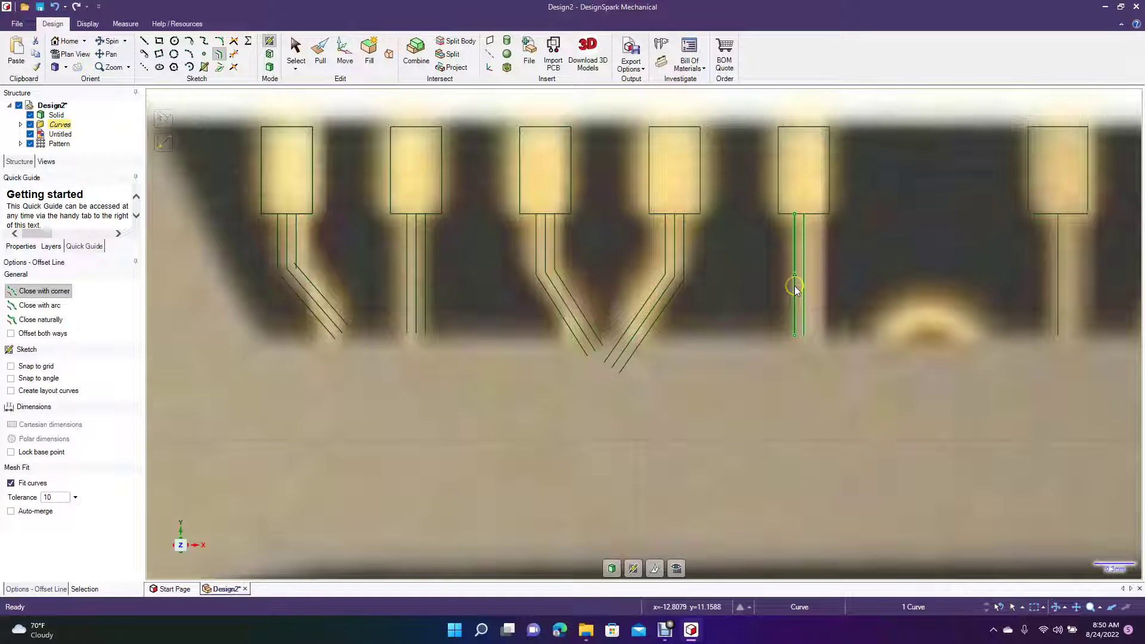
pyautogui.click(804, 286)
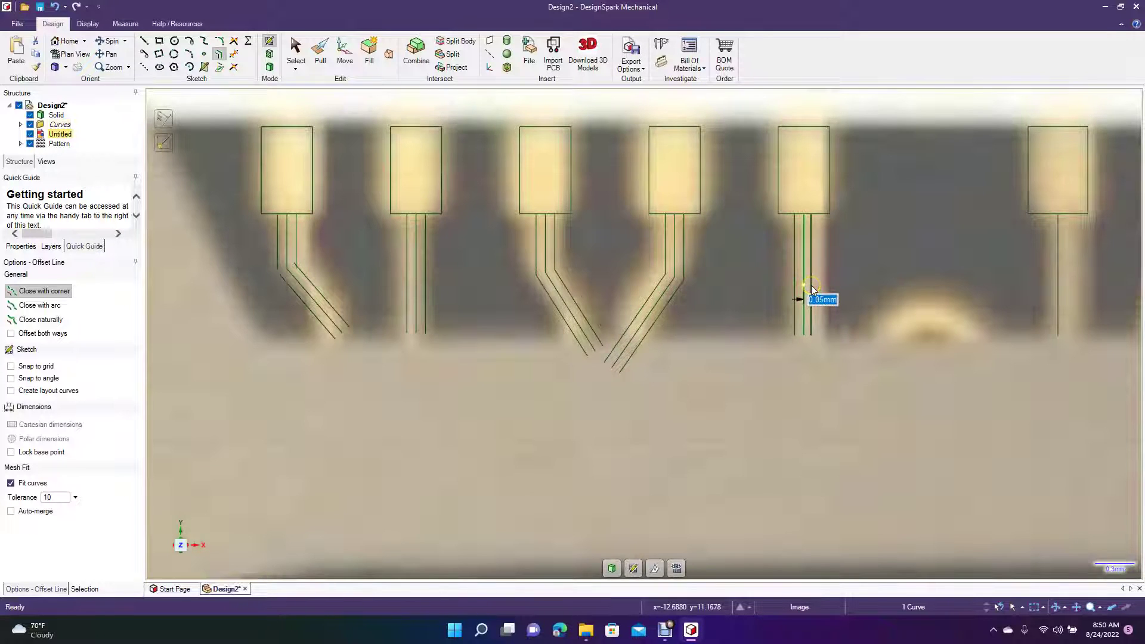
pyautogui.write('0.0')
pyautogui.press('Return')
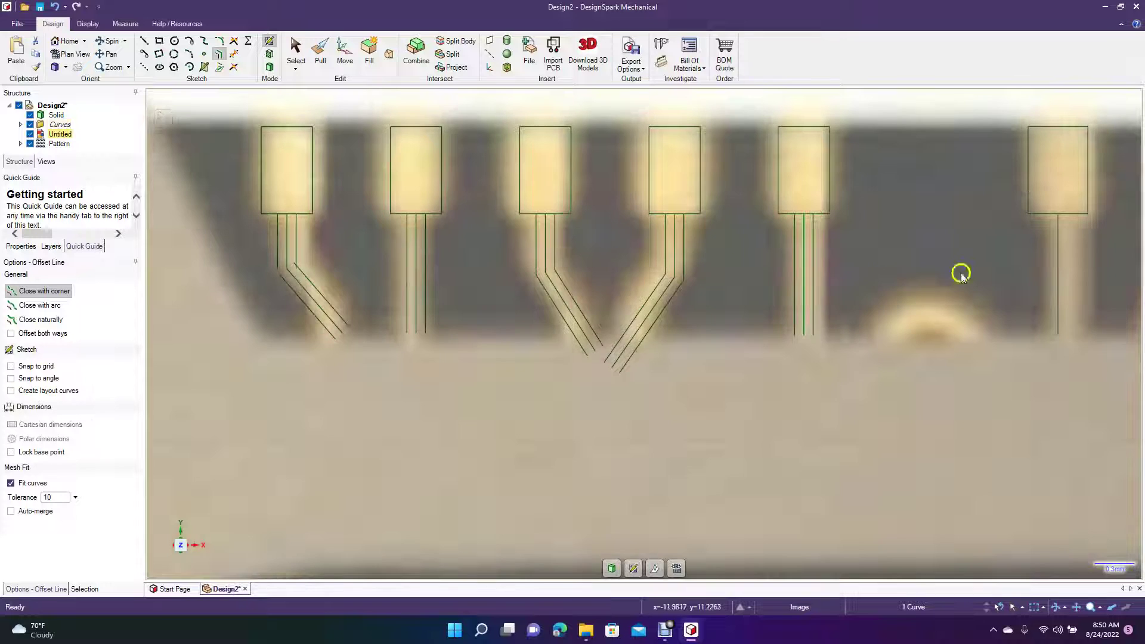
# Offset the centreline of the sixth pad's straight trace by 0.07 mm to both sides
pyautogui.click(1060, 259)
pyautogui.click(1061, 260)
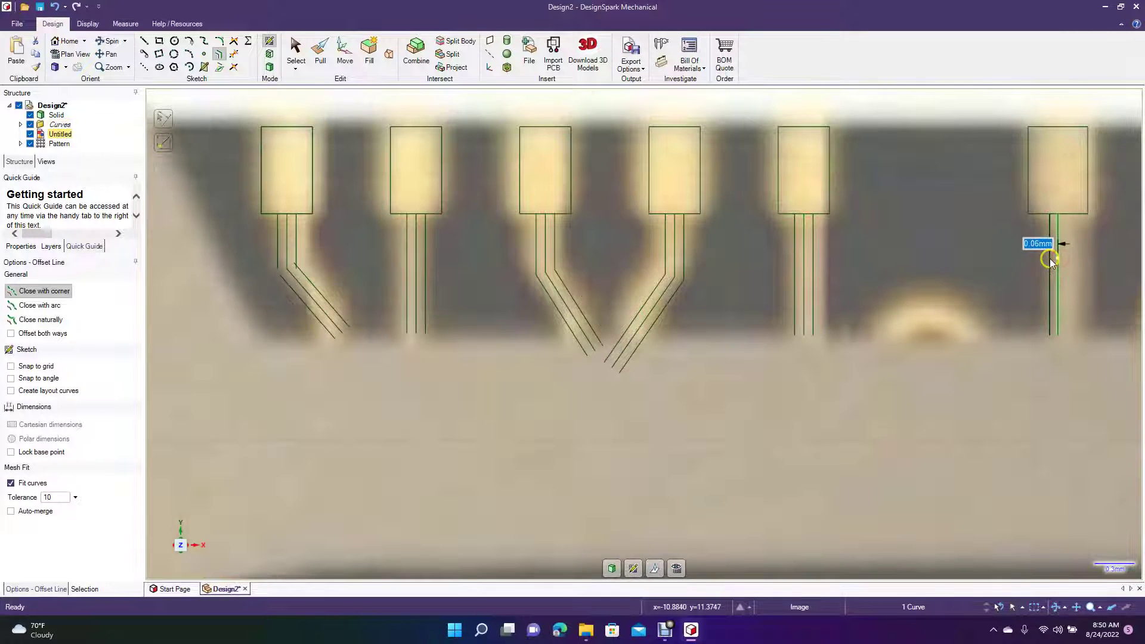
pyautogui.write('0')
pyautogui.press('Return')
pyautogui.click(1061, 268)
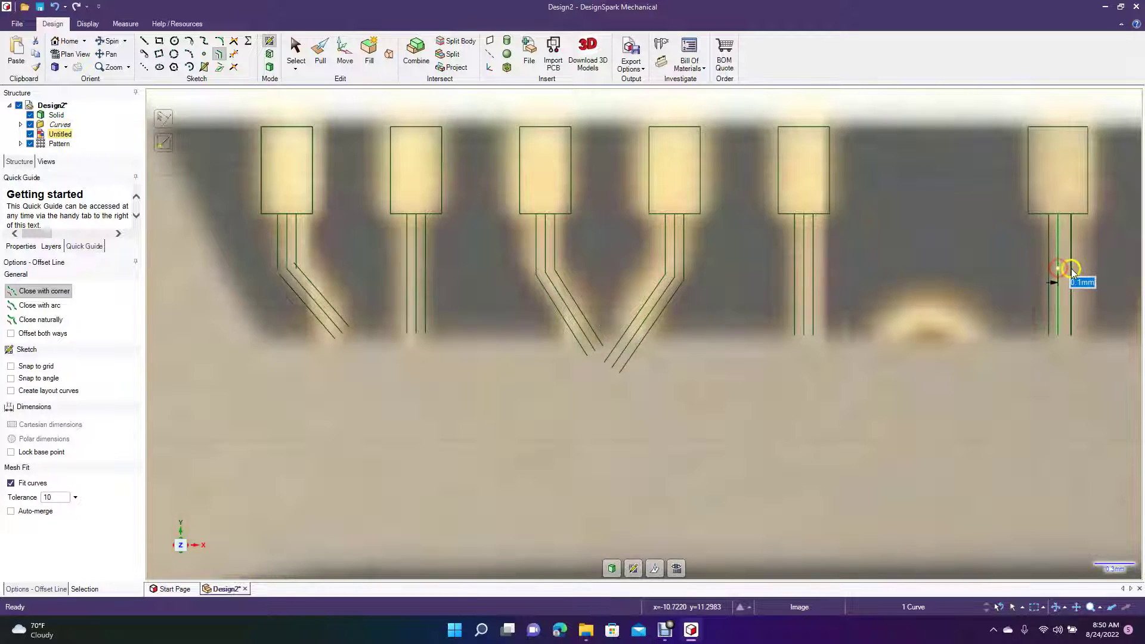
pyautogui.write('0.07')
pyautogui.press('Return')
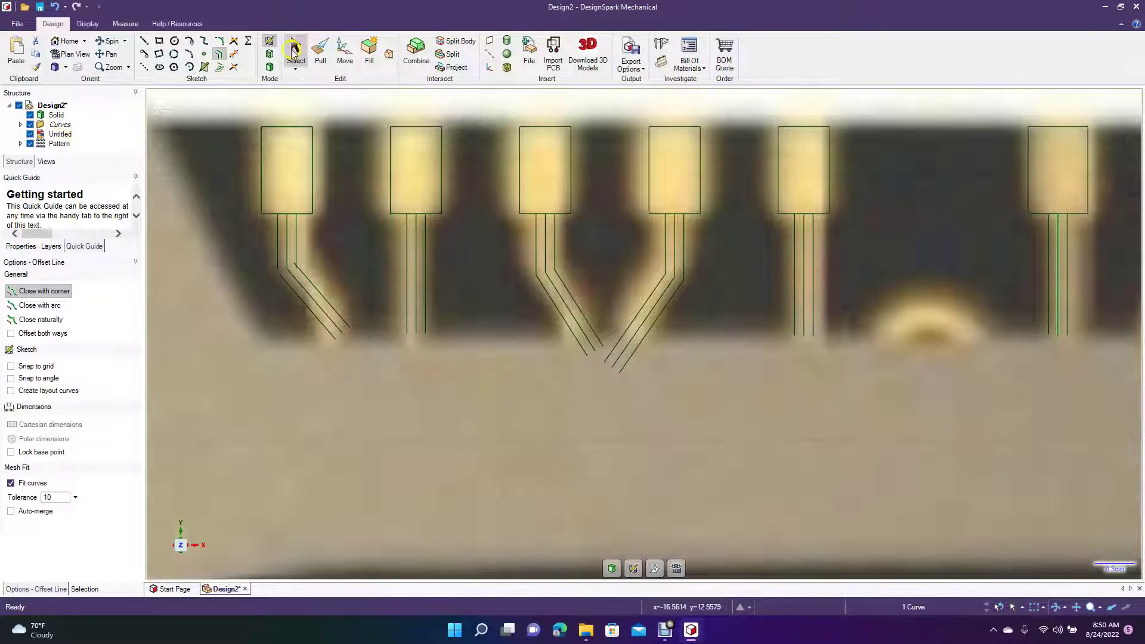
# Draw a horizontal line about 6.19 mm long across the lower ends of all six traces
pyautogui.click(295, 50)
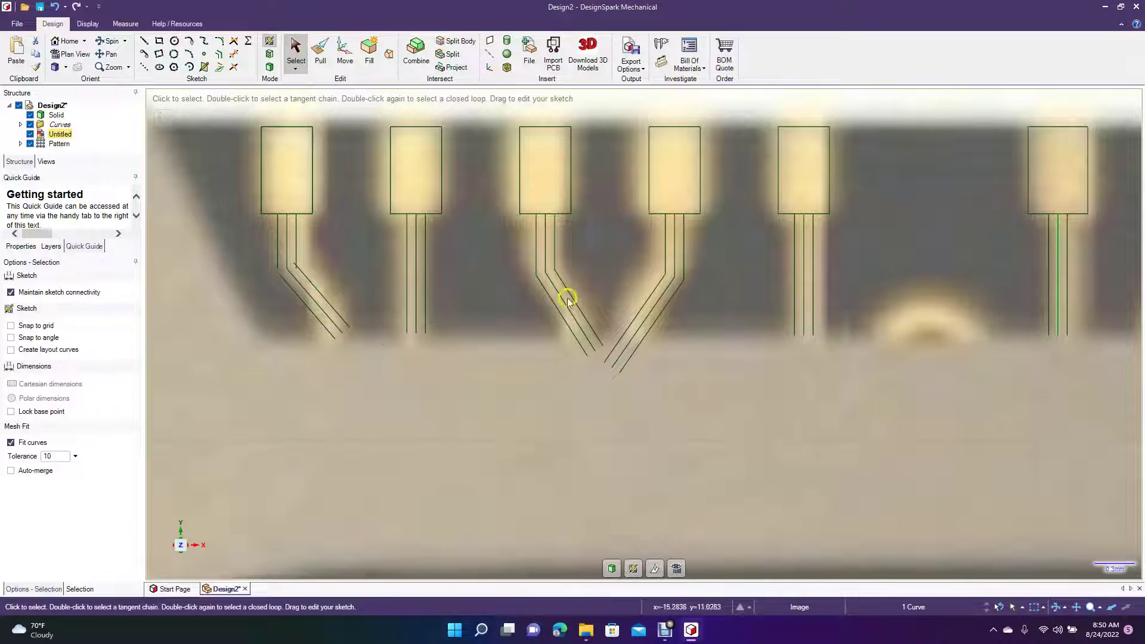
pyautogui.click(144, 43)
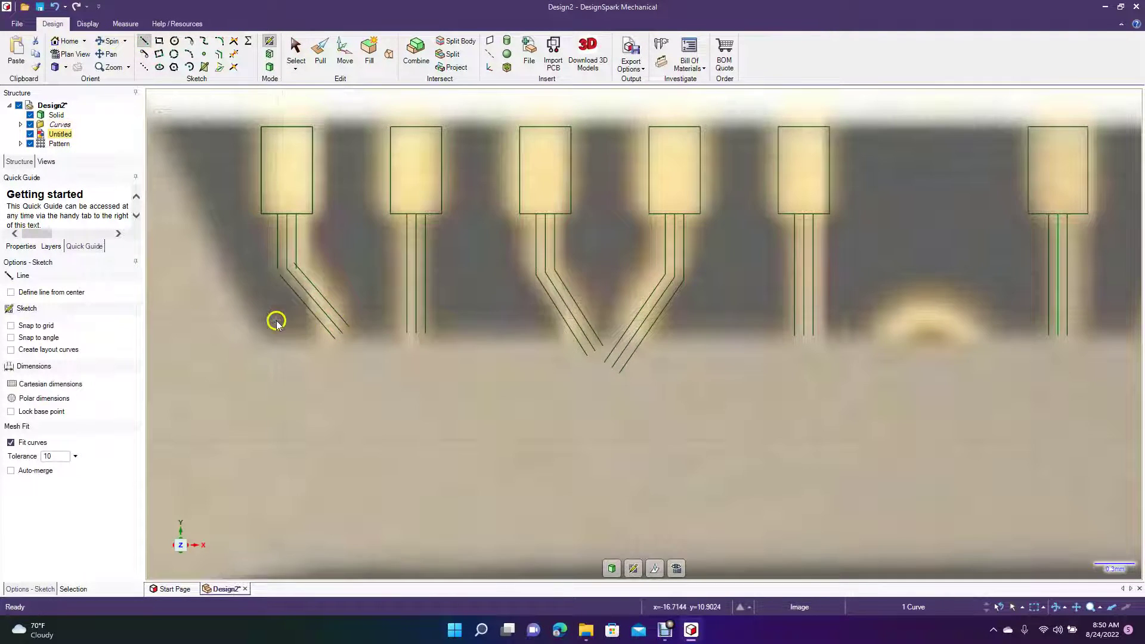
pyautogui.click(277, 320)
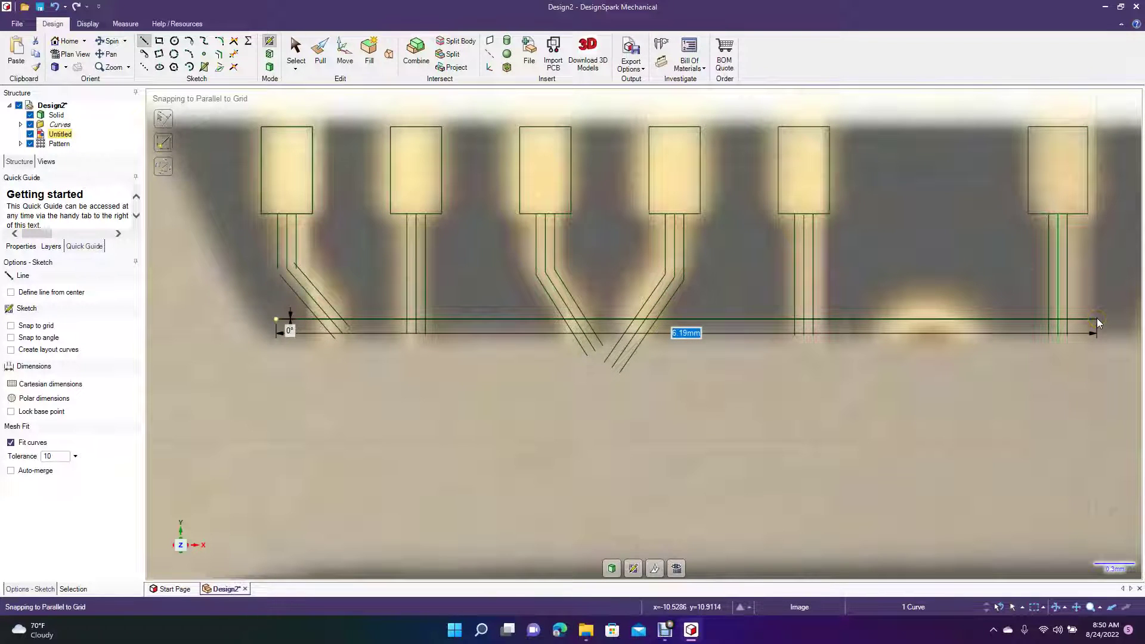
pyautogui.click(1097, 318)
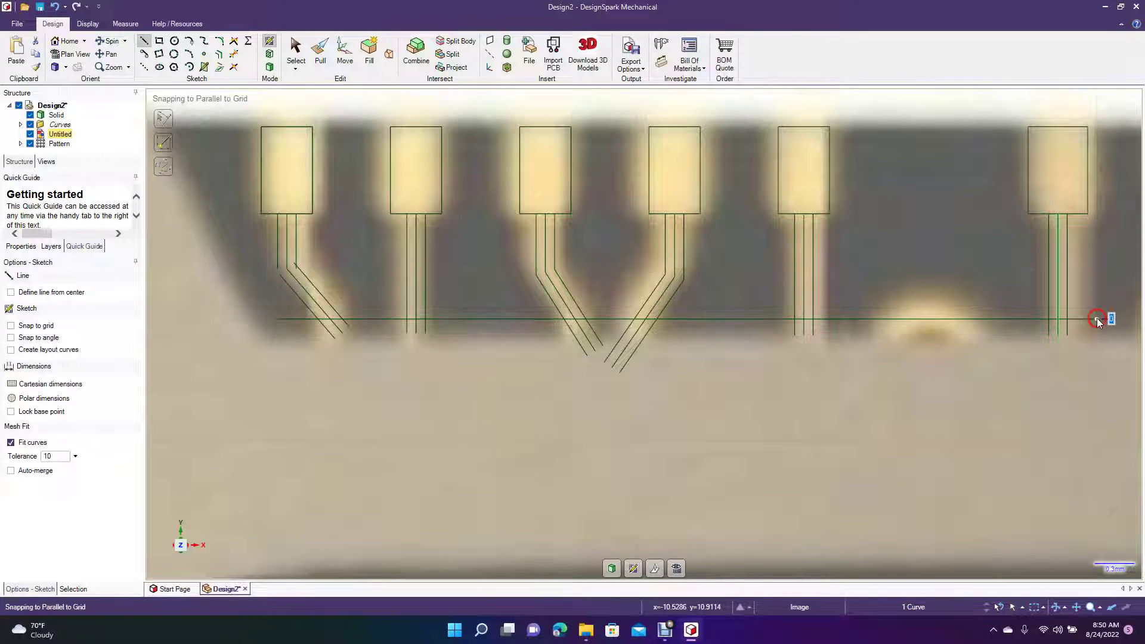
pyautogui.click(296, 52)
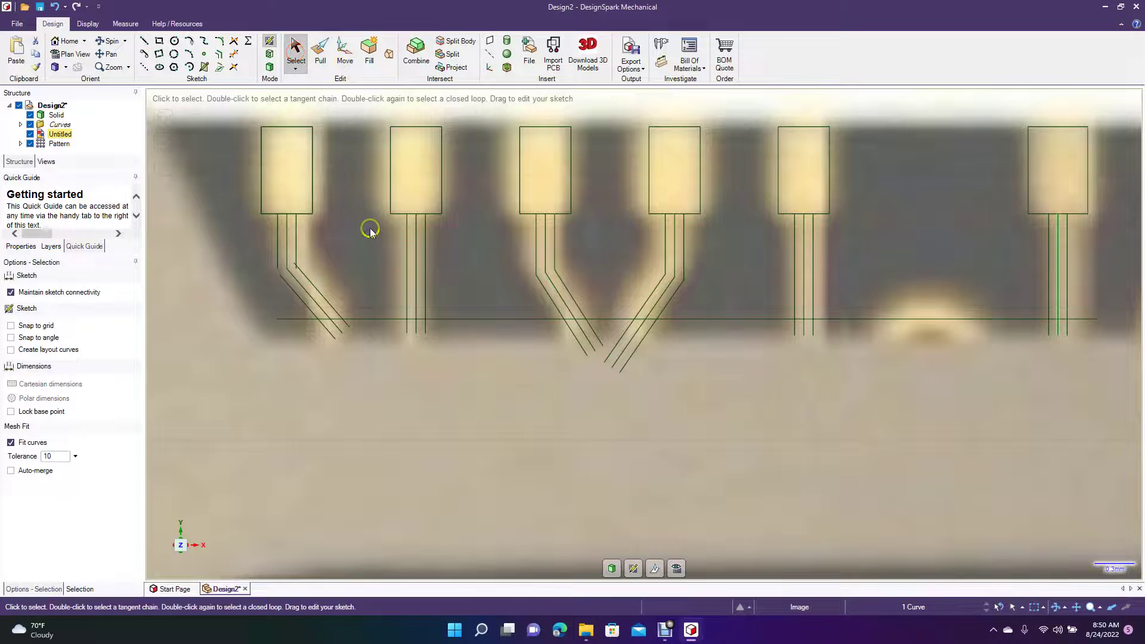
# Trim the first two traces' ends below the horizontal line and the line's excess segments outside and between the traces up to the third
pyautogui.click(234, 55)
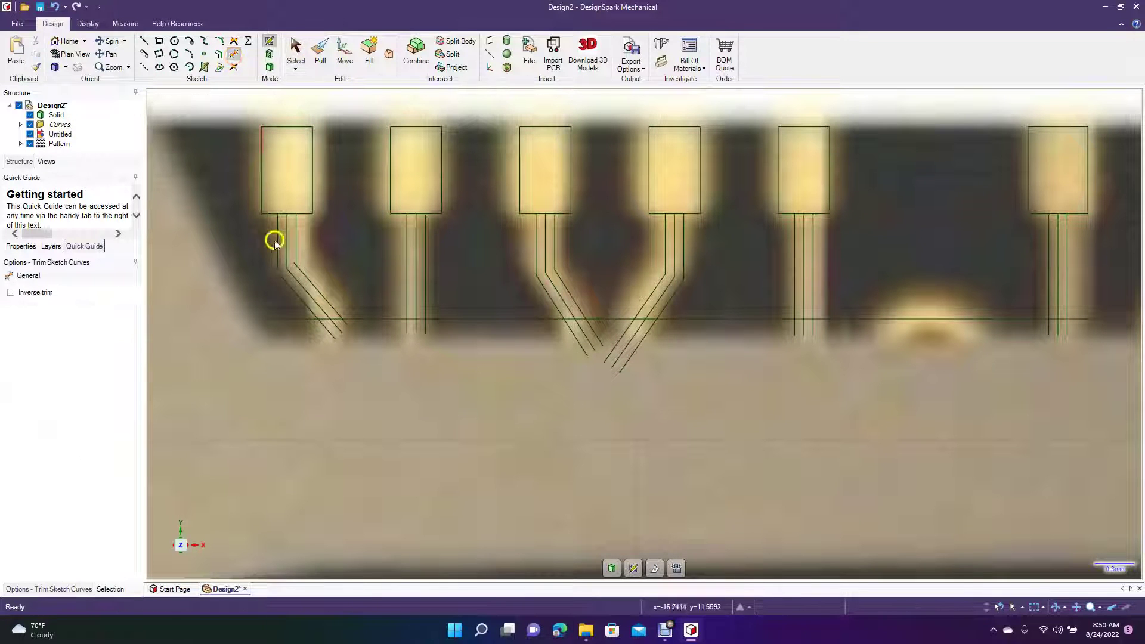
pyautogui.click(305, 320)
pyautogui.click(326, 330)
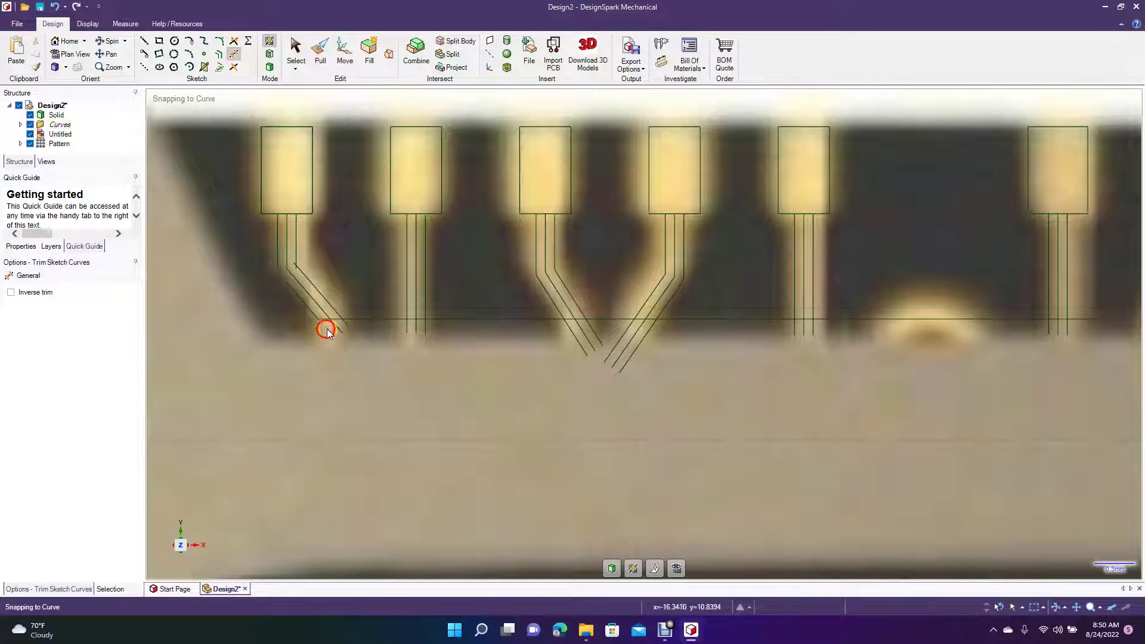
pyautogui.click(407, 328)
pyautogui.click(416, 328)
pyautogui.click(425, 331)
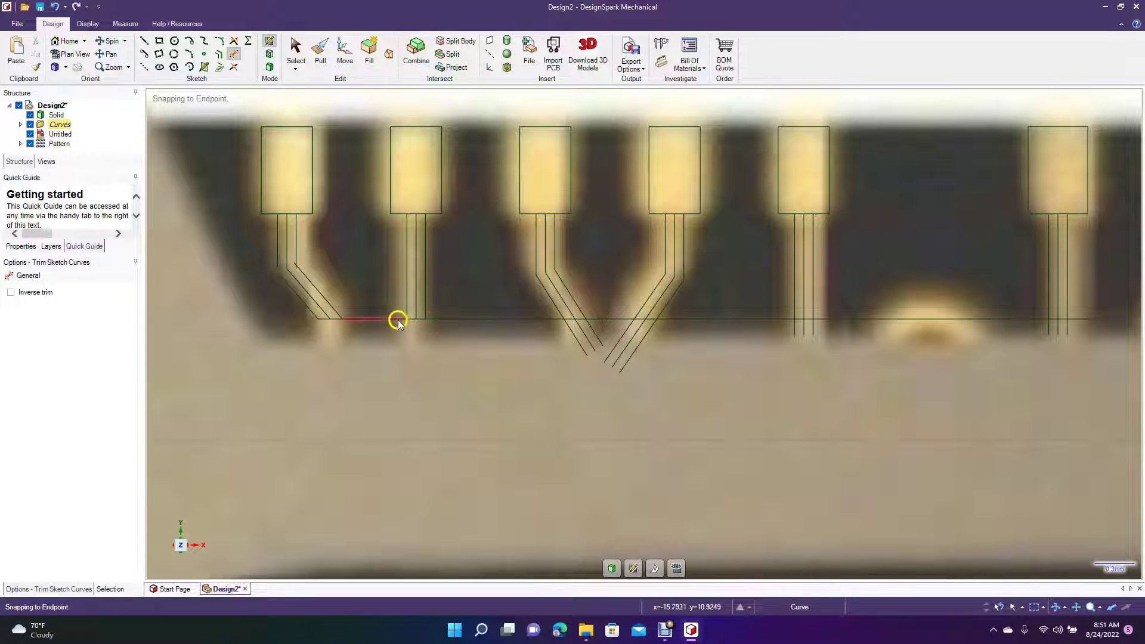
pyautogui.click(439, 321)
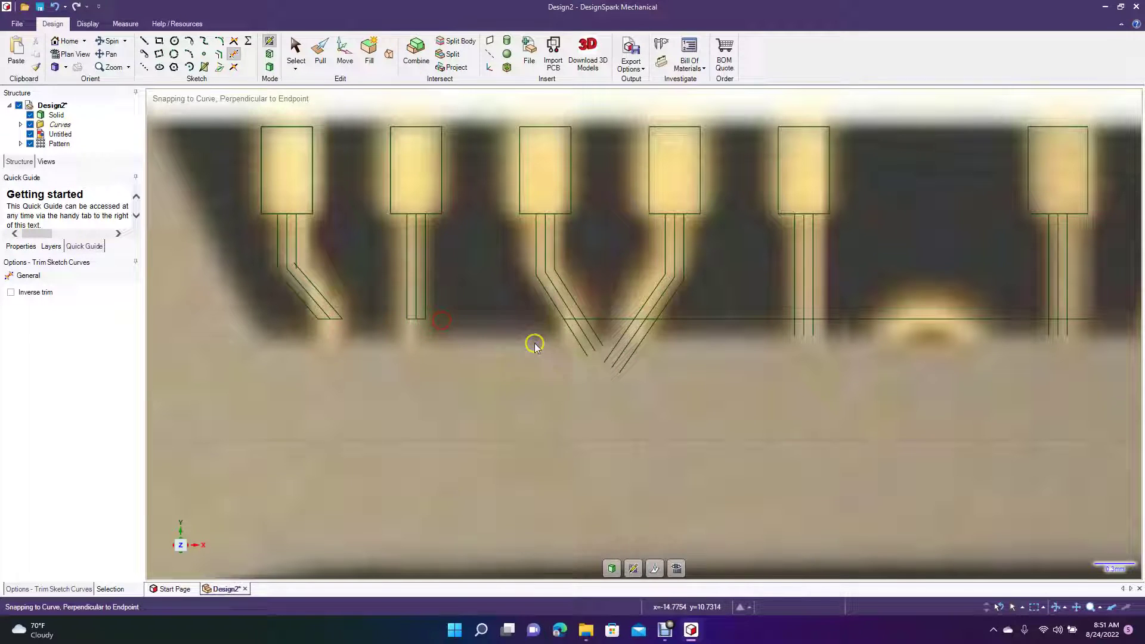
# Trim the third and fourth traces' ends below the horizontal line and the line's excess segments from the third to the fifth trace
pyautogui.click(574, 334)
pyautogui.click(581, 332)
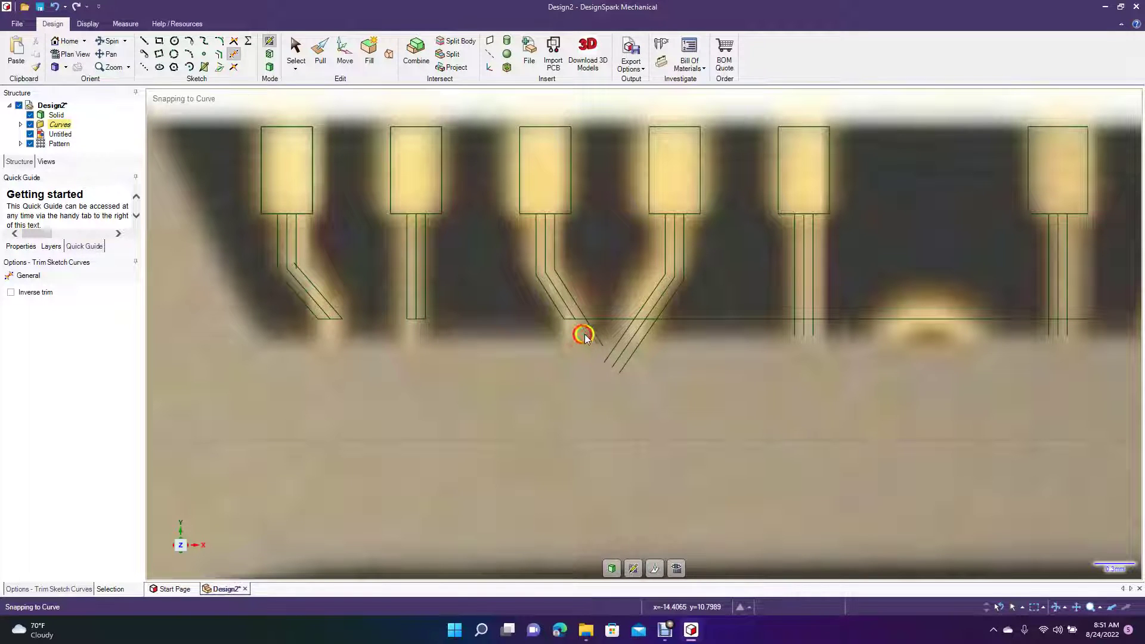
pyautogui.click(593, 336)
pyautogui.click(608, 319)
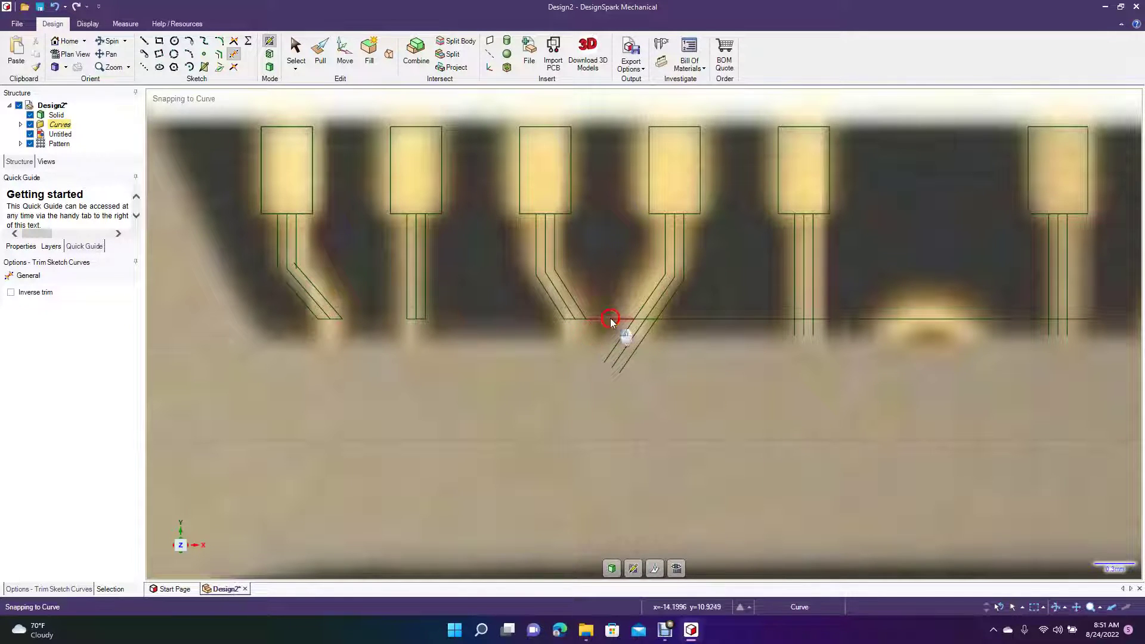
pyautogui.click(608, 353)
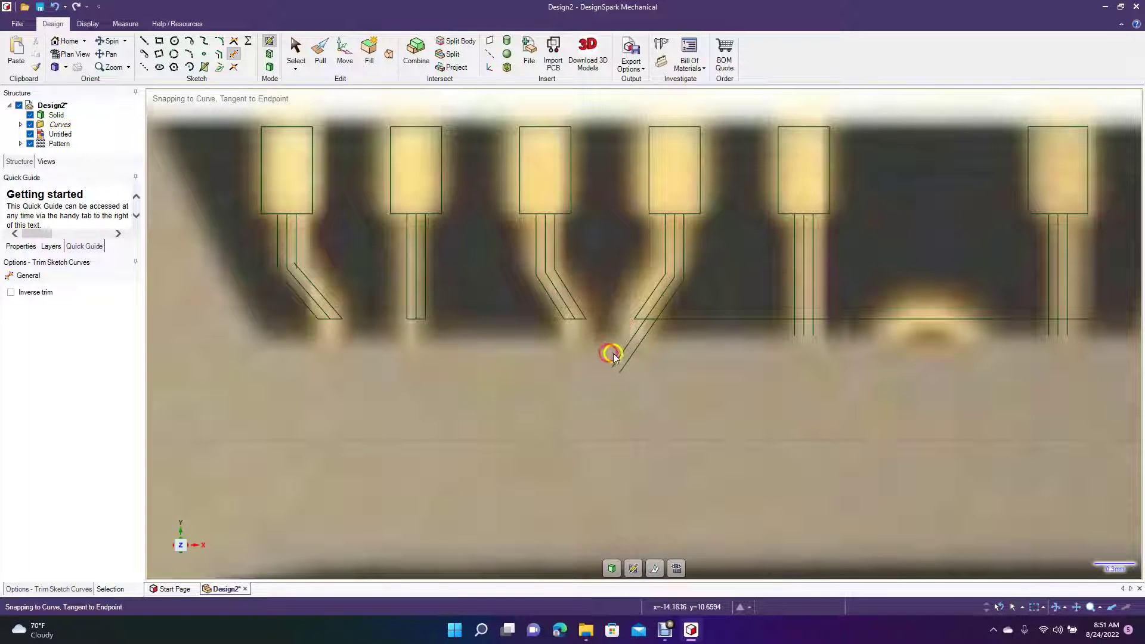
pyautogui.click(619, 358)
pyautogui.click(626, 356)
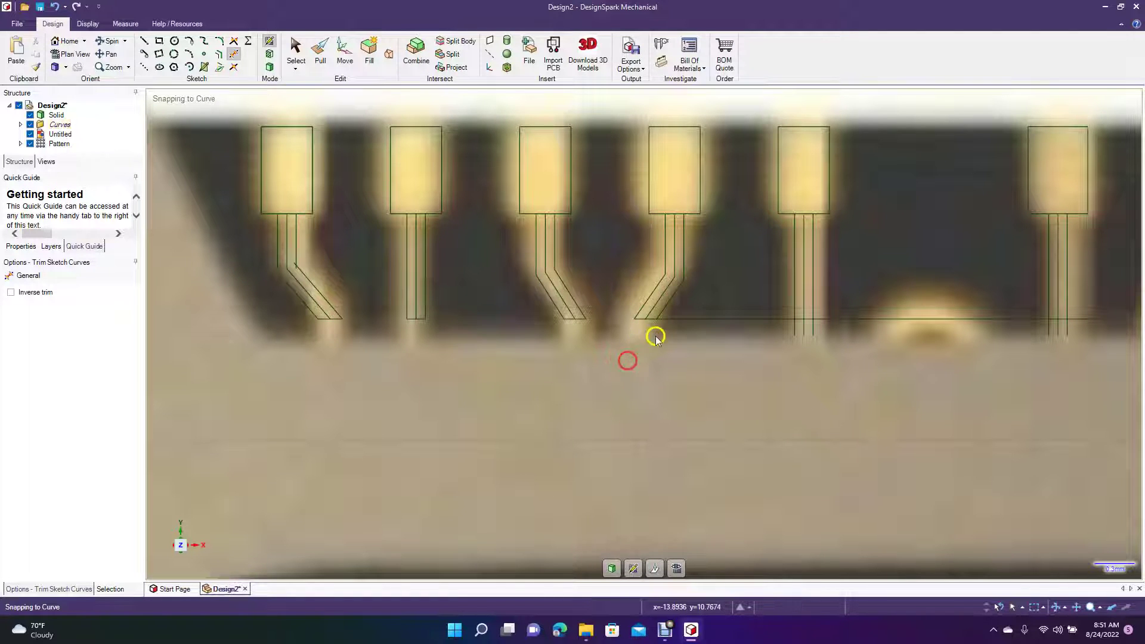
pyautogui.click(678, 320)
# Trim the fifth and sixth traces' ends below the horizontal line and the line's remaining excess segments beside them
pyautogui.click(799, 331)
pyautogui.click(830, 318)
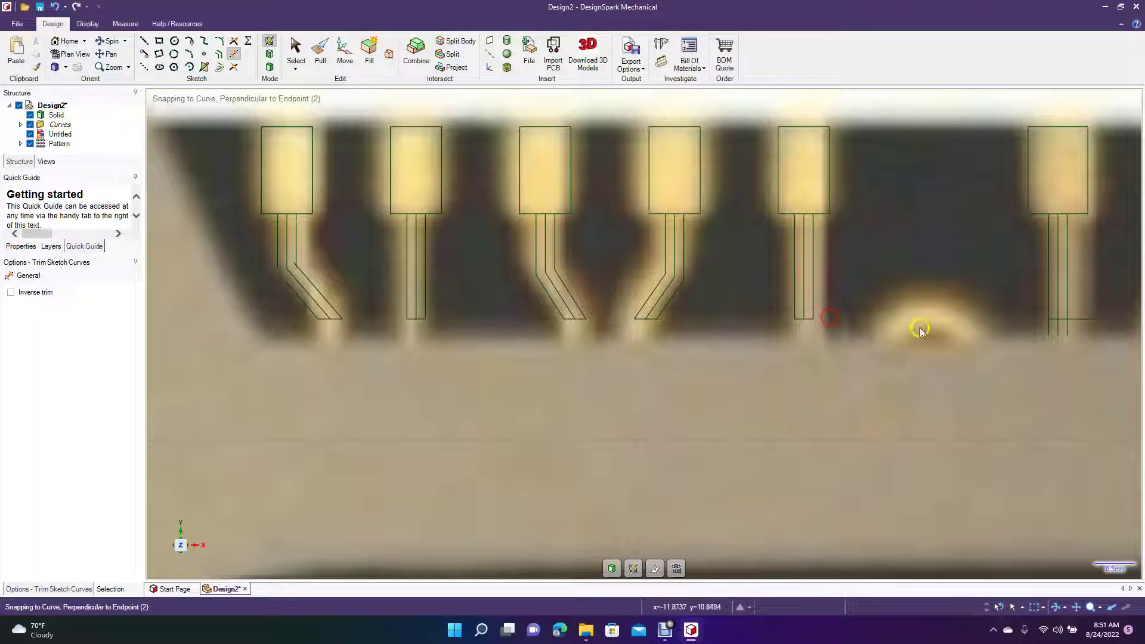
pyautogui.click(1050, 331)
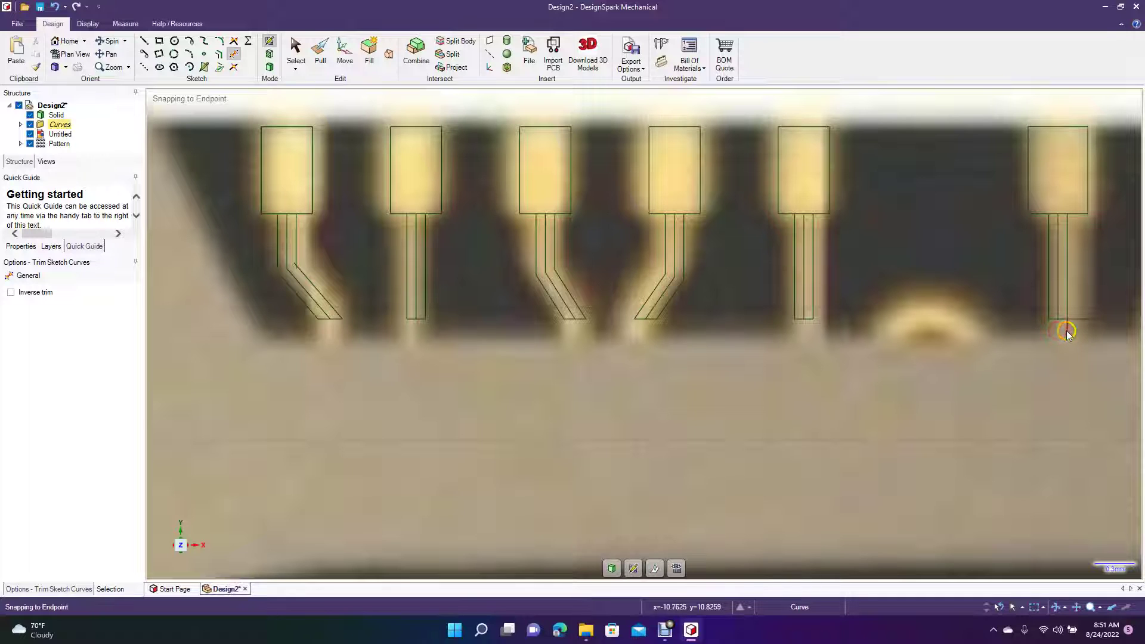
# Trim away the centrelines of the fifth and sixth traces and the pad edge segments where the traces join
pyautogui.click(1057, 293)
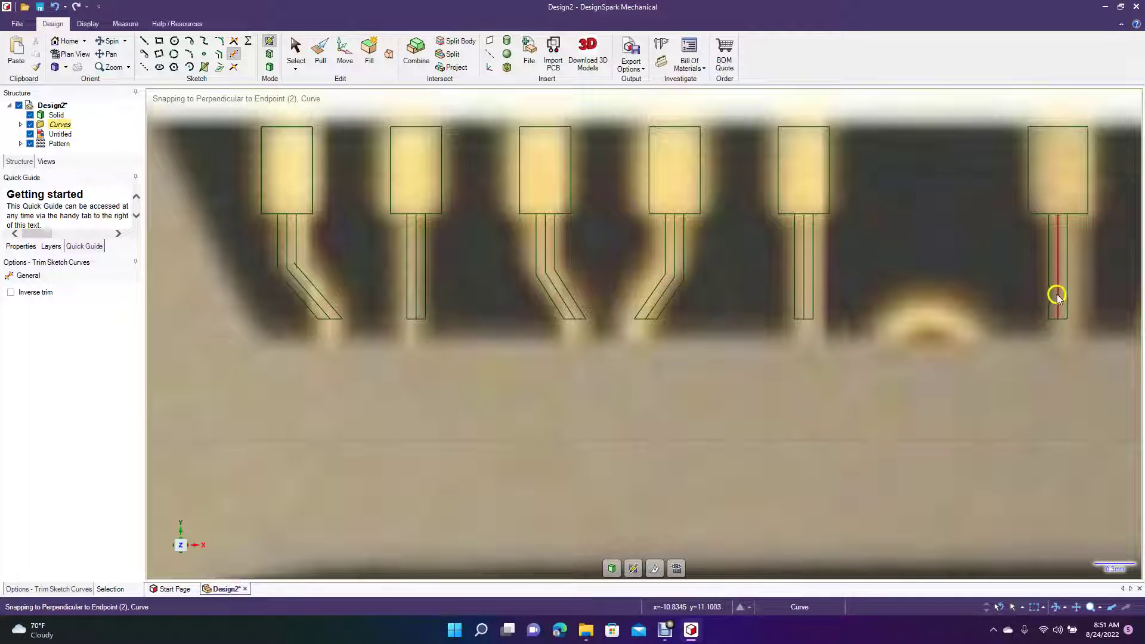
pyautogui.click(804, 277)
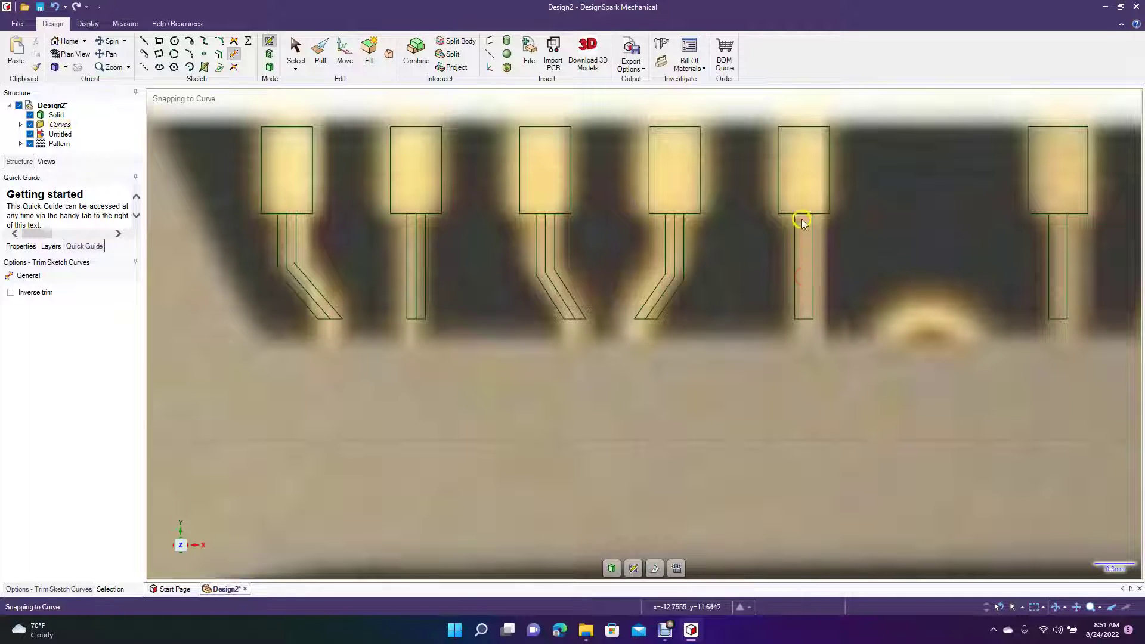
pyautogui.click(802, 217)
pyautogui.click(1060, 213)
# Trim away the bent centrelines of the fourth and third traces and the pad edge segments between their side lines
pyautogui.click(673, 265)
pyautogui.click(666, 289)
pyautogui.click(674, 213)
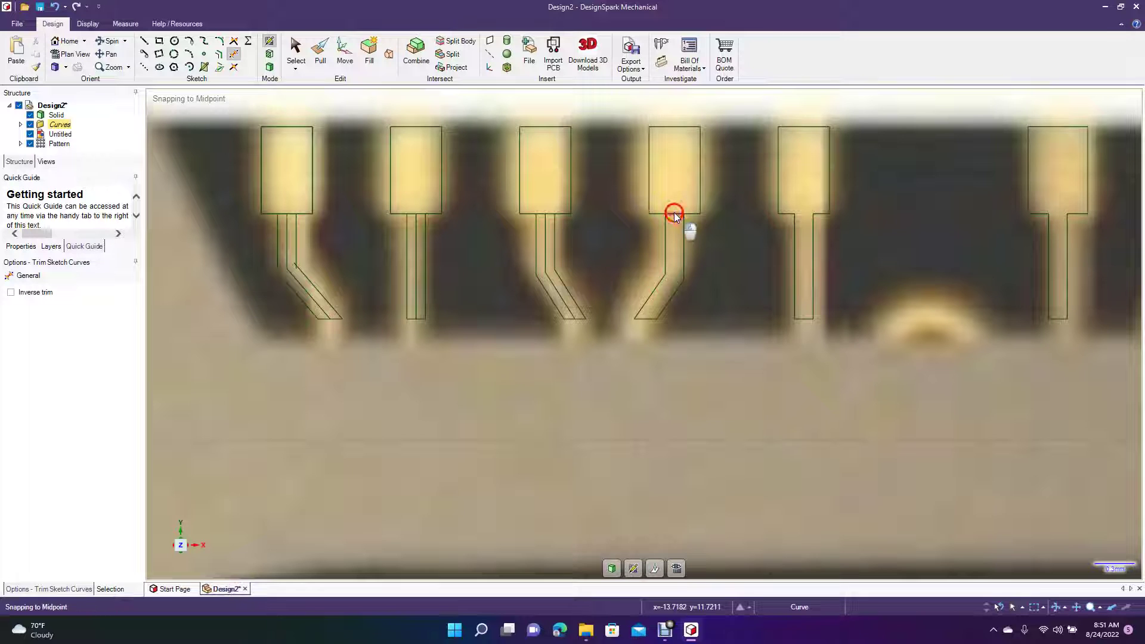
pyautogui.click(549, 216)
pyautogui.click(542, 214)
pyautogui.click(545, 222)
pyautogui.click(547, 293)
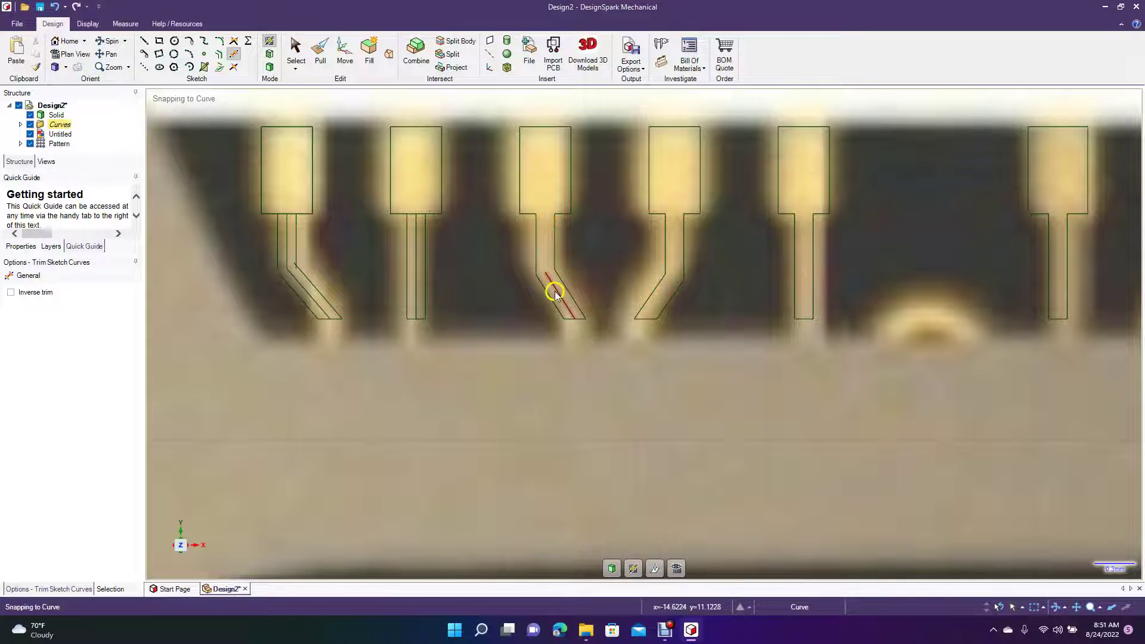
# Trim away the centrelines of the second and first traces and the pad edge segments where these traces meet their pads
pyautogui.click(415, 257)
pyautogui.click(416, 213)
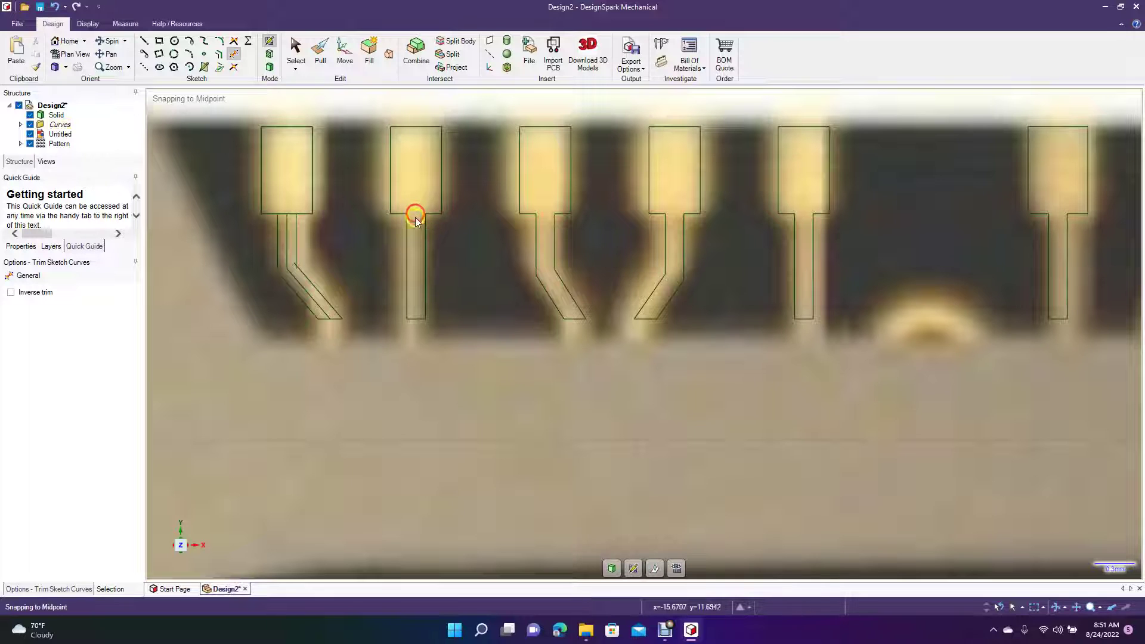
pyautogui.click(290, 287)
pyautogui.click(235, 42)
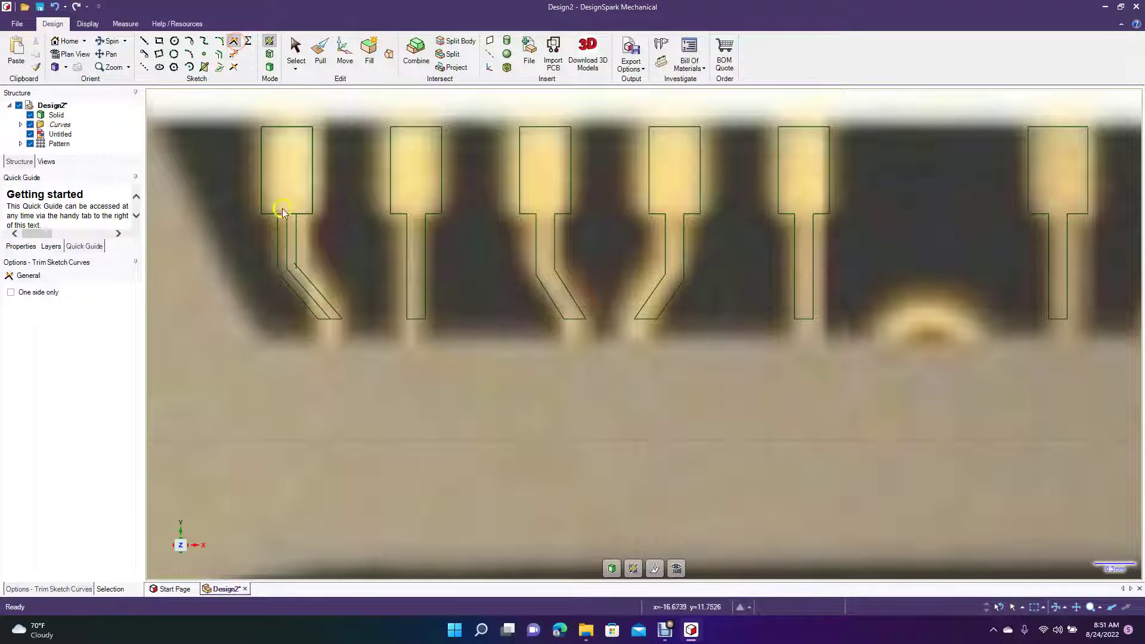
pyautogui.click(280, 277)
pyautogui.click(234, 54)
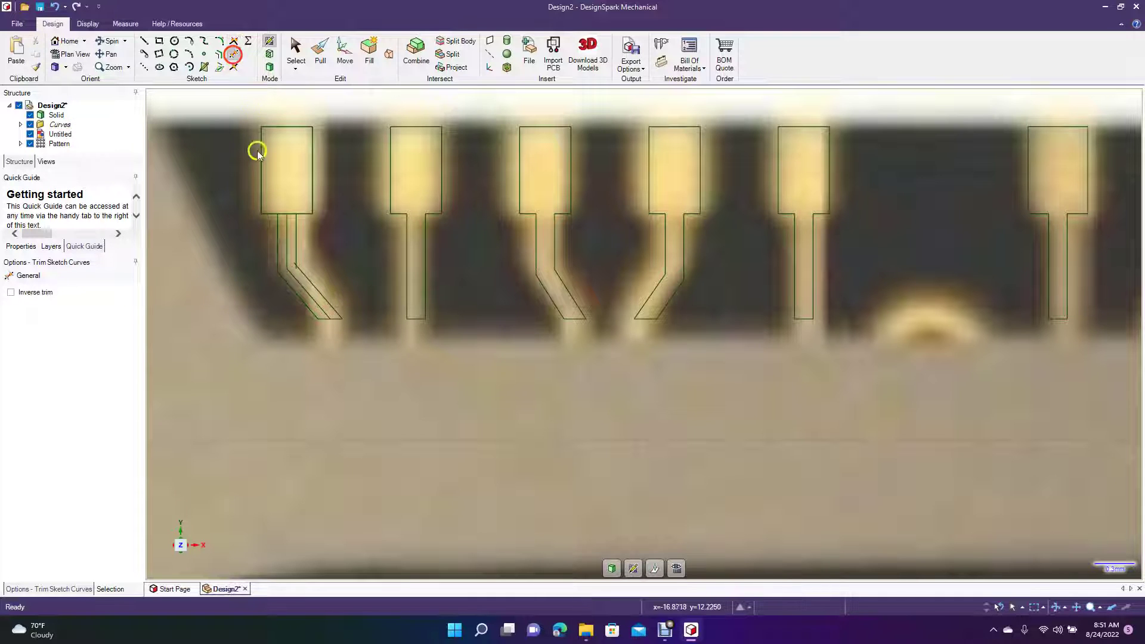
pyautogui.click(287, 232)
pyautogui.click(293, 268)
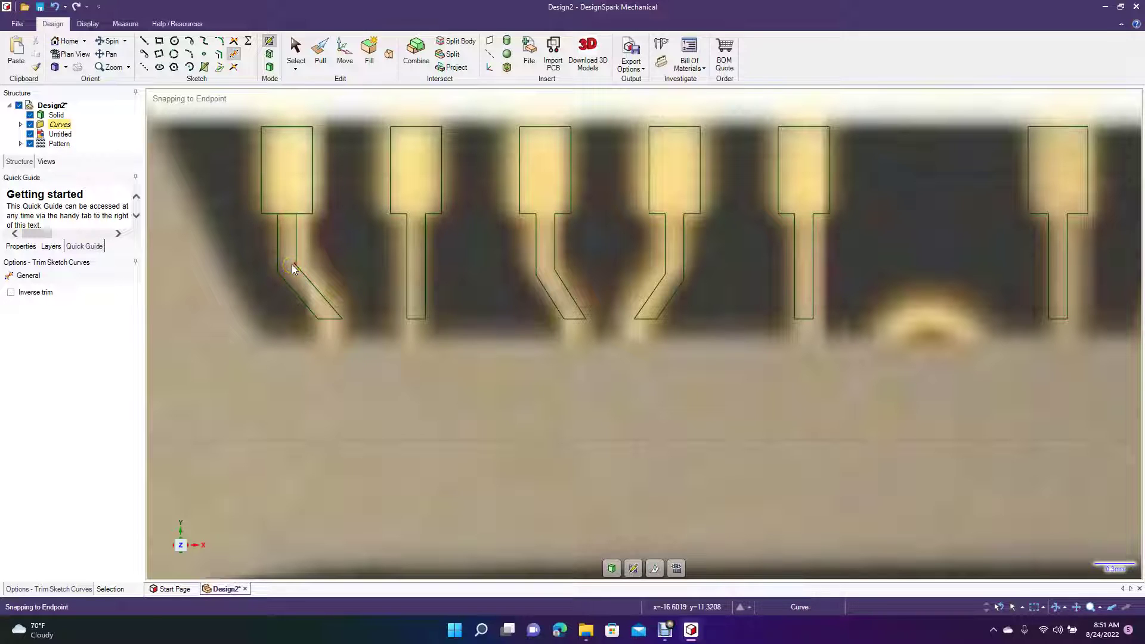
pyautogui.click(286, 214)
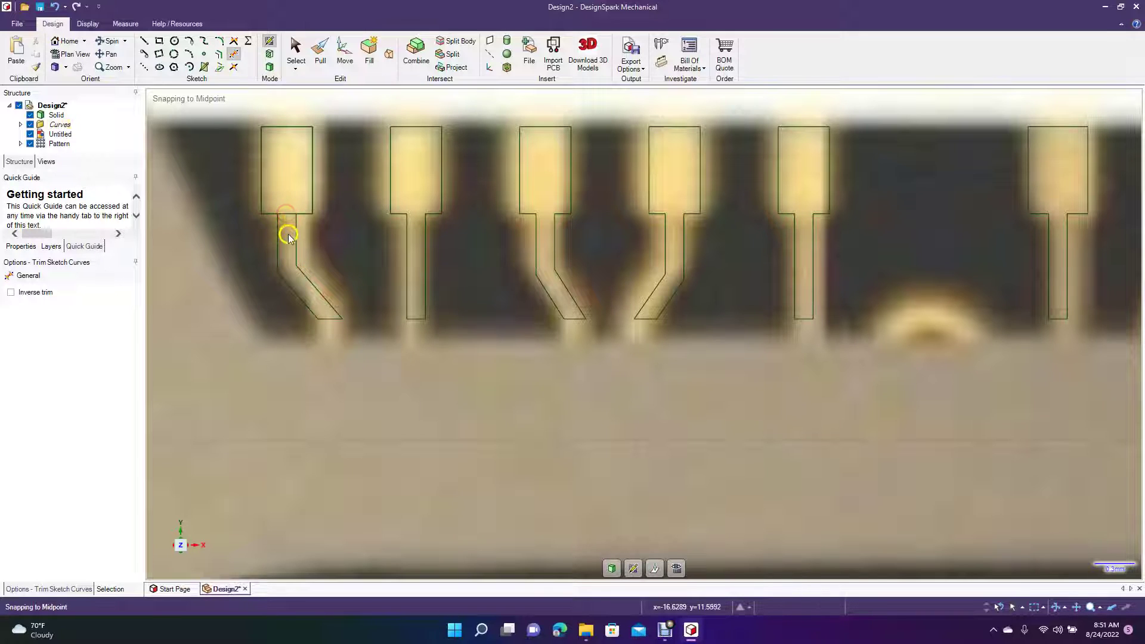
pyautogui.click(287, 214)
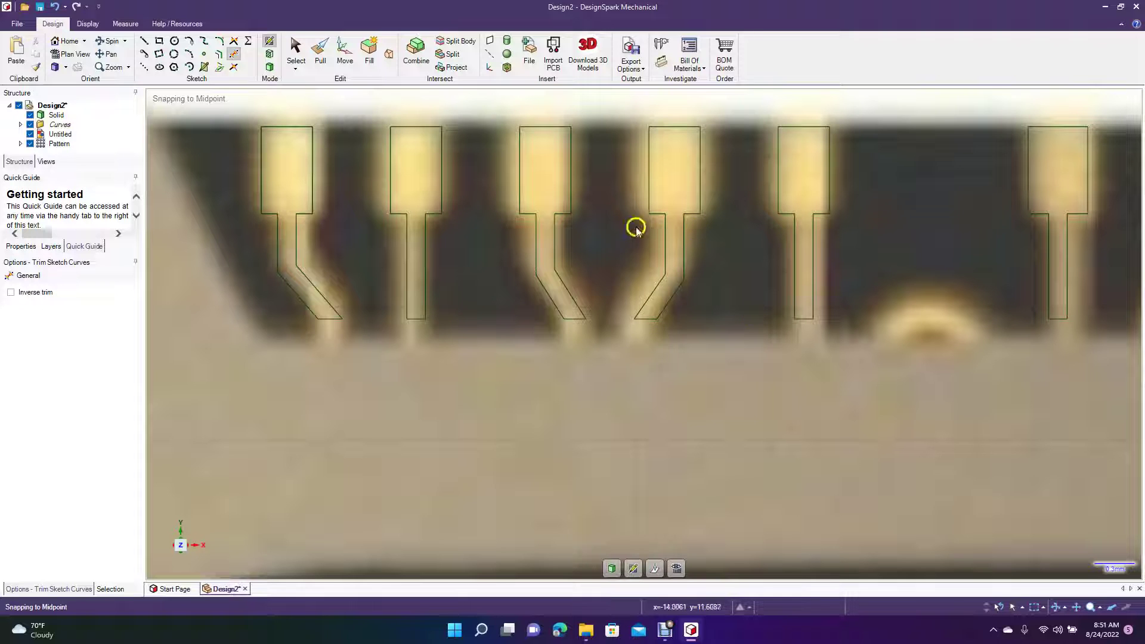
# Switch to 3D mode and move the board reference image sideways, clear of the traced pads
pyautogui.scroll(-4, 516, 424)
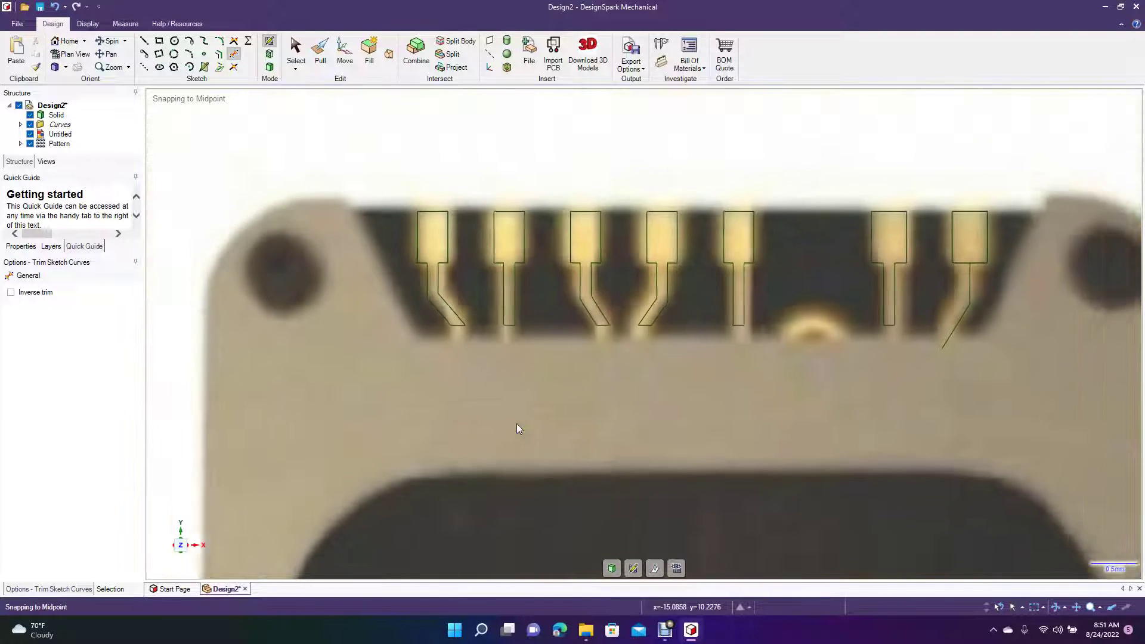
pyautogui.scroll(-5, 517, 424)
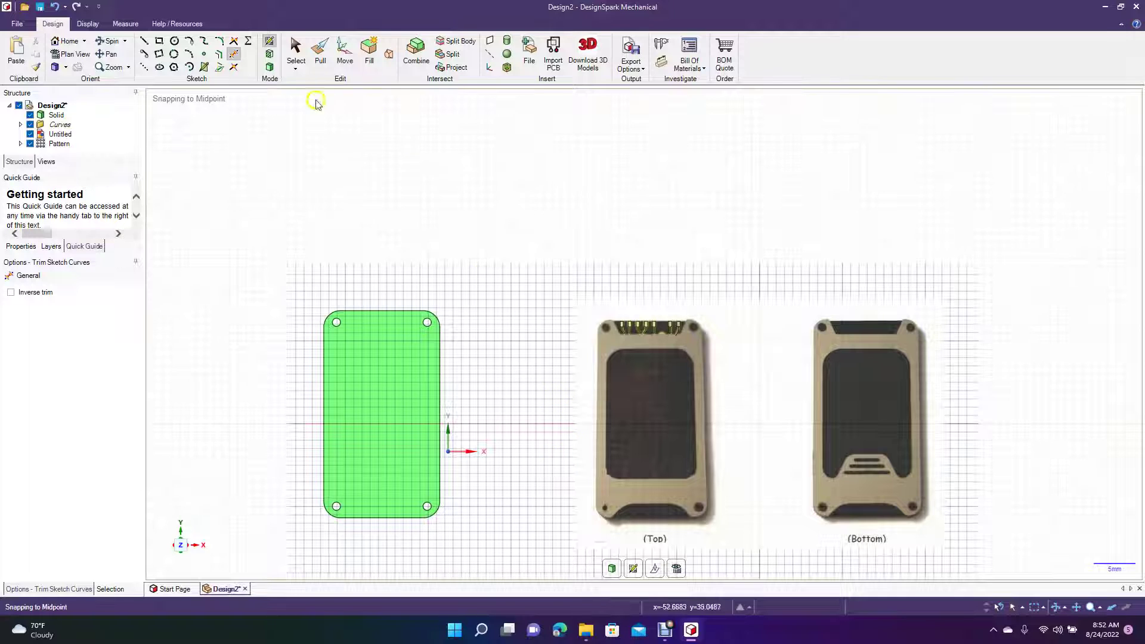
pyautogui.click(269, 68)
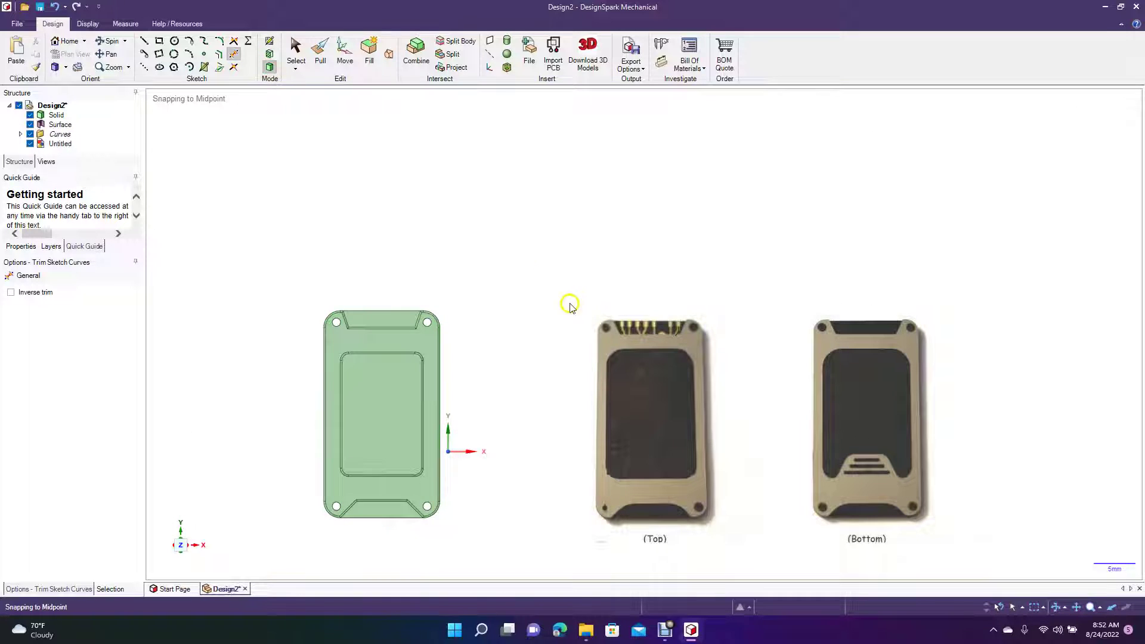
pyautogui.click(646, 397)
pyautogui.click(296, 49)
pyautogui.click(642, 435)
pyautogui.moveTo(642, 434); pyautogui.dragTo(818, 439)
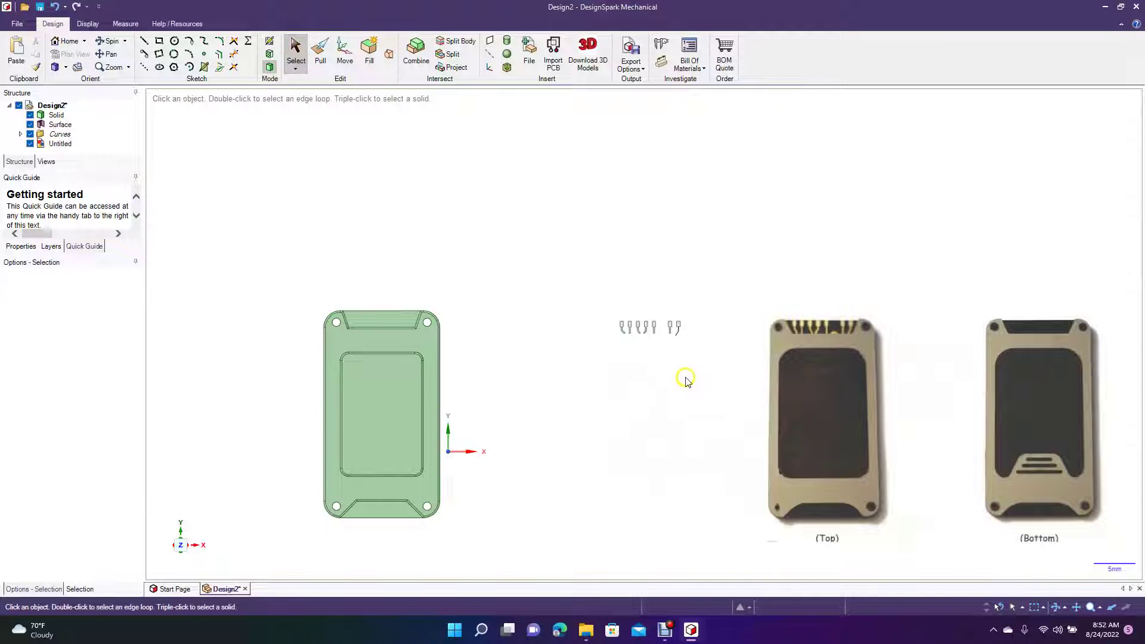
# Delete the seventh pad's rectangular face and the two leftover centreline segments of its trace
pyautogui.keyDown('ctrl'); pyautogui.scroll(5, 685, 380); pyautogui.keyUp('ctrl')
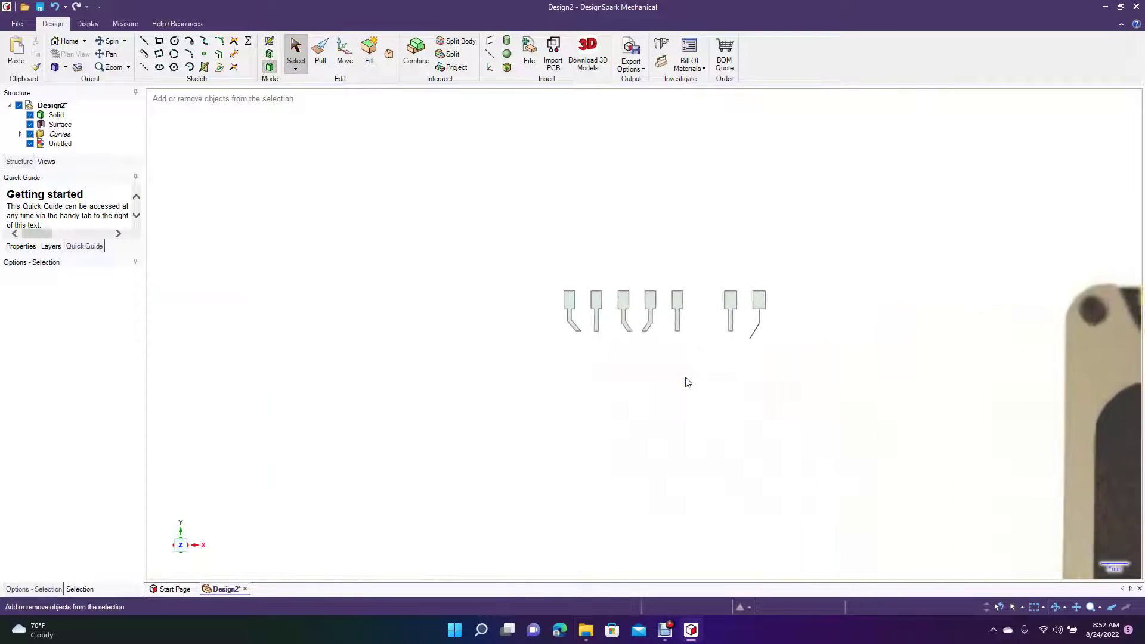
pyautogui.click(783, 319)
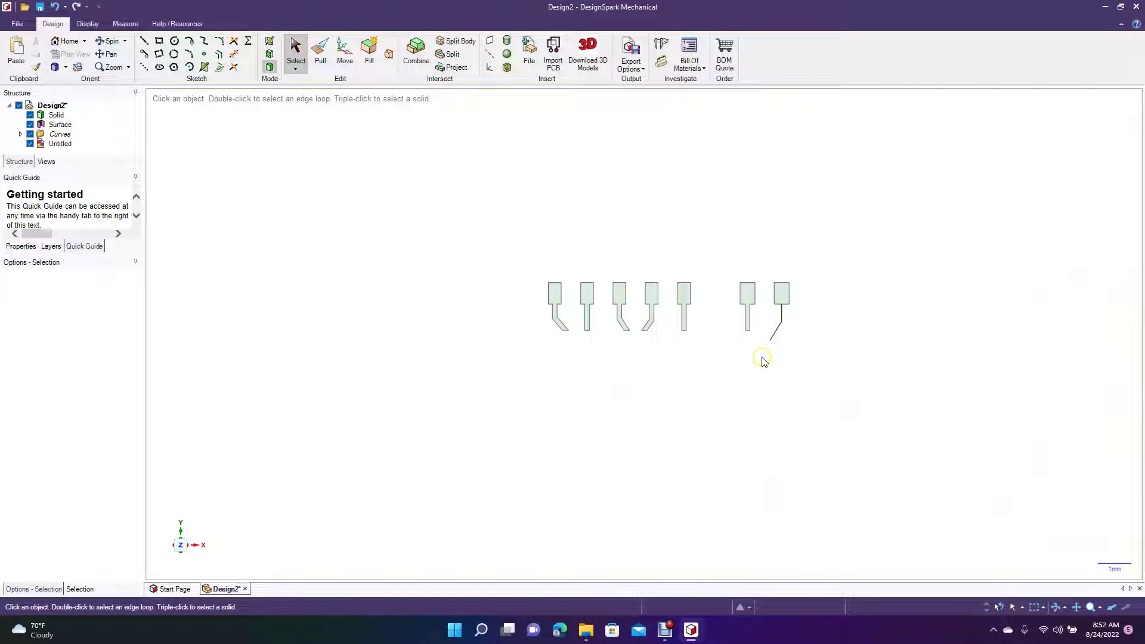
pyautogui.scroll(3, 764, 362)
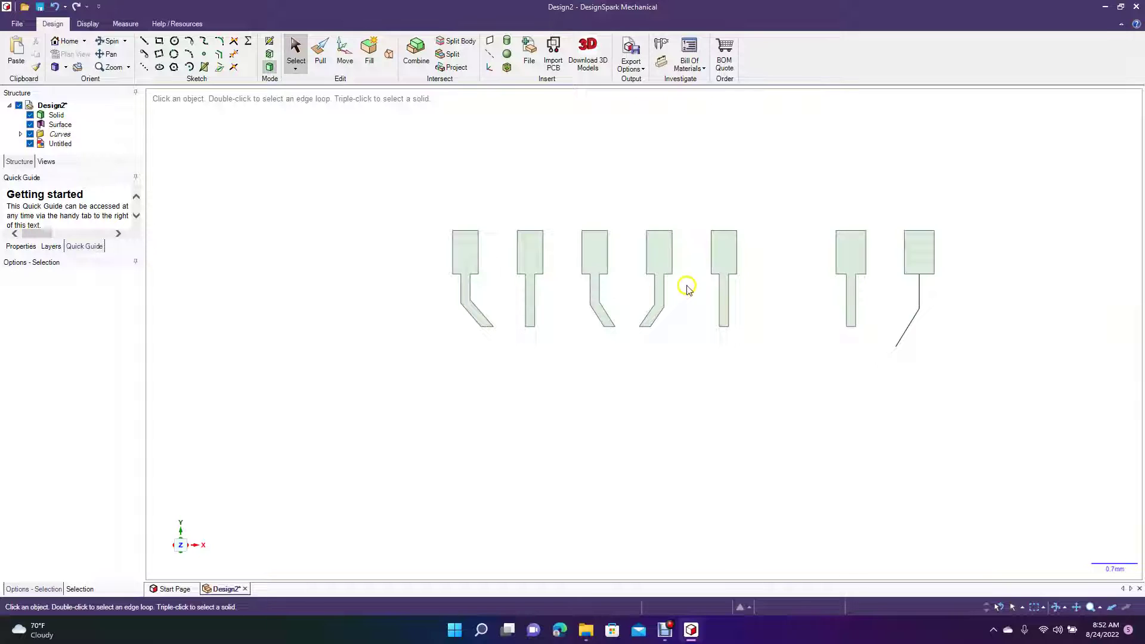
pyautogui.click(647, 314)
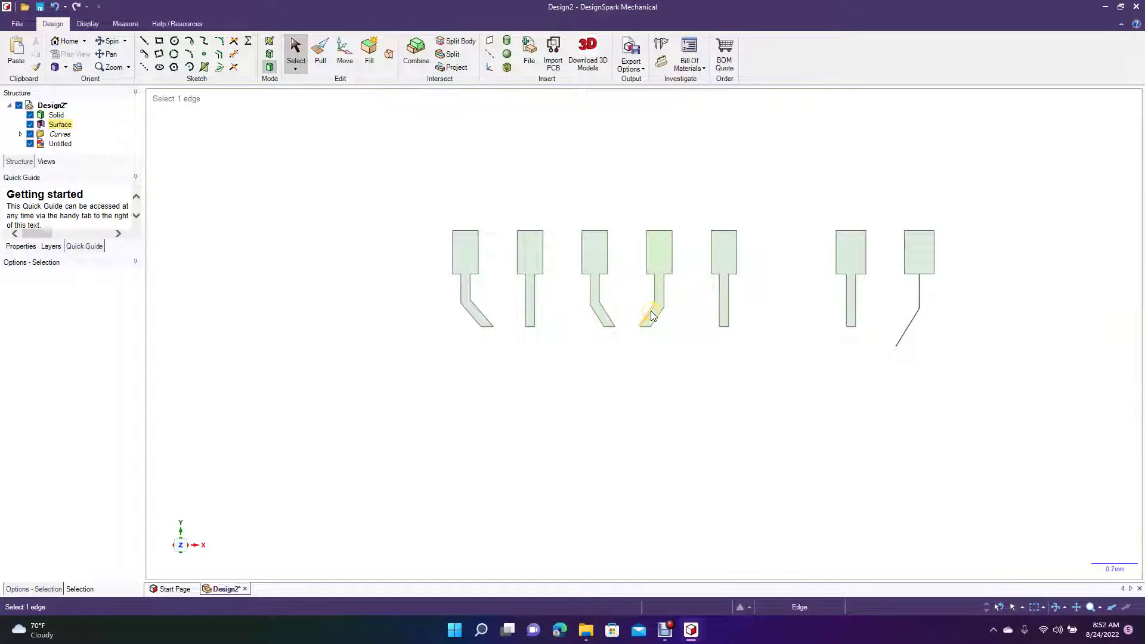
pyautogui.click(296, 51)
pyautogui.click(846, 258)
pyautogui.moveTo(886, 213); pyautogui.dragTo(992, 398)
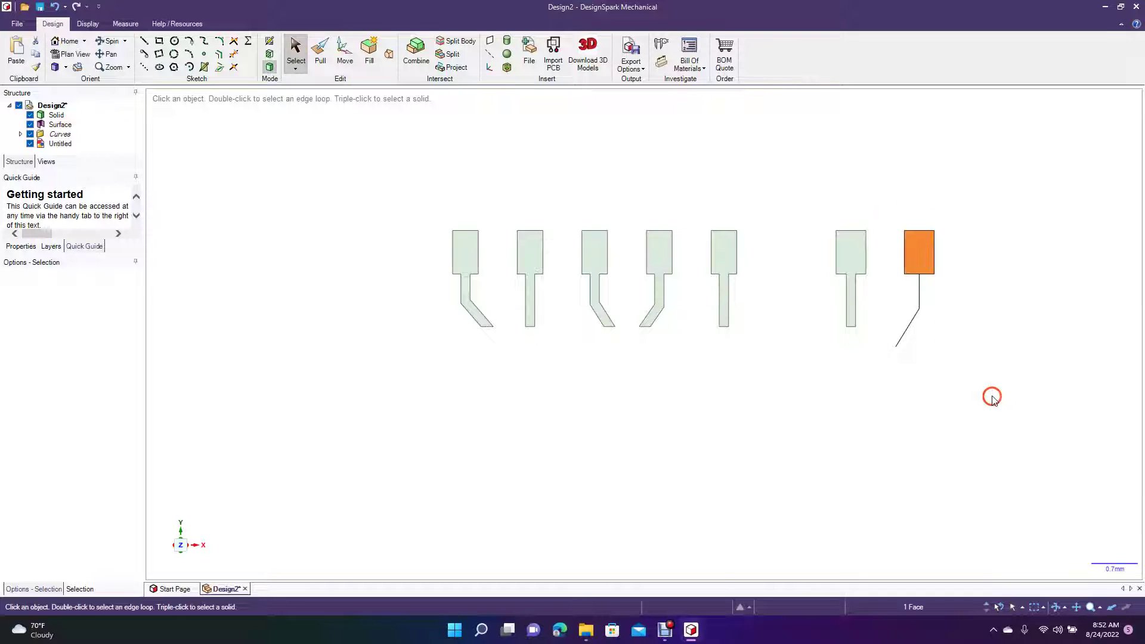
pyautogui.press('Delete')
pyautogui.click(904, 330)
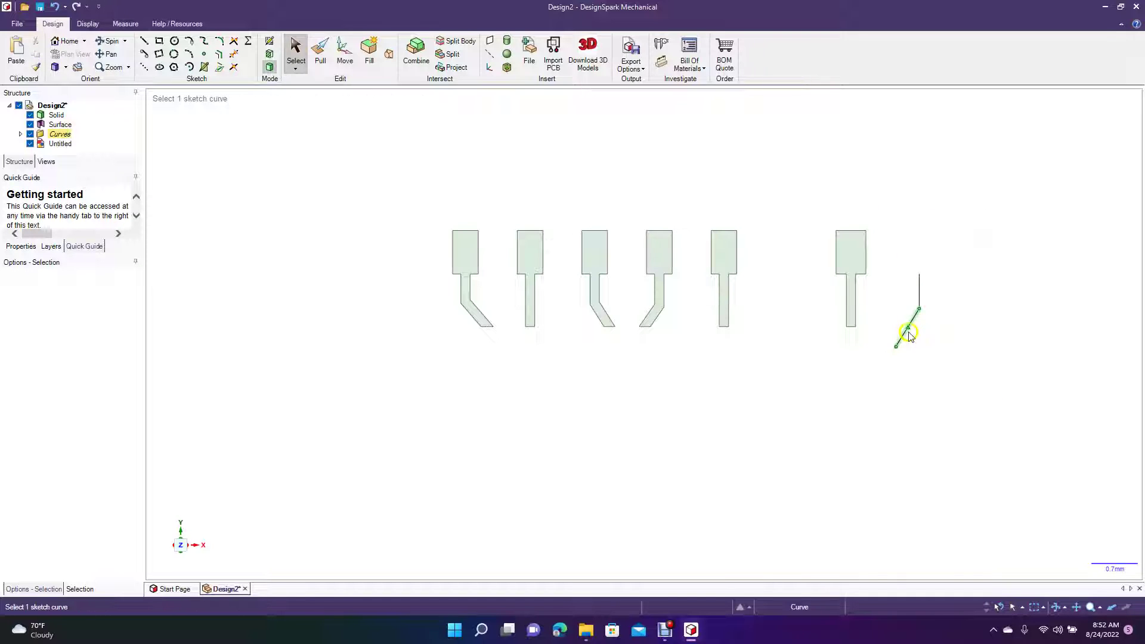
pyautogui.press('Escape')
pyautogui.press('Delete')
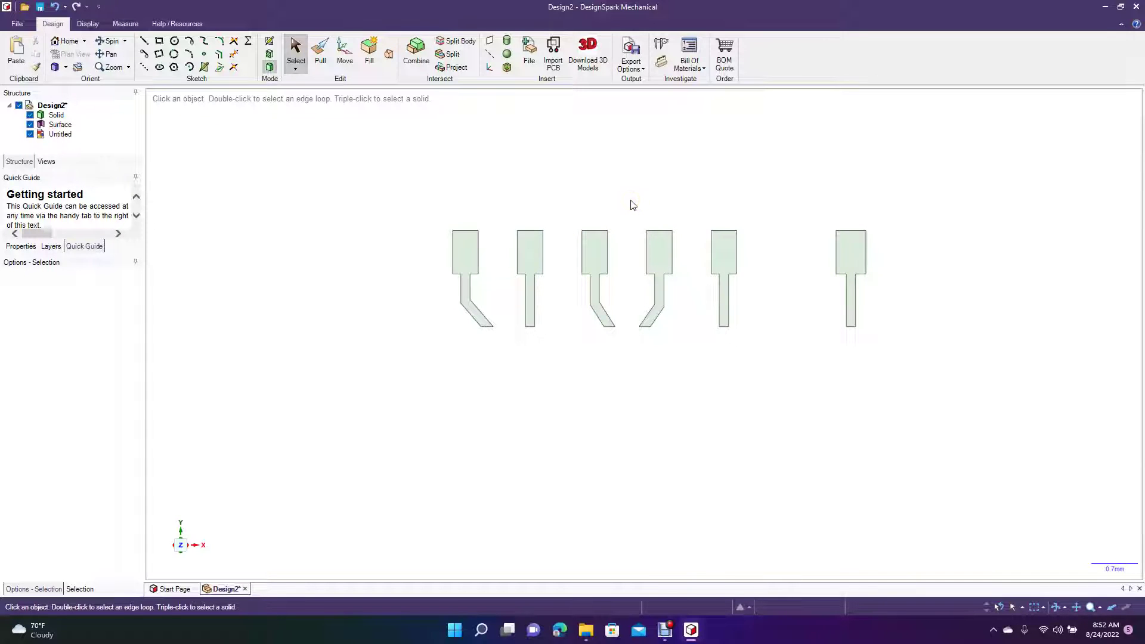
# Duplicate the fourth pad with its bent trace and move the copy about 3.69 mm along X, beyond the sixth pad
pyautogui.moveTo(629, 204); pyautogui.dragTo(691, 360)
pyautogui.hotkey('ctrl', 'c')
pyautogui.hotkey('ctrl', 'v')
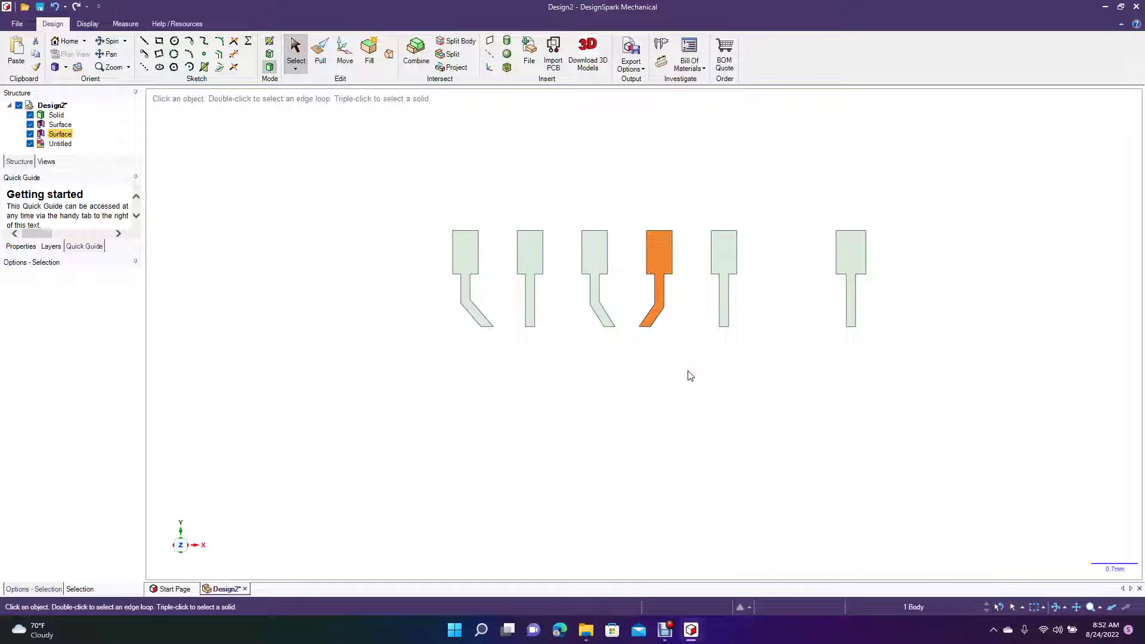
pyautogui.click(343, 57)
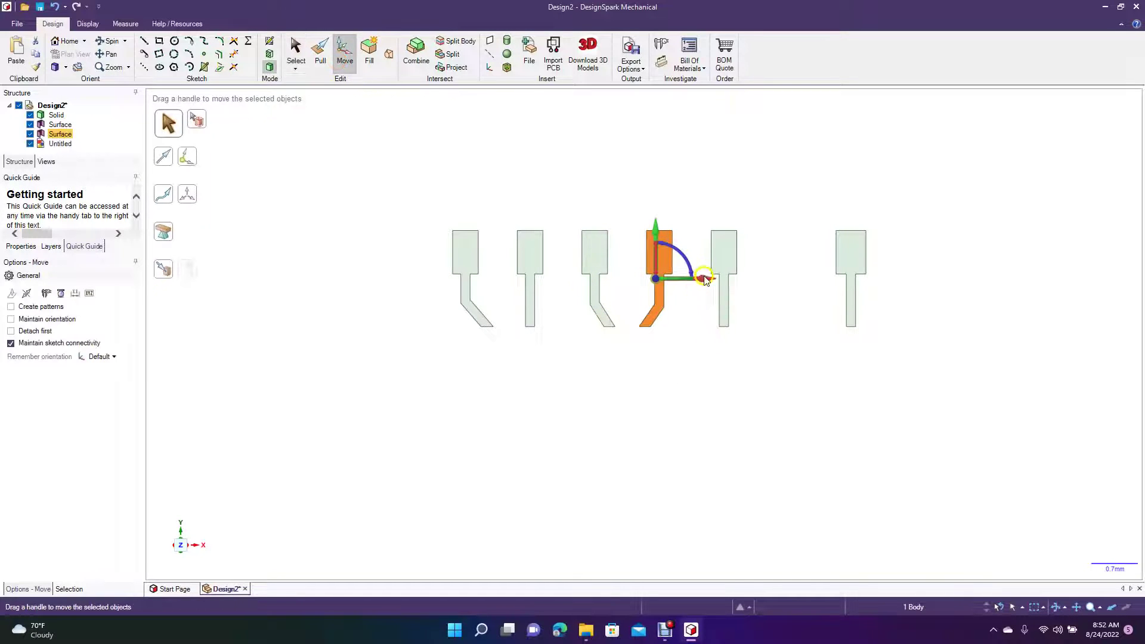
pyautogui.moveTo(705, 281); pyautogui.dragTo(949, 269)
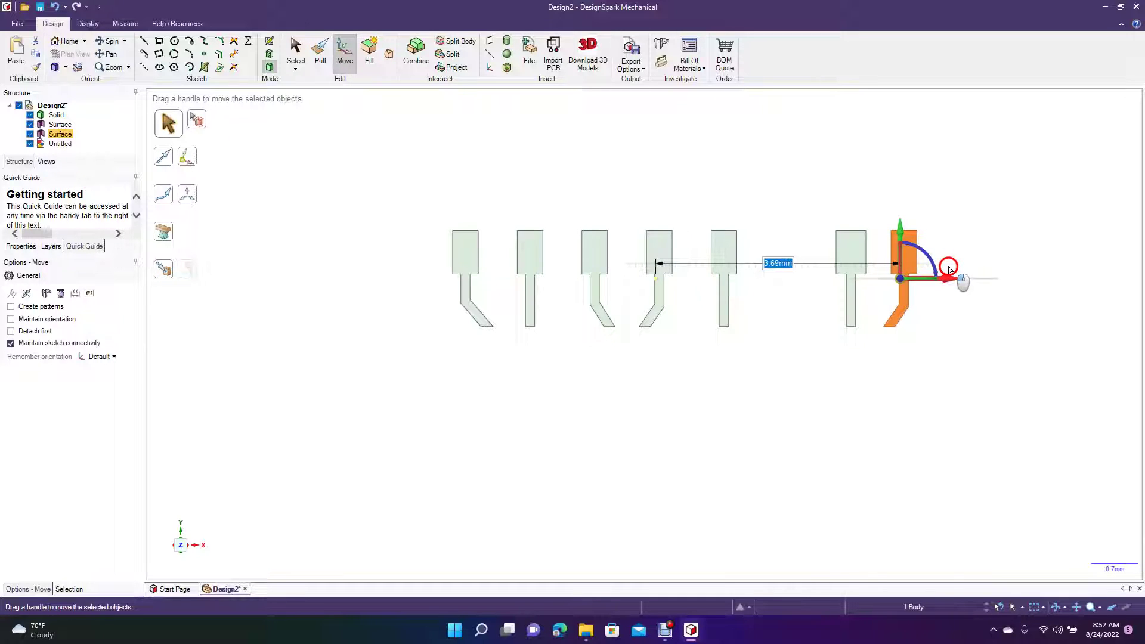
pyautogui.click(961, 344)
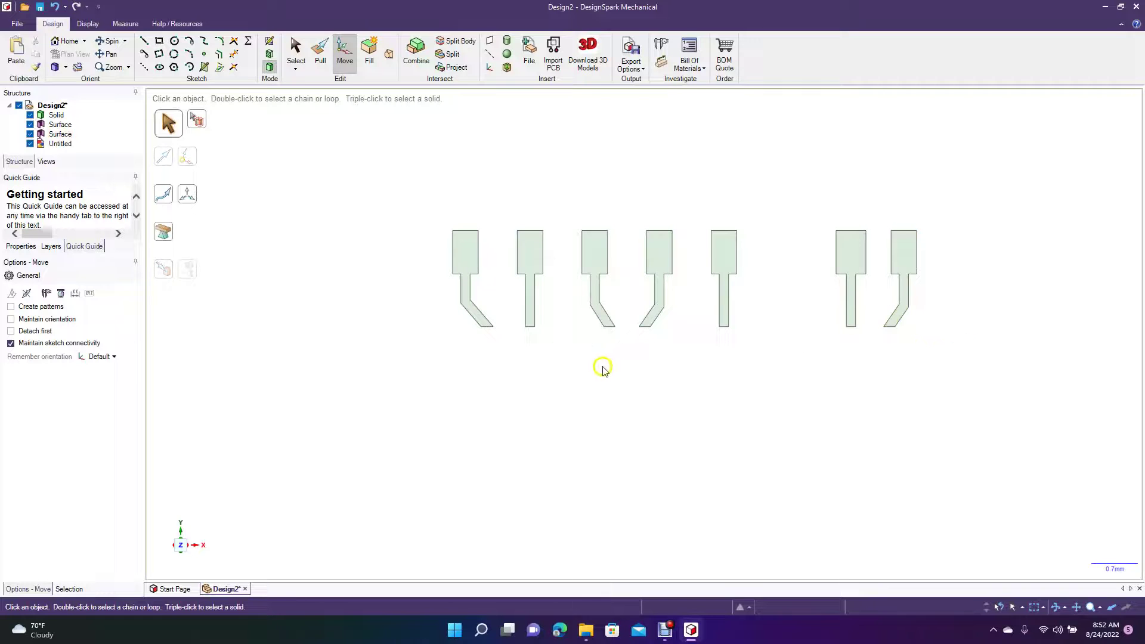
# Move all the contact pads about 32.68 mm along X onto the recess at the board model's upper edge
pyautogui.scroll(-5, 605, 370)
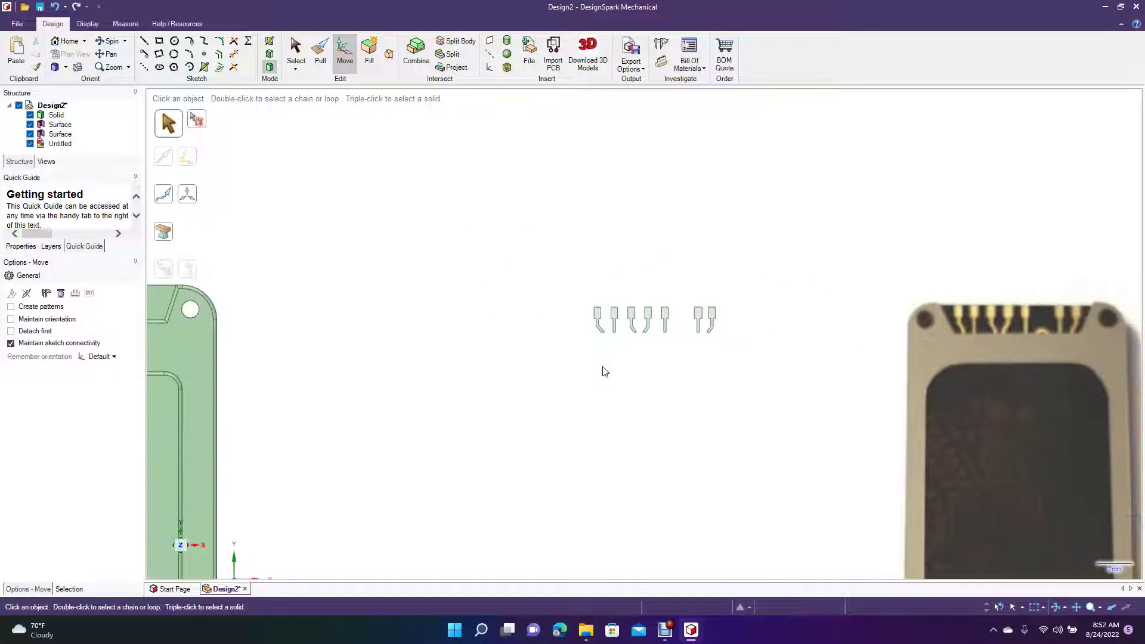
pyautogui.scroll(-3, 604, 371)
pyautogui.moveTo(590, 312); pyautogui.dragTo(426, 365)
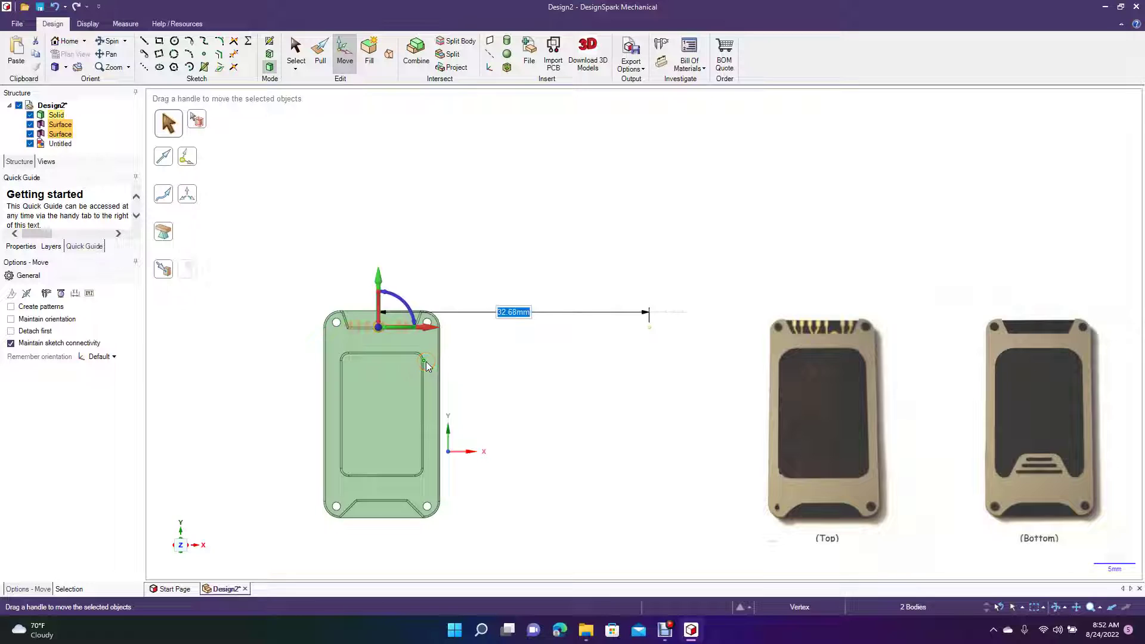
# Move the contact pads about 0.86 mm up along Y and about 0.32 mm along X within the upper recess
pyautogui.scroll(3, 427, 365)
pyautogui.click(112, 57)
pyautogui.moveTo(286, 225); pyautogui.dragTo(614, 256)
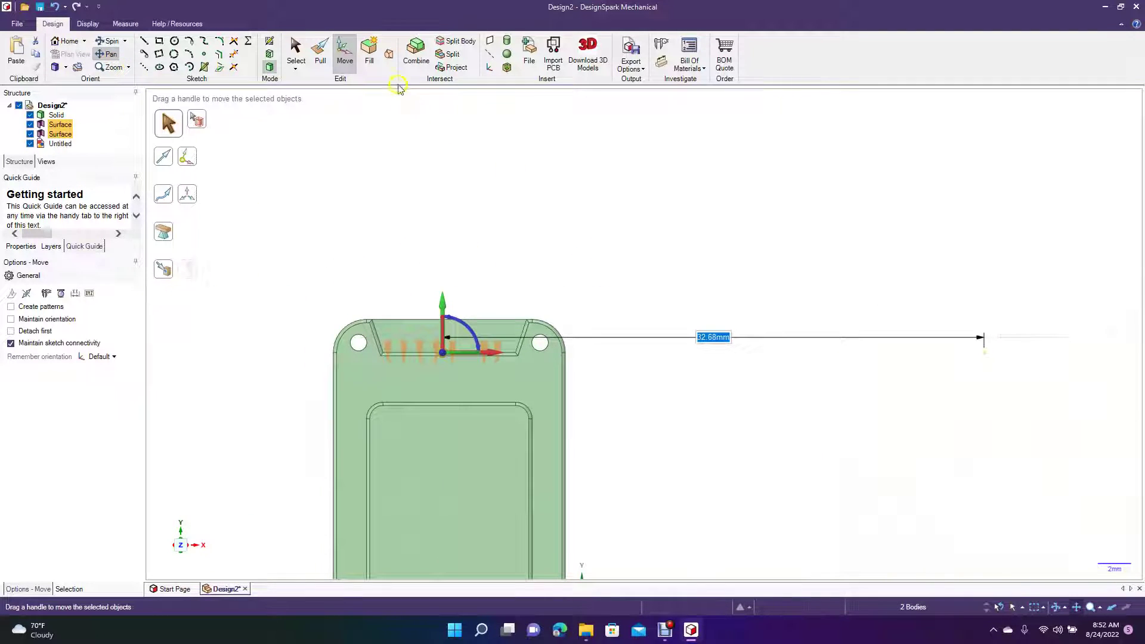
pyautogui.click(346, 59)
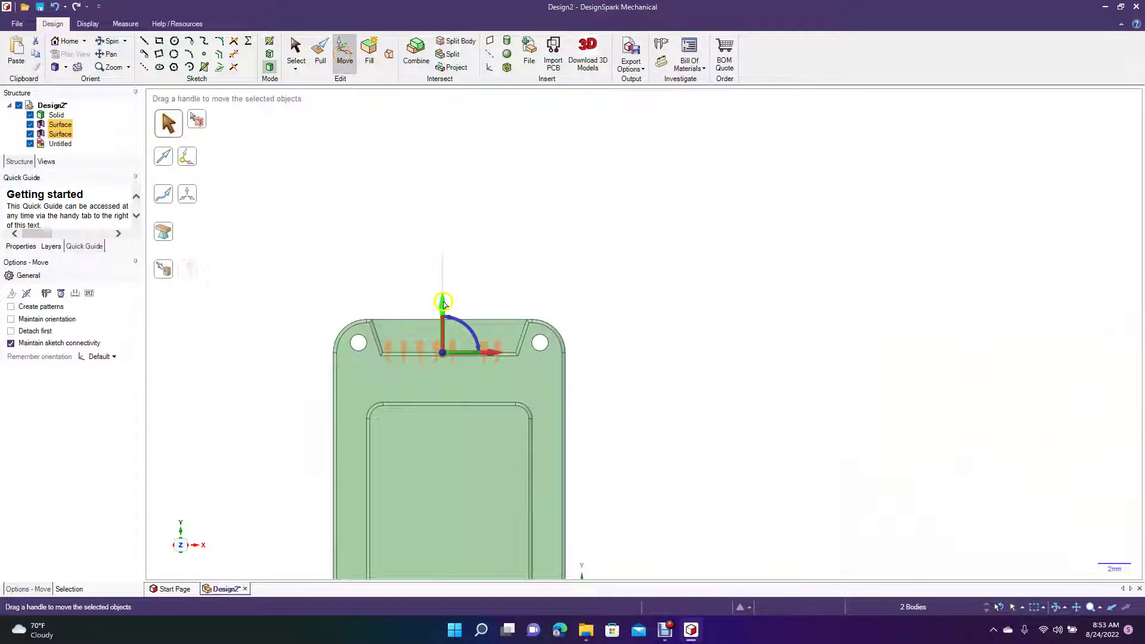
pyautogui.moveTo(443, 303); pyautogui.dragTo(443, 288)
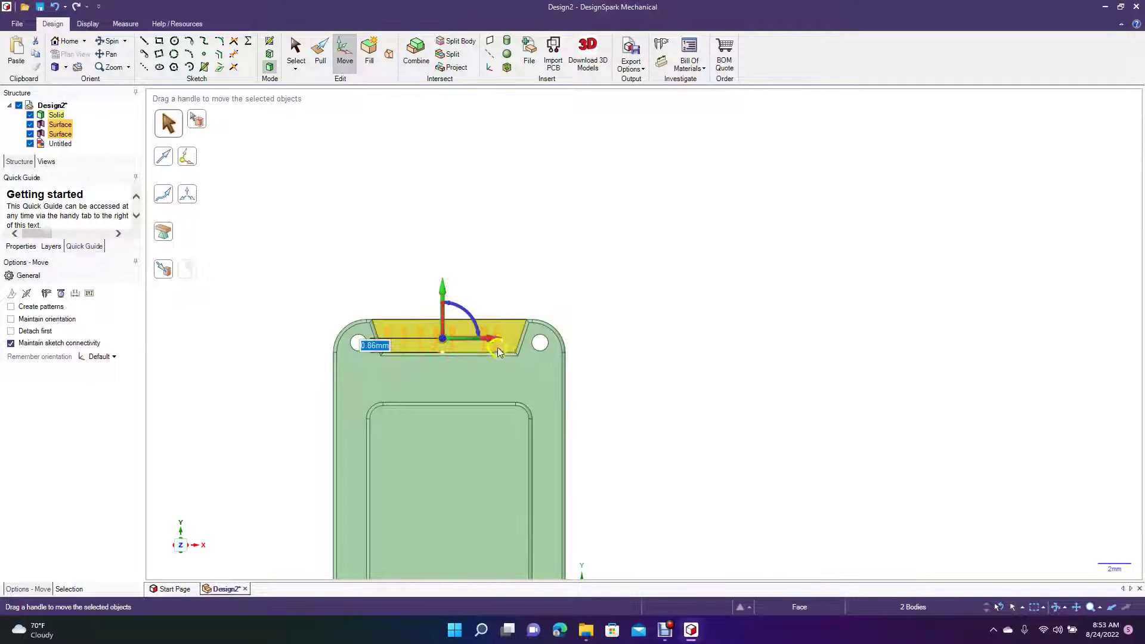
pyautogui.moveTo(495, 342); pyautogui.dragTo(499, 342)
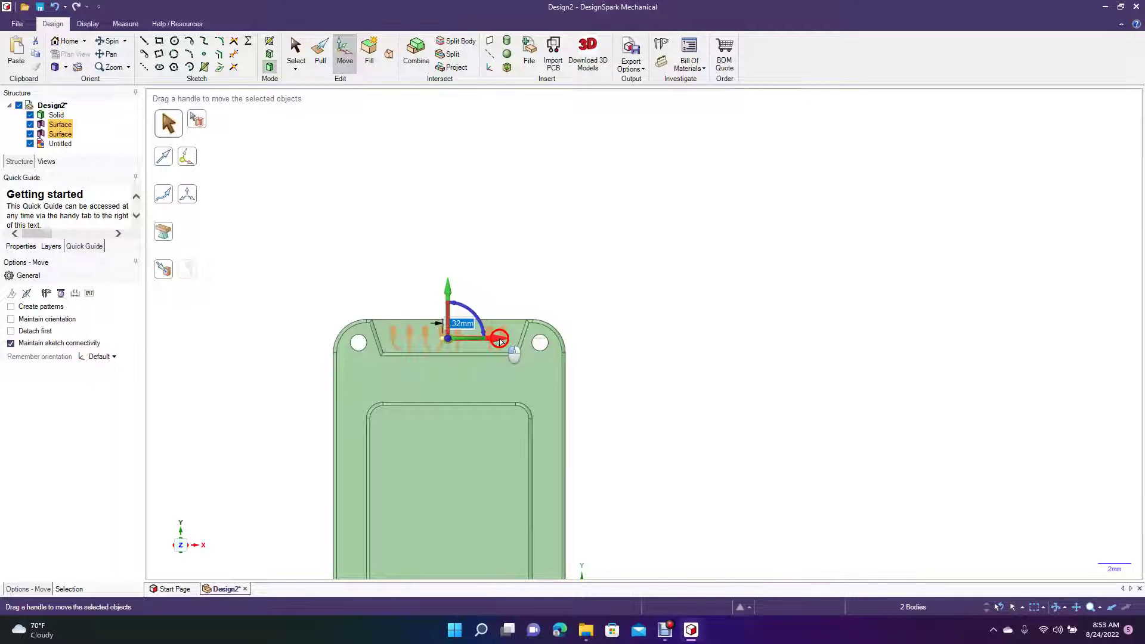
# Nudge all the contact pads about 0.09 mm down along Y, towards the recess's lower edge
pyautogui.scroll(3, 500, 342)
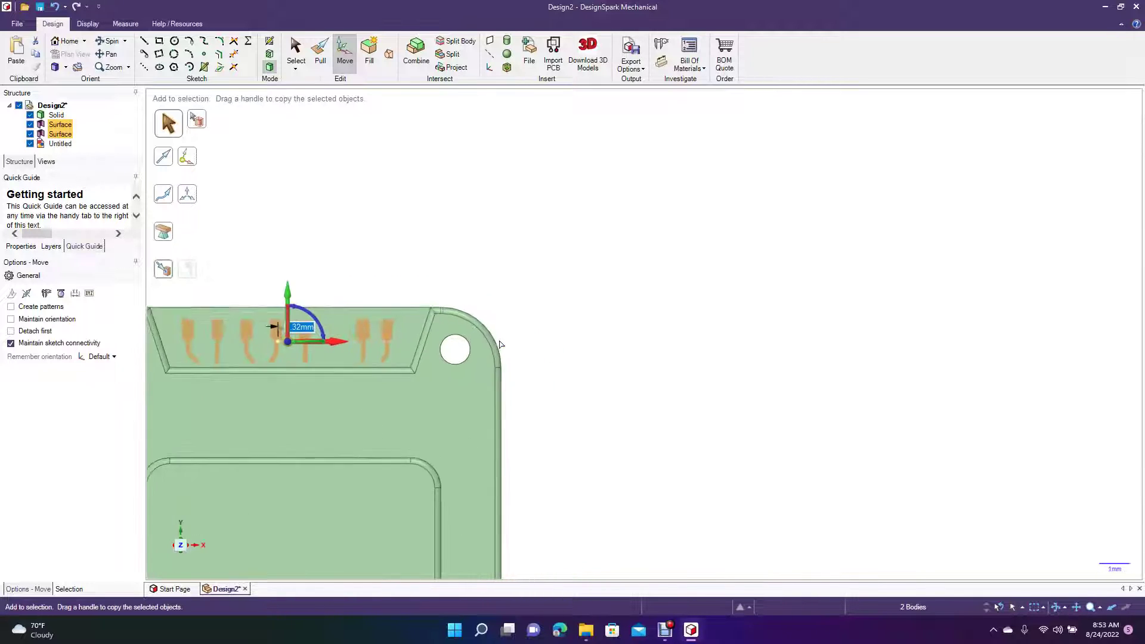
pyautogui.click(111, 54)
pyautogui.moveTo(277, 167); pyautogui.dragTo(581, 147)
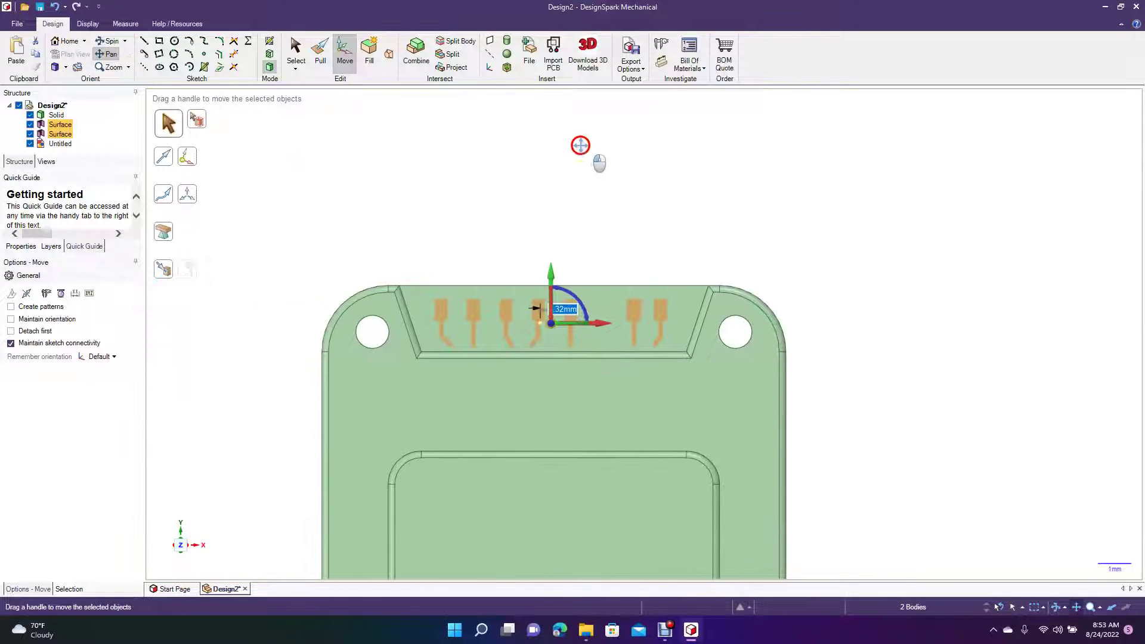
pyautogui.click(344, 60)
pyautogui.moveTo(554, 276); pyautogui.dragTo(554, 279)
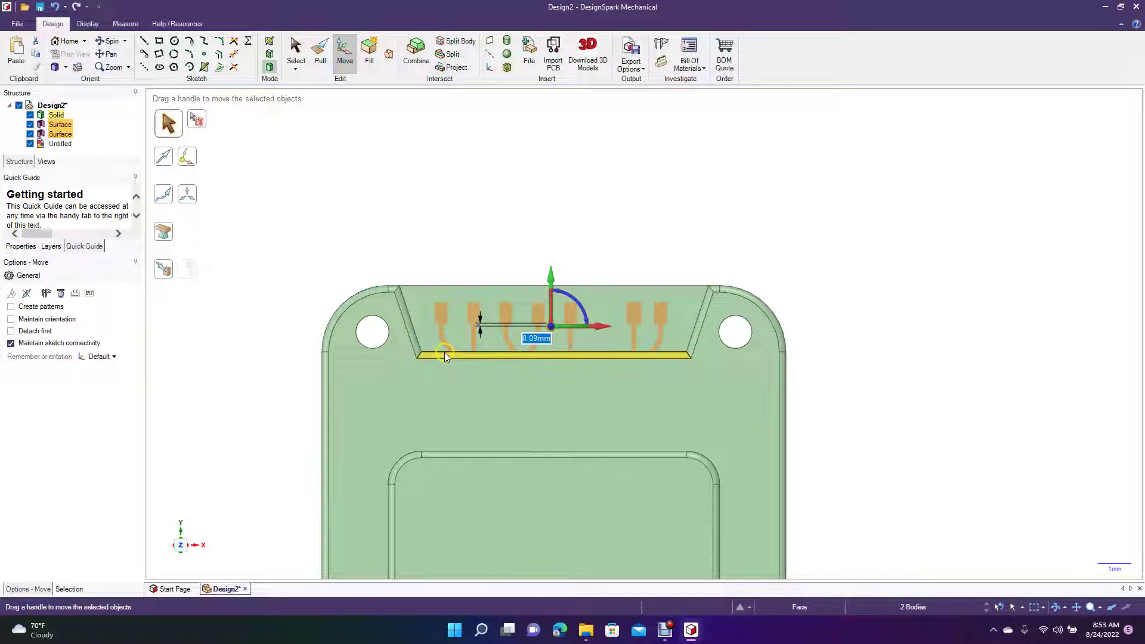
# Try to extrude the seven contact pad faces about 0.54 mm to one side, out of the recess
pyautogui.click(108, 40)
pyautogui.moveTo(348, 144); pyautogui.dragTo(302, 192)
pyautogui.click(320, 58)
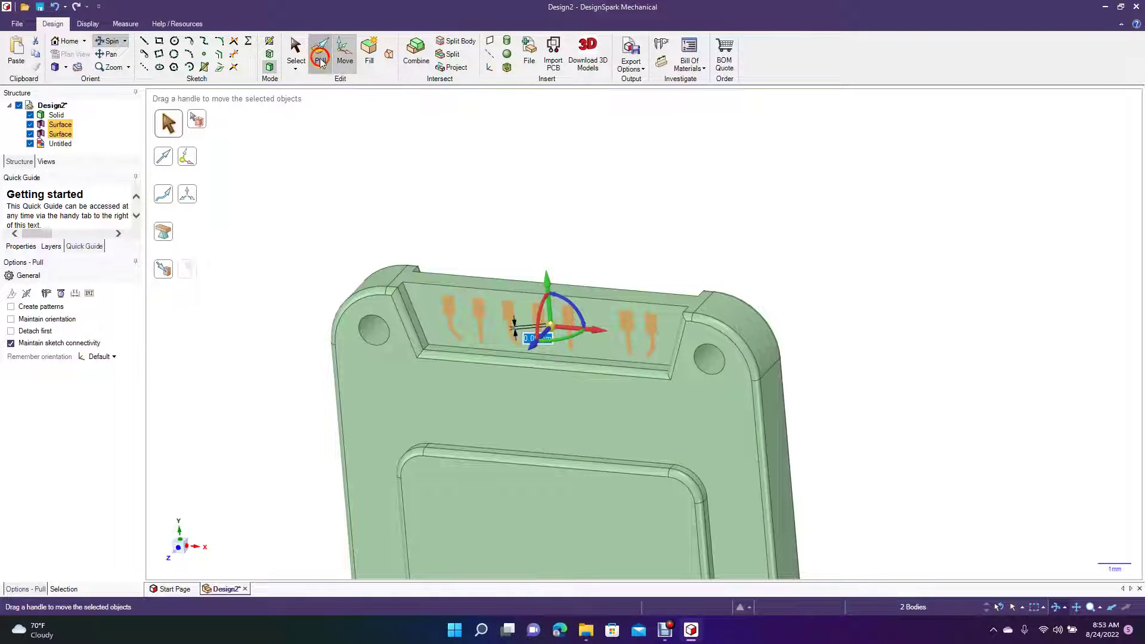
pyautogui.click(483, 316)
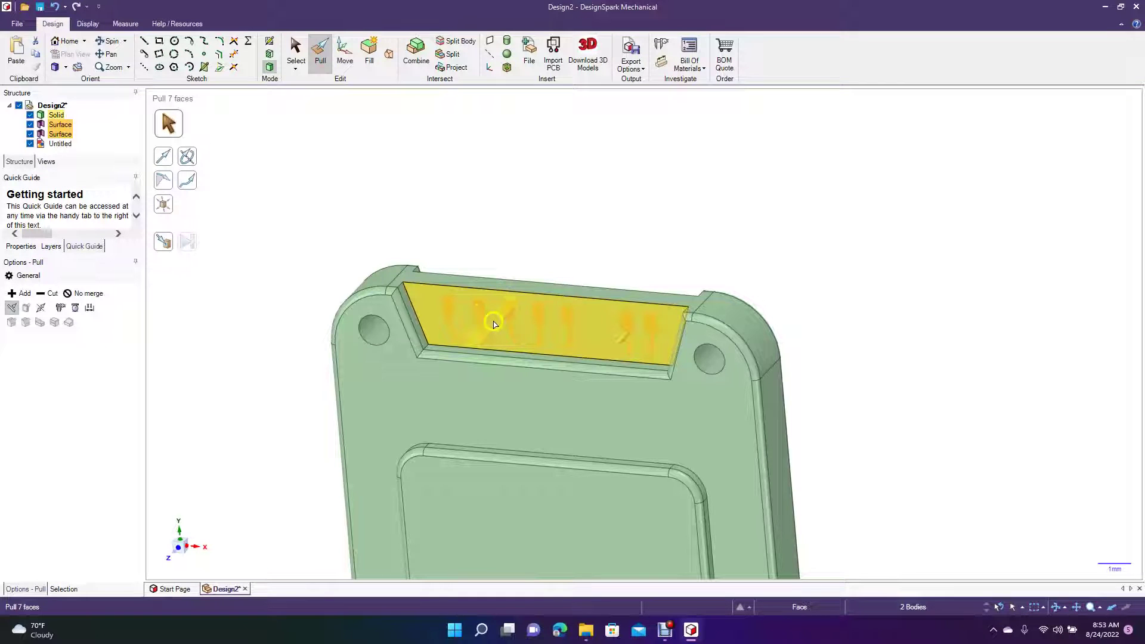
pyautogui.moveTo(482, 316); pyautogui.dragTo(477, 325)
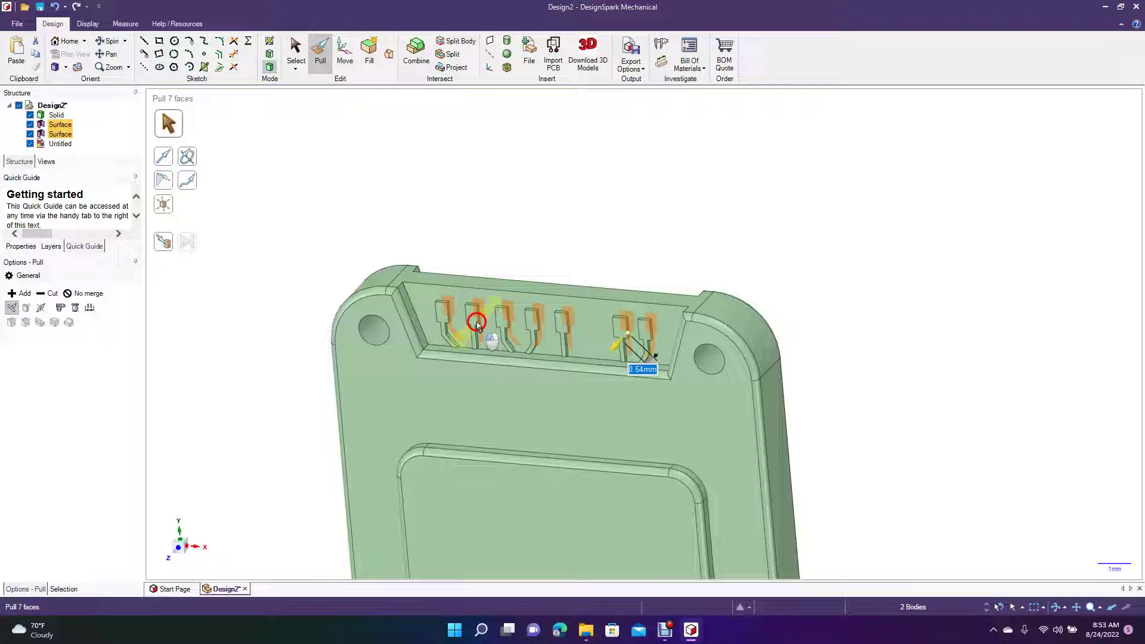
pyautogui.moveTo(477, 325); pyautogui.dragTo(477, 325)
pyautogui.click(292, 46)
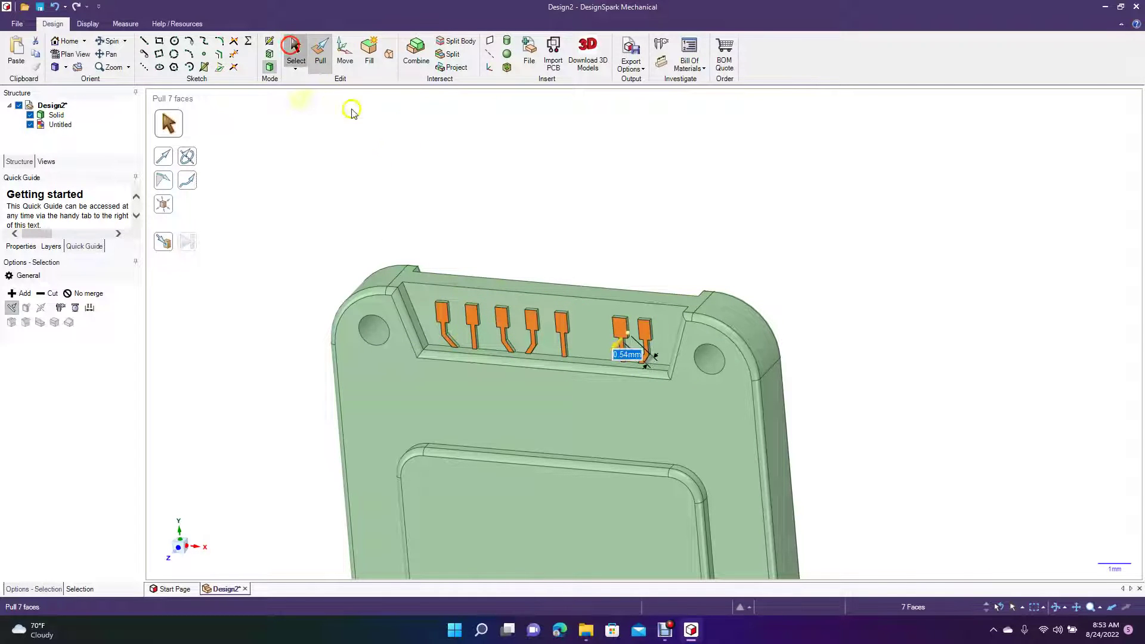
pyautogui.click(116, 42)
pyautogui.moveTo(263, 191); pyautogui.dragTo(149, 289)
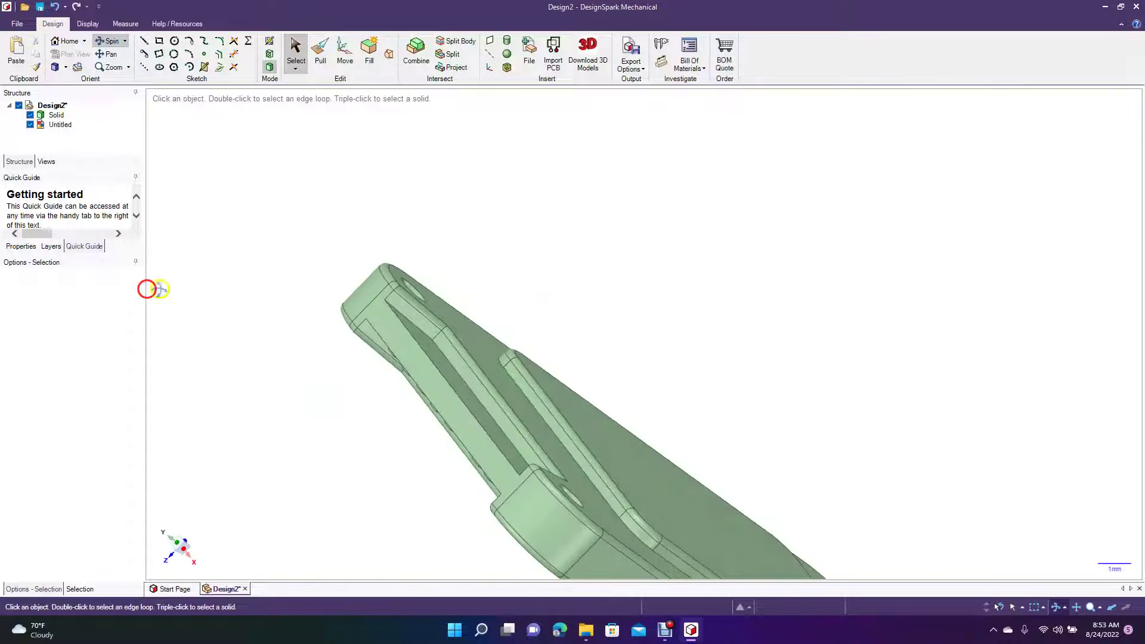
pyautogui.moveTo(328, 274); pyautogui.dragTo(399, 229)
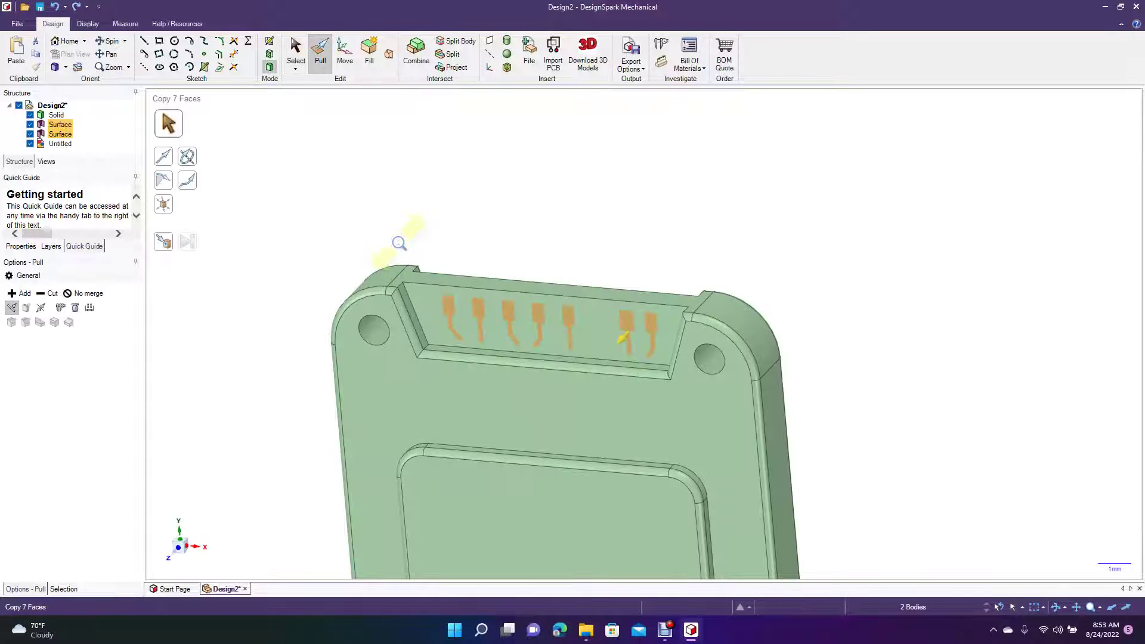
# Try extruding the contact pad faces about 0.55 mm to one side, and undo the extrusion
pyautogui.click(41, 307)
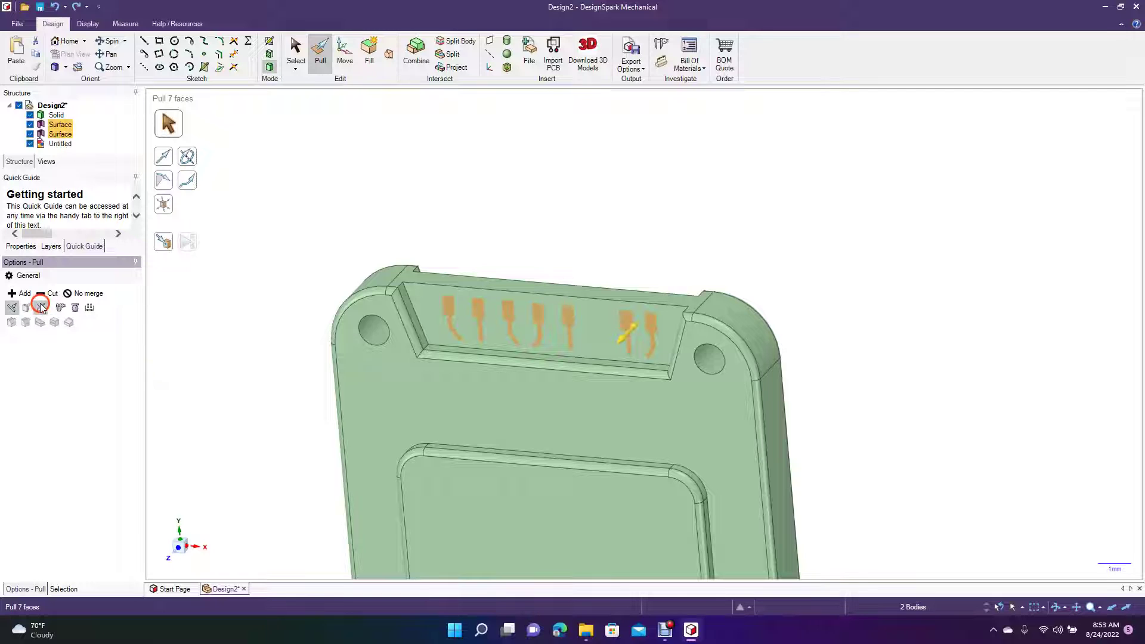
pyautogui.click(111, 40)
pyautogui.moveTo(332, 148); pyautogui.dragTo(314, 192)
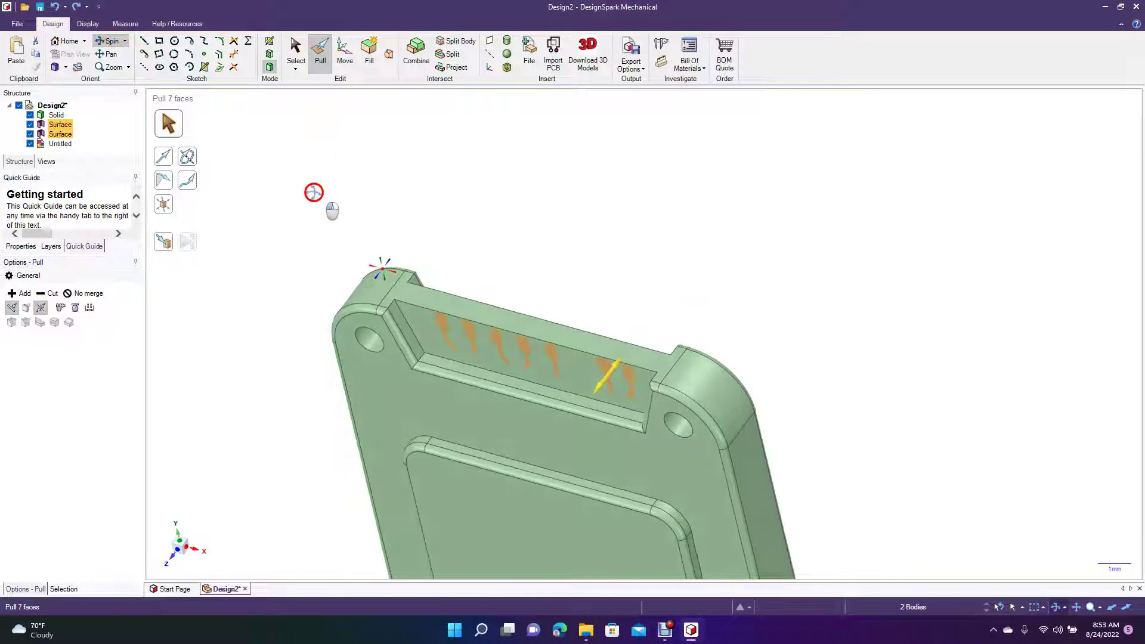
pyautogui.click(318, 49)
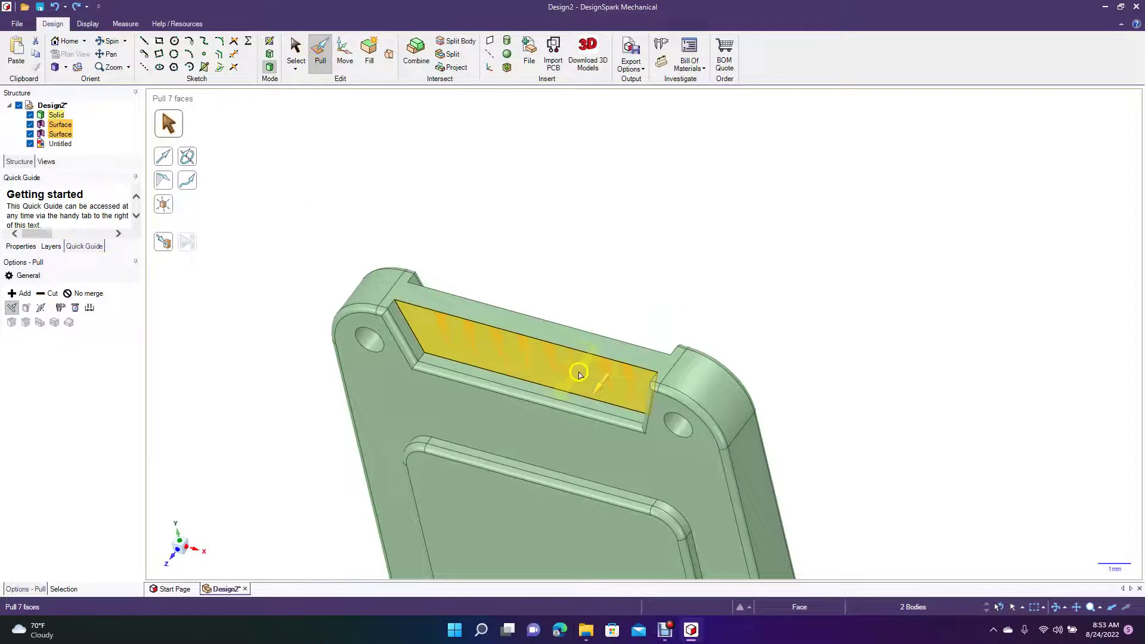
pyautogui.moveTo(596, 388); pyautogui.dragTo(588, 403)
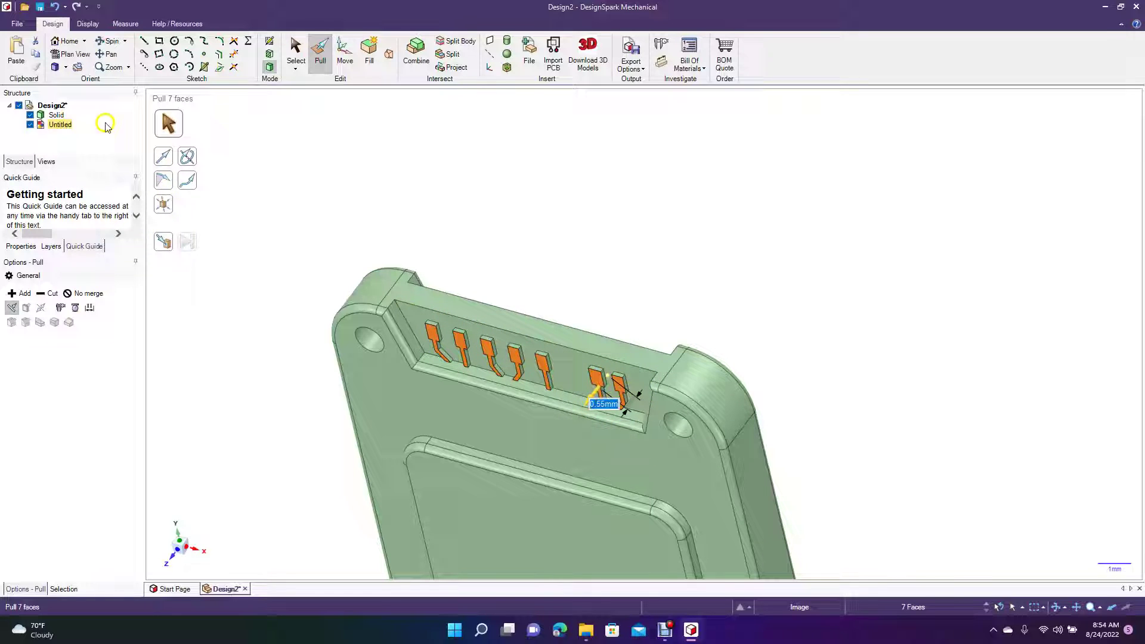
pyautogui.click(109, 41)
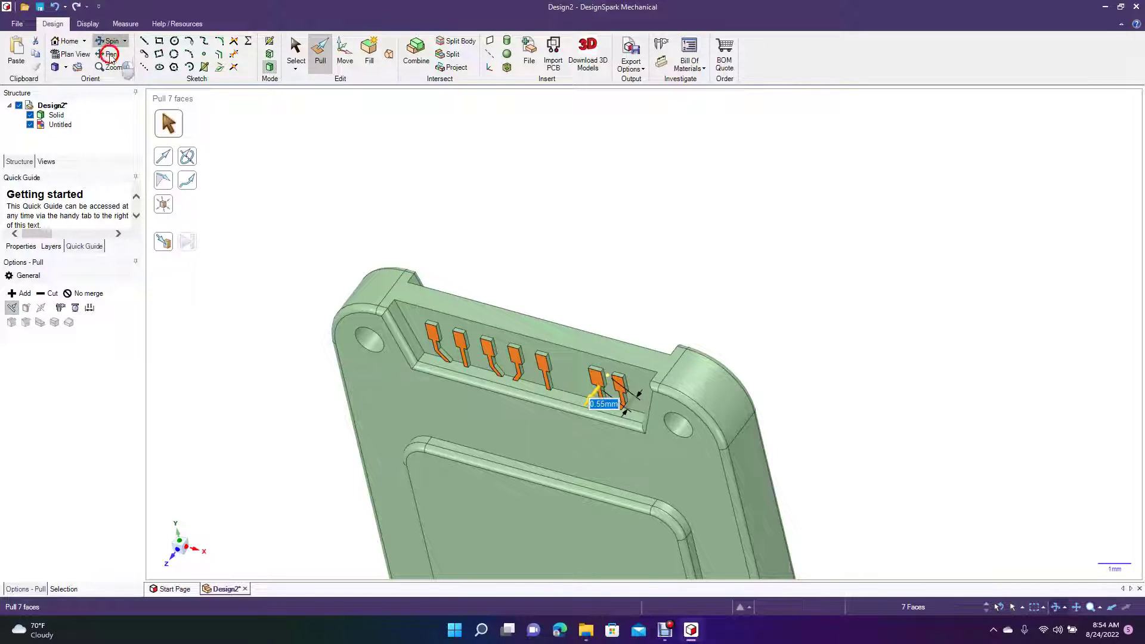
pyautogui.moveTo(253, 132); pyautogui.dragTo(250, 176)
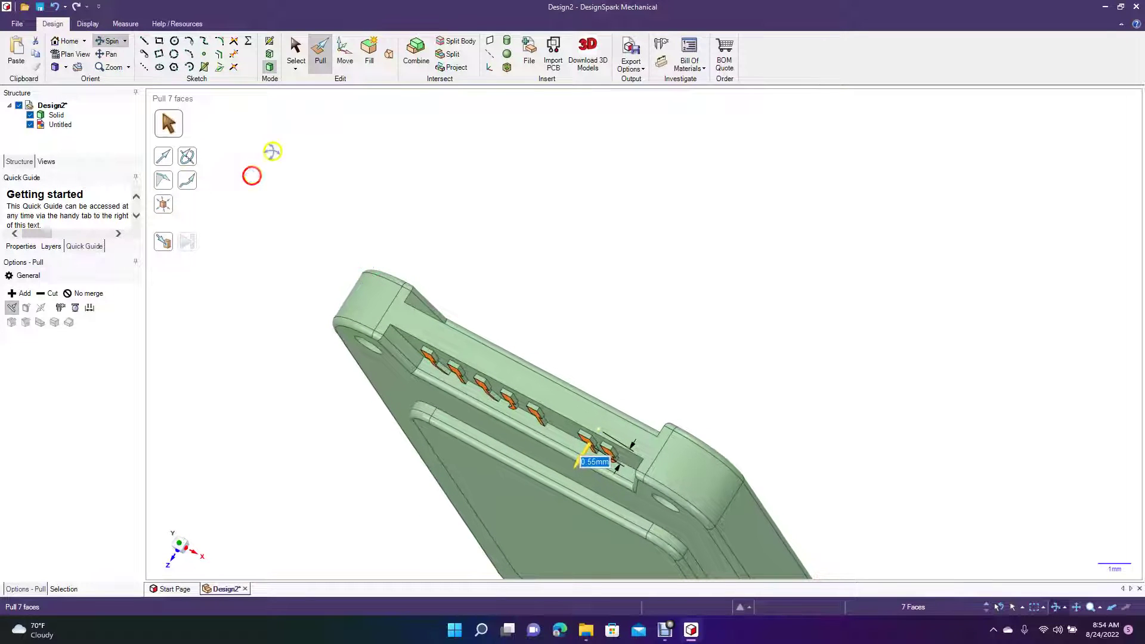
pyautogui.press('z')
pyautogui.click(305, 133)
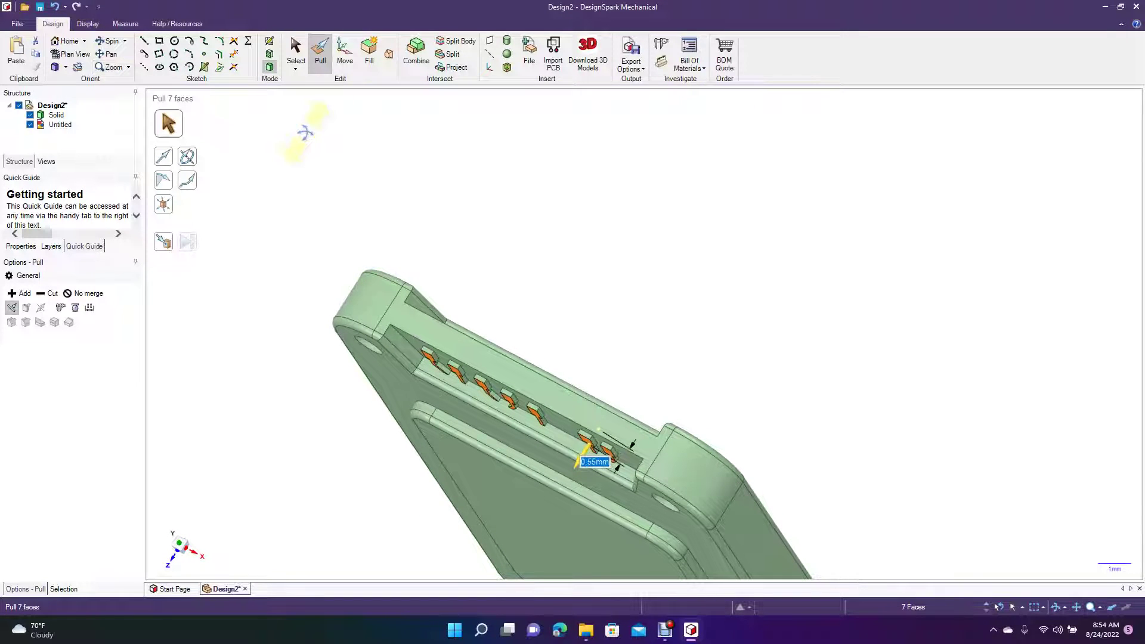
pyautogui.hotkey('ctrl', 'z')
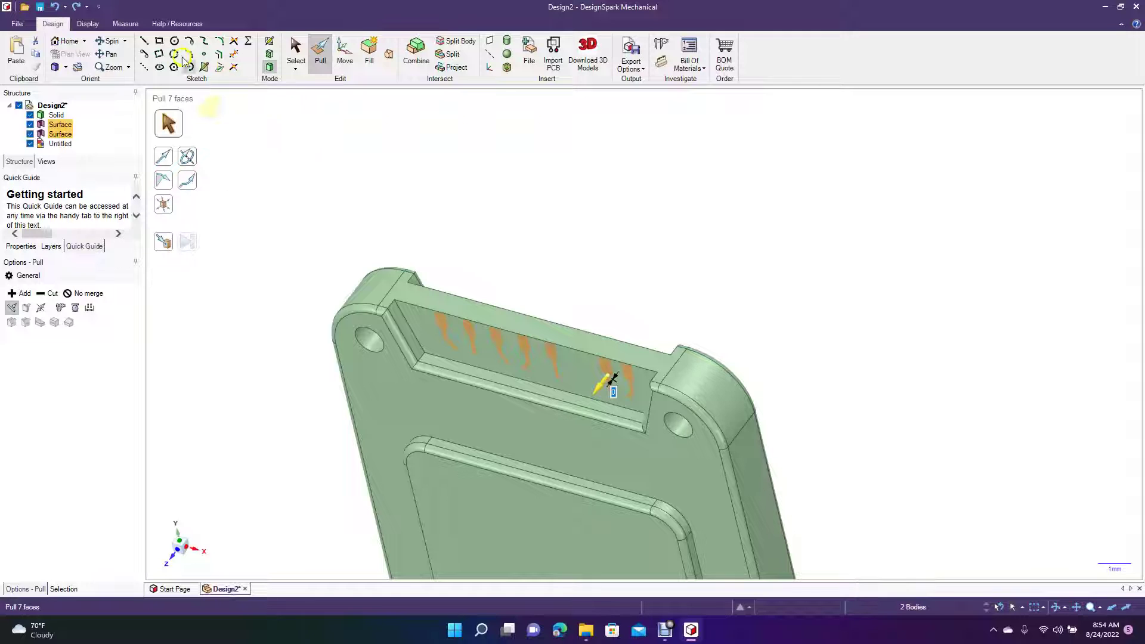
# Thicken the seven contact pad surfaces about 0.51 mm to each side with the pull-both-sides option
pyautogui.click(118, 41)
pyautogui.moveTo(310, 209); pyautogui.dragTo(297, 273)
pyautogui.click(41, 306)
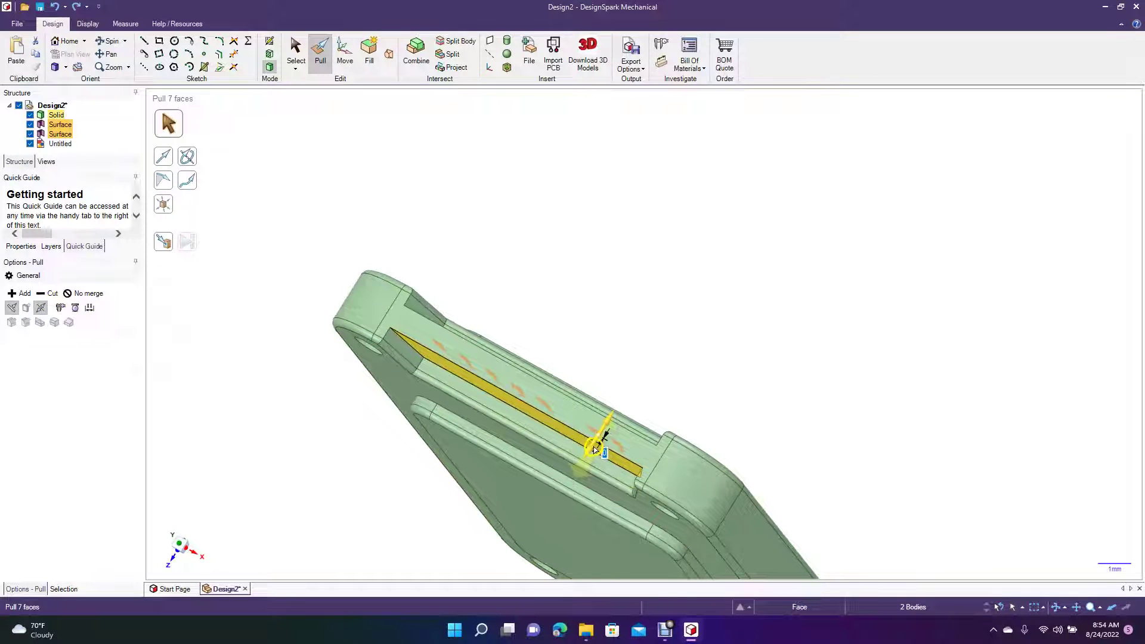
pyautogui.moveTo(594, 451); pyautogui.dragTo(589, 458)
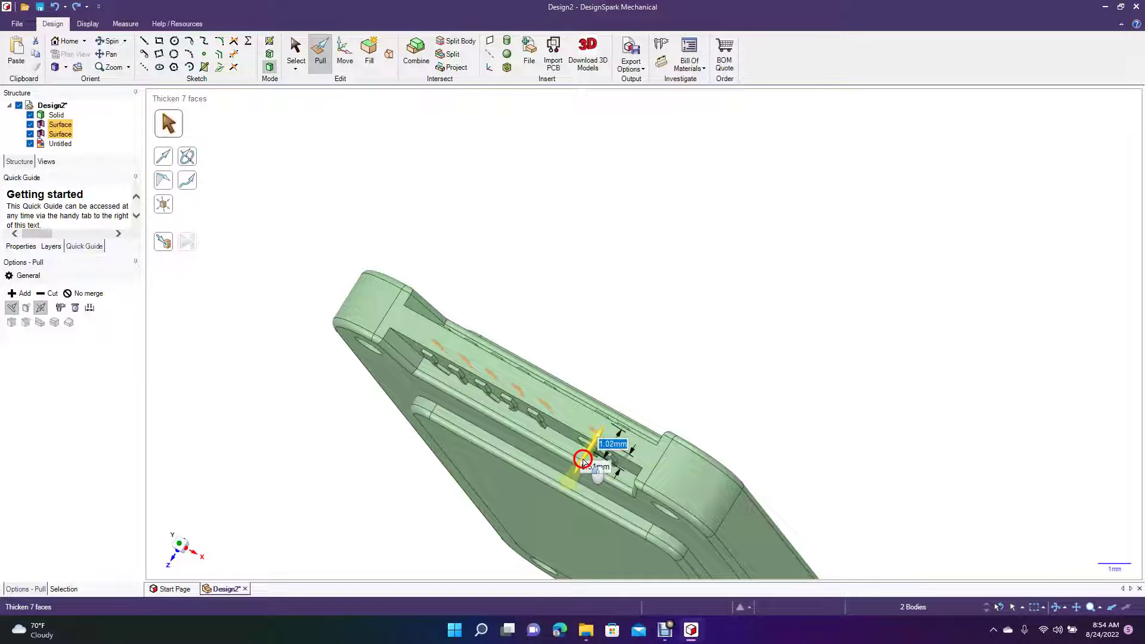
pyautogui.moveTo(583, 460); pyautogui.dragTo(583, 460)
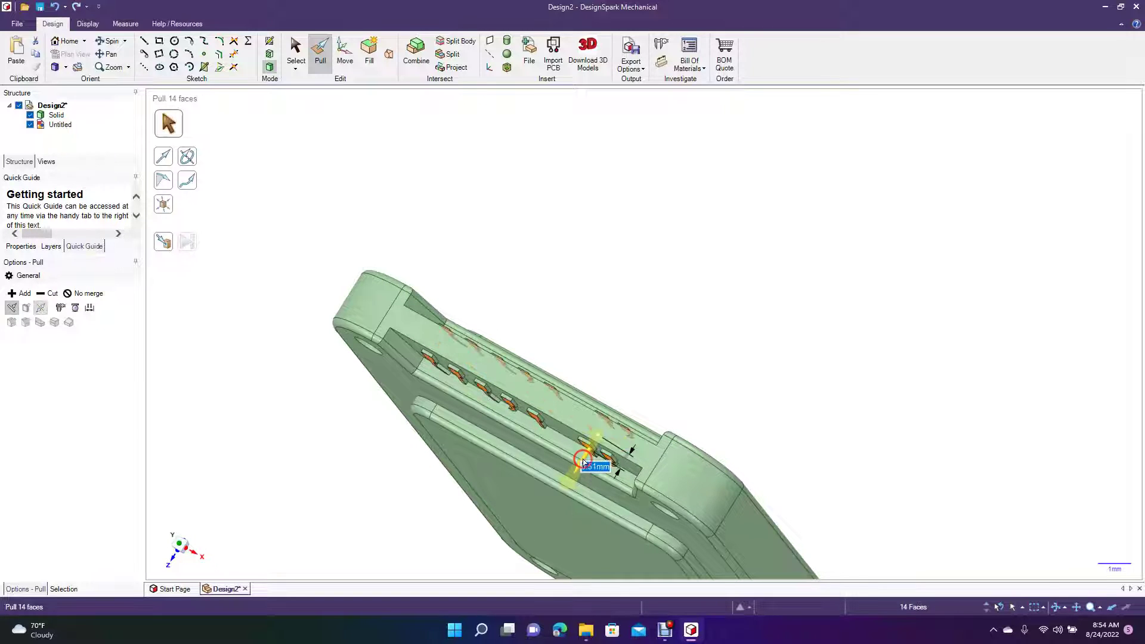
pyautogui.click(559, 321)
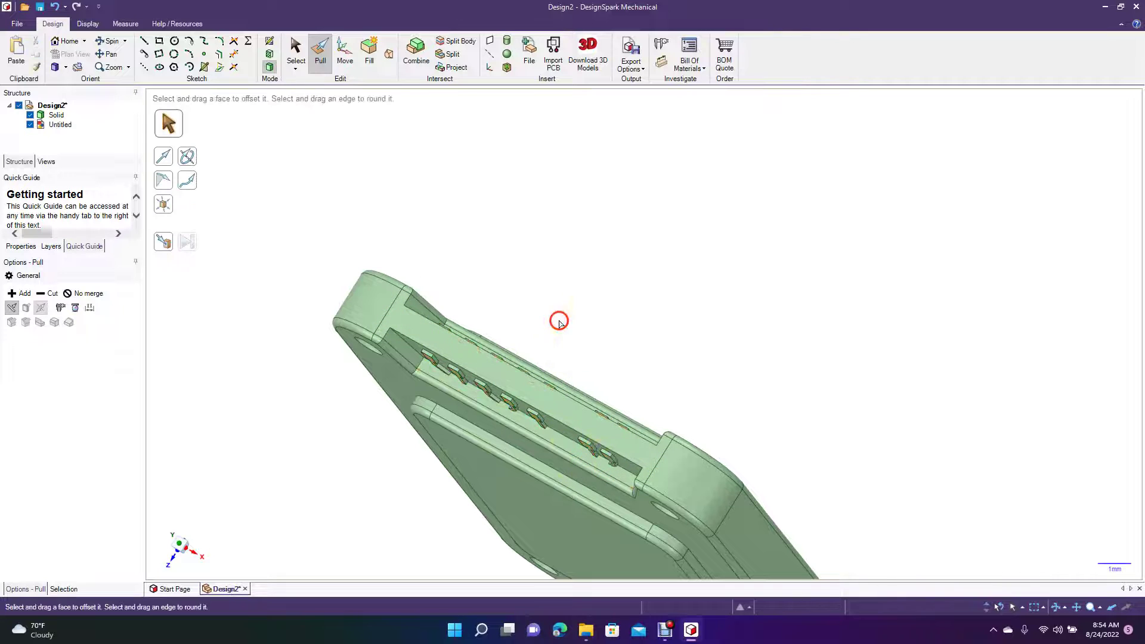
# Chamfer the upper edge of the recess floor behind the contact pads by about 0.26 mm
pyautogui.click(109, 40)
pyautogui.moveTo(371, 159)
pyautogui.mouseDown()
pyautogui.moveTo(319, 231)
pyautogui.moveTo(243, 238)
pyautogui.moveTo(305, 230)
pyautogui.moveTo(383, 143)
pyautogui.moveTo(383, 102)
pyautogui.moveTo(340, 168)
pyautogui.moveTo(398, 120)
pyautogui.mouseUp()
pyautogui.click(320, 54)
pyautogui.click(467, 338)
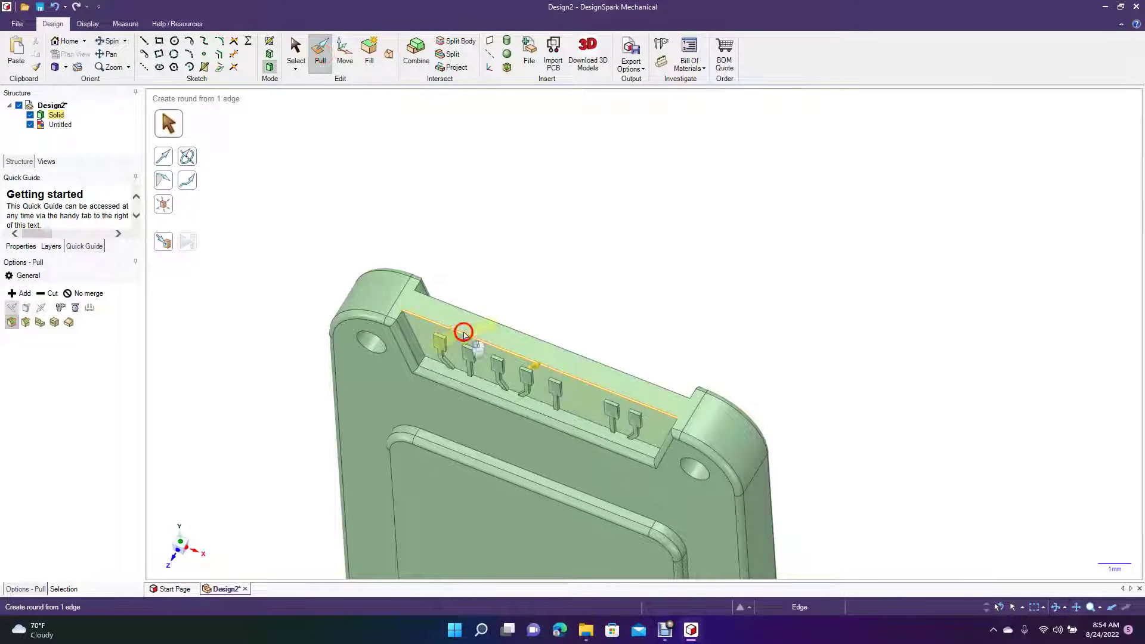
pyautogui.click(26, 322)
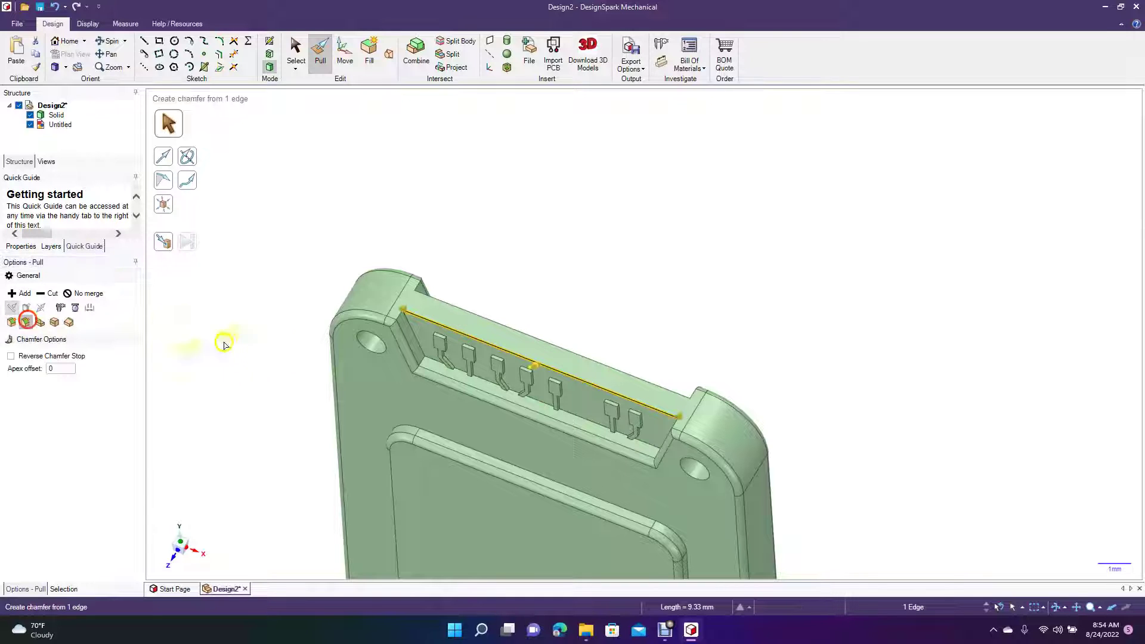
pyautogui.moveTo(462, 335); pyautogui.dragTo(473, 335)
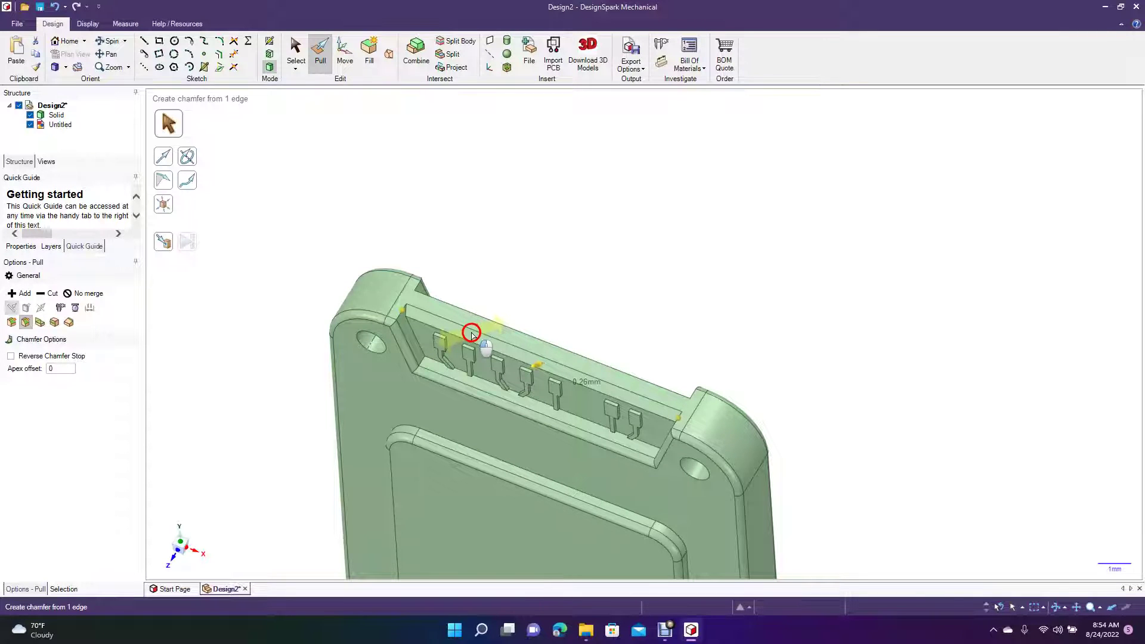
pyautogui.moveTo(471, 334); pyautogui.dragTo(473, 332)
# Chamfer the opposite long edge of the board's upper end wall by 0.26 mm
pyautogui.click(516, 342)
pyautogui.click(523, 335)
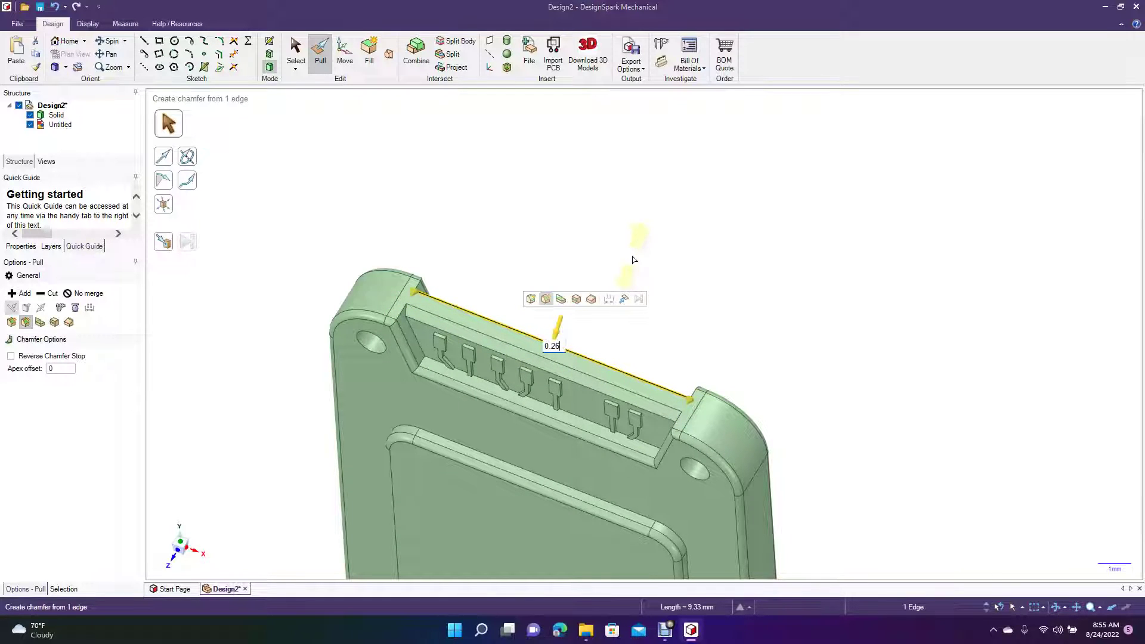
pyautogui.press('Return')
# Examine the board model with its finished contact pads next to the top and bottom reference photos
pyautogui.click(295, 51)
pyautogui.click(108, 41)
pyautogui.moveTo(306, 230); pyautogui.dragTo(332, 119)
pyautogui.click(66, 67)
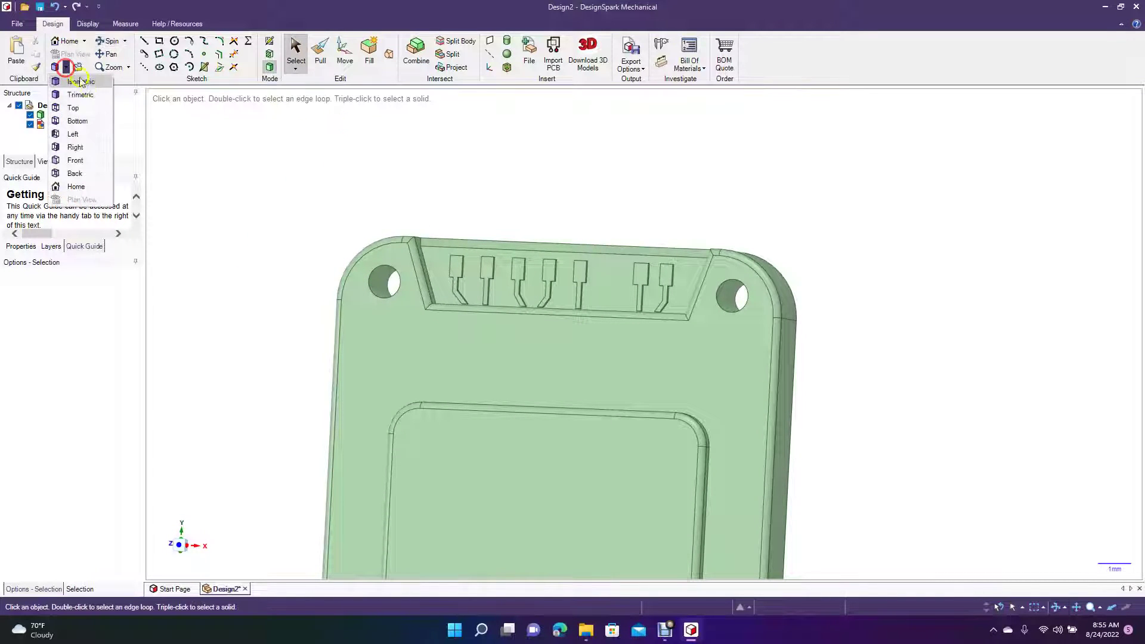
pyautogui.click(90, 108)
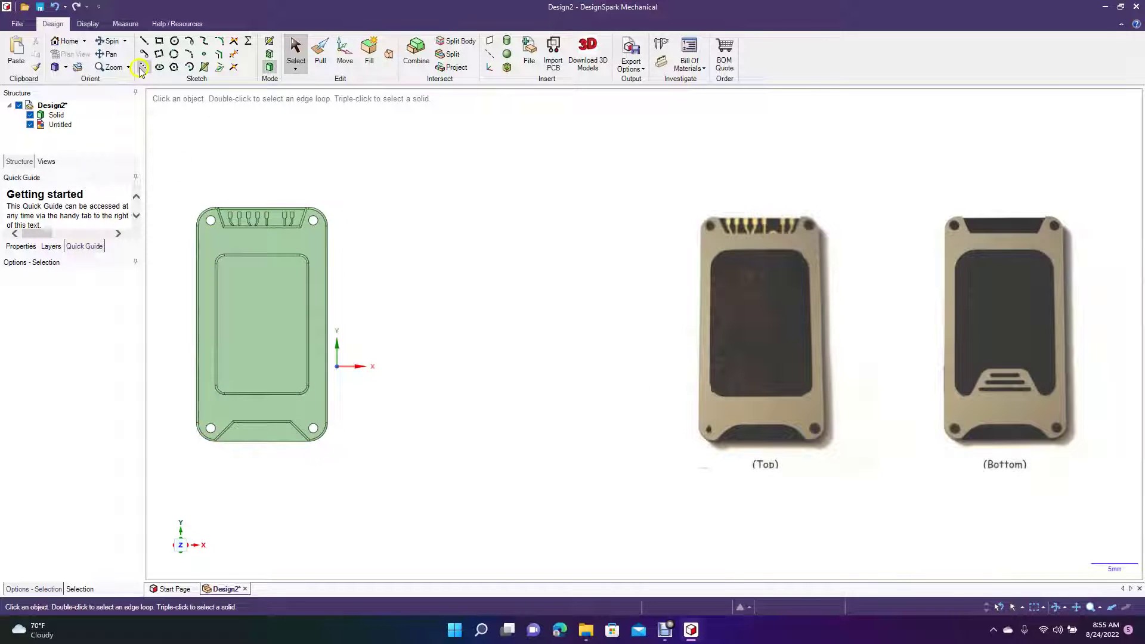
pyautogui.click(111, 41)
pyautogui.moveTo(471, 250); pyautogui.dragTo(311, 308)
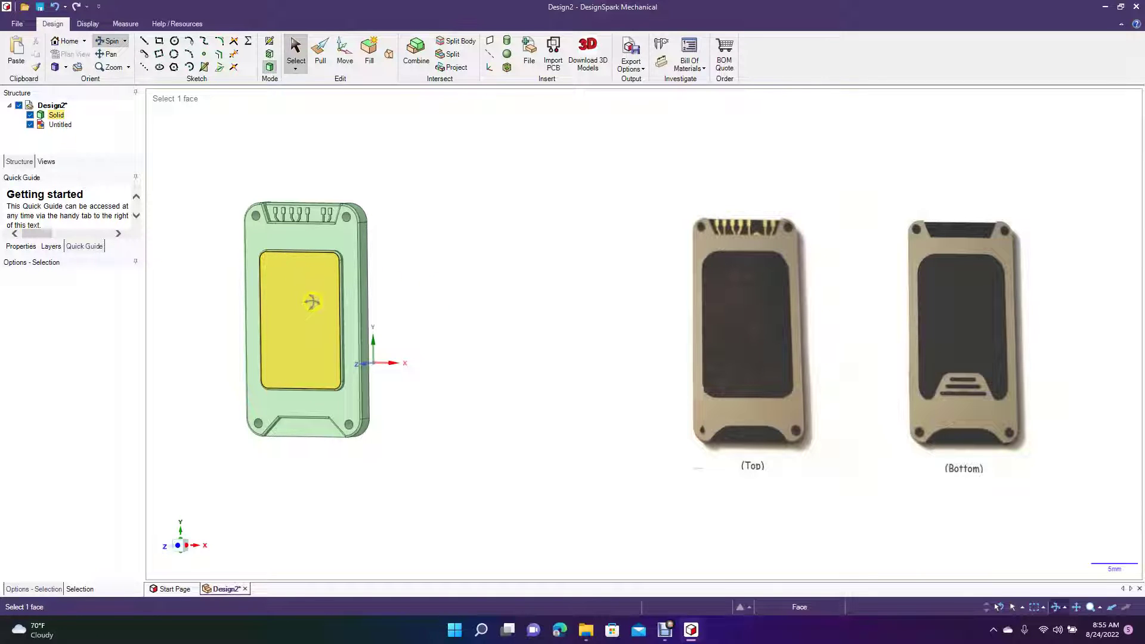
# Offset the left long edge of the raised central panel's face 0.5 mm inward as a sketch line
pyautogui.keyDown('shift'); pyautogui.moveTo(312, 305); pyautogui.dragTo(310, 300, button='middle'); pyautogui.keyUp('shift')
pyautogui.click(114, 54)
pyautogui.moveTo(277, 228); pyautogui.dragTo(768, 271)
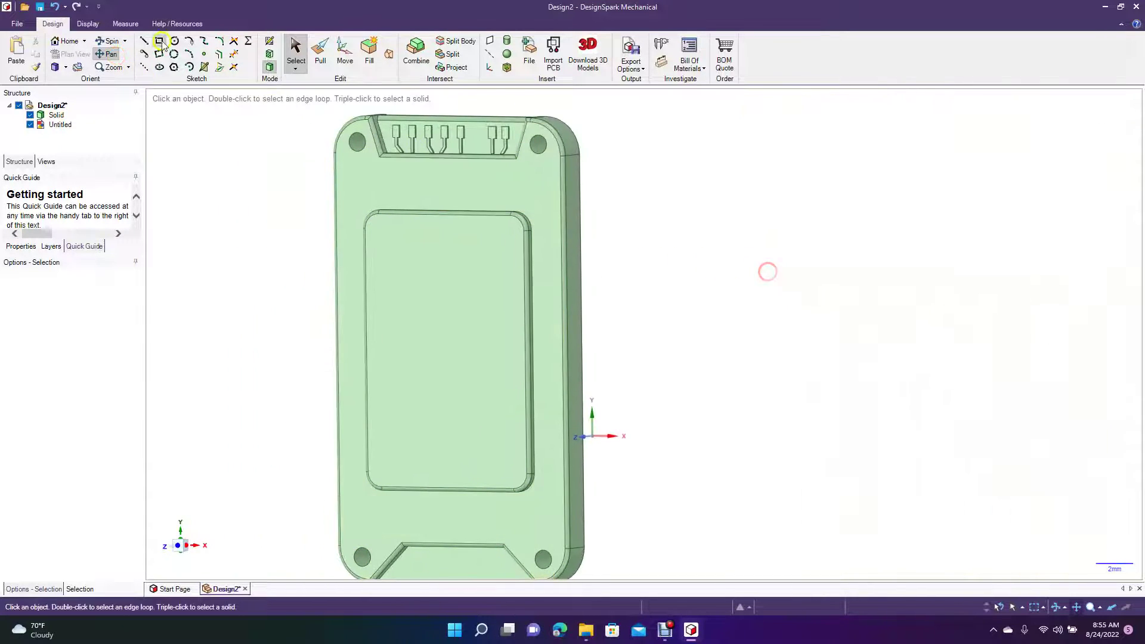
pyautogui.click(217, 54)
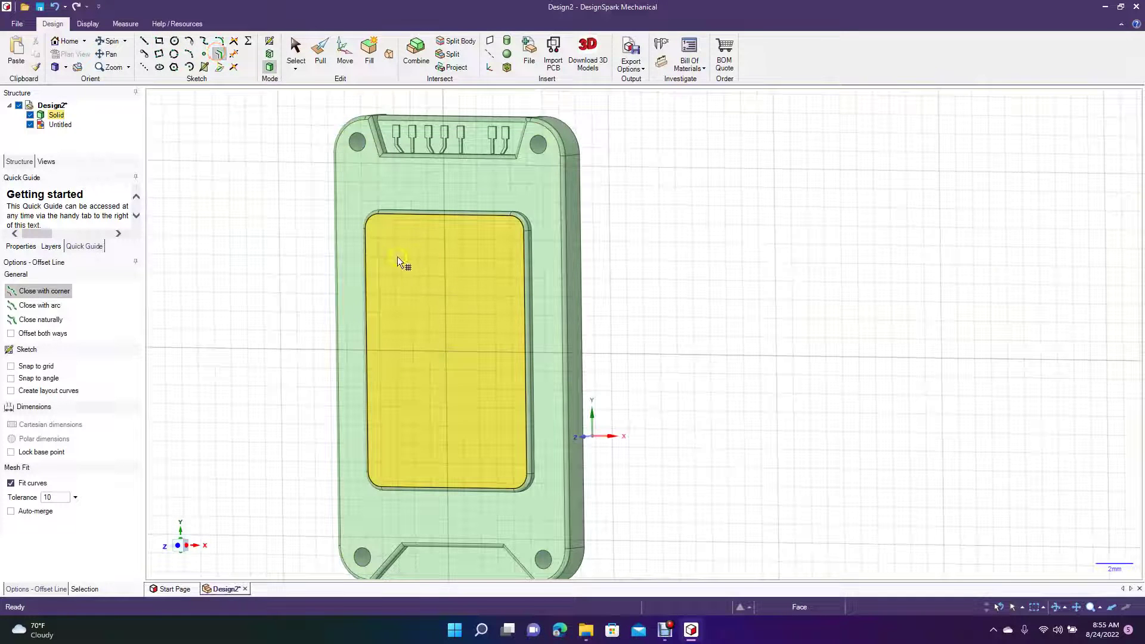
pyautogui.click(364, 251)
pyautogui.click(366, 259)
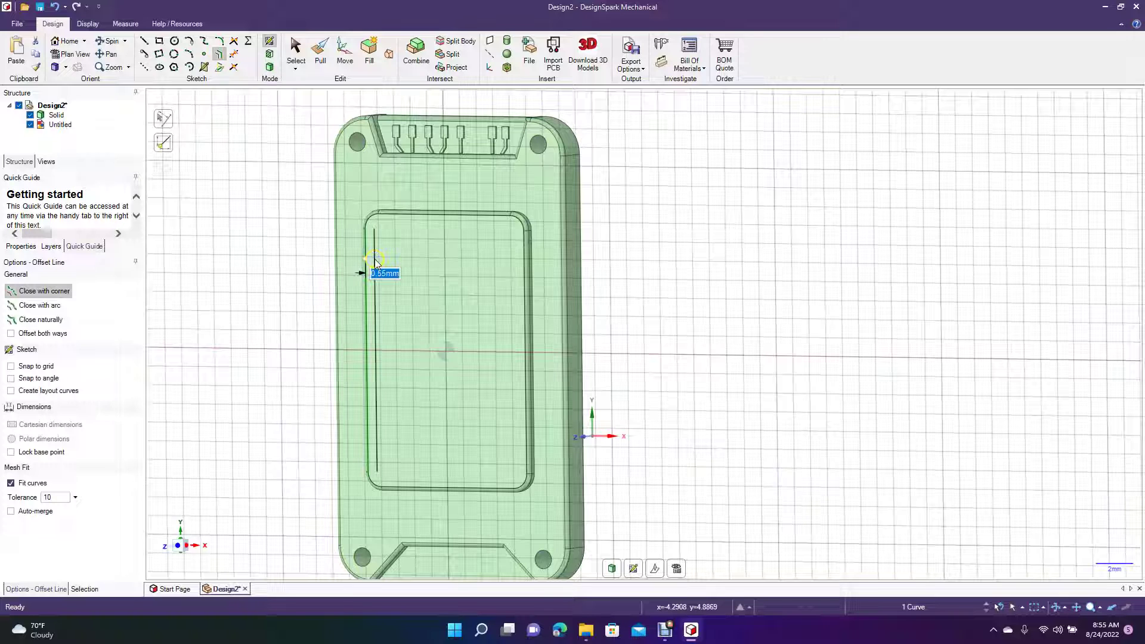
pyautogui.write('0.5')
pyautogui.press('Return')
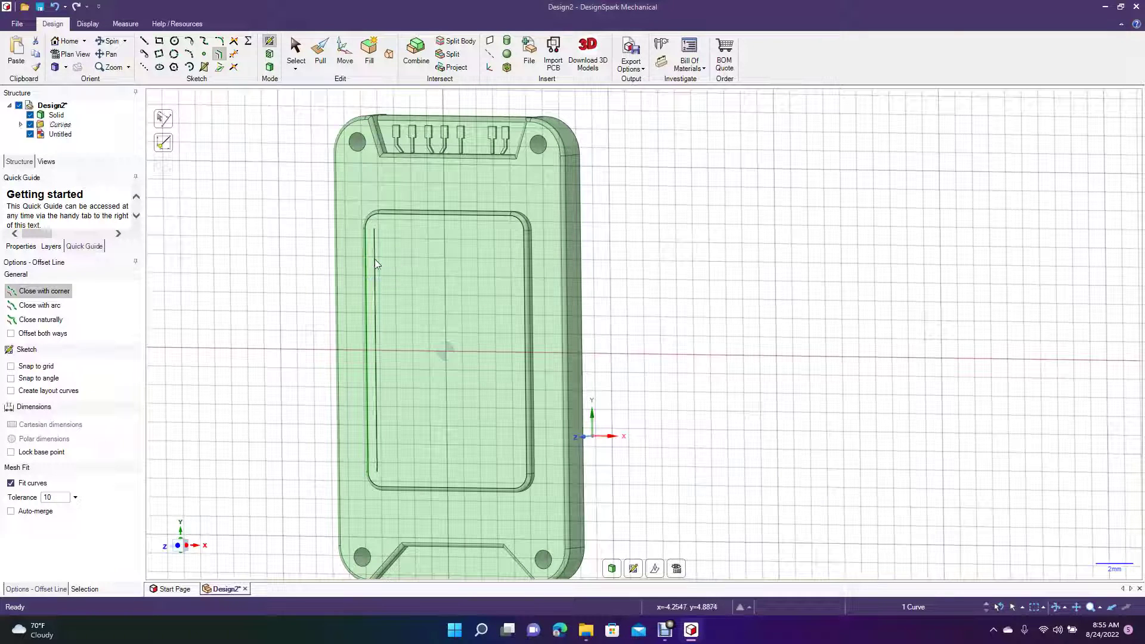
# Offset the central panel face's upper, right and lower edges 0.5 mm inward as sketch lines
pyautogui.click(414, 217)
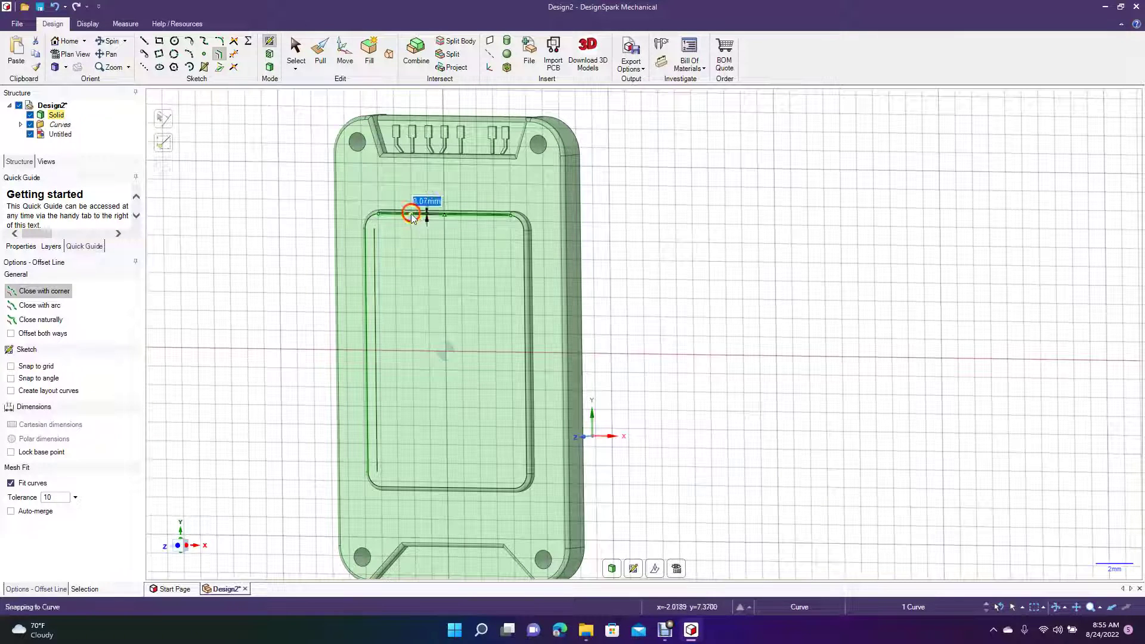
pyautogui.write('0')
pyautogui.write('.5')
pyautogui.press('Return')
pyautogui.click(527, 283)
pyautogui.write('0.5')
pyautogui.press('Return')
pyautogui.click(457, 488)
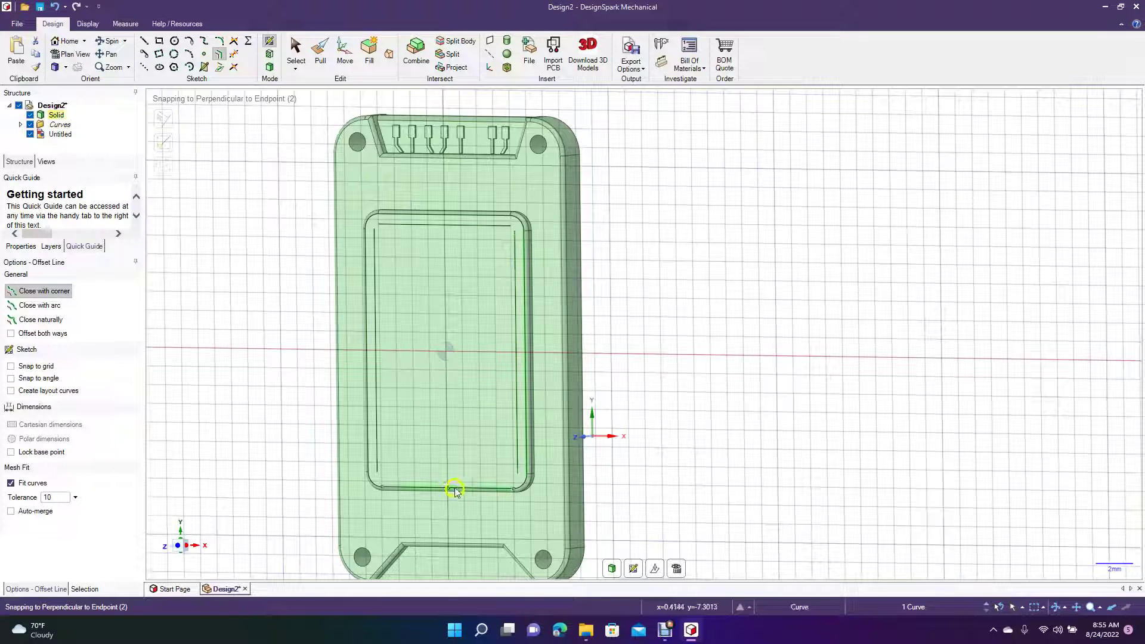
pyautogui.write('0')
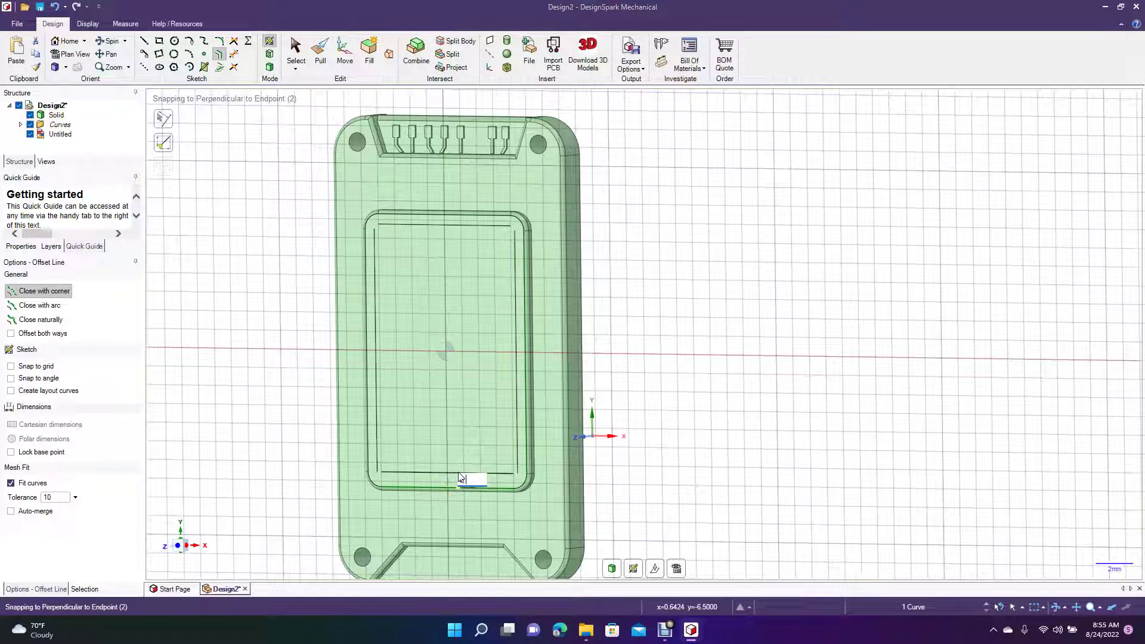
pyautogui.write('5')
pyautogui.press('Return')
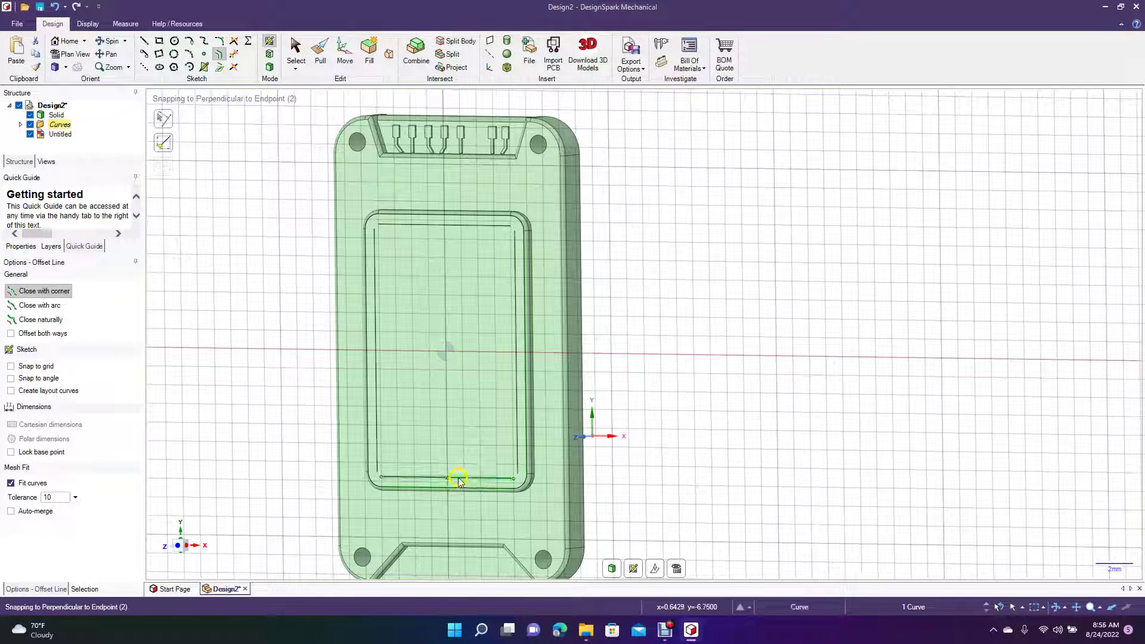
# Join the four offset lines at their corners into a closed, sharp-cornered rectangle inside the central panel
pyautogui.click(378, 227)
pyautogui.click(511, 229)
pyautogui.click(519, 486)
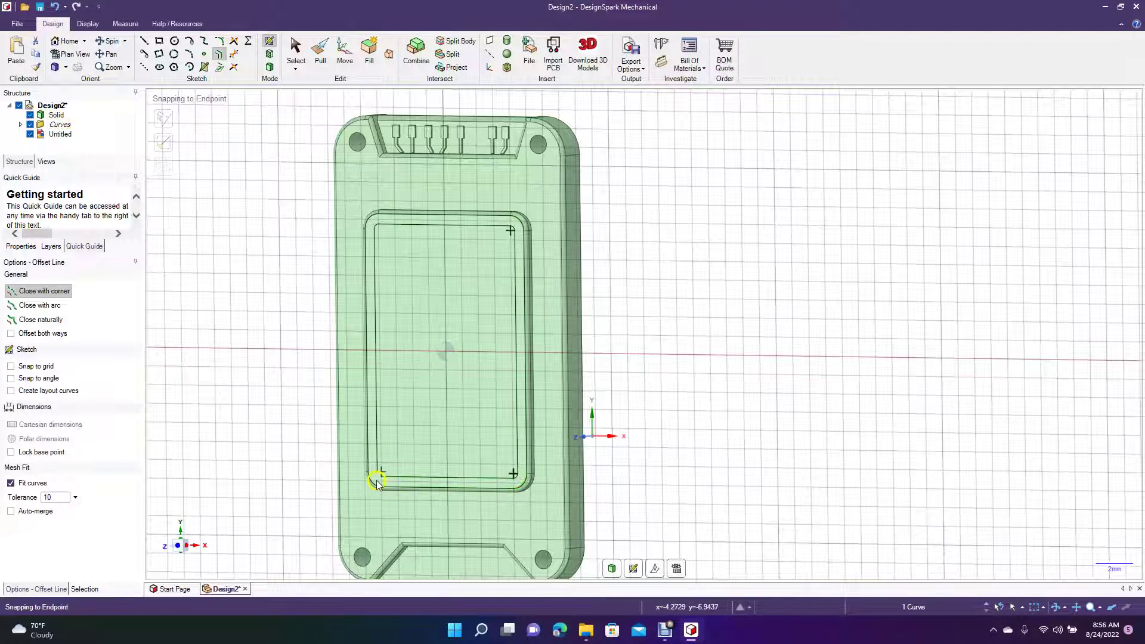
pyautogui.click(380, 479)
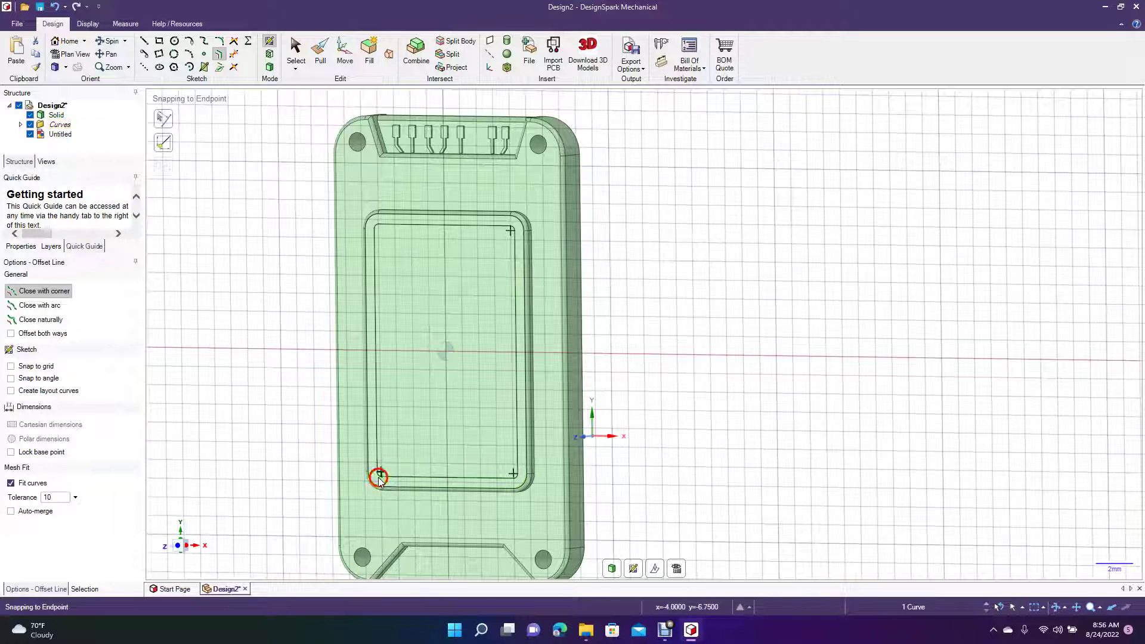
pyautogui.click(294, 48)
pyautogui.click(235, 225)
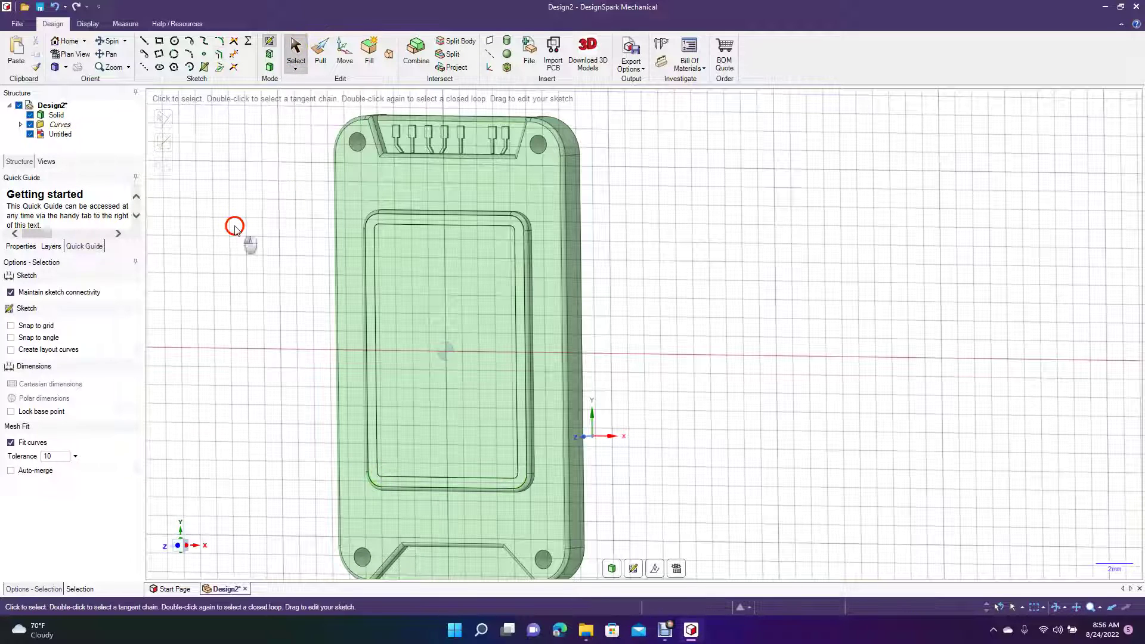
# Pull the inner rectangular face of the central panel inward to cut a shallow pocket with a rim around it
pyautogui.click(114, 41)
pyautogui.moveTo(204, 248); pyautogui.dragTo(225, 256)
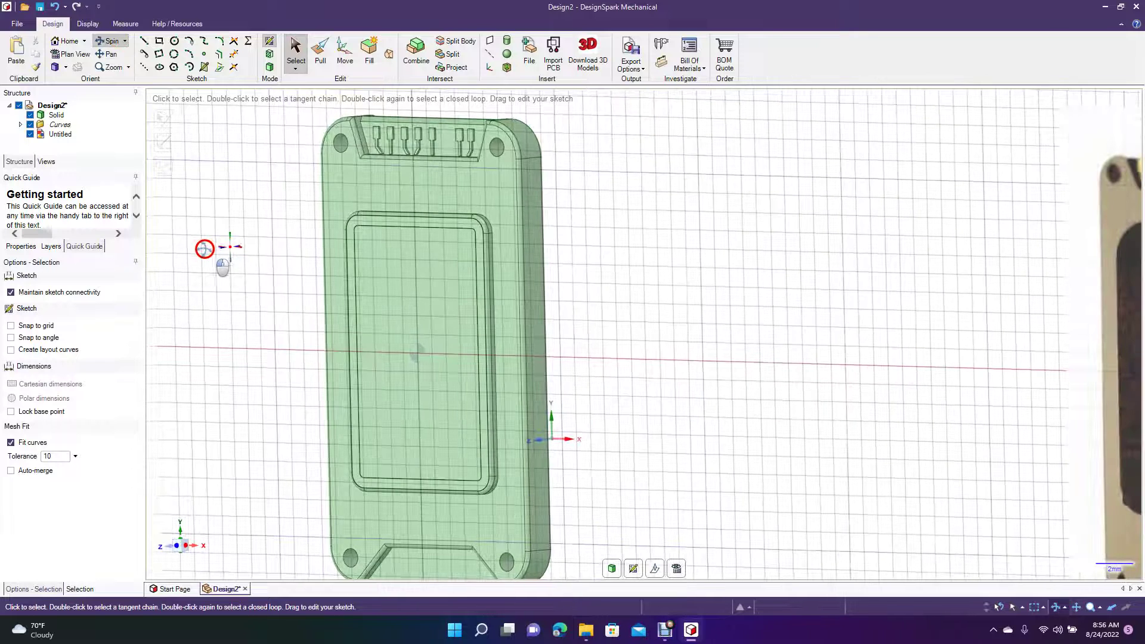
pyautogui.click(316, 53)
pyautogui.click(397, 263)
pyautogui.moveTo(398, 264); pyautogui.dragTo(397, 266)
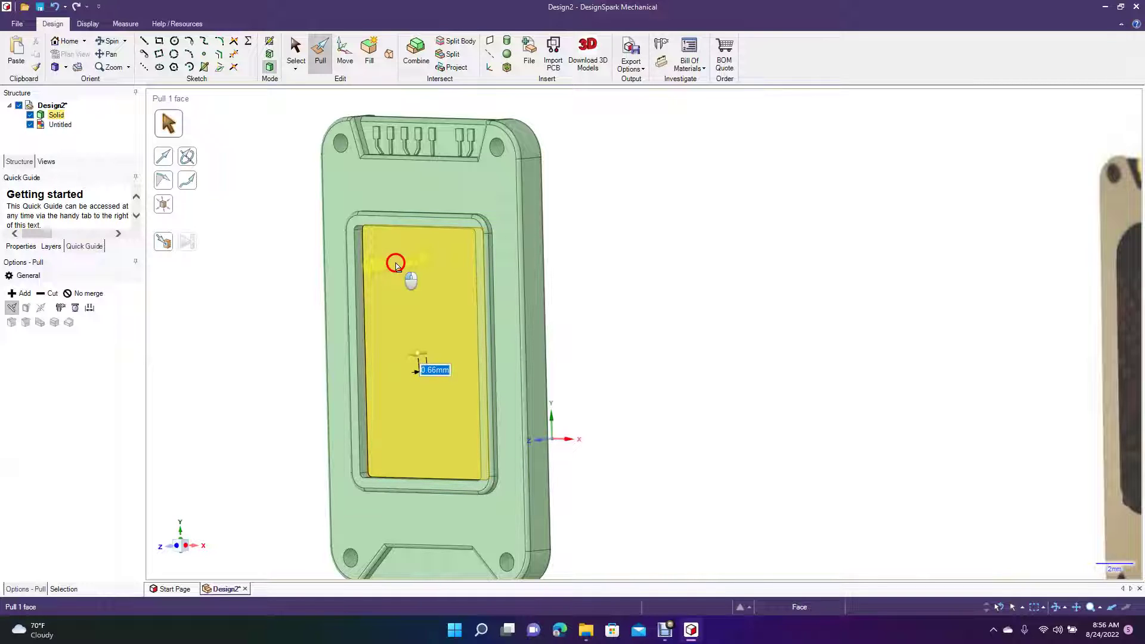
pyautogui.moveTo(397, 266); pyautogui.dragTo(397, 267)
pyautogui.press('space')
pyautogui.press('Return')
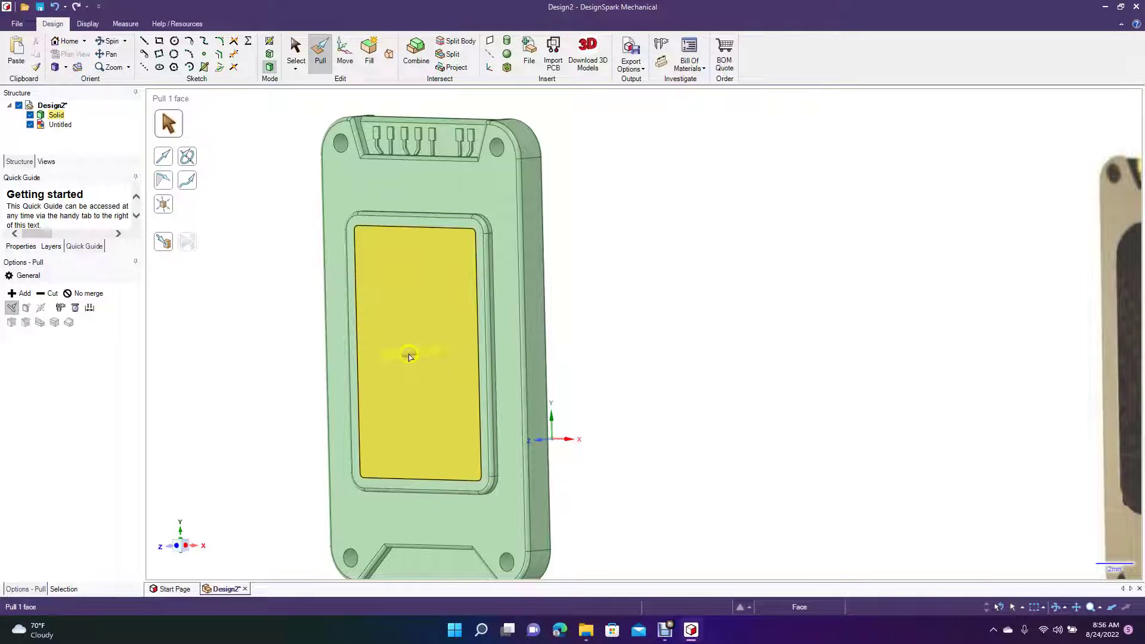
pyautogui.moveTo(409, 356); pyautogui.dragTo(418, 355)
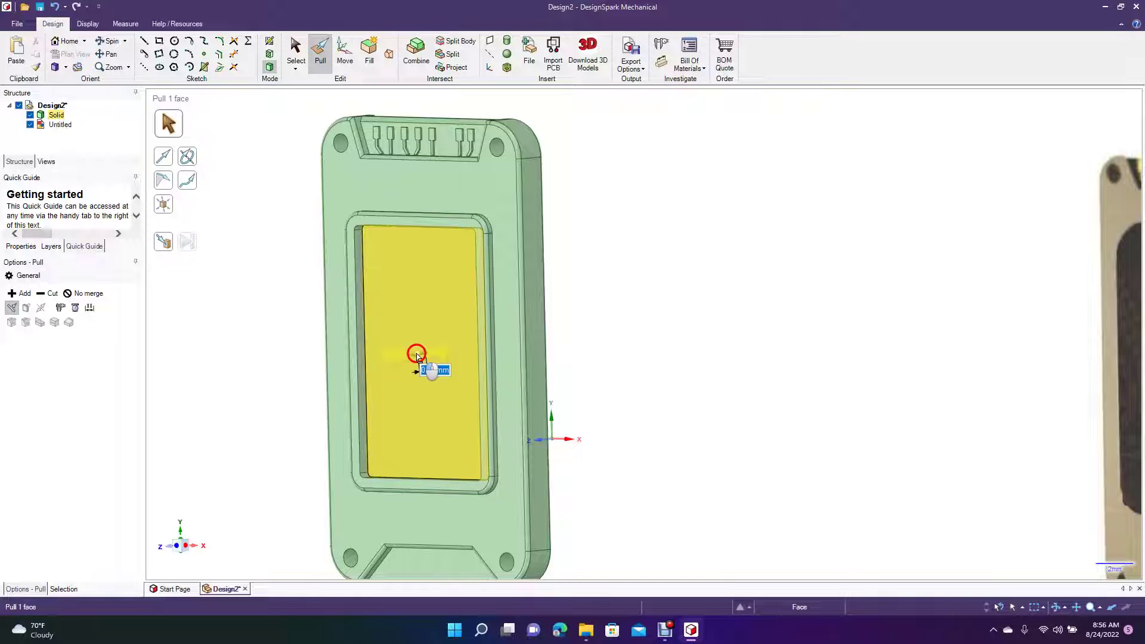
pyautogui.press('Escape')
pyautogui.click(294, 50)
pyautogui.click(265, 180)
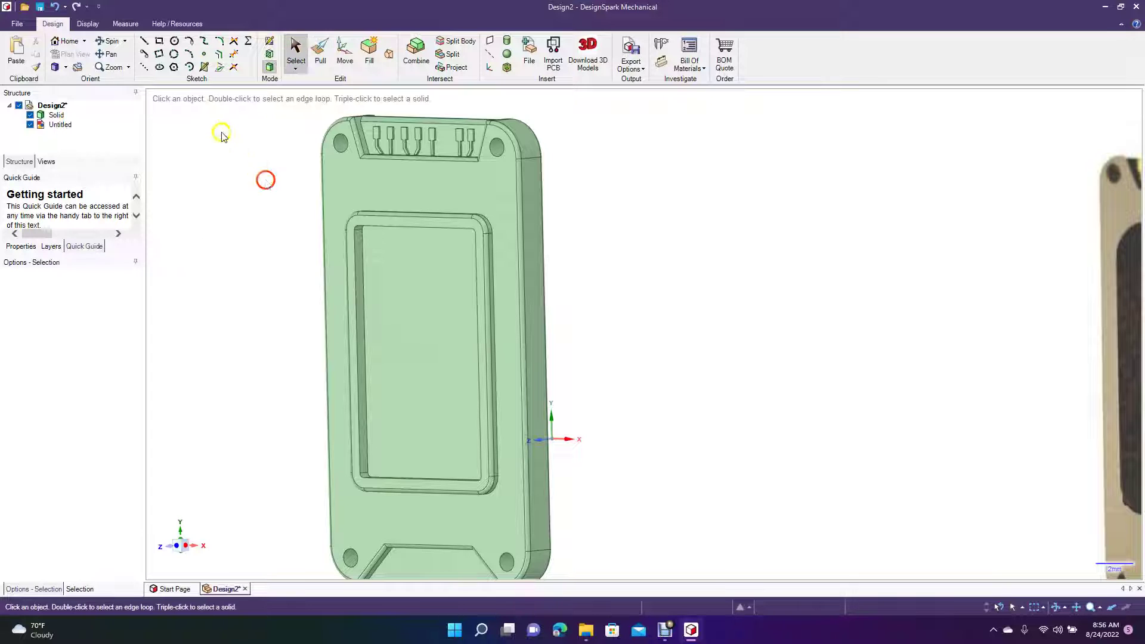
# Inspect the central pocket and orient the board model to the Top view
pyautogui.click(111, 40)
pyautogui.moveTo(242, 254); pyautogui.dragTo(258, 370)
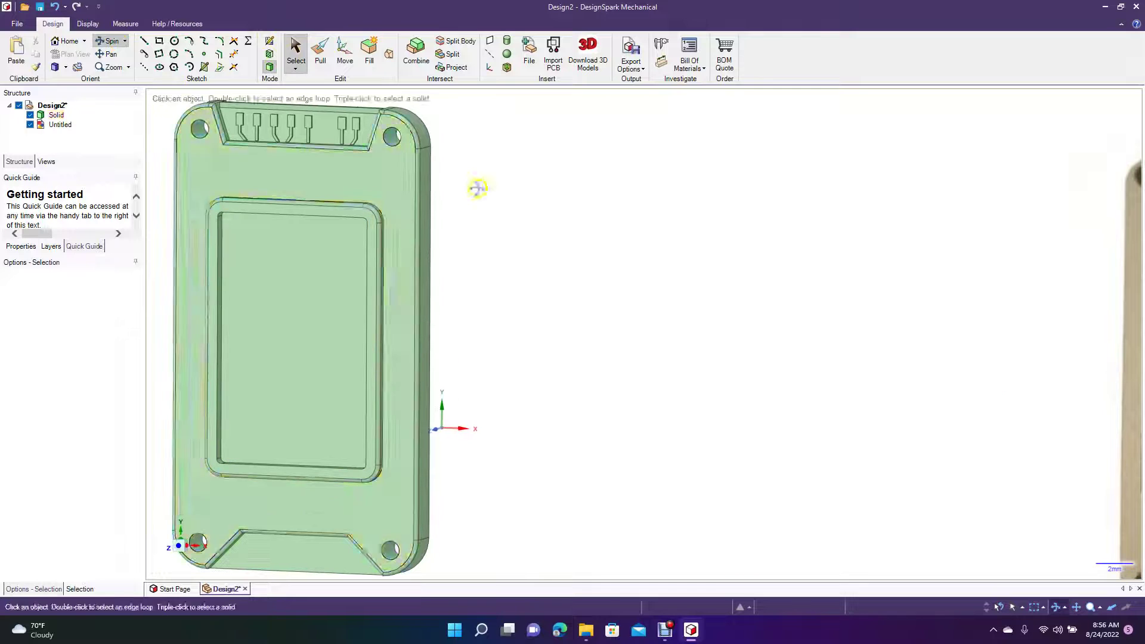
pyautogui.click(66, 69)
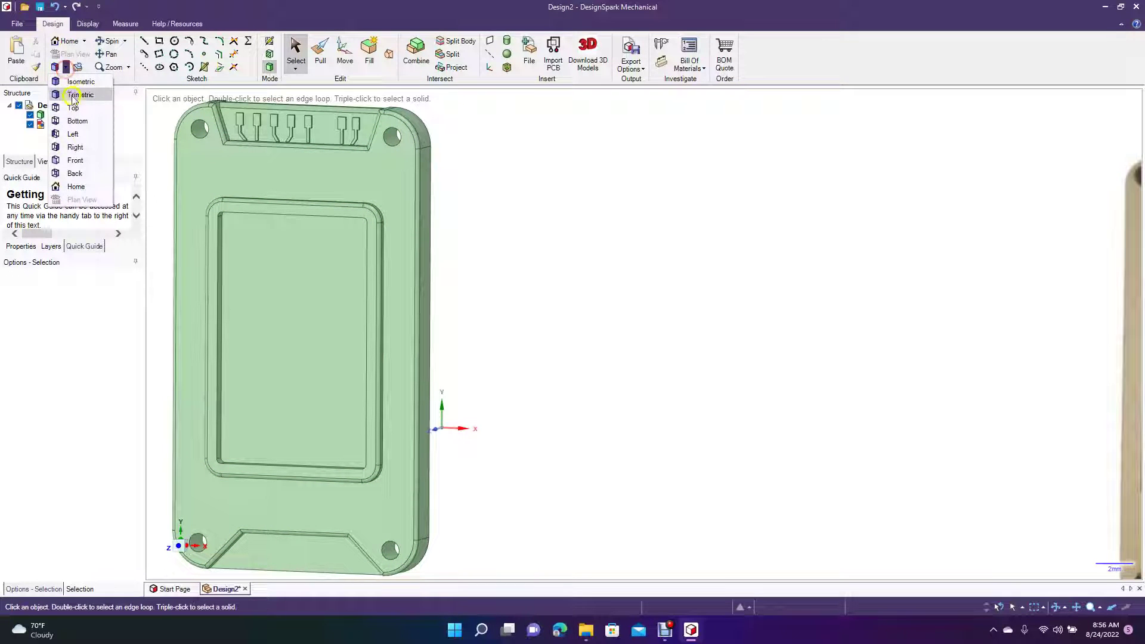
pyautogui.click(74, 106)
pyautogui.click(286, 353)
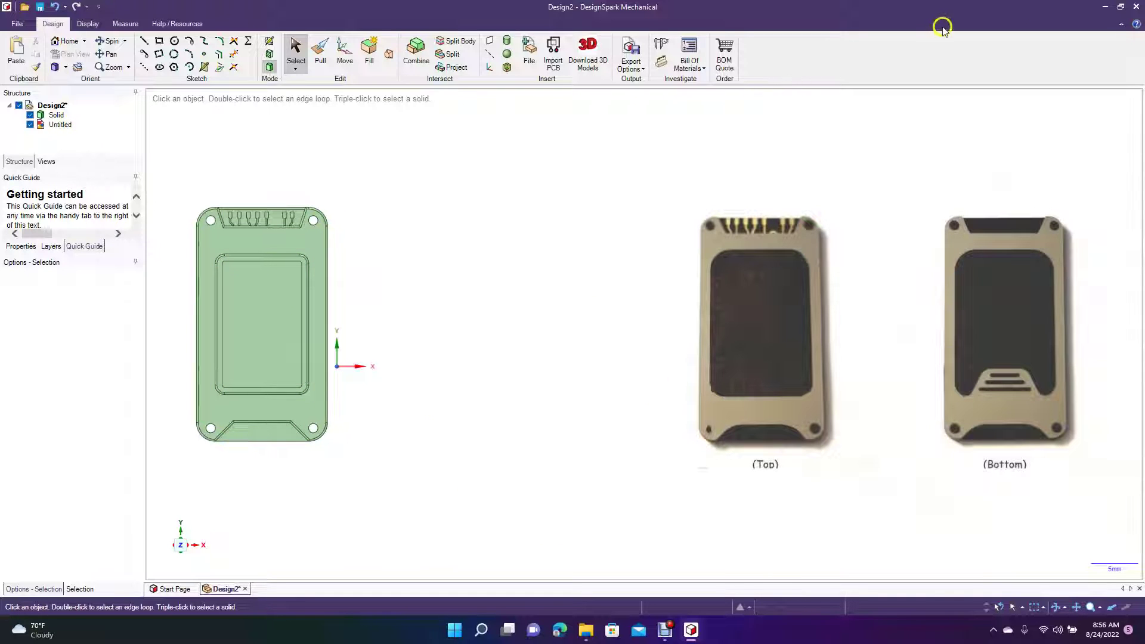
# Open the Circuit logo drawing from the Prison break Scylla Card folder in CorelDRAW
pyautogui.click(1106, 10)
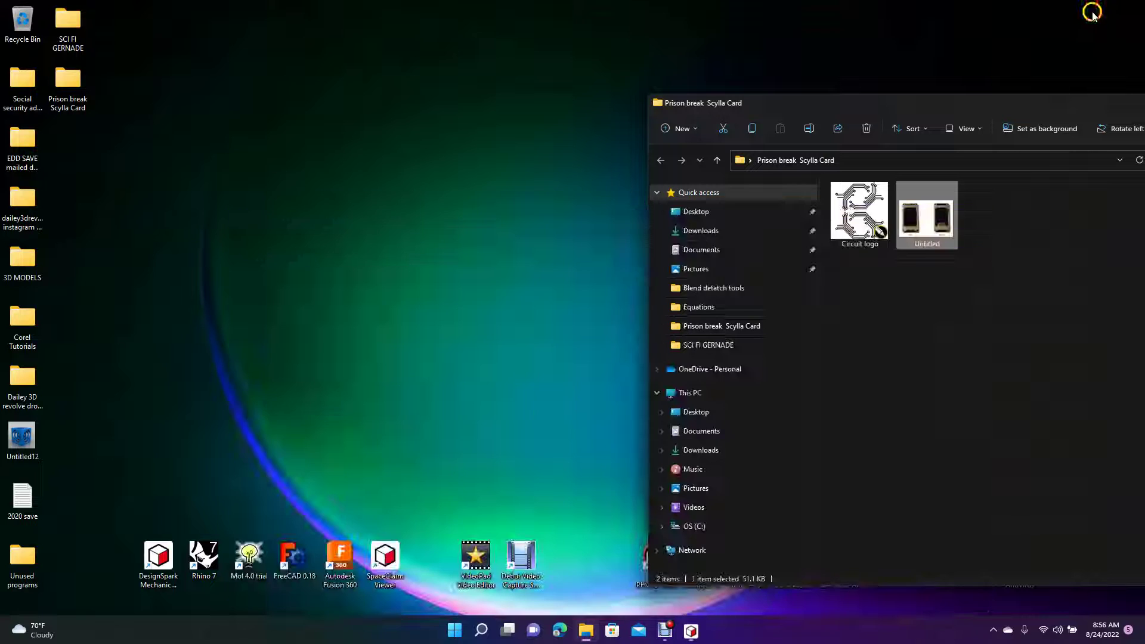
pyautogui.click(866, 211)
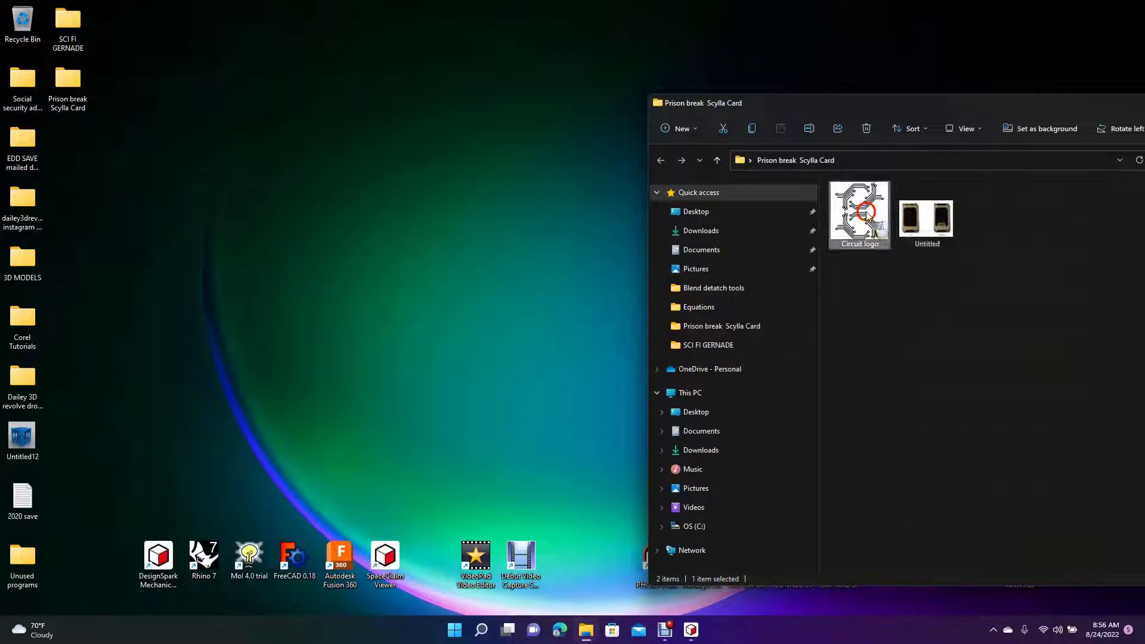
pyautogui.doubleClick(866, 212)
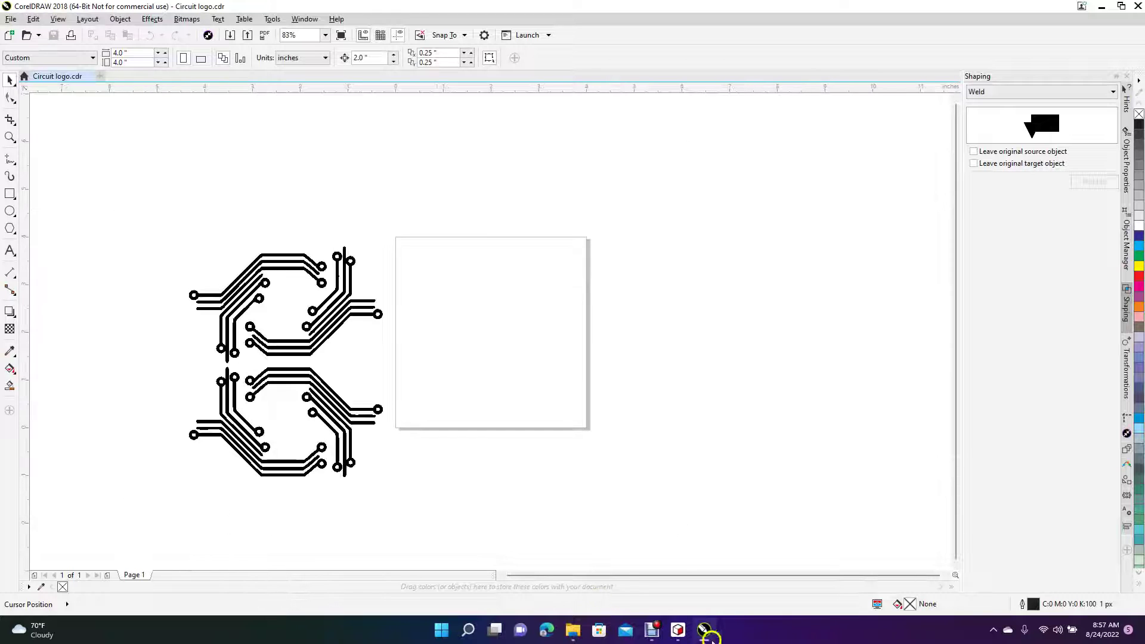
# Switch back to DesignSpark Mechanical and measure the central pocket's height between its upper and lower edges with a dimension
pyautogui.click(678, 630)
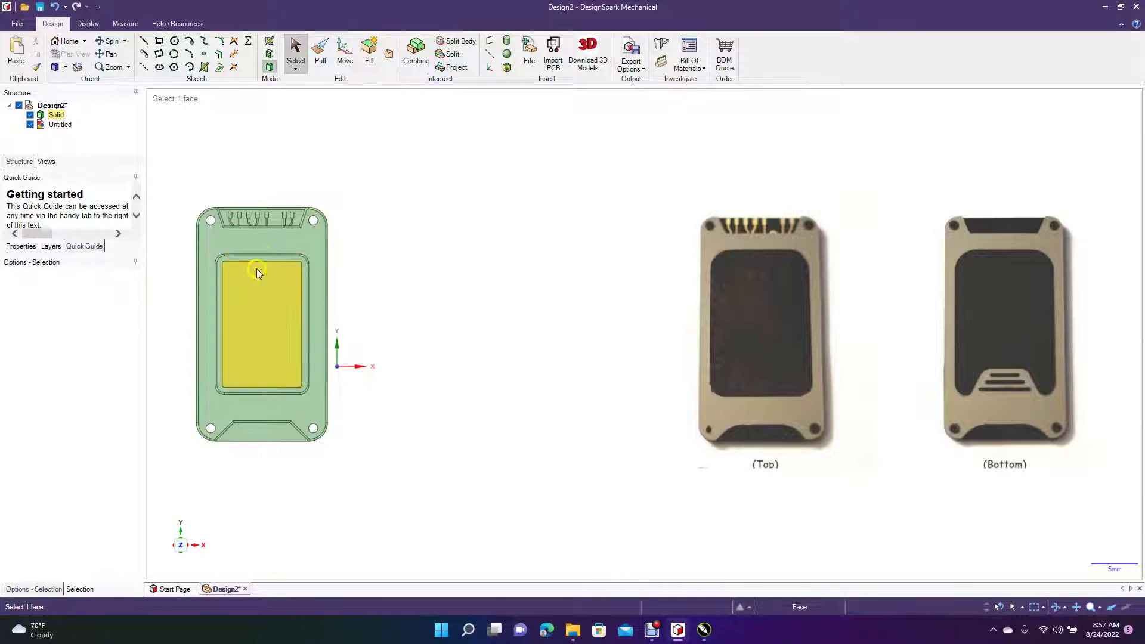
pyautogui.click(659, 63)
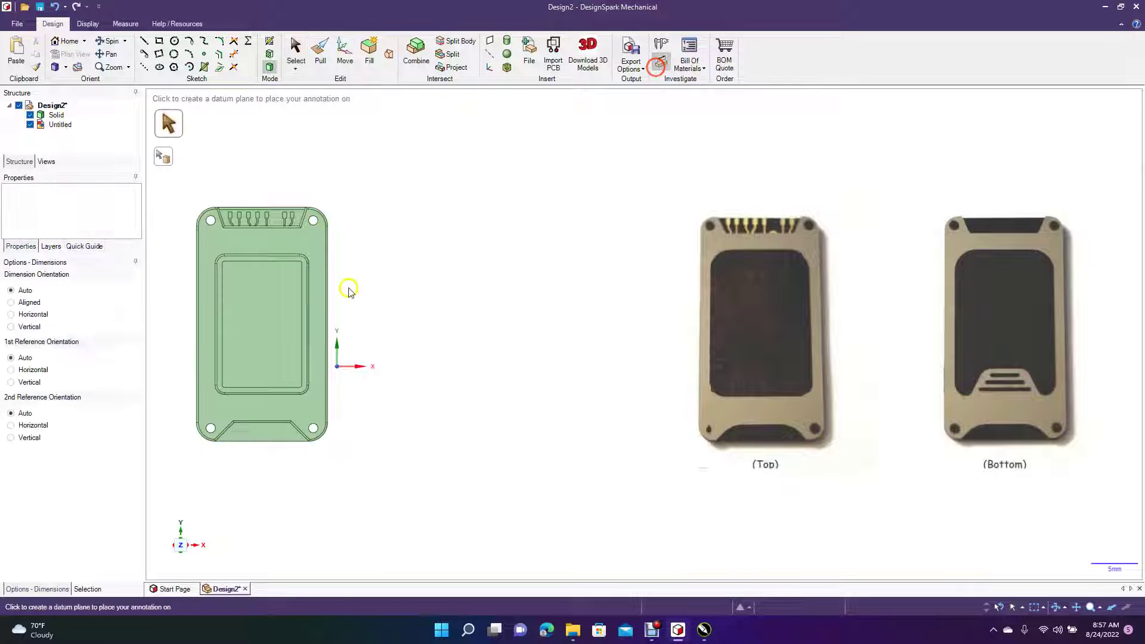
pyautogui.click(259, 261)
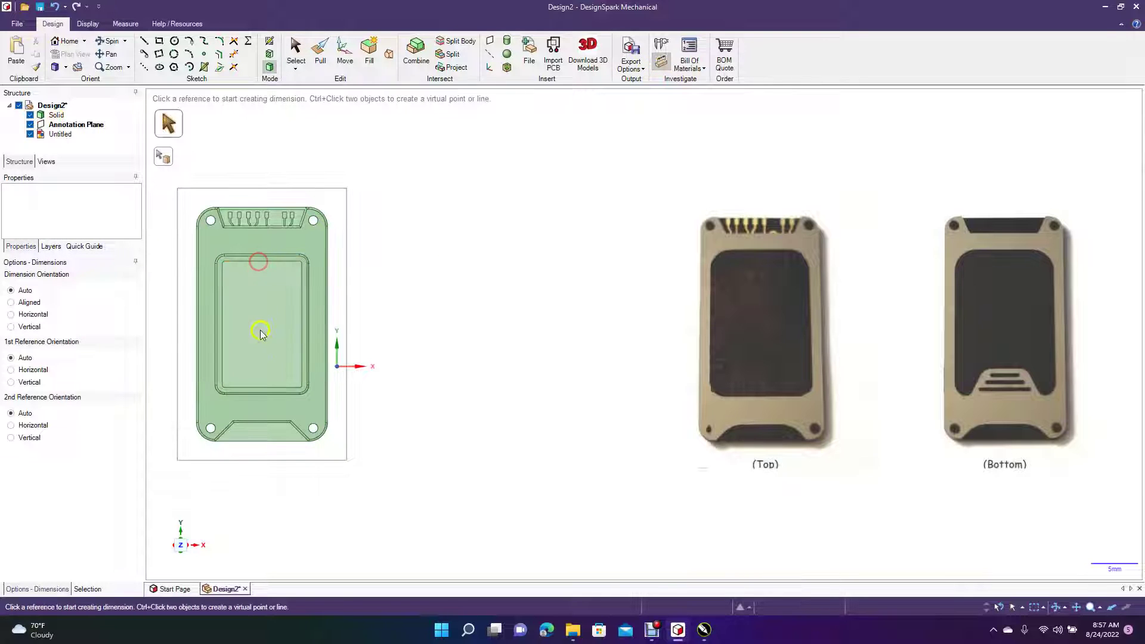
pyautogui.click(257, 389)
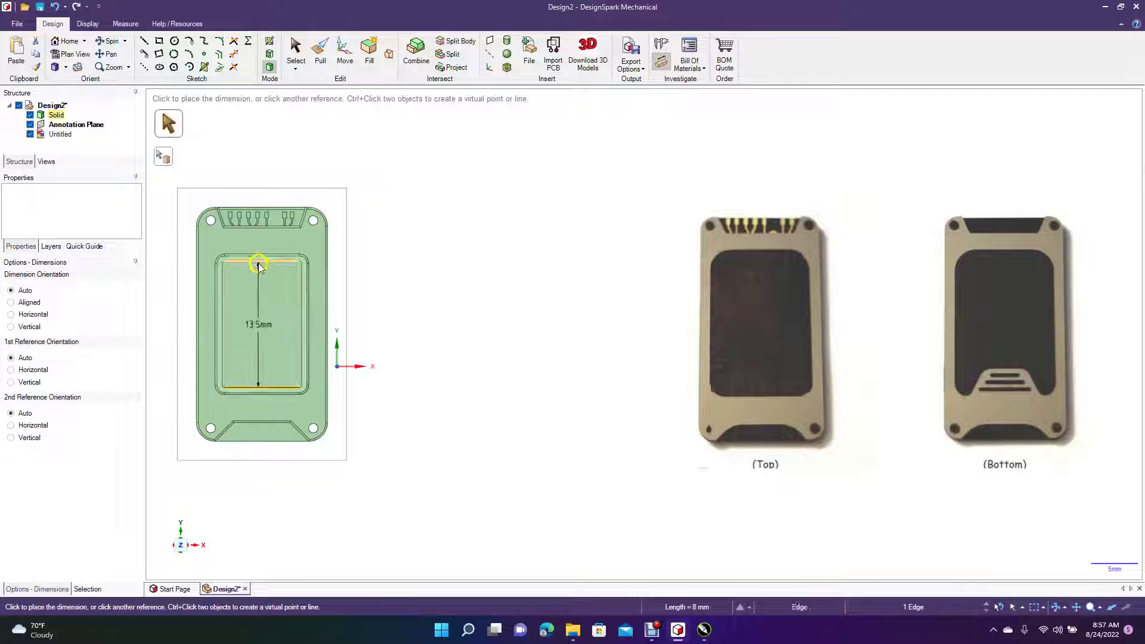
pyautogui.click(258, 263)
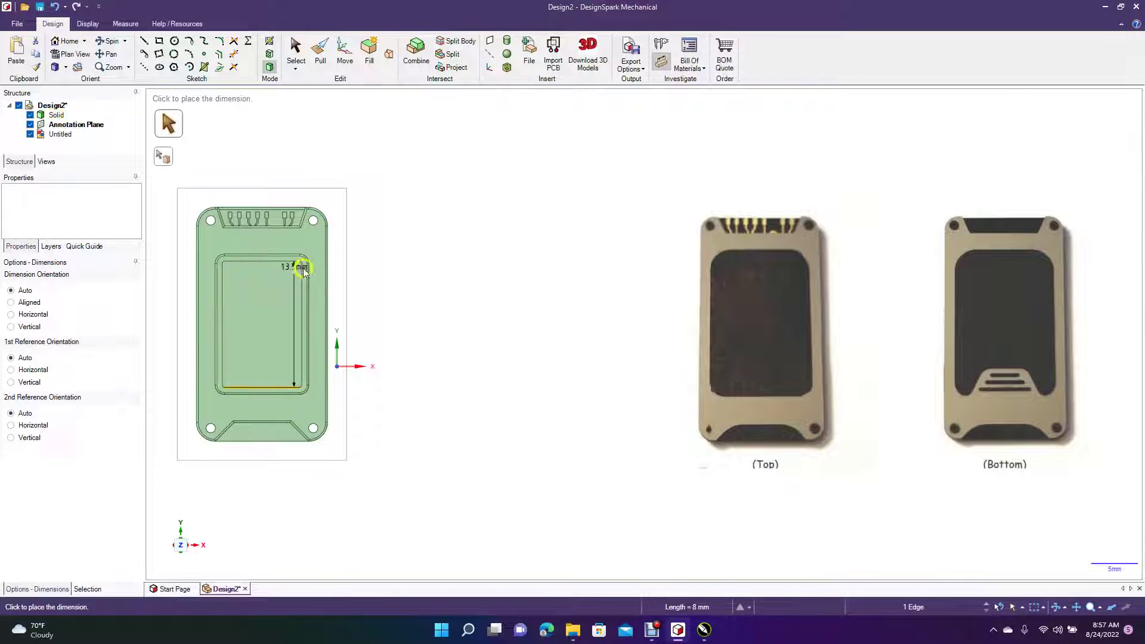
pyautogui.click(398, 296)
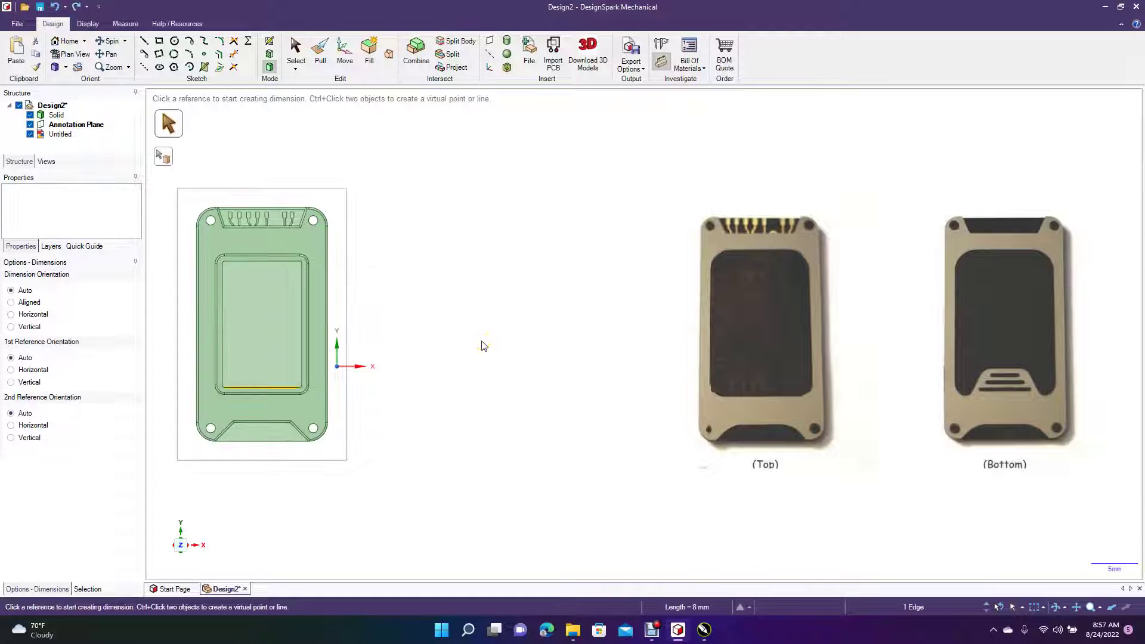
# Switch to CorelDRAW and set the ruler units of the Circuit logo document to millimeters
pyautogui.click(703, 629)
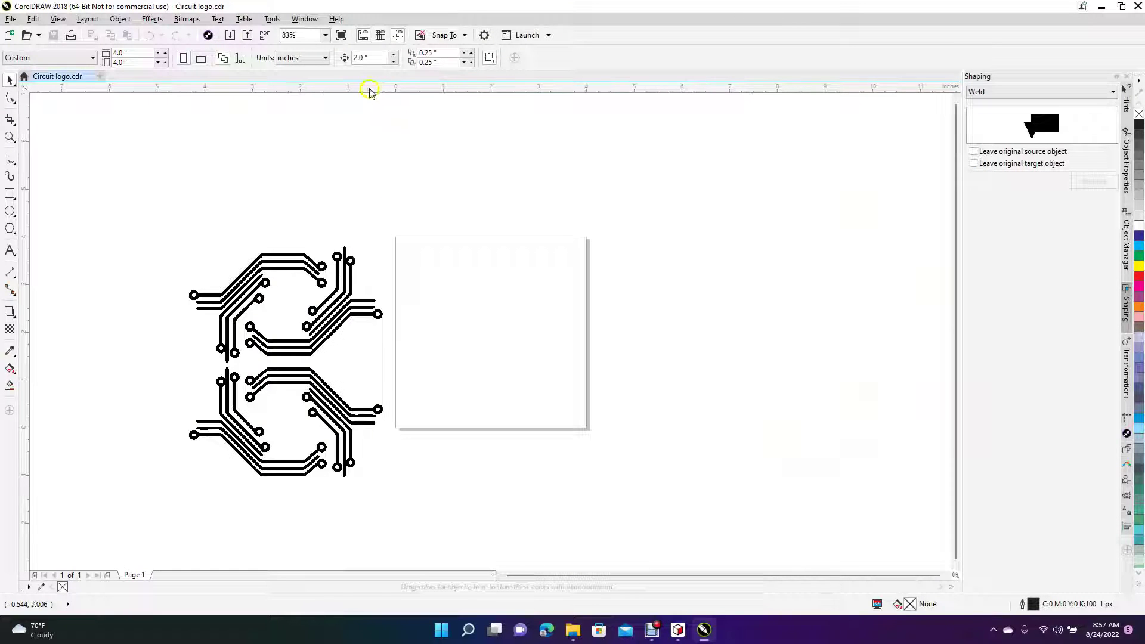
pyautogui.rightClick(369, 91)
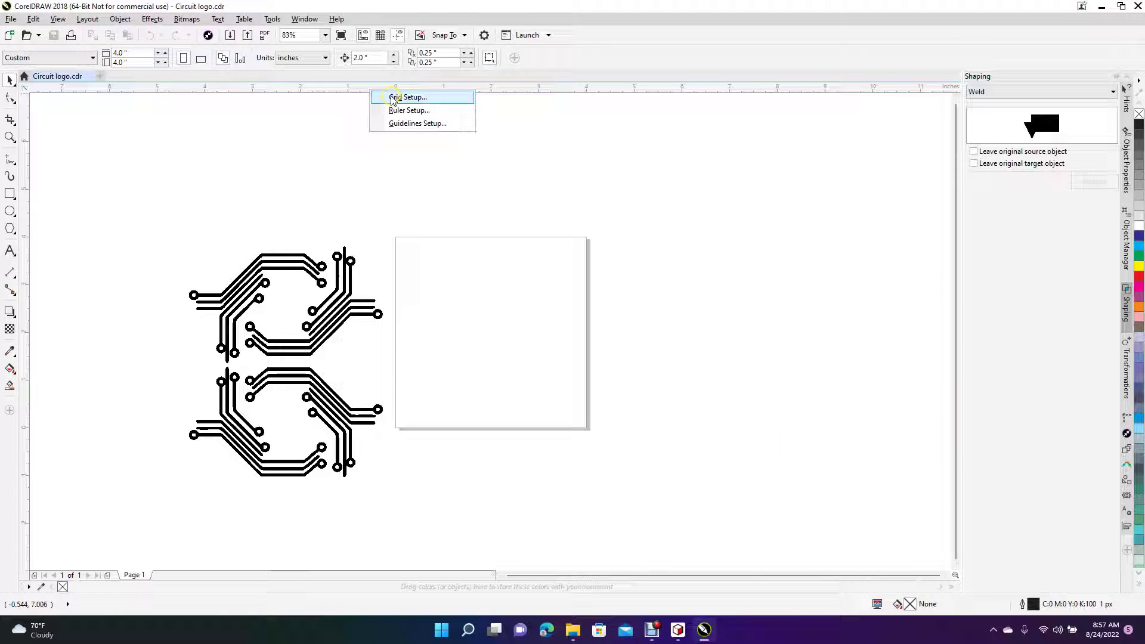
pyautogui.click(403, 110)
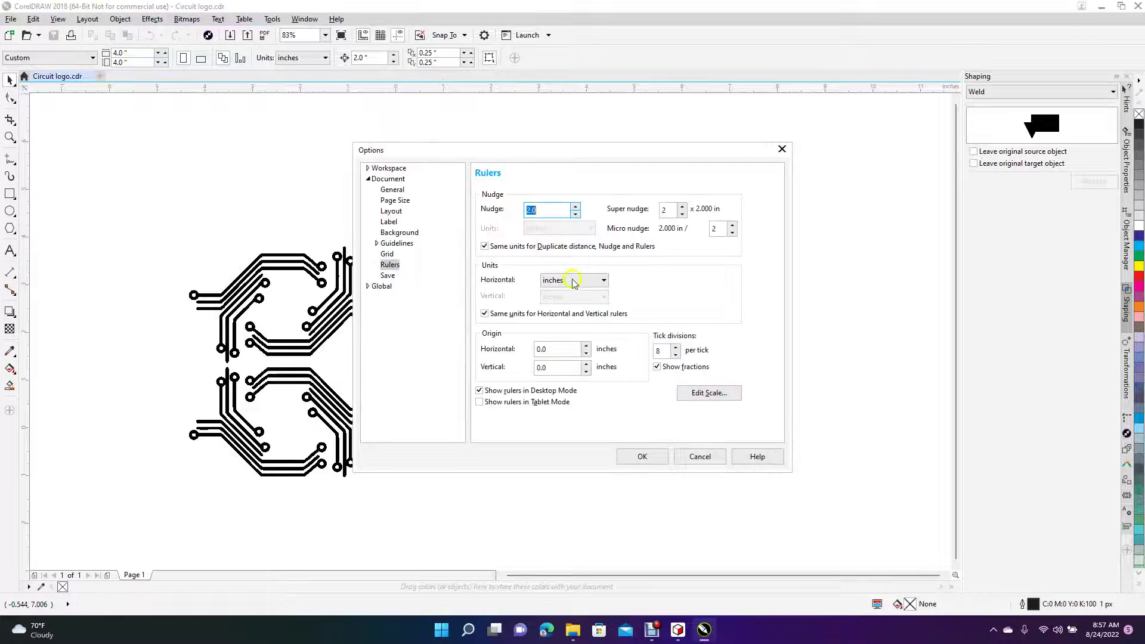
pyautogui.click(578, 281)
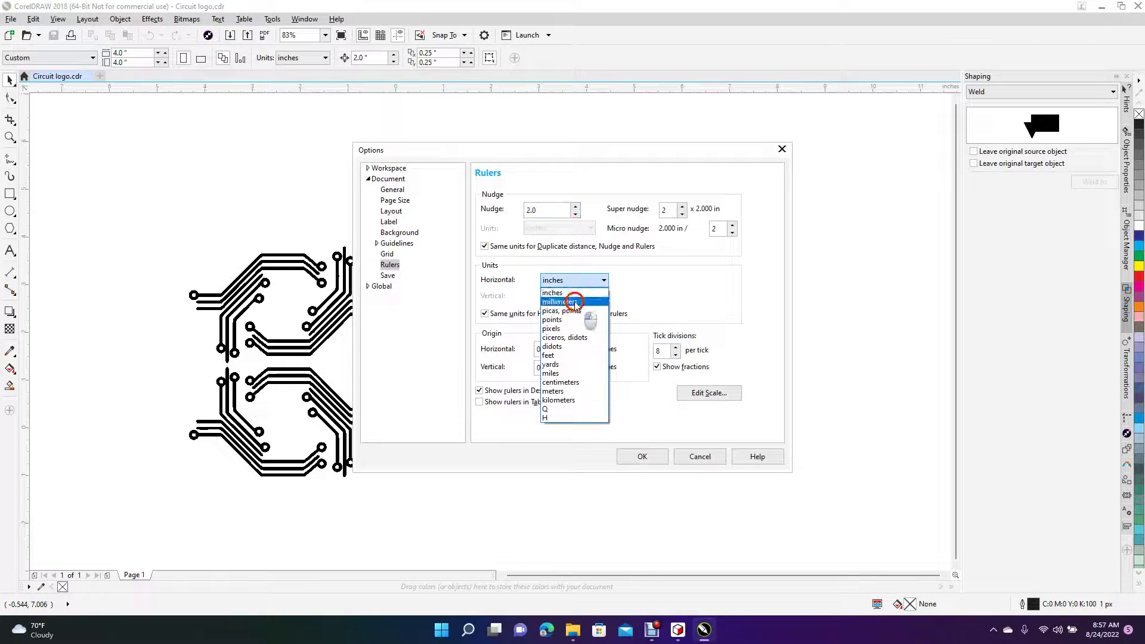
pyautogui.click(572, 301)
pyautogui.click(643, 457)
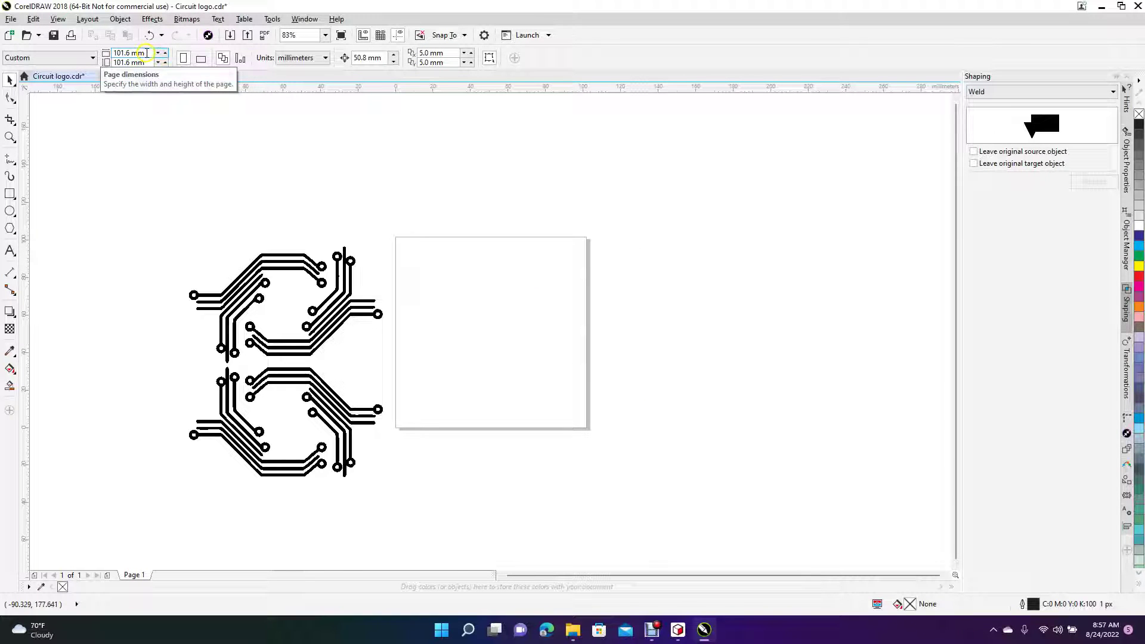
# Set the page height of the Circuit logo document to 13.5 mm
pyautogui.moveTo(146, 63); pyautogui.dragTo(105, 62)
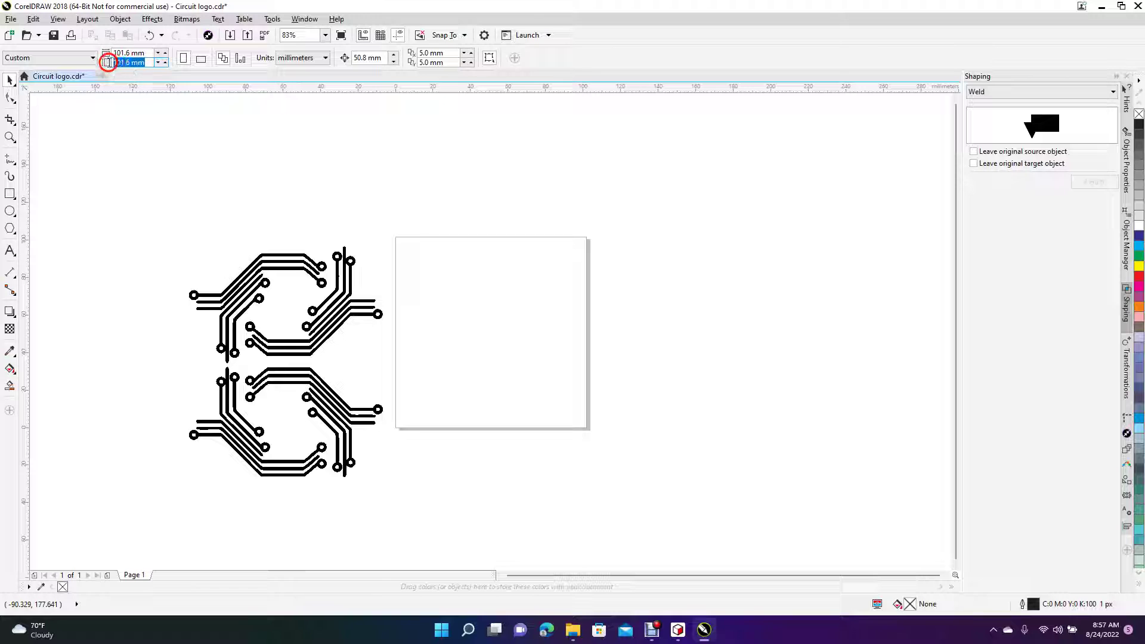
pyautogui.write('13.5')
pyautogui.press('Return')
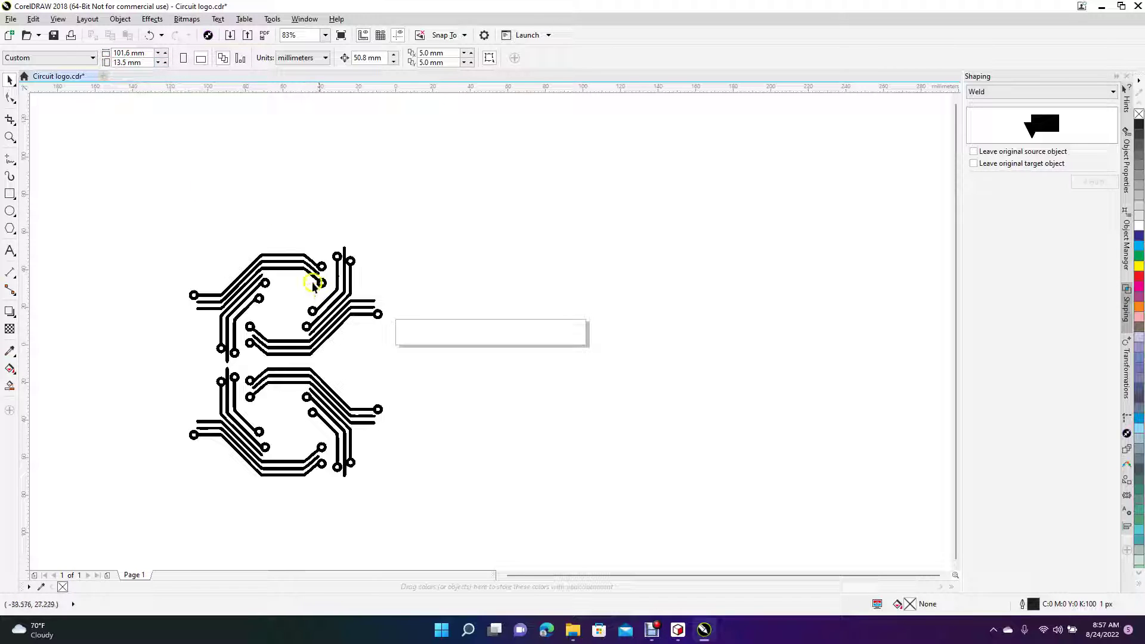
# Scale the whole circuit logo group down to about 8 × 9.5 mm and place it on the page
pyautogui.moveTo(140, 234); pyautogui.dragTo(517, 543)
pyautogui.moveTo(390, 243); pyautogui.dragTo(217, 455)
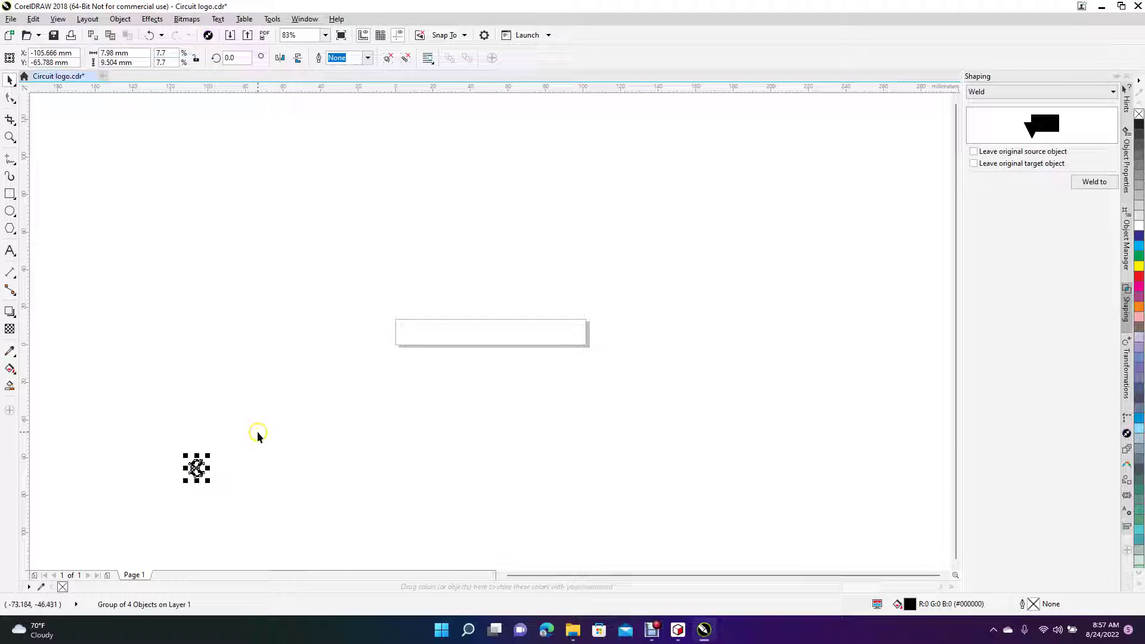
pyautogui.moveTo(197, 466); pyautogui.dragTo(420, 335)
pyautogui.scroll(8, 420, 334)
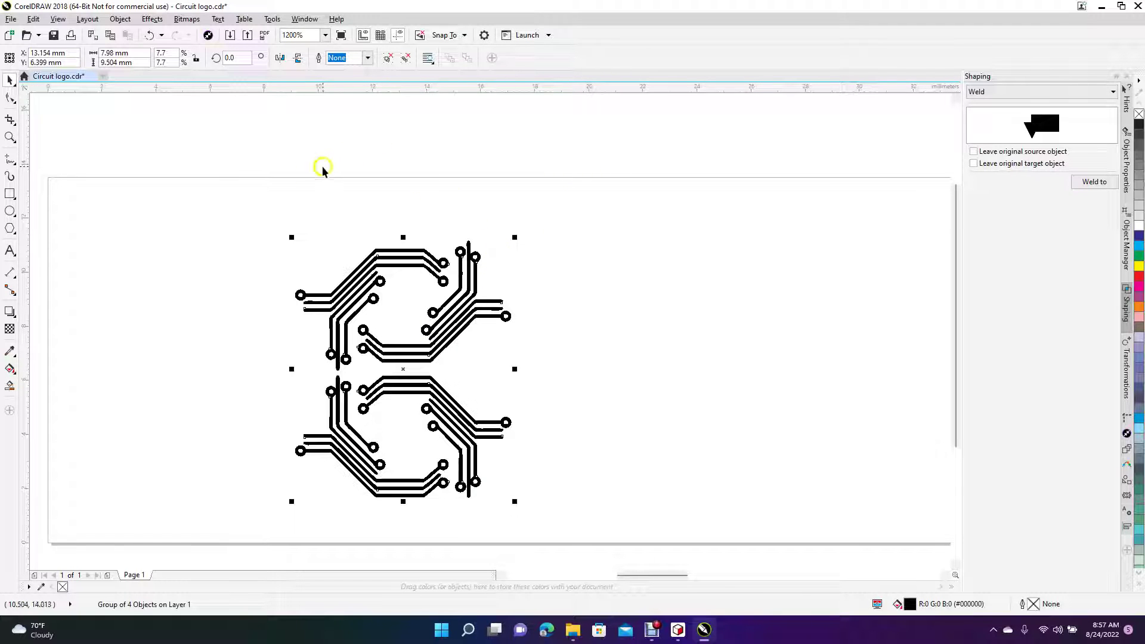
# Enlarge the circuit logo proportionally to about 9.8 × 11.7 mm and center it vertically on the page
pyautogui.moveTo(515, 235); pyautogui.dragTo(554, 205)
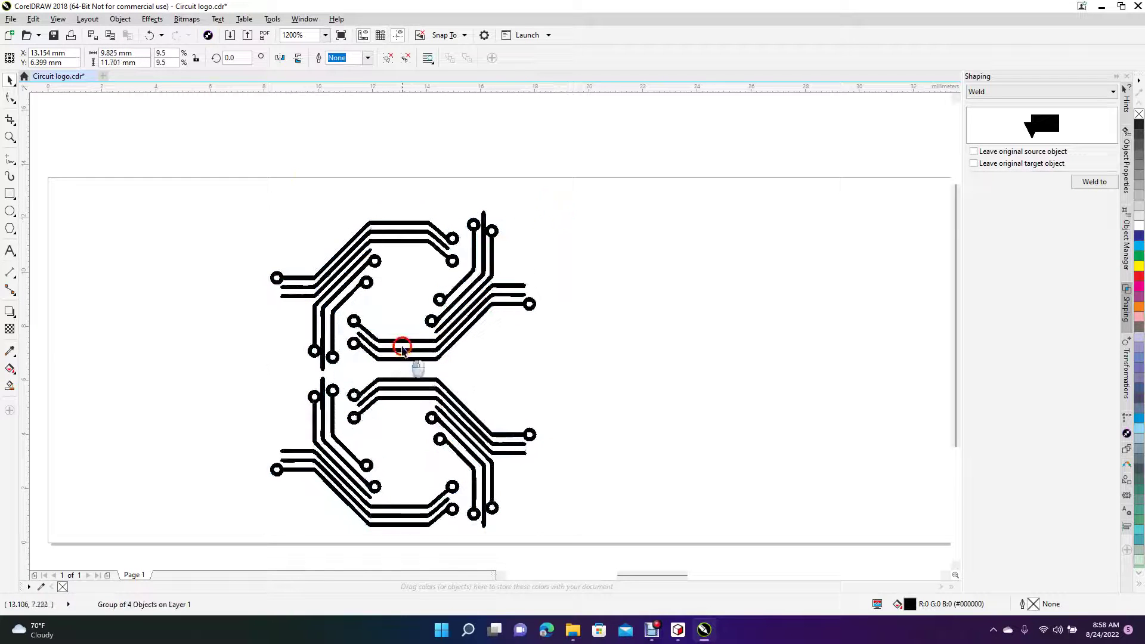
pyautogui.click(416, 321)
pyautogui.click(419, 320)
pyautogui.hotkey('ctrl', 'a')
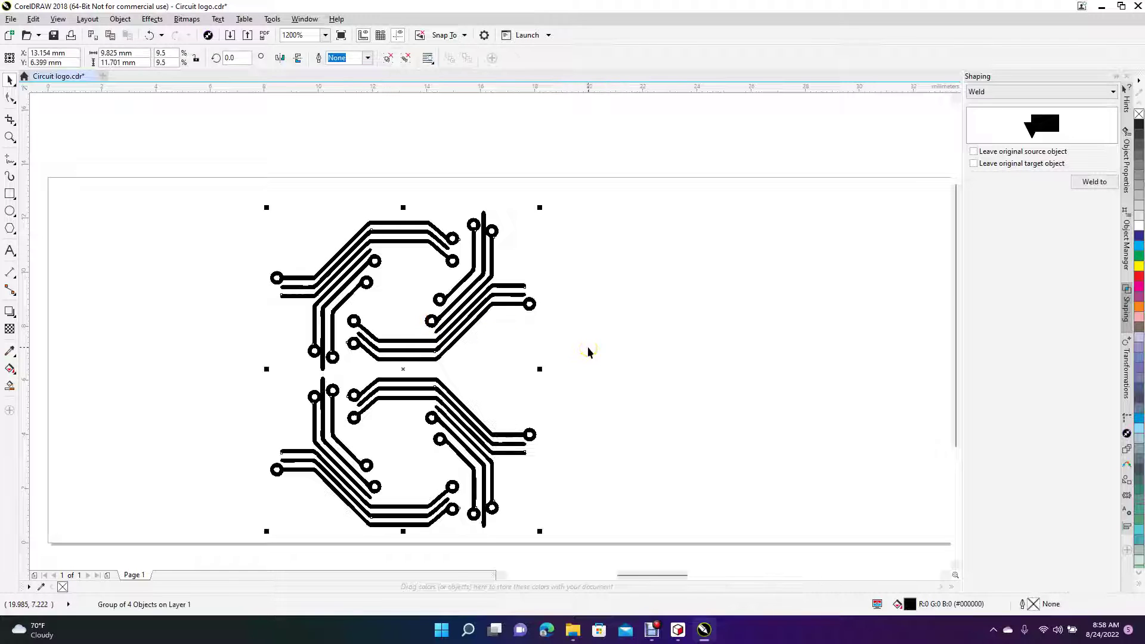
pyautogui.moveTo(408, 351)
pyautogui.mouseDown()
pyautogui.moveTo(417, 327)
pyautogui.moveTo(416, 340)
pyautogui.mouseUp()
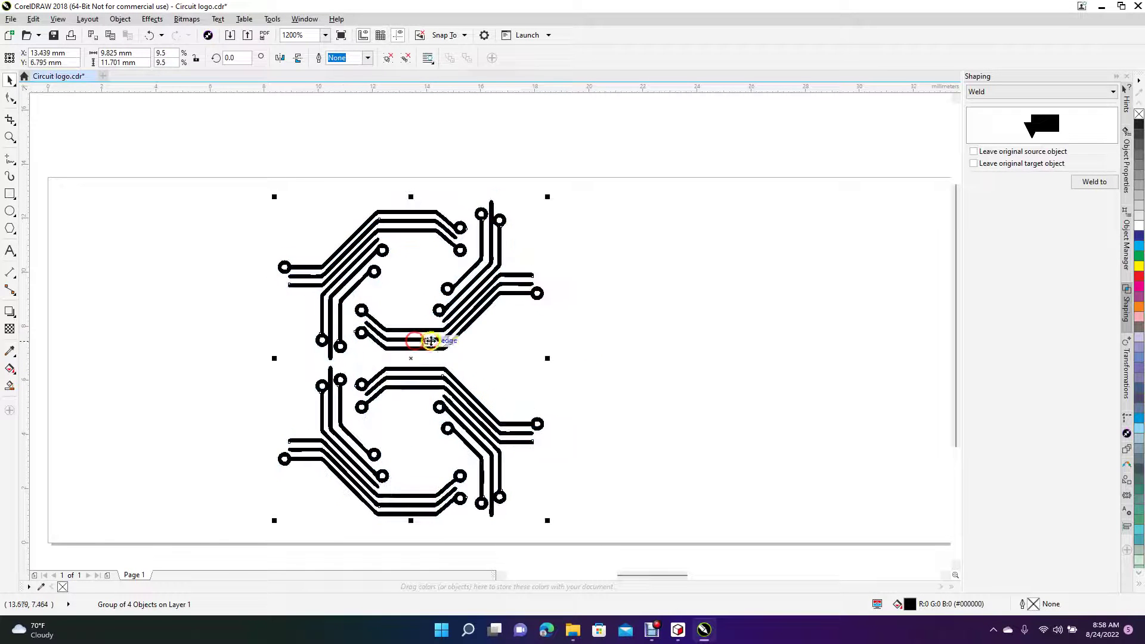
# Export the logo to the Desktop as an SVG file named Circuit logo, keeping the SVG 1.1 export settings
pyautogui.click(14, 19)
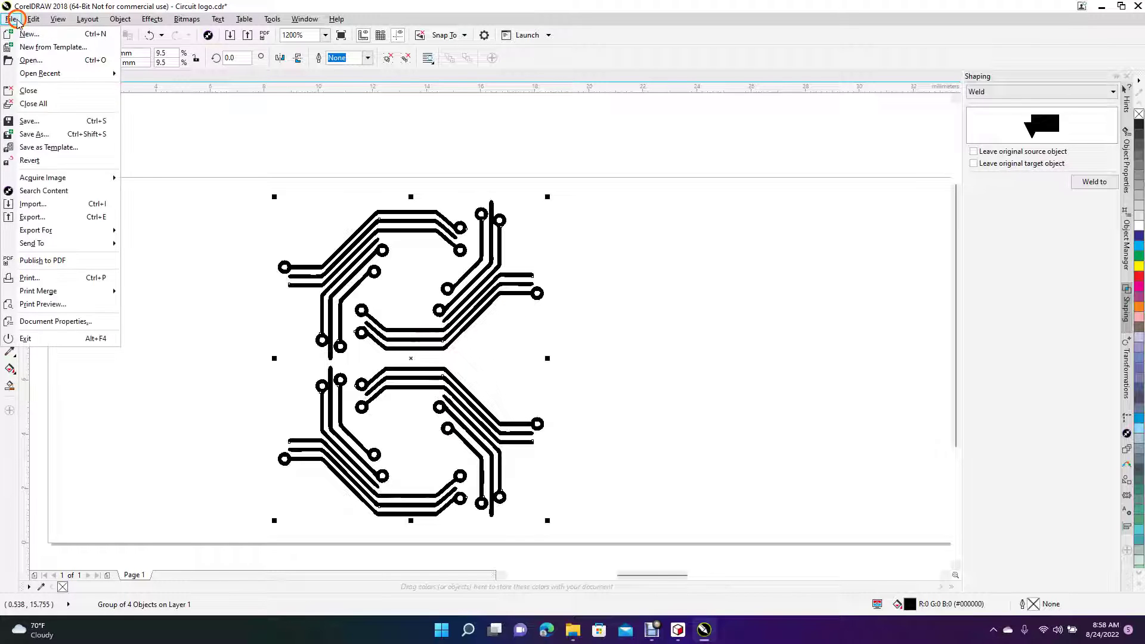
pyautogui.click(27, 217)
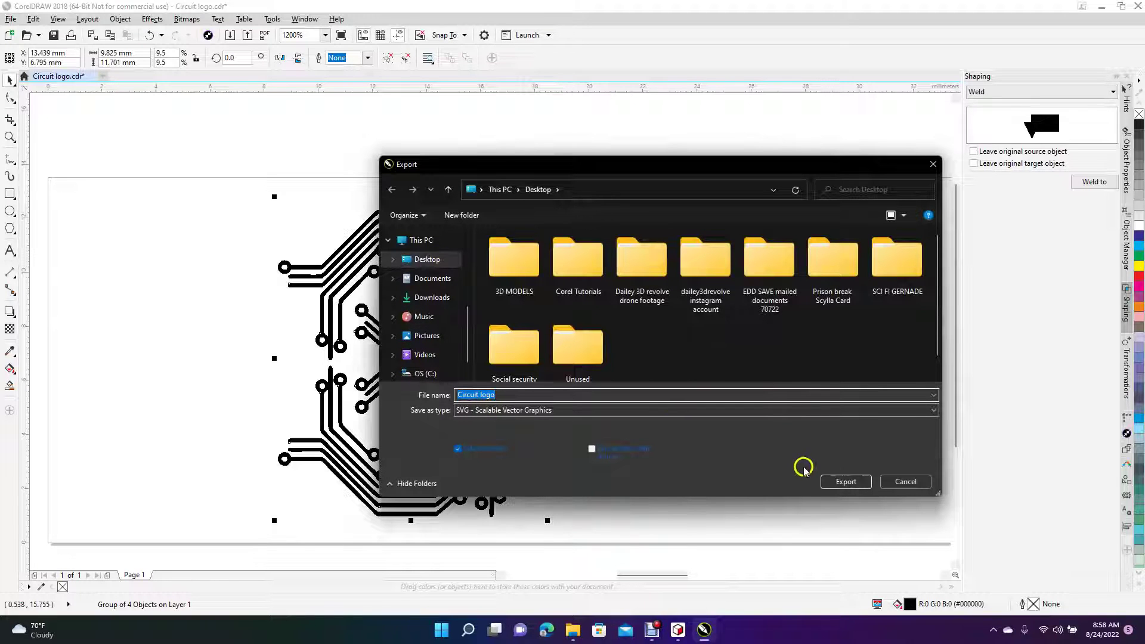
pyautogui.click(844, 481)
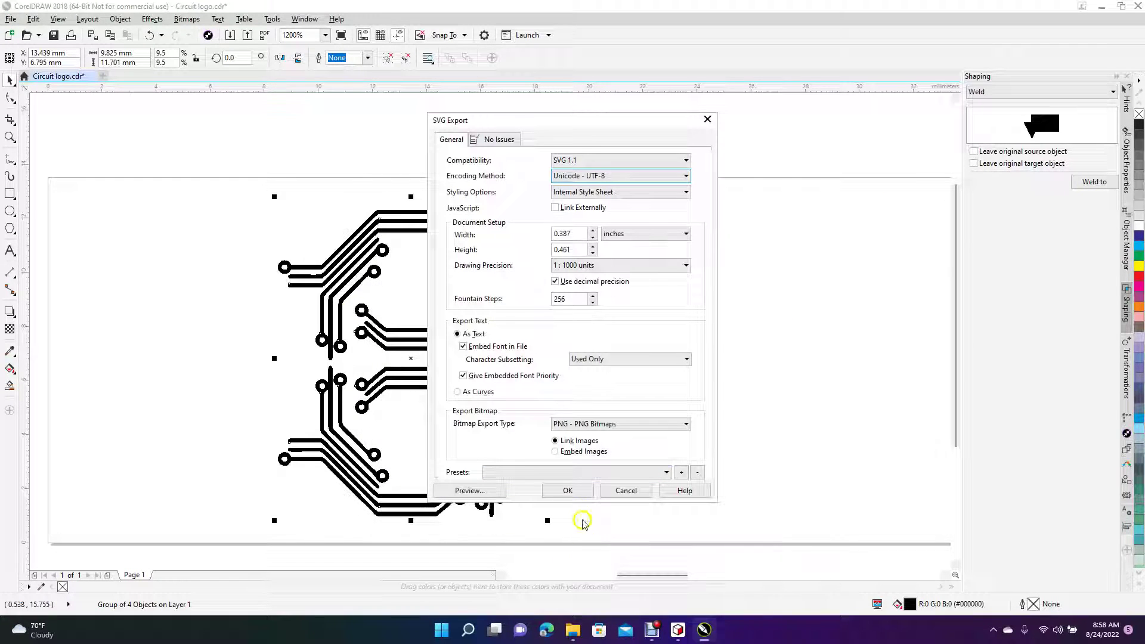
pyautogui.click(568, 490)
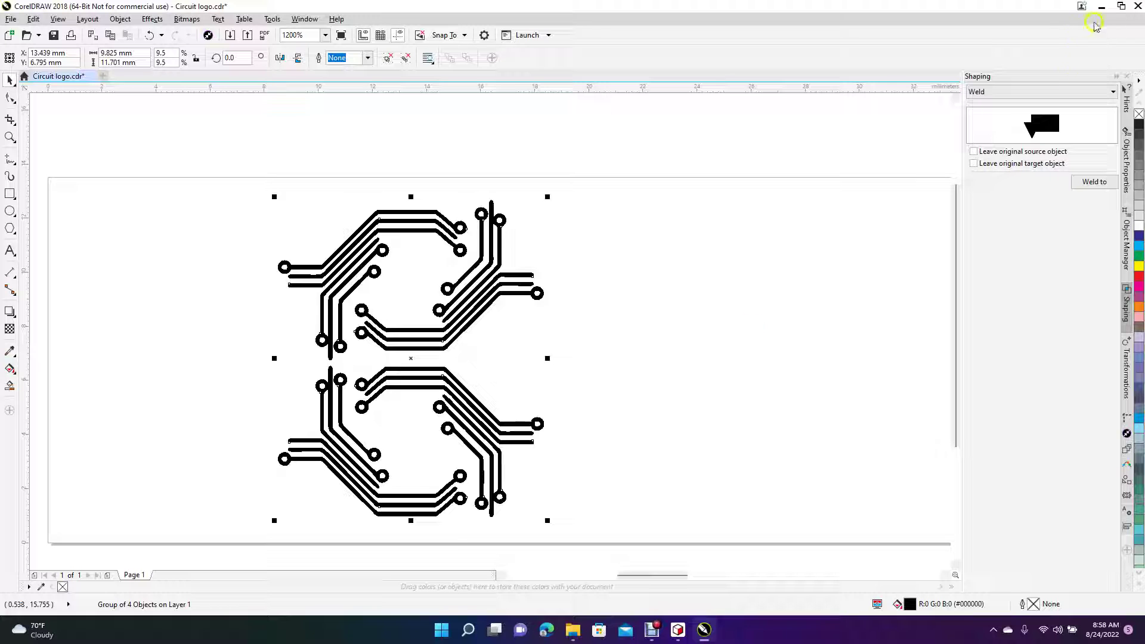
# Clear the open windows off the desktop, launch FreeCAD and create a new empty document
pyautogui.click(1103, 9)
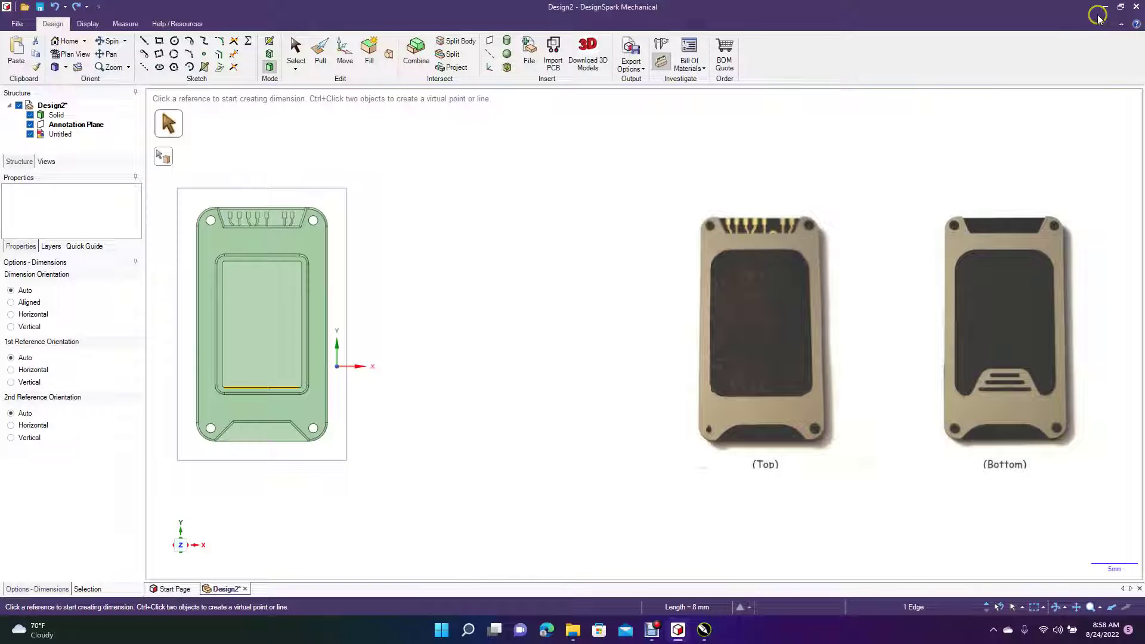
pyautogui.click(1104, 7)
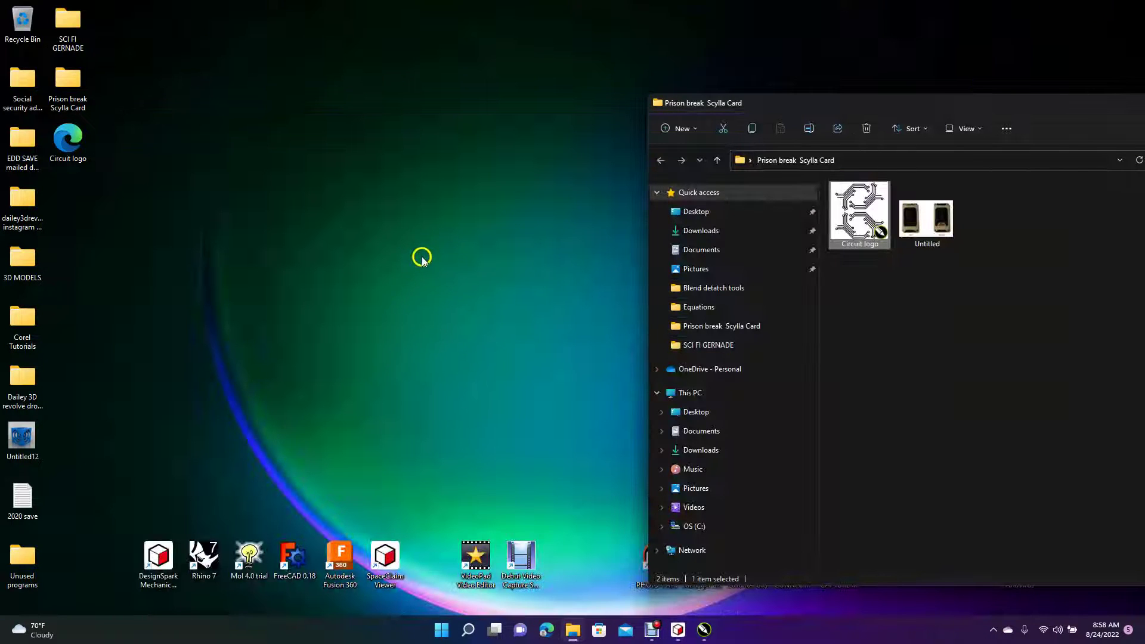
pyautogui.moveTo(847, 102); pyautogui.dragTo(386, 145)
pyautogui.click(841, 144)
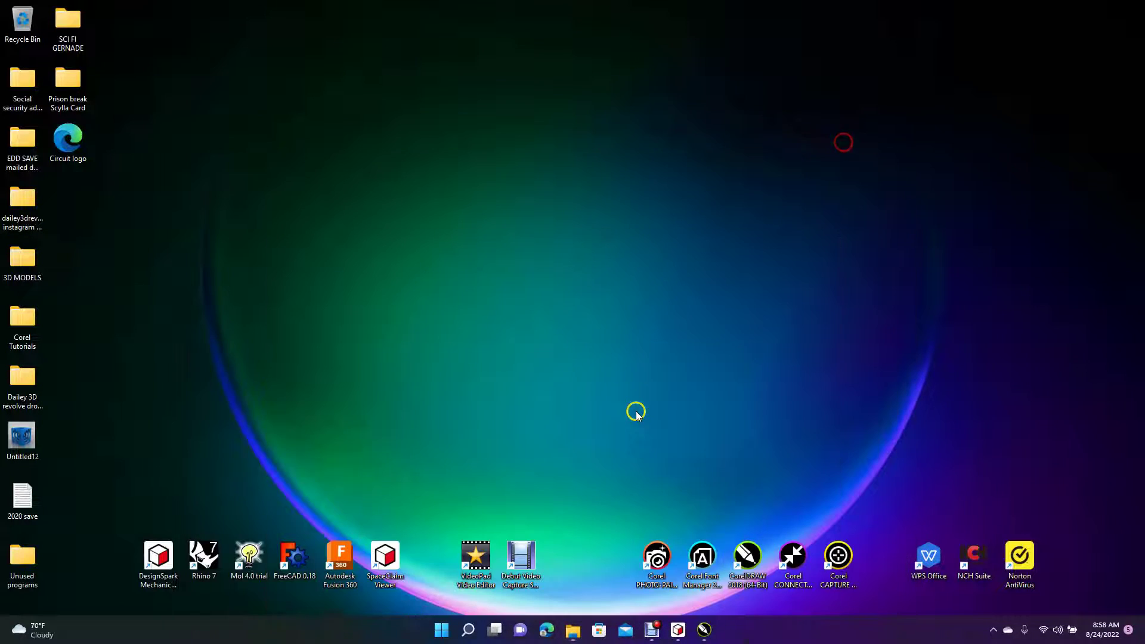
pyautogui.doubleClick(287, 564)
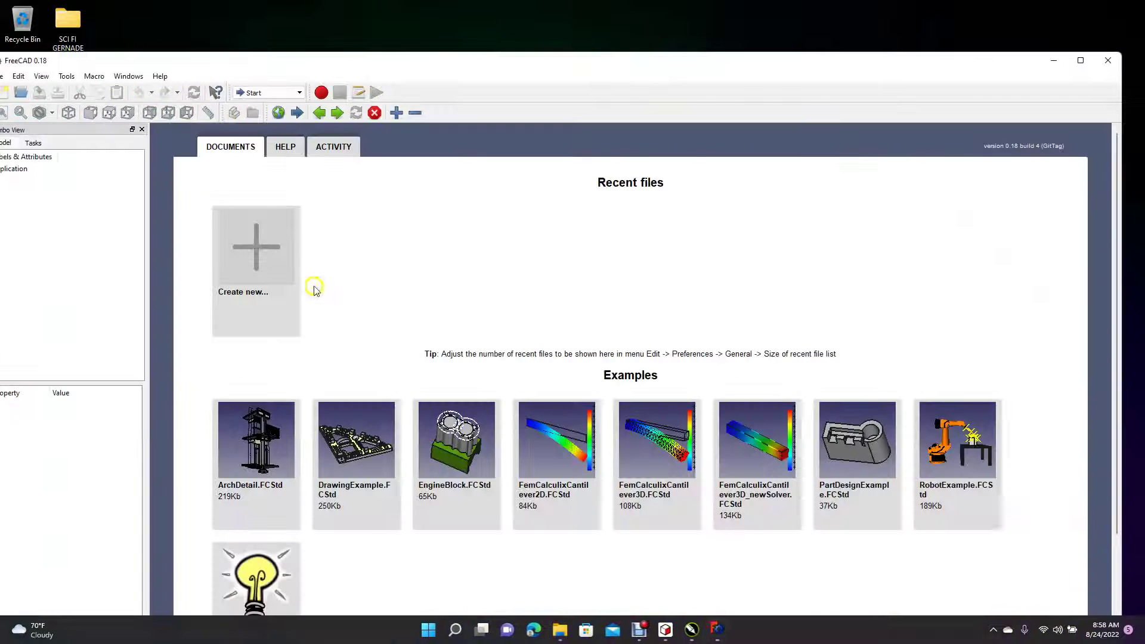
pyautogui.click(254, 236)
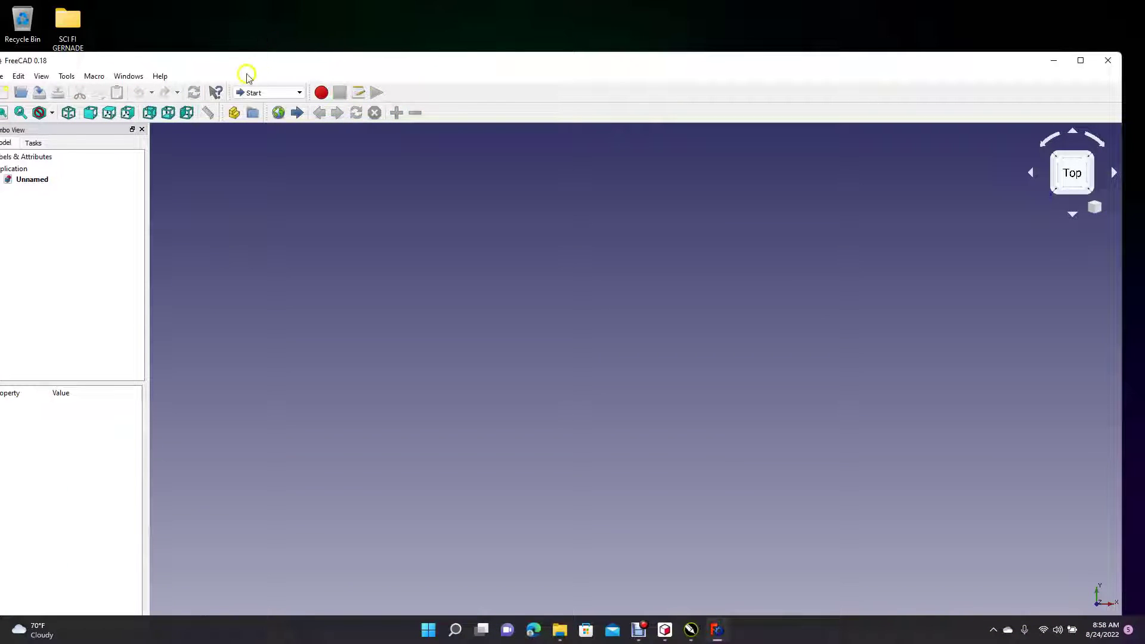
# Import the Circuit logo SVG from the desktop into the FreeCAD document as geometry (importSVG)
pyautogui.moveTo(396, 62); pyautogui.dragTo(637, 57)
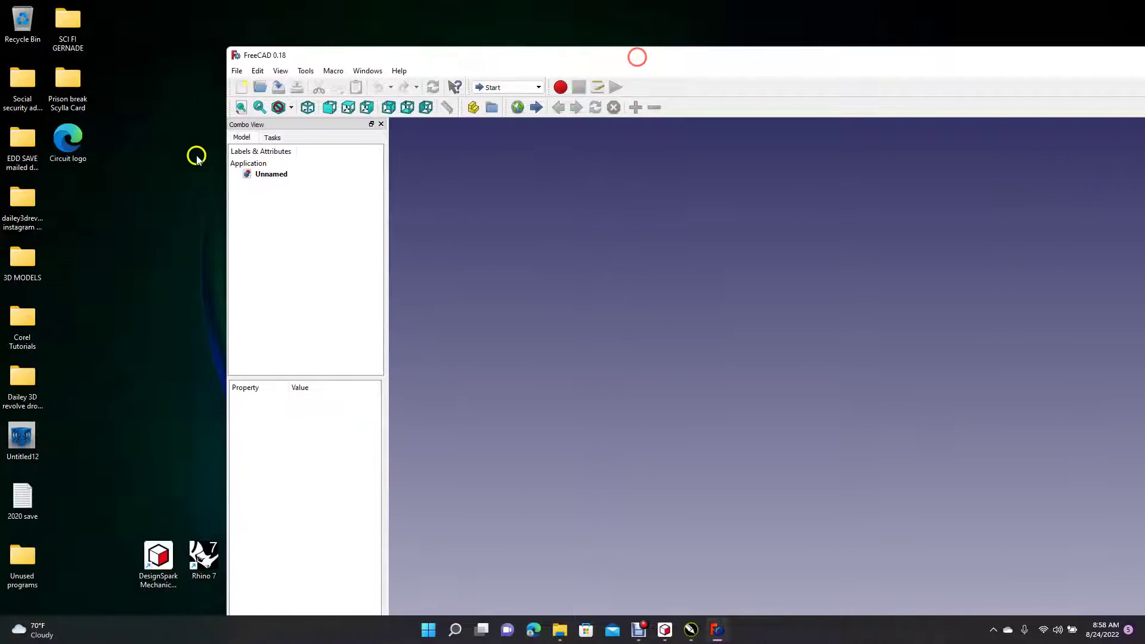
pyautogui.moveTo(86, 141); pyautogui.dragTo(513, 237)
pyautogui.click(756, 348)
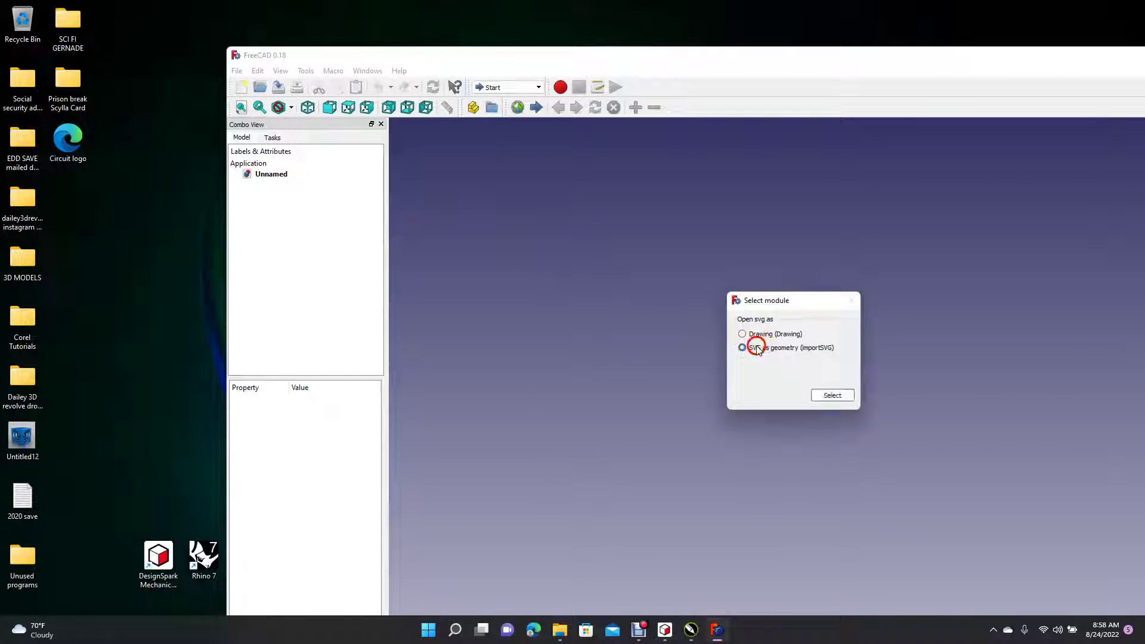
pyautogui.click(832, 396)
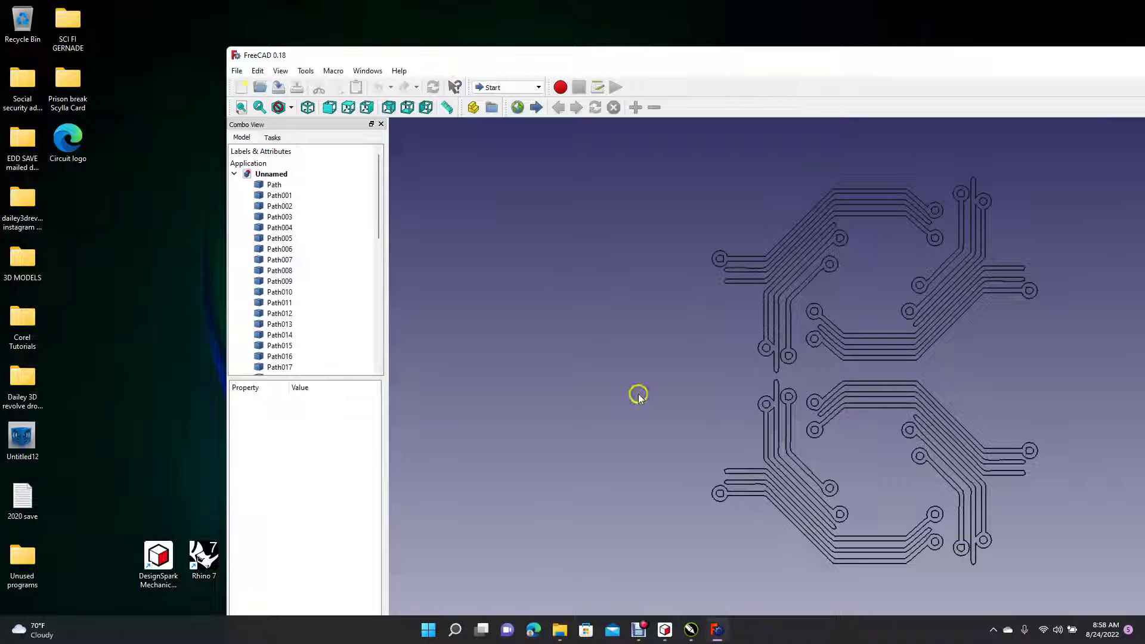
# Export all the imported paths to the Desktop as a STEP with colors file named test
pyautogui.hotkey('ctrl', 'a')
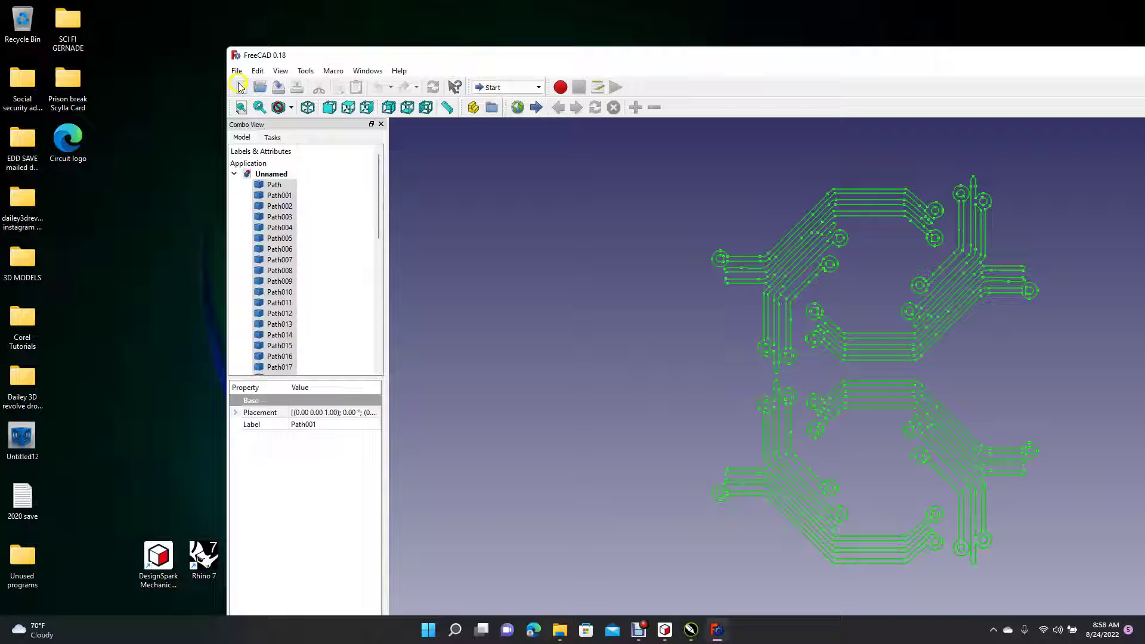
pyautogui.click(236, 72)
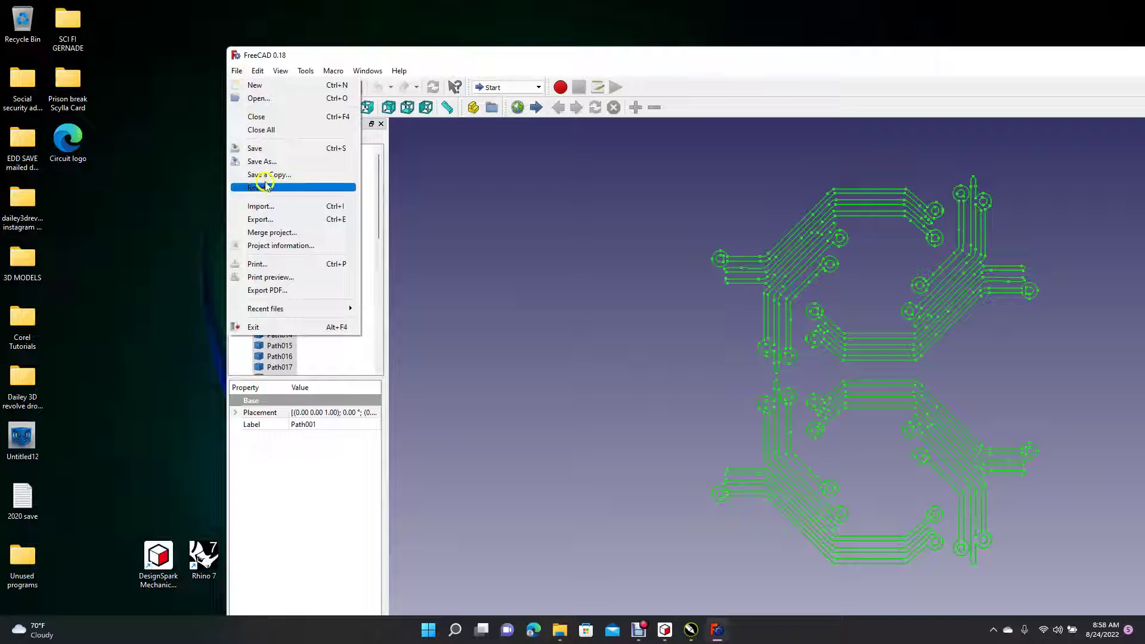
pyautogui.click(268, 221)
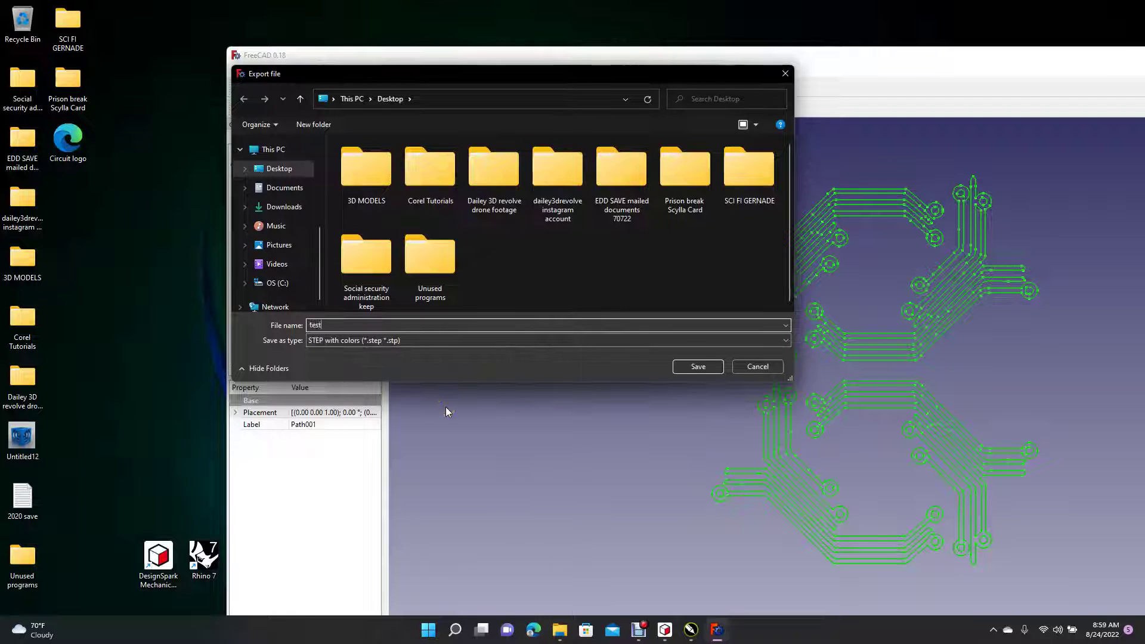
pyautogui.click(695, 365)
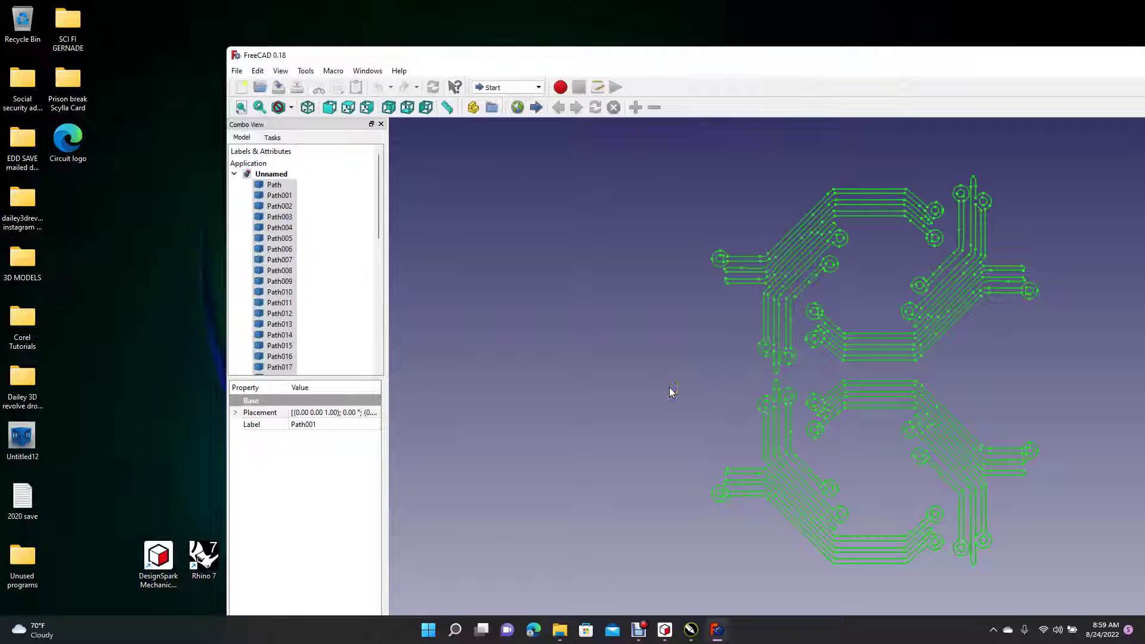
# Switch to DesignSpark Mechanical and insert the test STEP file from the Desktop with the central pocket's floor face selected
pyautogui.click(664, 629)
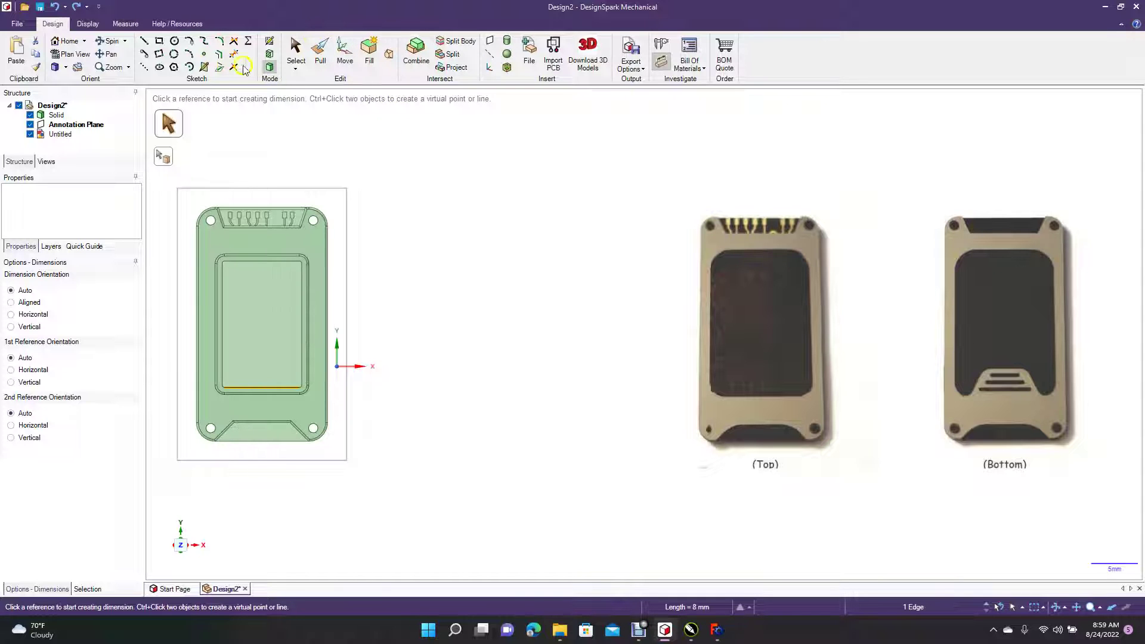
pyautogui.click(106, 54)
pyautogui.moveTo(402, 289); pyautogui.dragTo(590, 306)
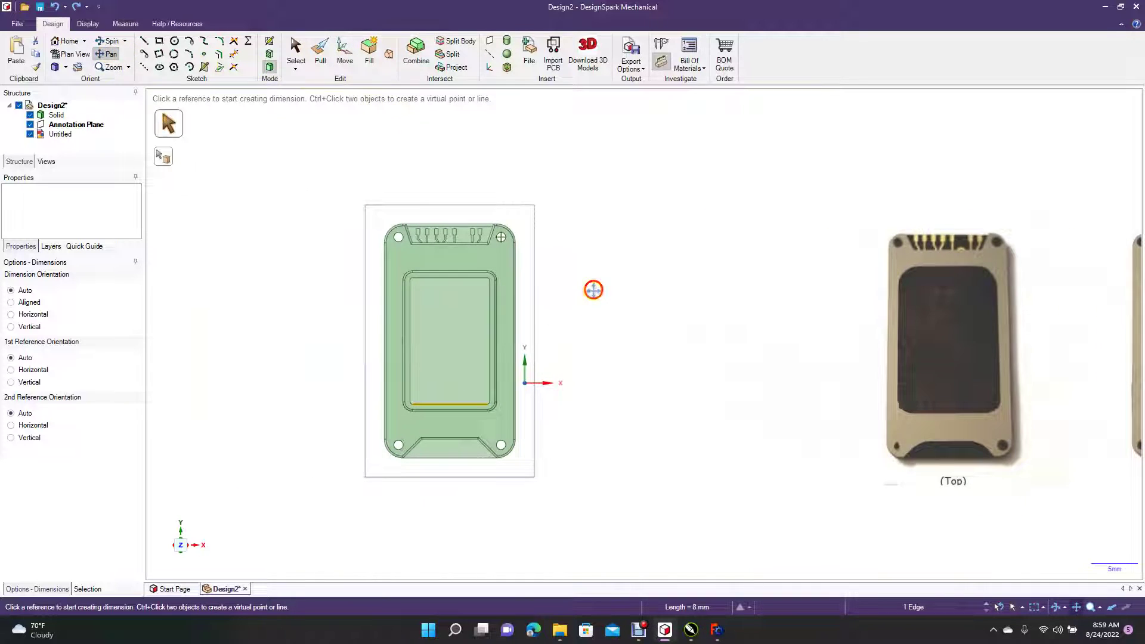
pyautogui.scroll(5, 590, 306)
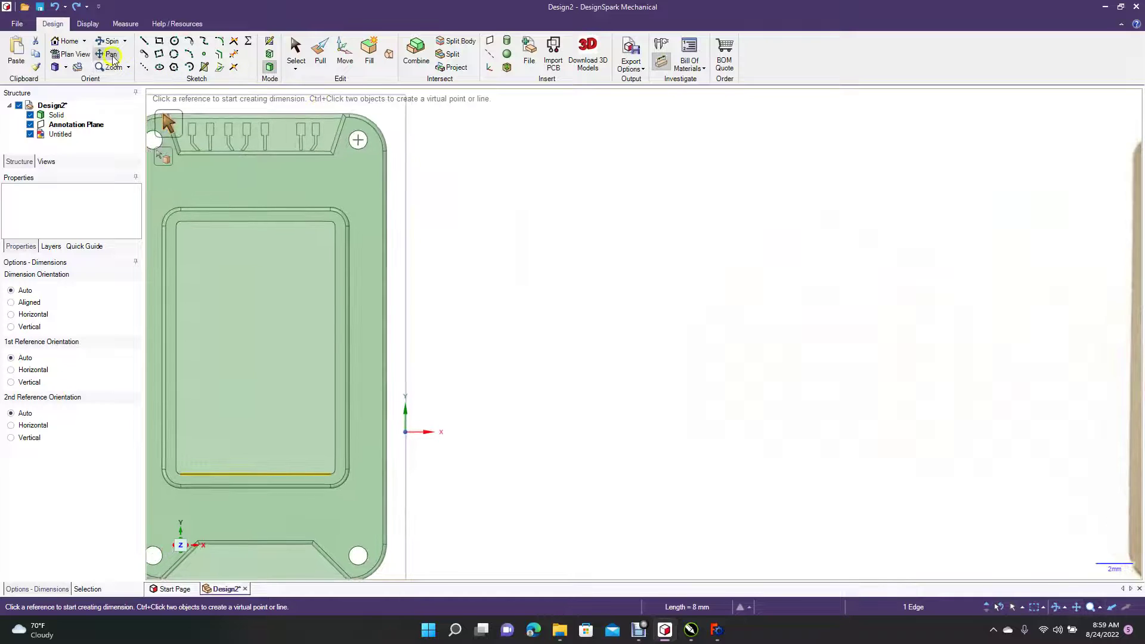
pyautogui.moveTo(616, 317); pyautogui.dragTo(898, 348)
pyautogui.click(292, 51)
pyautogui.click(503, 374)
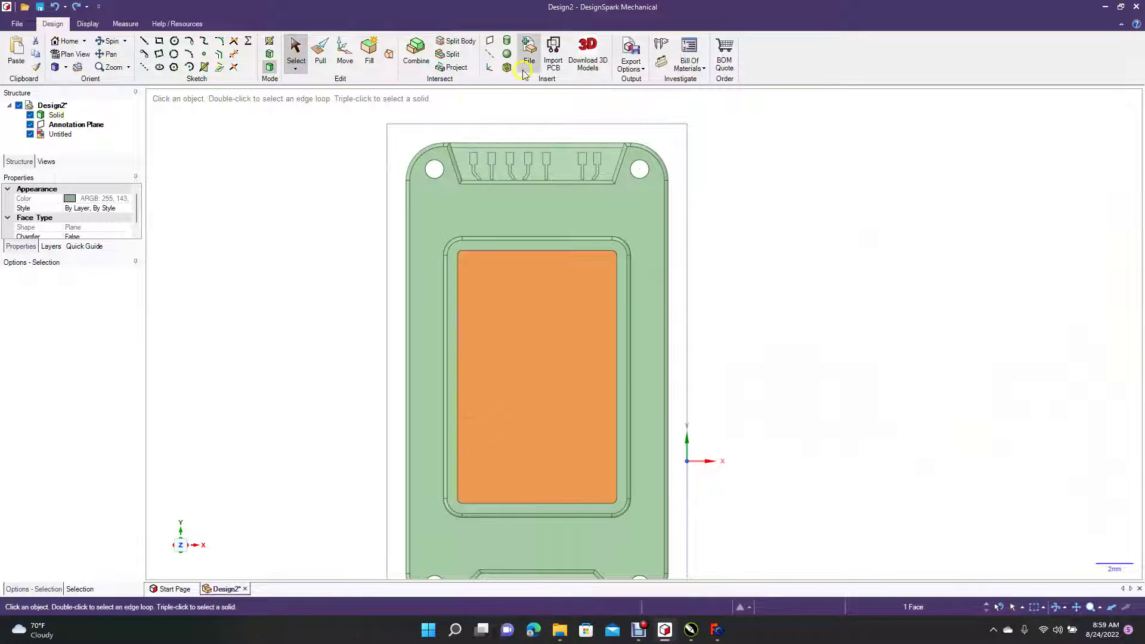
pyautogui.click(528, 53)
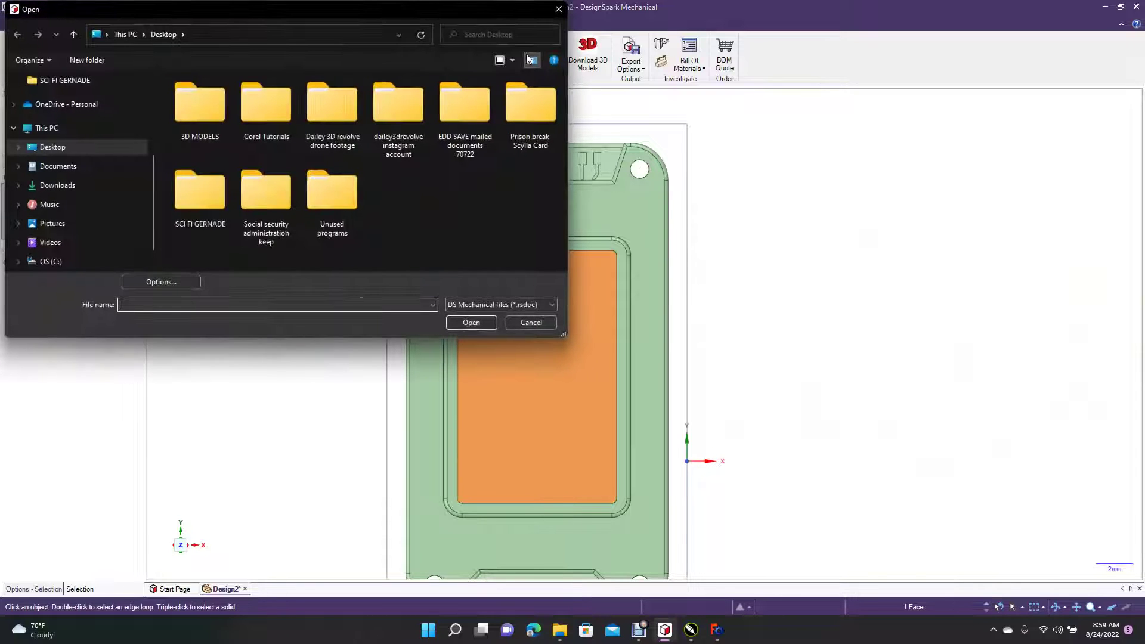
pyautogui.click(480, 303)
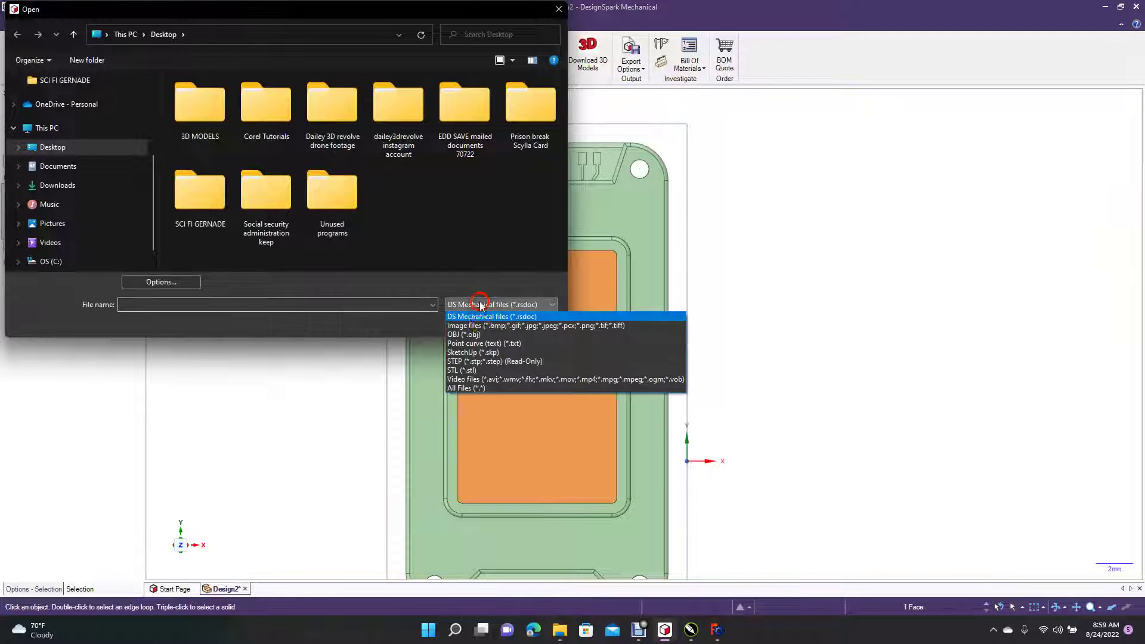
pyautogui.click(479, 361)
pyautogui.doubleClick(399, 202)
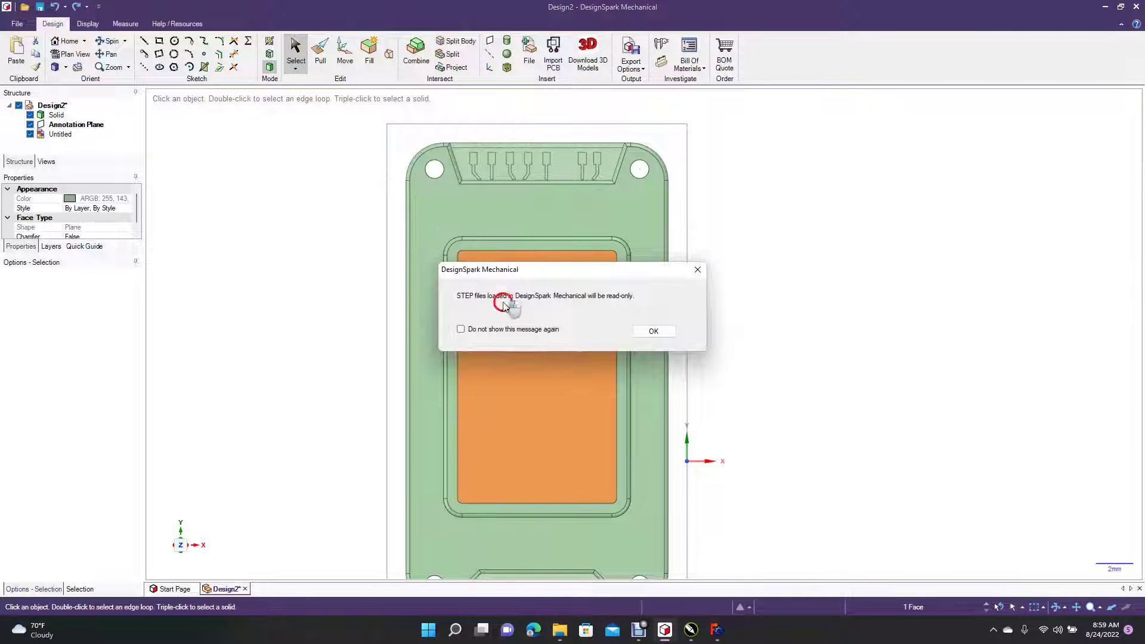
pyautogui.click(641, 330)
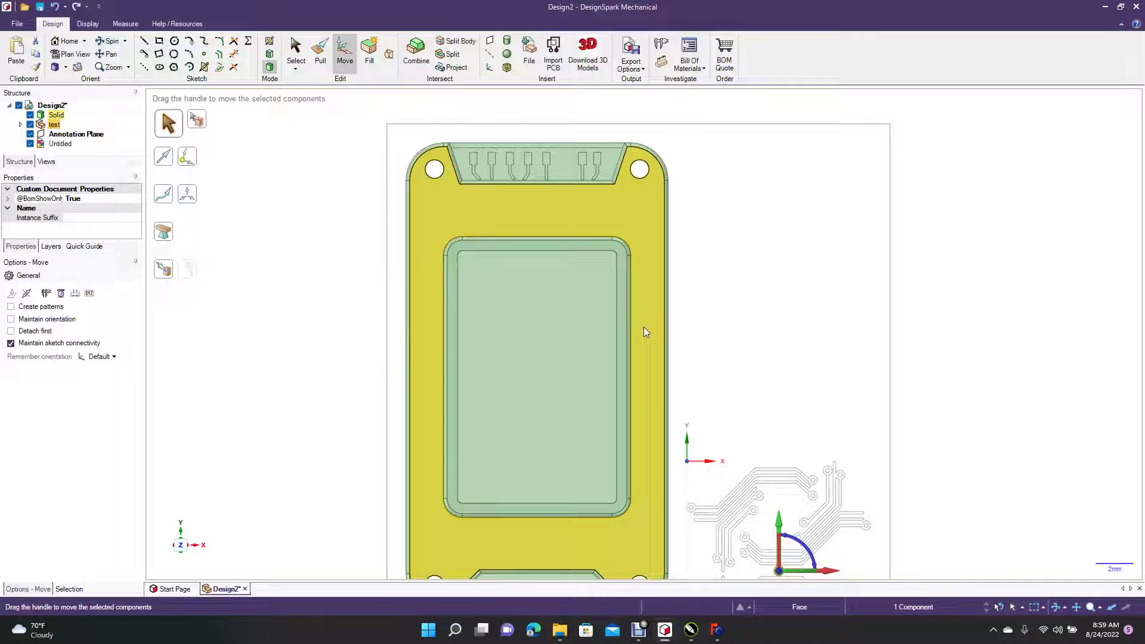
# Move the inserted circuit about 10.8 mm along Y to sit beside the board and fill all its closed curves
pyautogui.moveTo(778, 520); pyautogui.dragTo(759, 314)
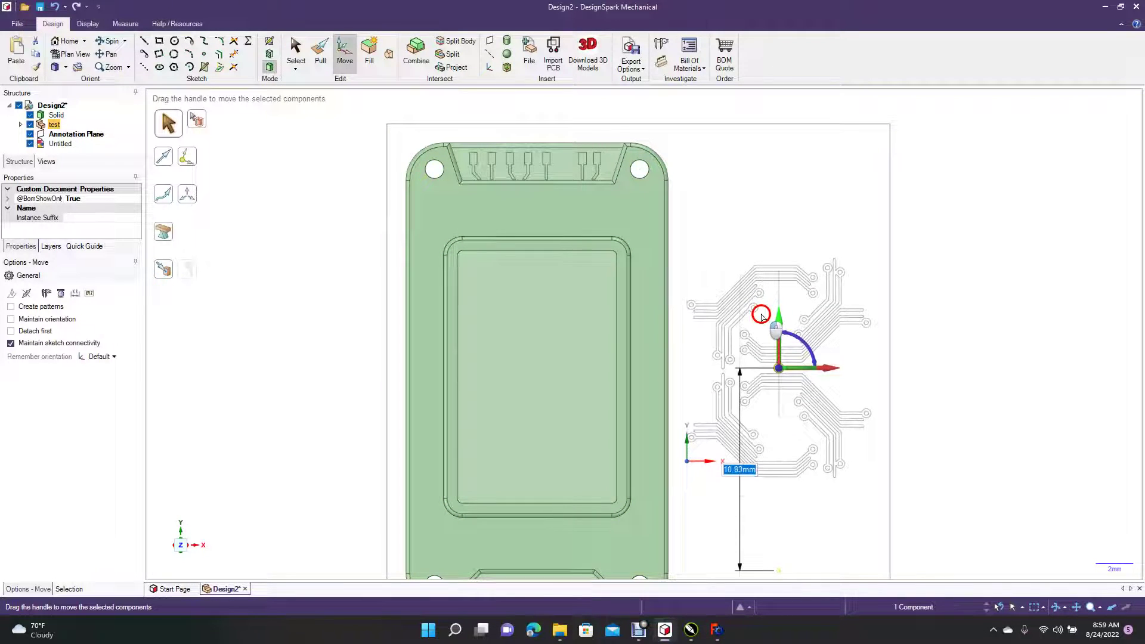
pyautogui.click(954, 380)
pyautogui.moveTo(952, 525); pyautogui.dragTo(677, 225)
pyautogui.click(369, 58)
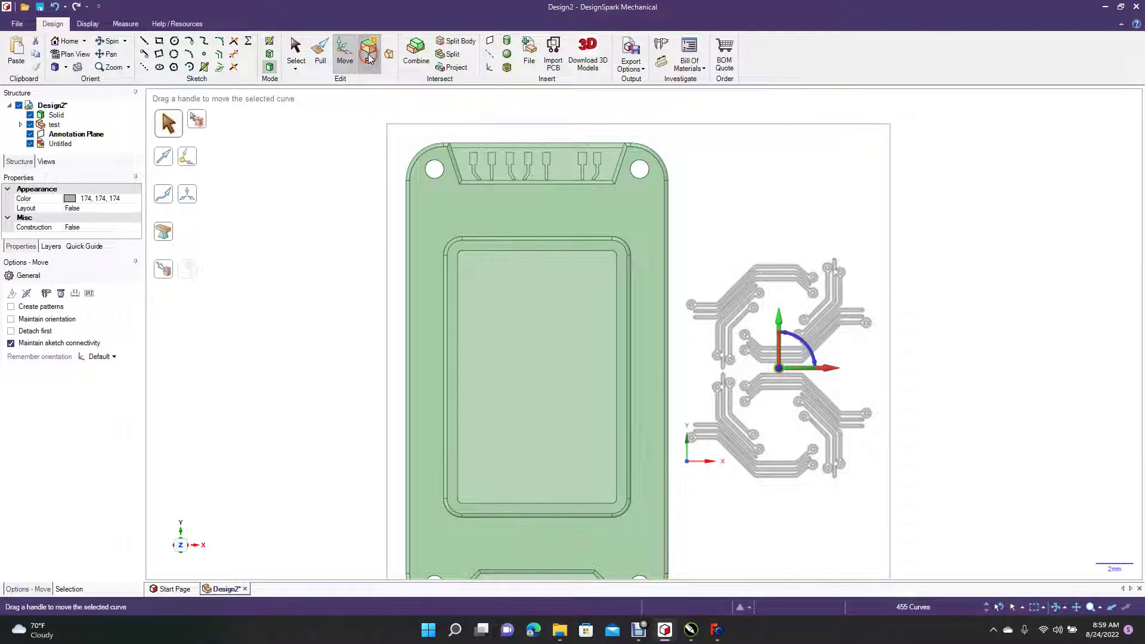
# Move the filled circuit body about 11.06 mm along X, away from its original outline curves
pyautogui.moveTo(952, 514); pyautogui.dragTo(671, 170)
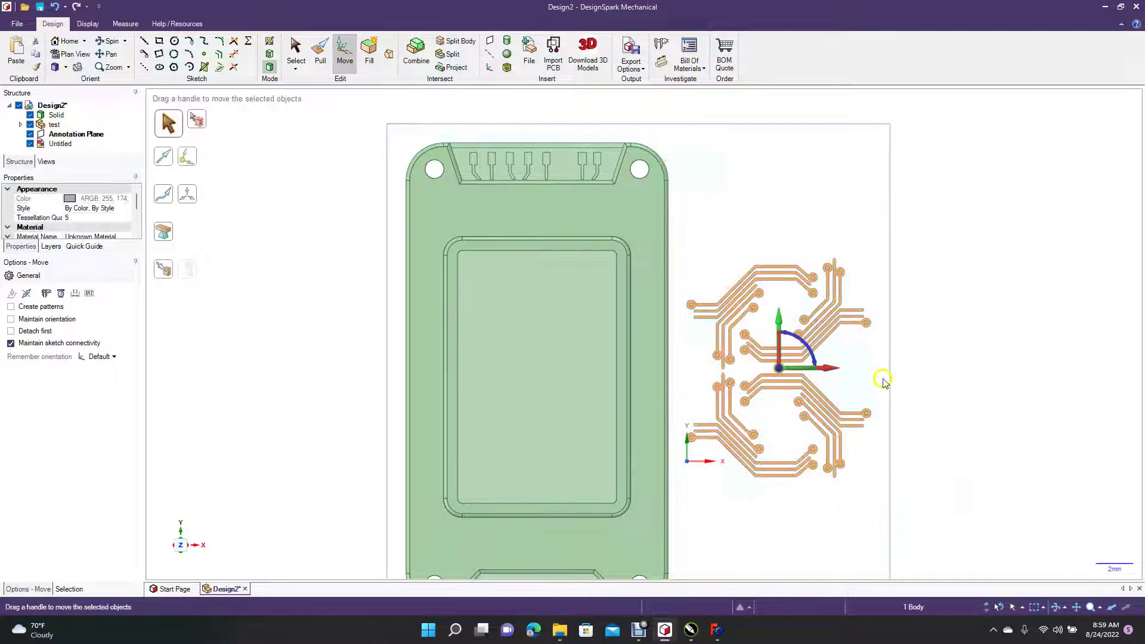
pyautogui.moveTo(832, 369); pyautogui.dragTo(864, 384)
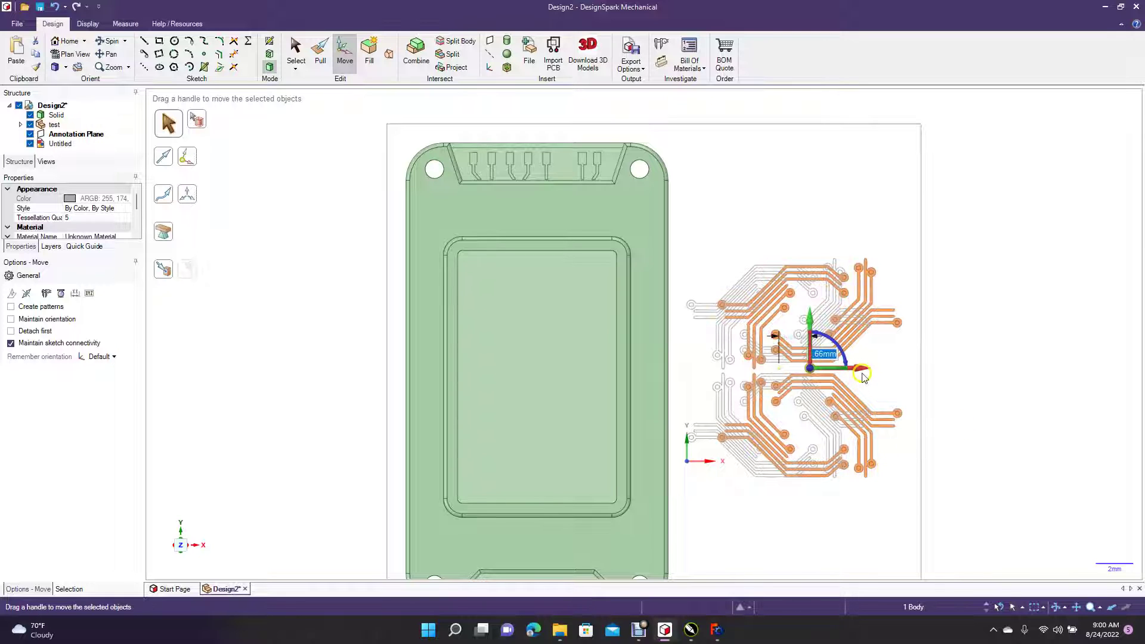
pyautogui.moveTo(862, 370); pyautogui.dragTo(1036, 378)
# Scale the filled circuit body down slightly about its lower-left pad and move it about 0.45 mm along X
pyautogui.click(317, 56)
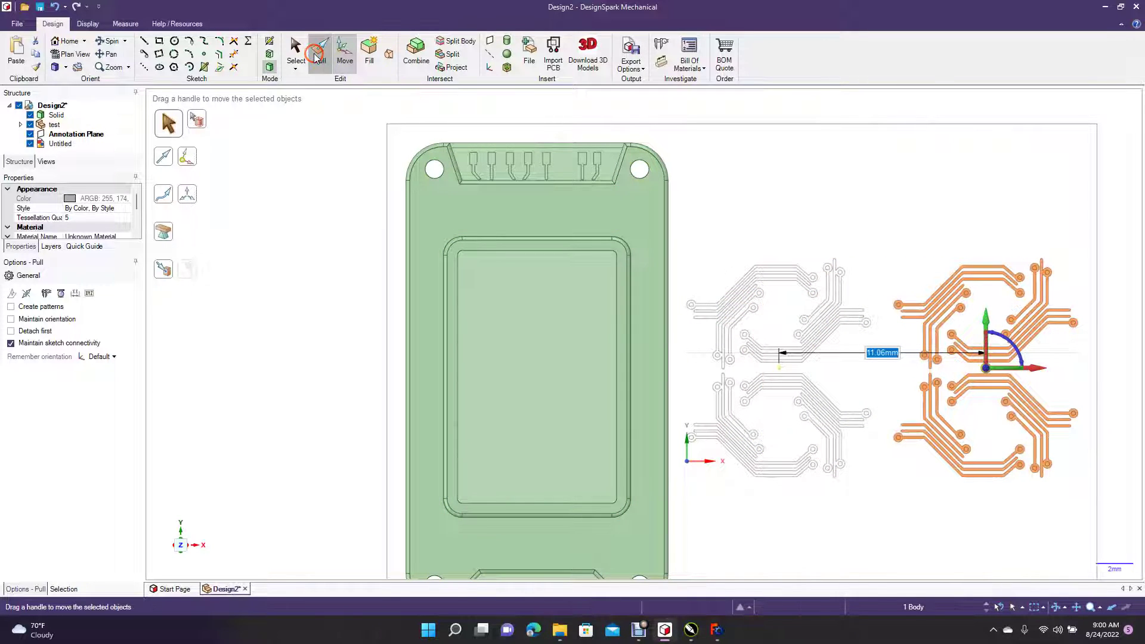
pyautogui.click(164, 205)
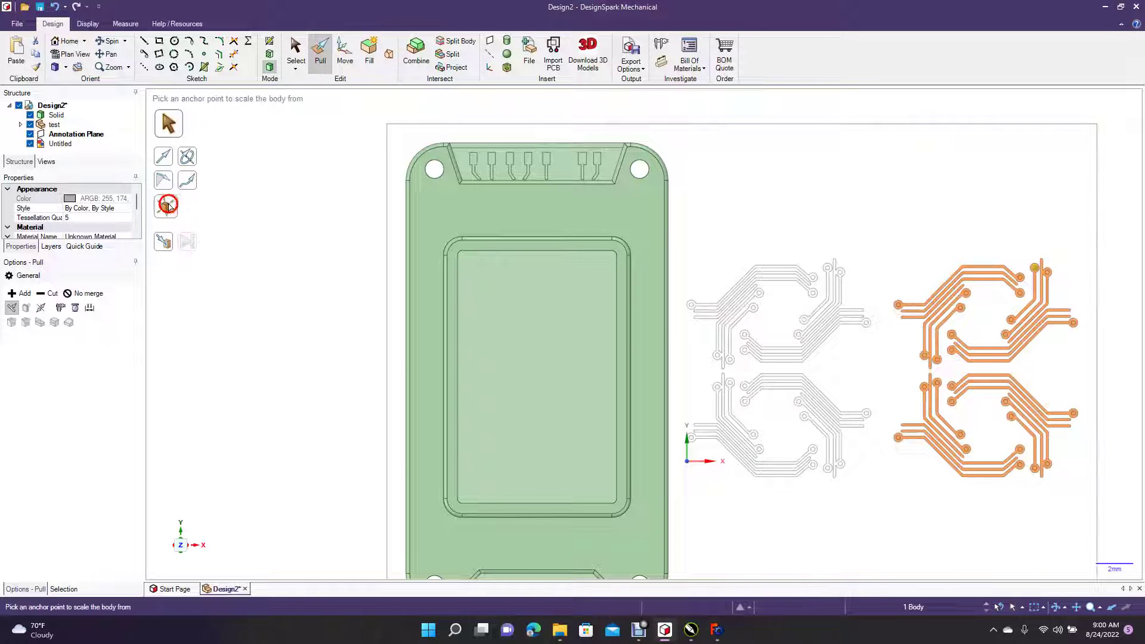
pyautogui.click(900, 439)
pyautogui.moveTo(900, 440); pyautogui.dragTo(887, 451)
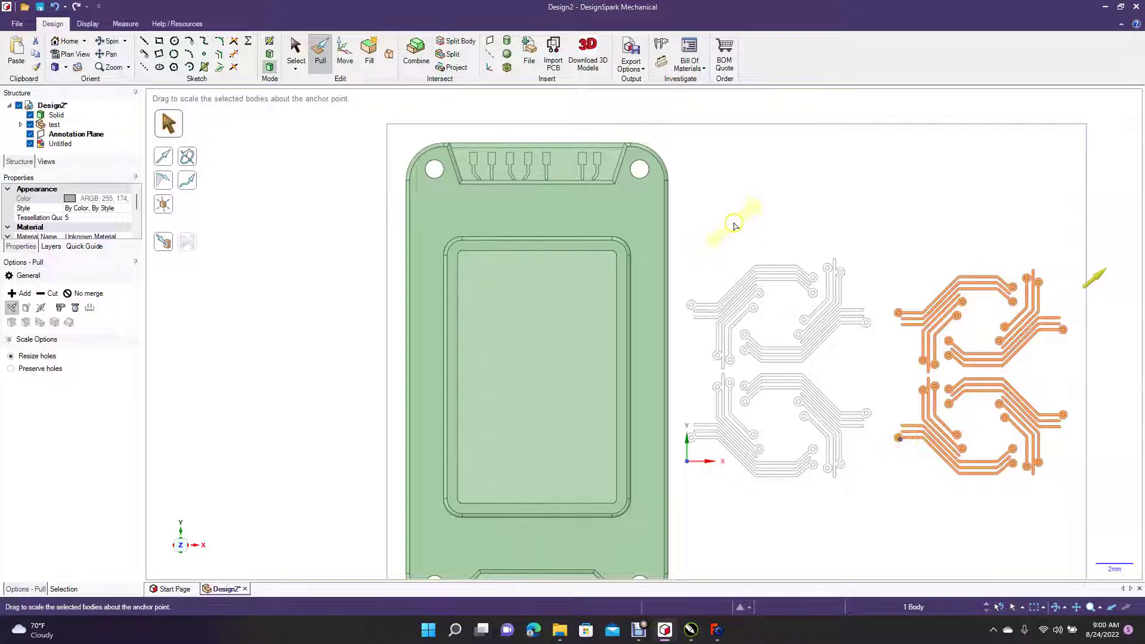
pyautogui.click(345, 60)
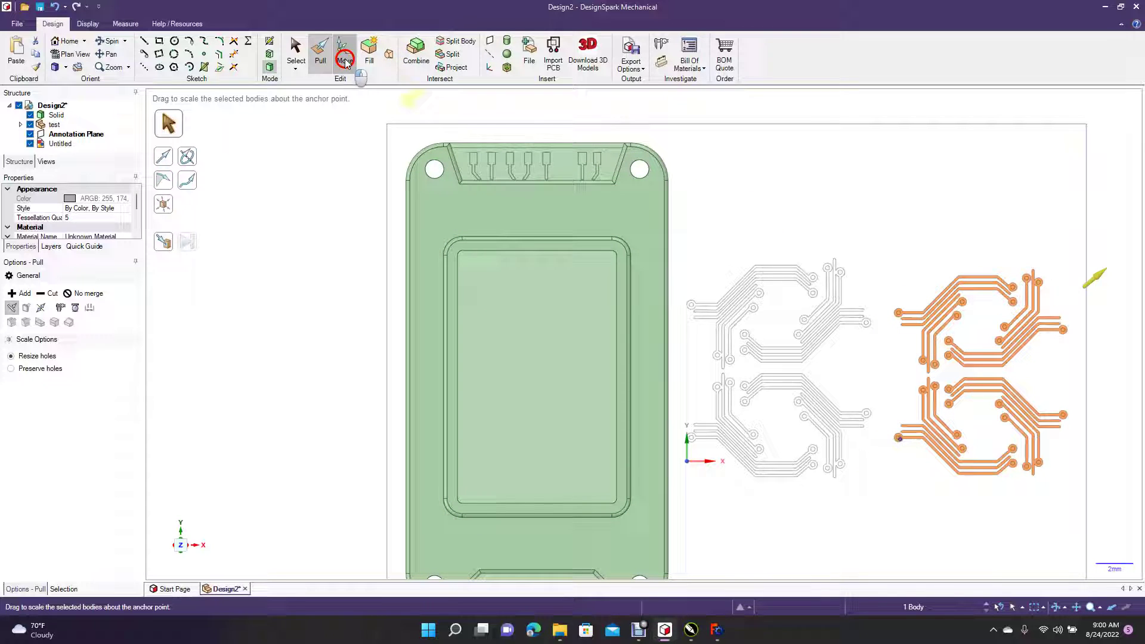
pyautogui.moveTo(1030, 375)
pyautogui.mouseDown()
pyautogui.moveTo(582, 422)
pyautogui.moveTo(1030, 393)
pyautogui.mouseUp()
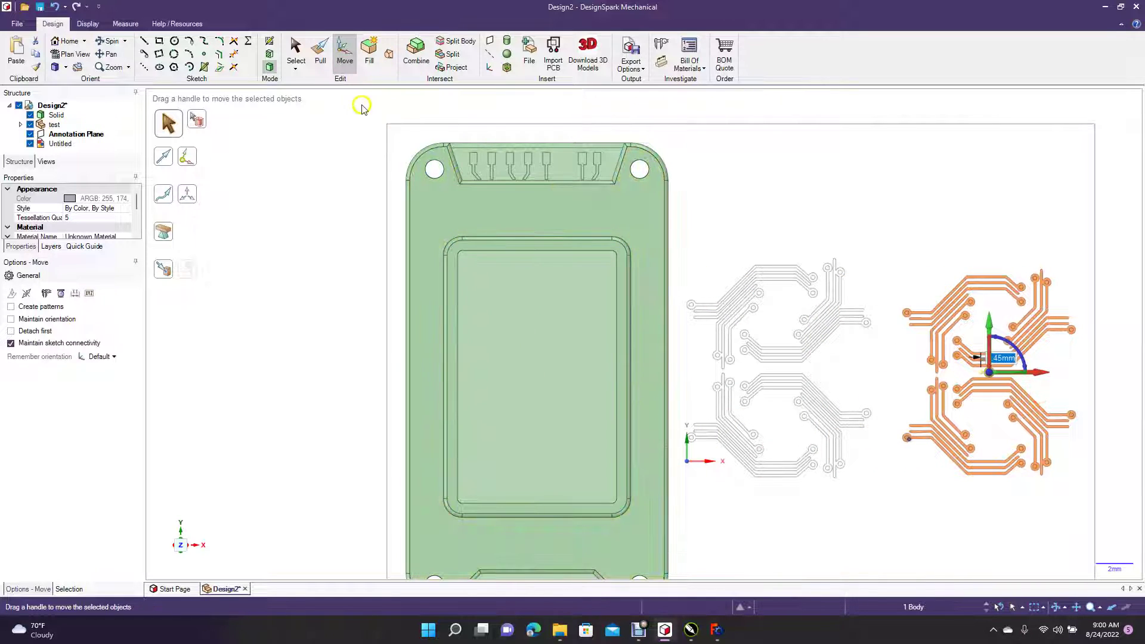
# Shrink the filled circuit body a little further, again anchoring the scale at its lower-left pad
pyautogui.click(320, 52)
pyautogui.click(166, 207)
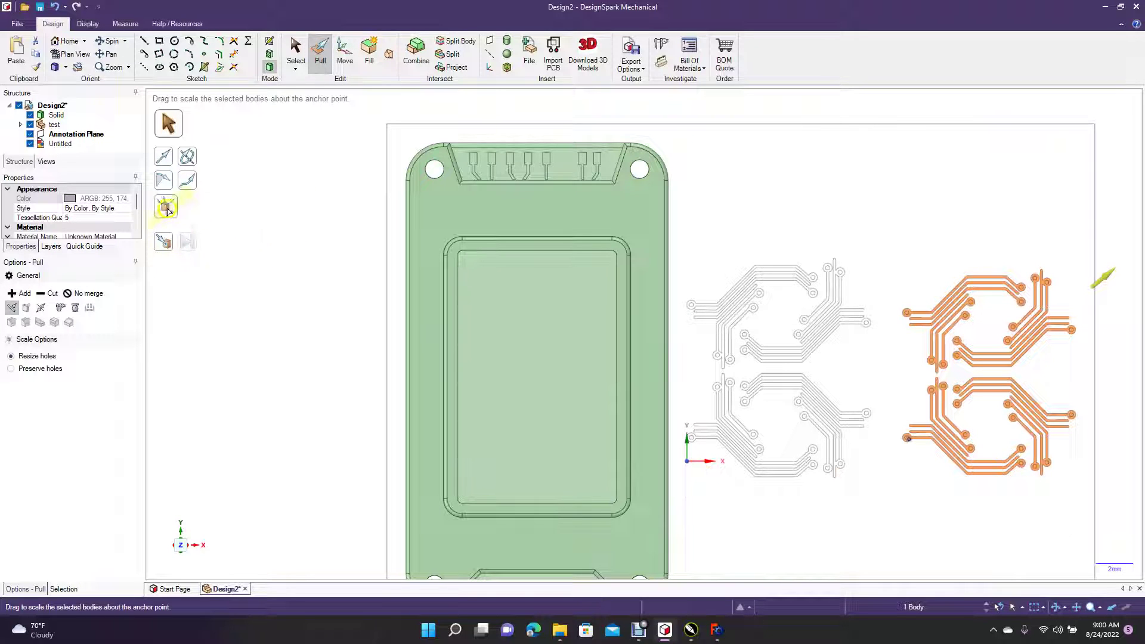
pyautogui.click(904, 440)
pyautogui.moveTo(904, 440); pyautogui.dragTo(891, 451)
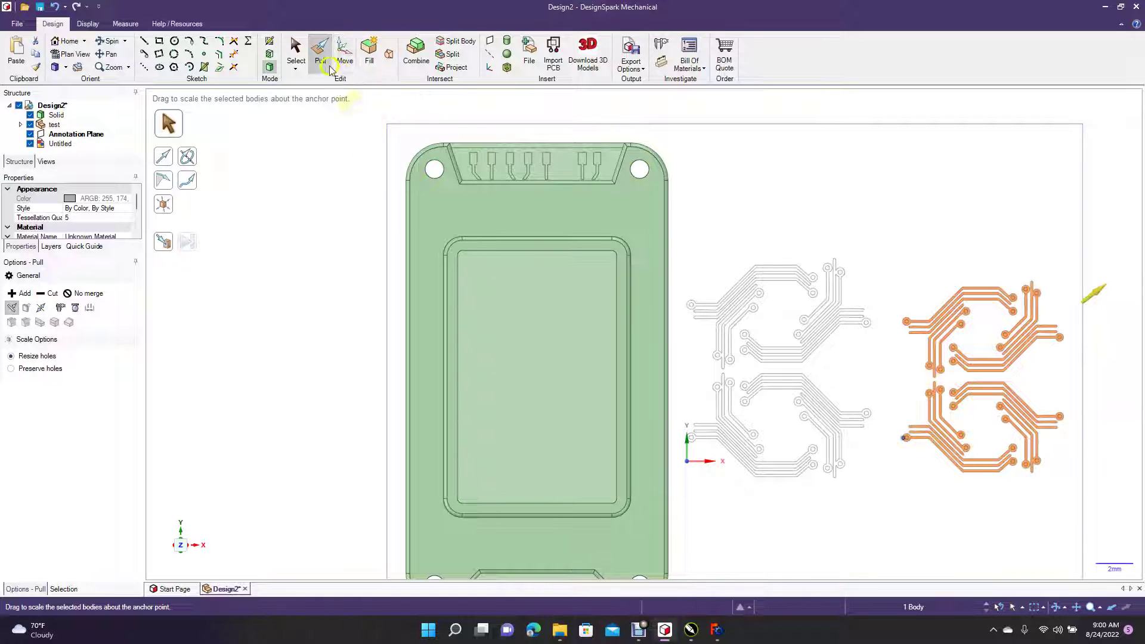
# Try the circuit body in the central pocket by moving it about 23.82 mm along negative X, and bring it back beside the outlines
pyautogui.click(345, 53)
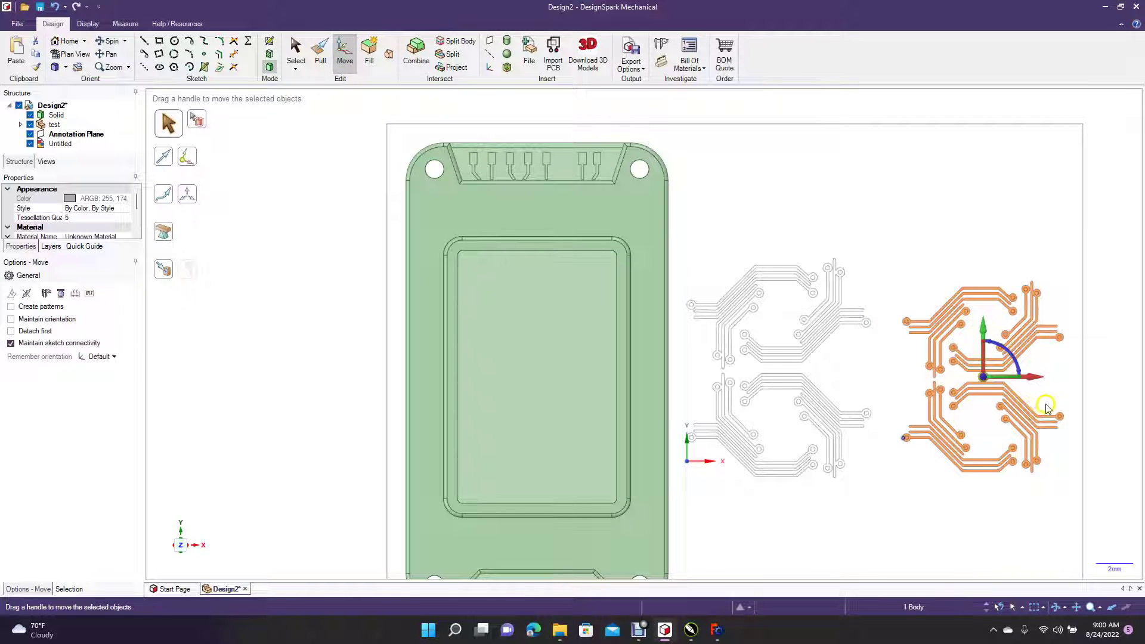
pyautogui.moveTo(1035, 379); pyautogui.dragTo(590, 414)
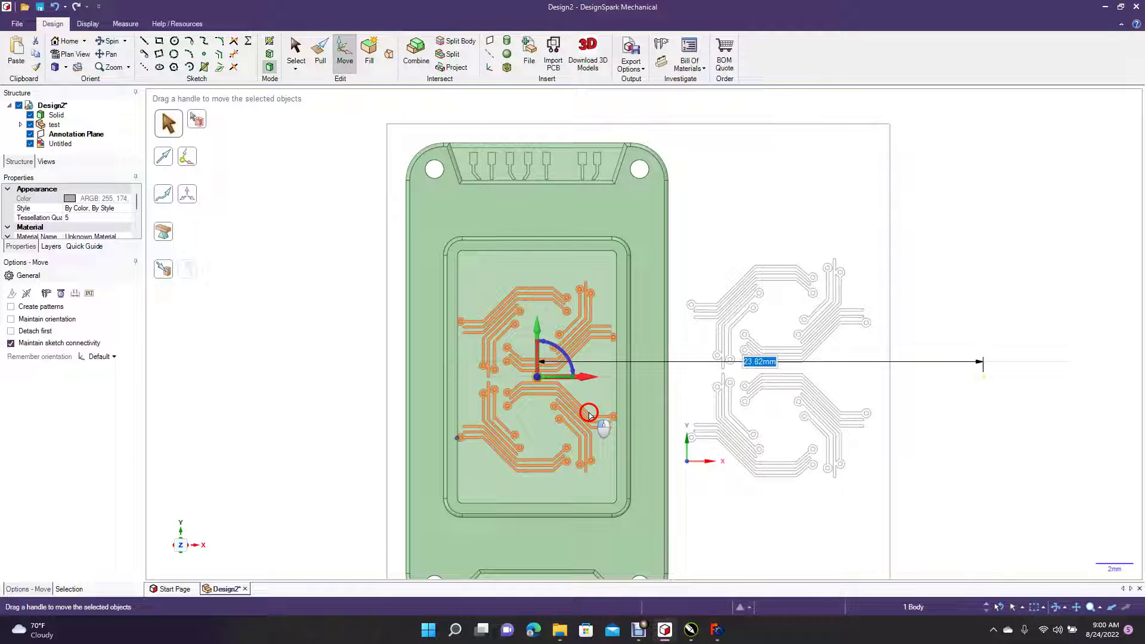
pyautogui.moveTo(590, 415)
pyautogui.mouseDown()
pyautogui.moveTo(951, 384)
pyautogui.moveTo(1038, 397)
pyautogui.mouseUp()
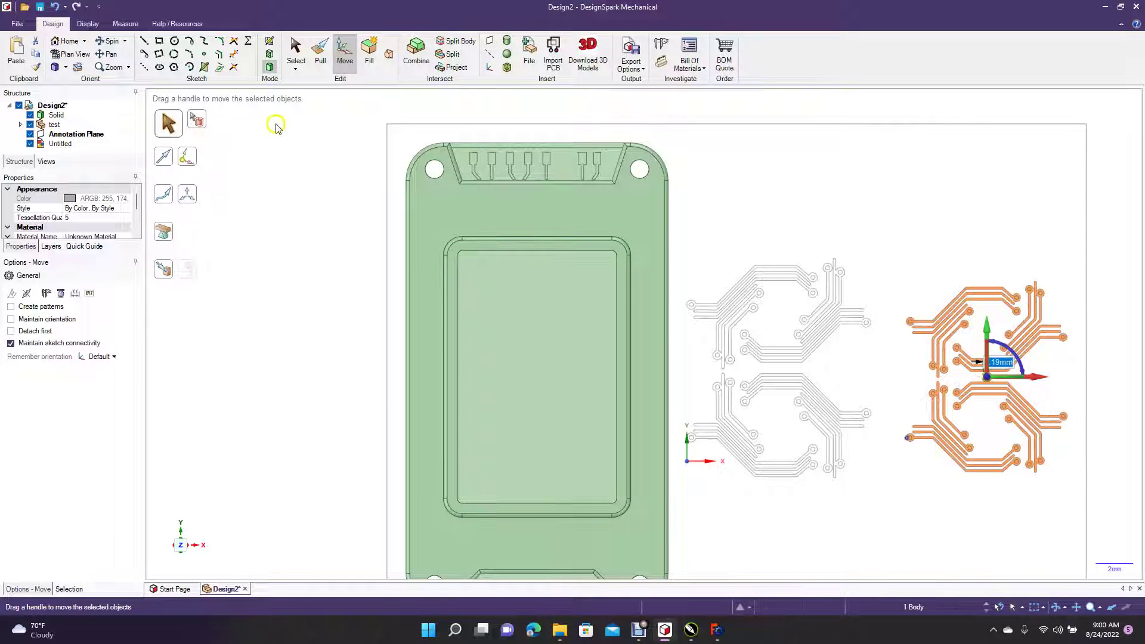
# Scale the circuit body down once more about its lower-left pad and move it about 23.7 mm along negative X into the central pocket
pyautogui.click(321, 50)
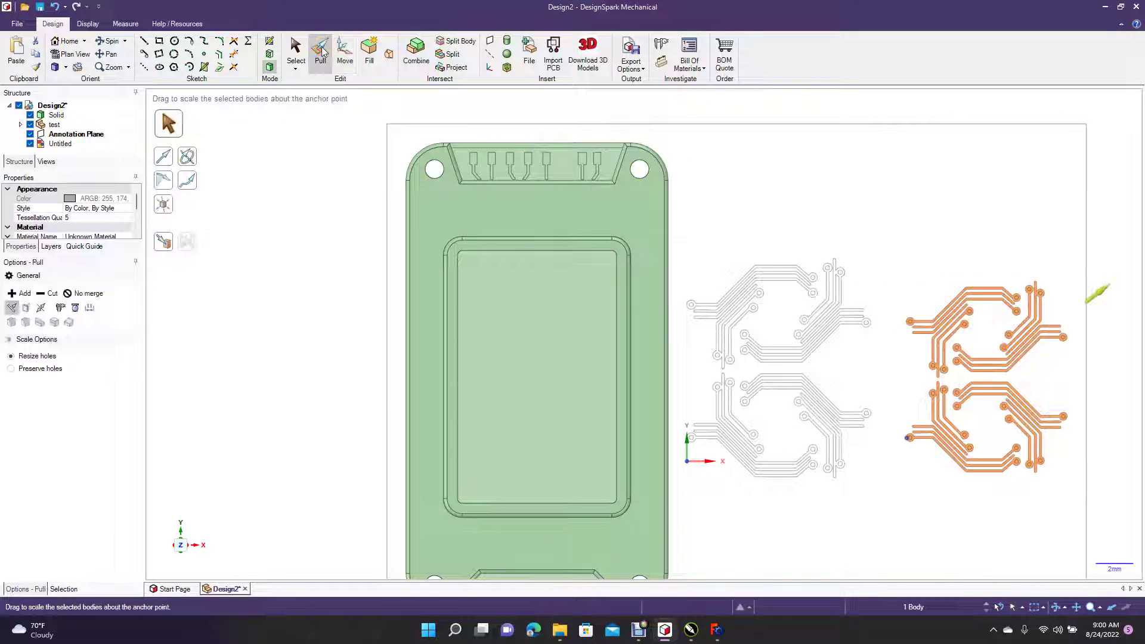
pyautogui.click(173, 208)
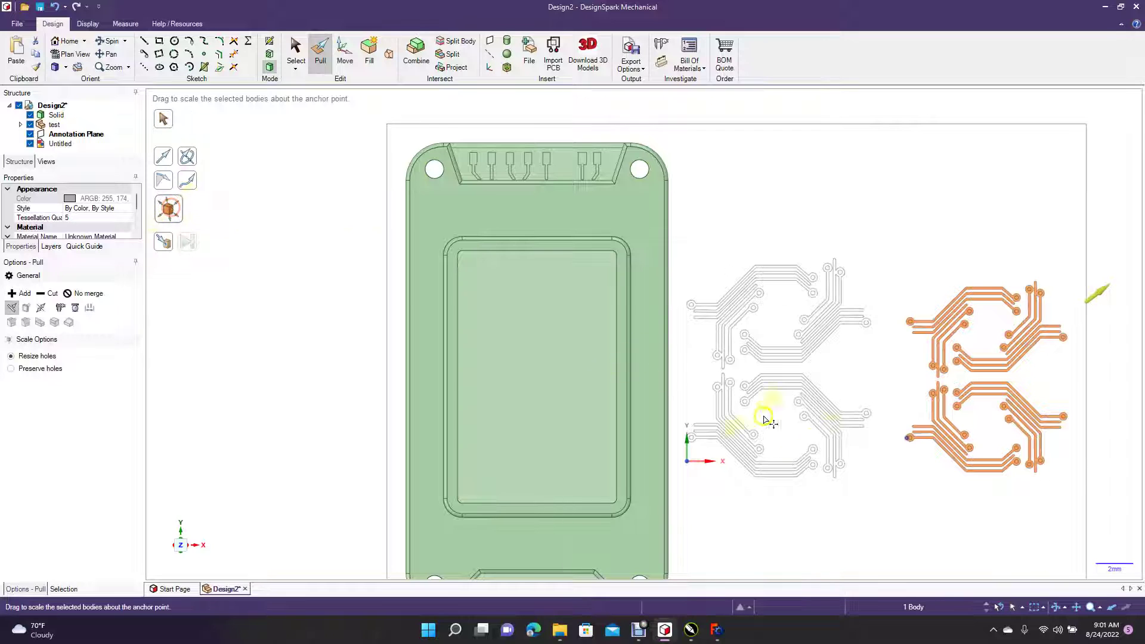
pyautogui.click(910, 440)
pyautogui.moveTo(907, 440); pyautogui.dragTo(897, 459)
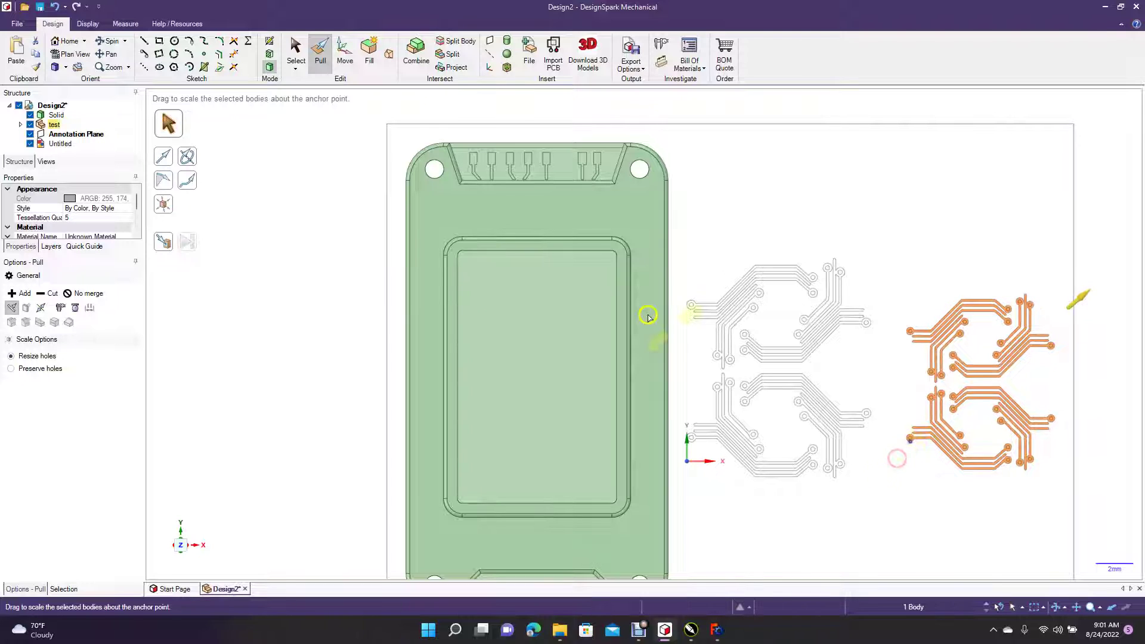
pyautogui.click(344, 55)
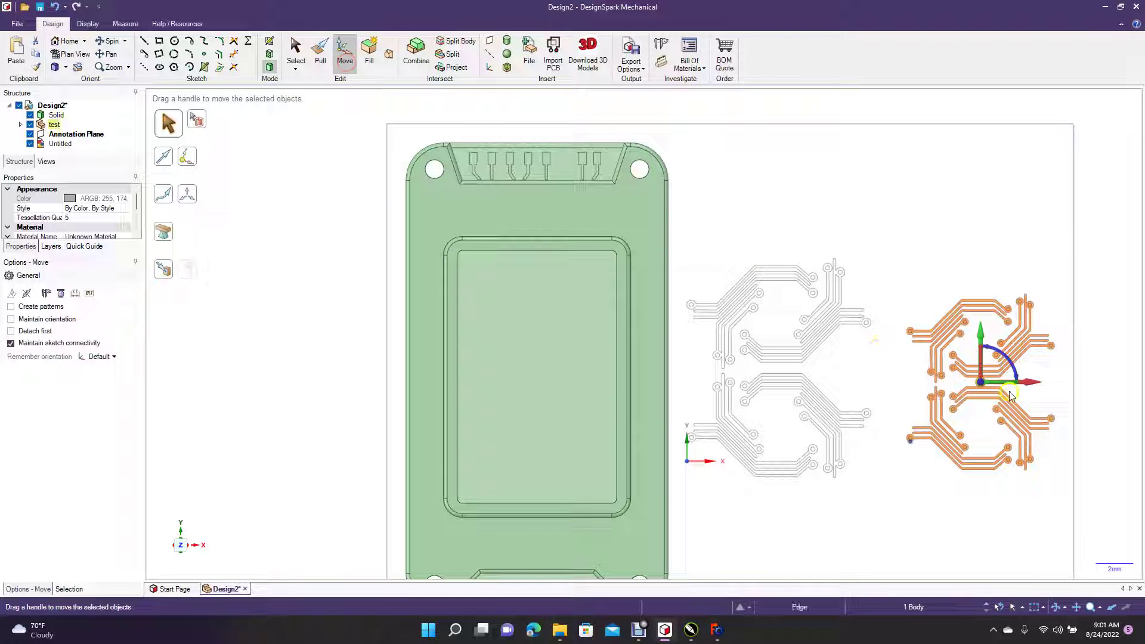
pyautogui.moveTo(1035, 388); pyautogui.dragTo(590, 400)
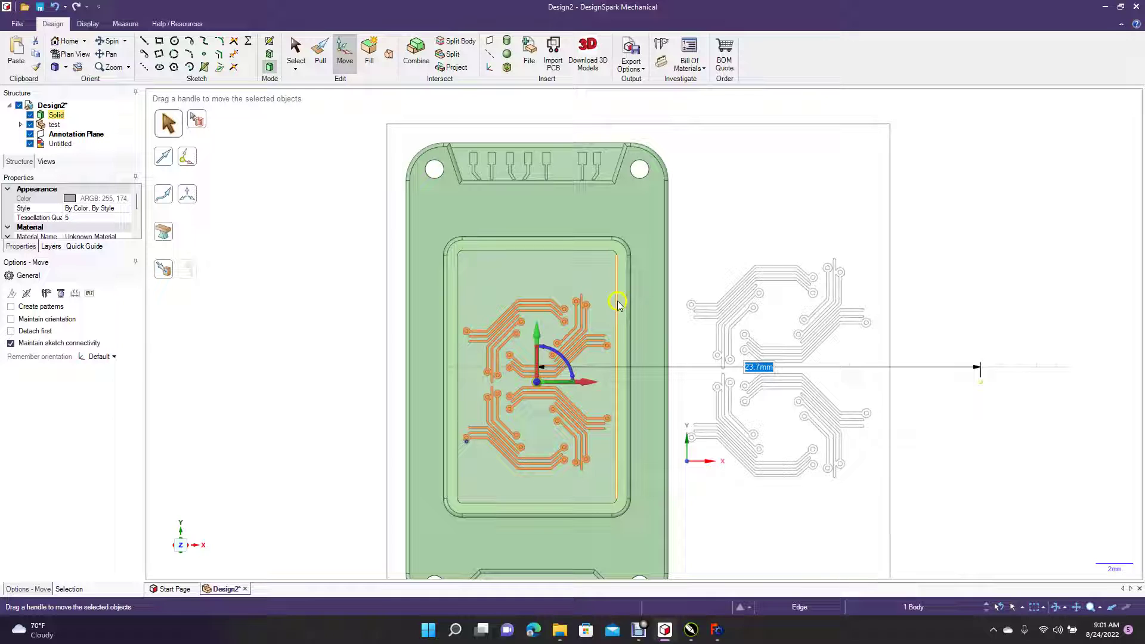
pyautogui.click(108, 40)
pyautogui.moveTo(258, 282); pyautogui.dragTo(197, 290)
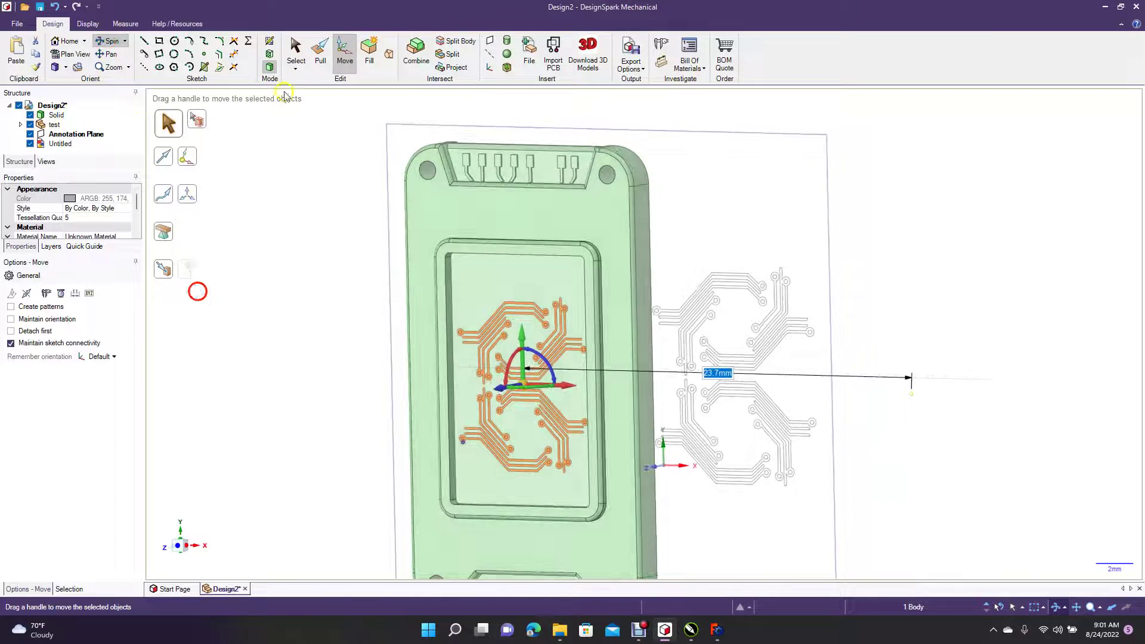
pyautogui.click(322, 54)
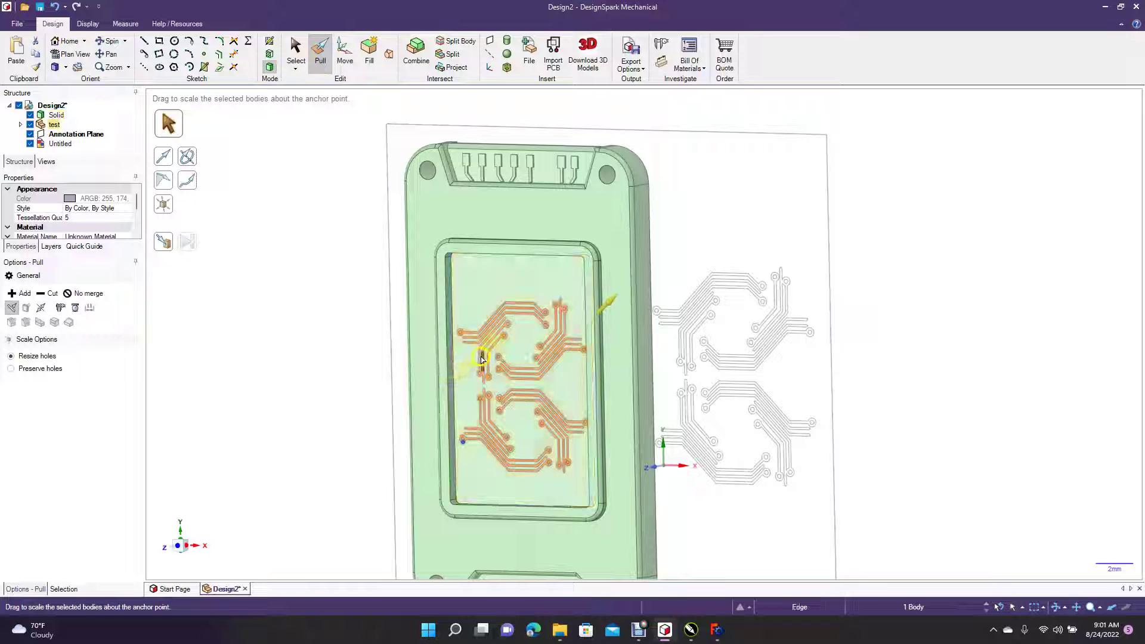
pyautogui.moveTo(481, 357); pyautogui.dragTo(475, 358)
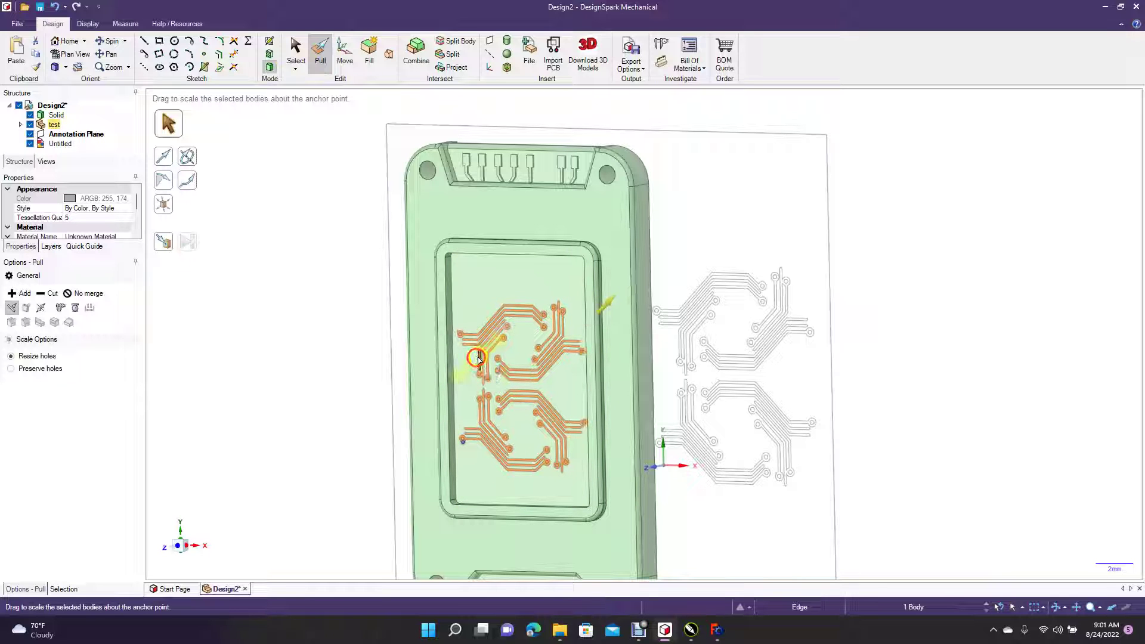
pyautogui.hotkey('ctrl', 'z')
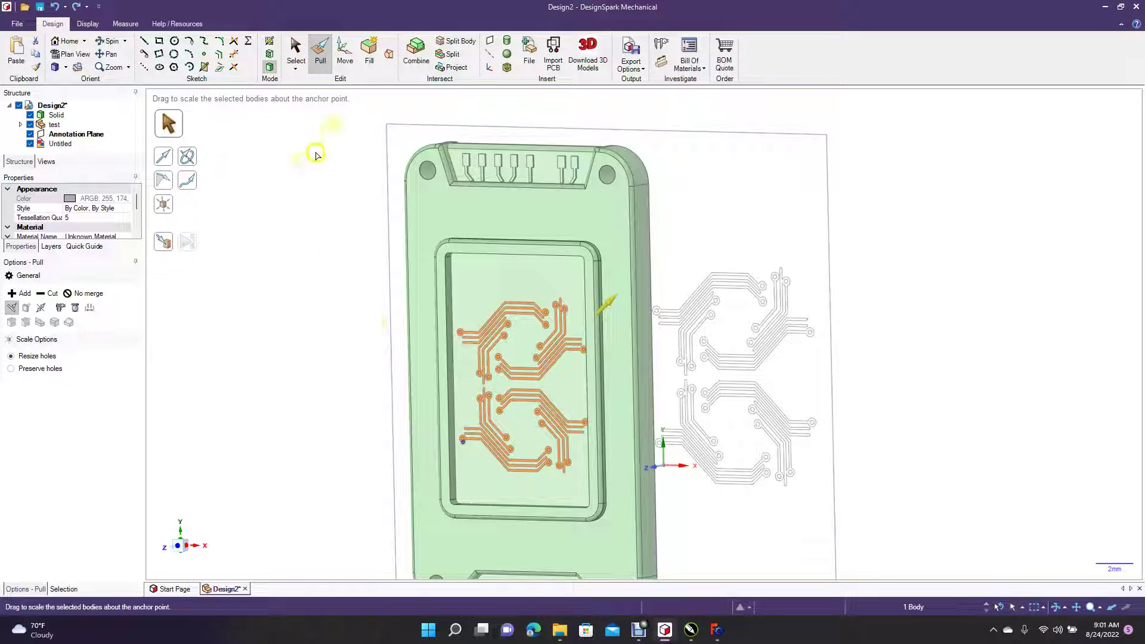
pyautogui.click(296, 59)
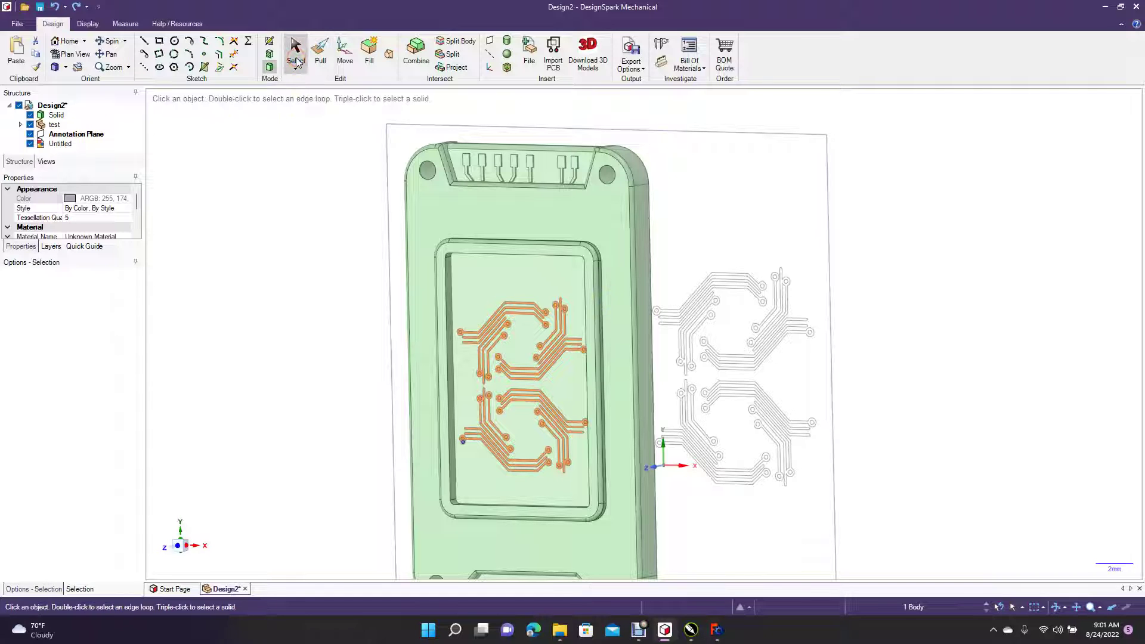
pyautogui.click(323, 53)
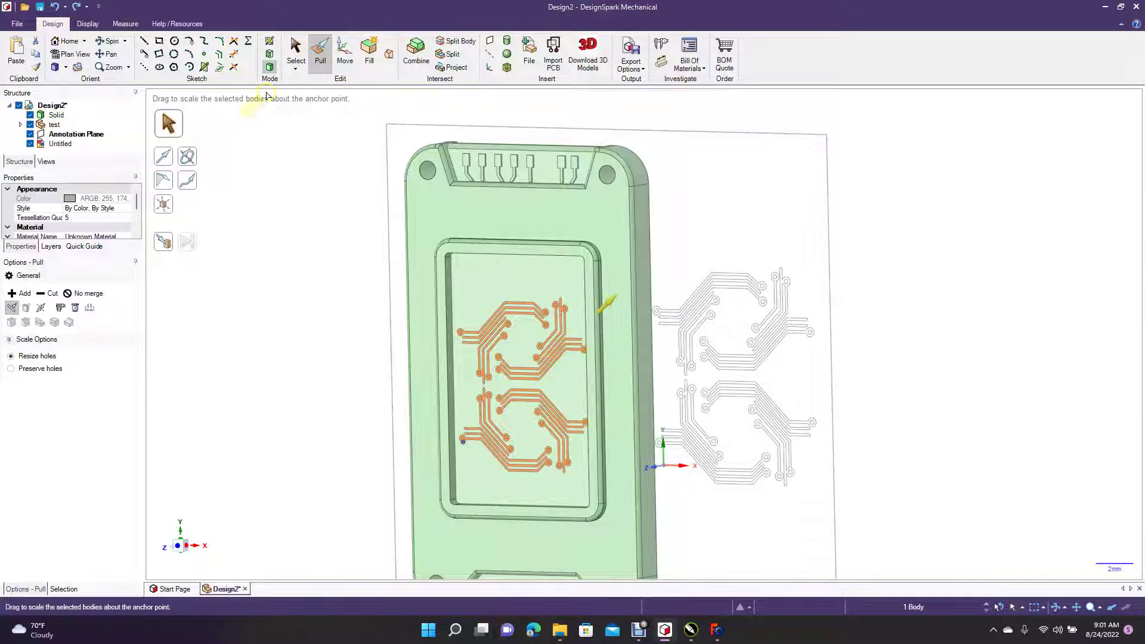
# Select all faces of the circuit in the central pocket and pull them out about 0.74 mm into solid traces
pyautogui.click(296, 50)
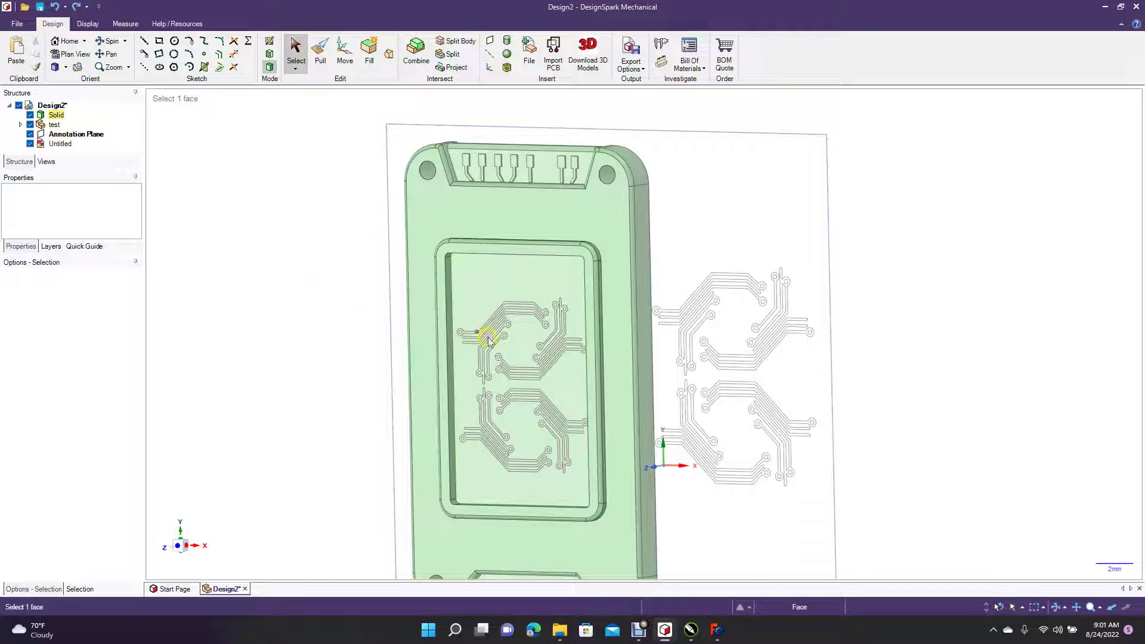
pyautogui.click(387, 294)
pyautogui.moveTo(388, 294); pyautogui.dragTo(620, 482)
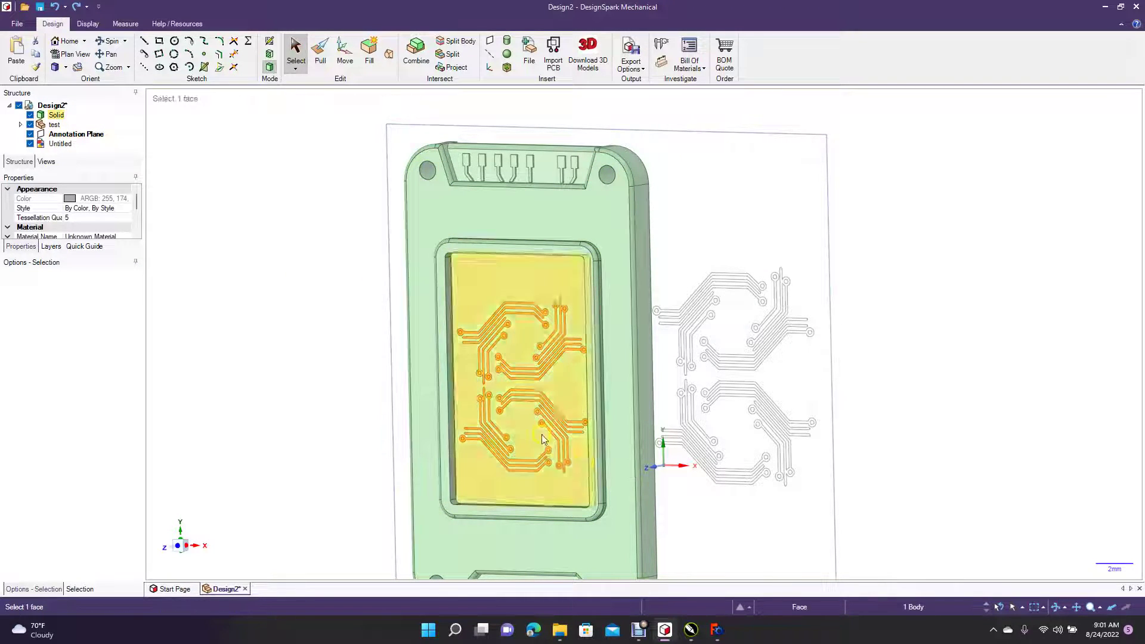
pyautogui.click(318, 60)
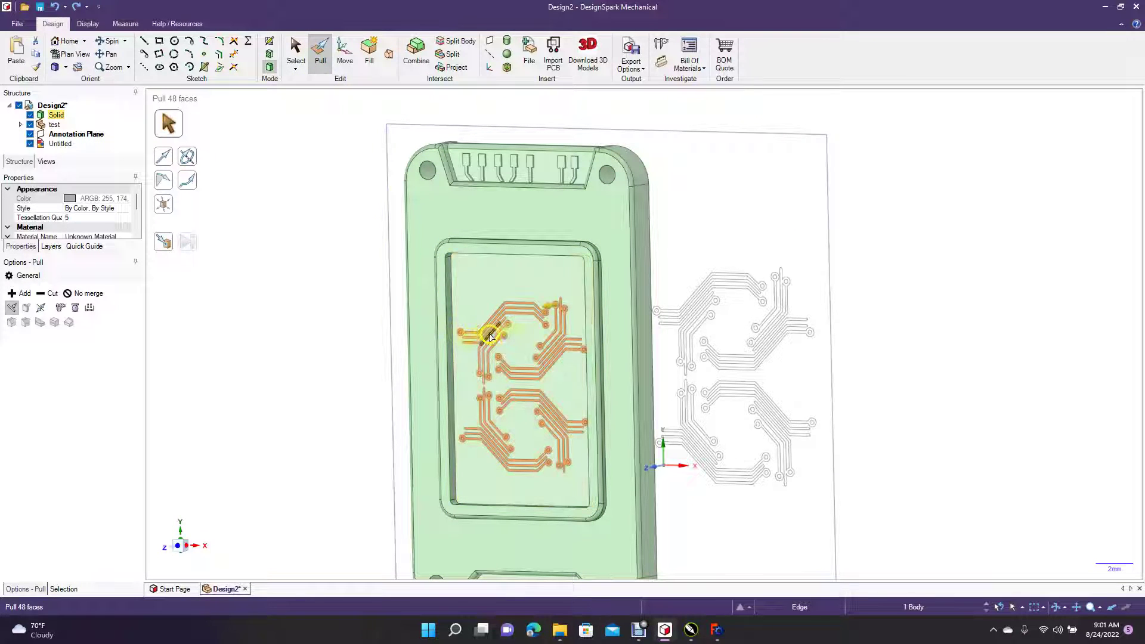
pyautogui.moveTo(488, 344); pyautogui.dragTo(317, 314)
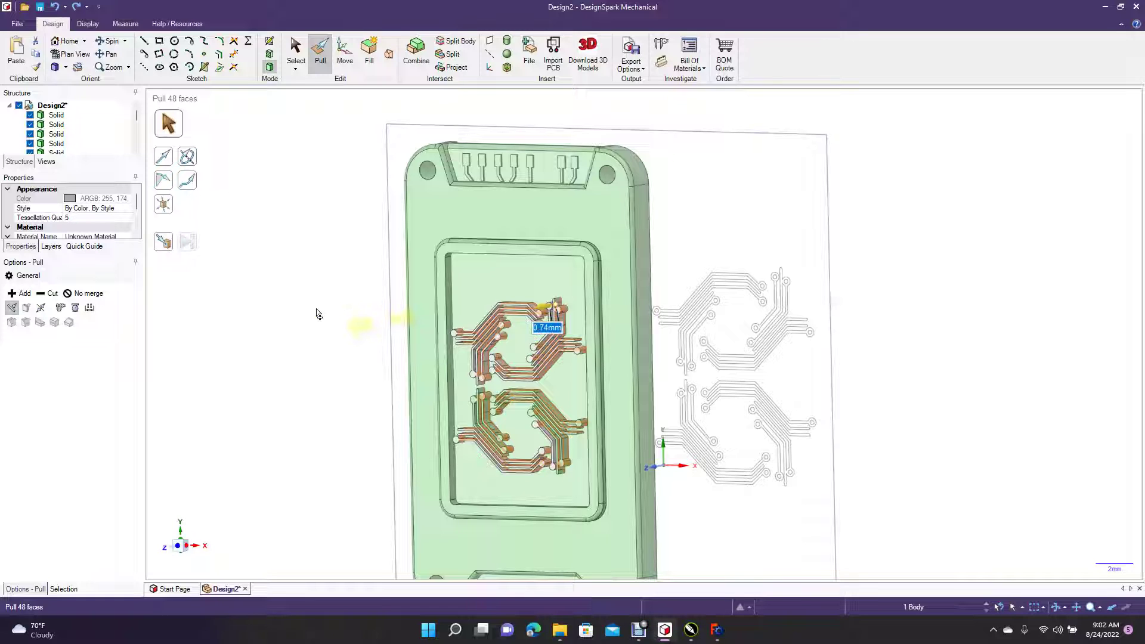
pyautogui.moveTo(318, 314); pyautogui.dragTo(318, 314)
pyautogui.click(317, 310)
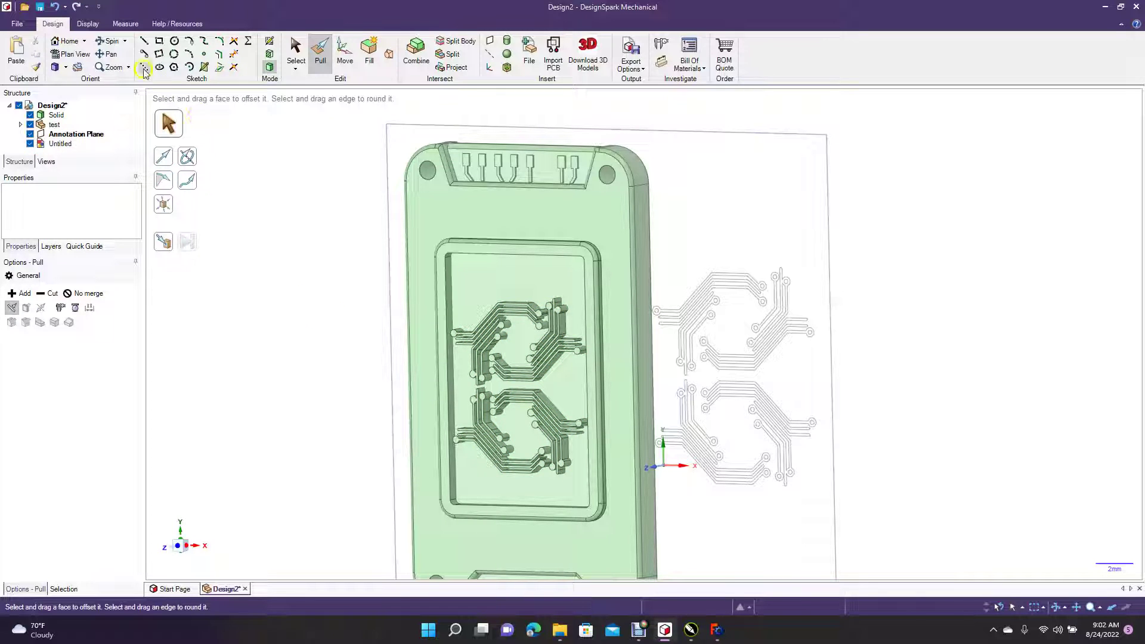
# Delete the leftover circuit outline curves beside the board
pyautogui.click(109, 41)
pyautogui.moveTo(245, 255); pyautogui.dragTo(163, 209)
pyautogui.moveTo(291, 216); pyautogui.dragTo(300, 248, button='middle')
pyautogui.scroll(-5, 300, 249)
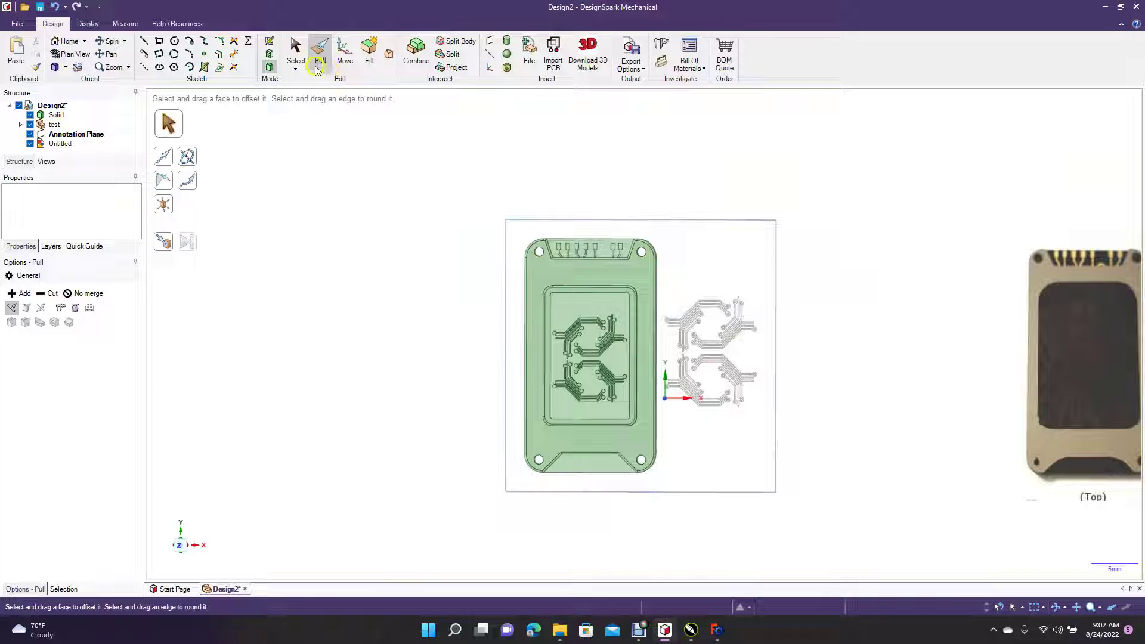
pyautogui.click(296, 51)
pyautogui.moveTo(803, 474); pyautogui.dragTo(662, 292)
pyautogui.press('Delete')
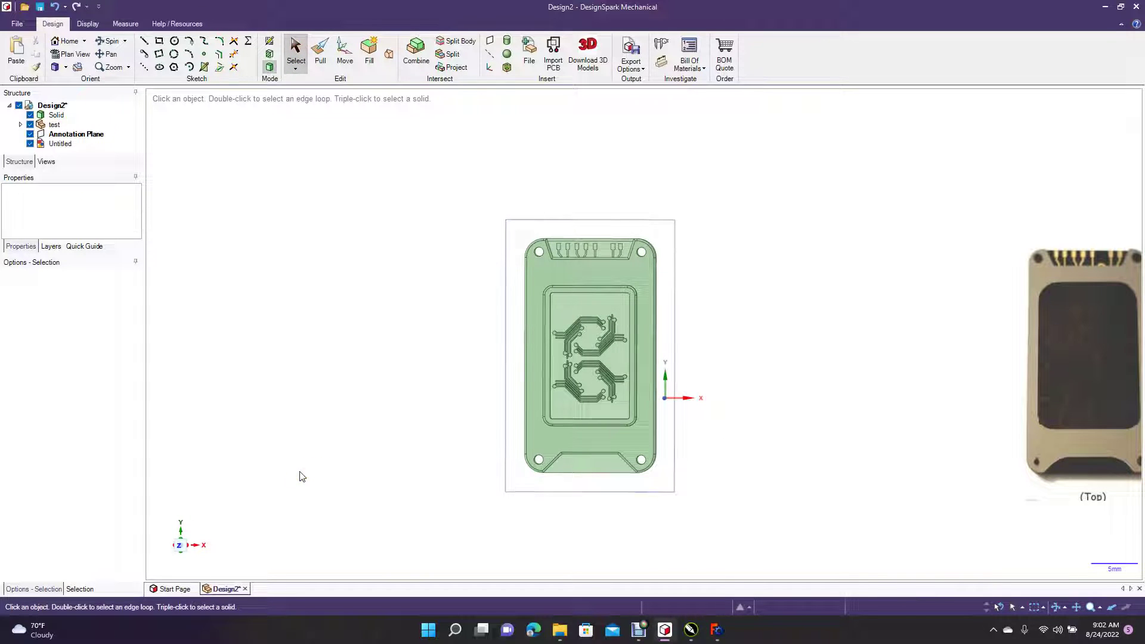
# Pull the rim face around the central pocket further out from the board
pyautogui.keyDown('ctrl'); pyautogui.scroll(5, 242, 479); pyautogui.keyUp('ctrl')
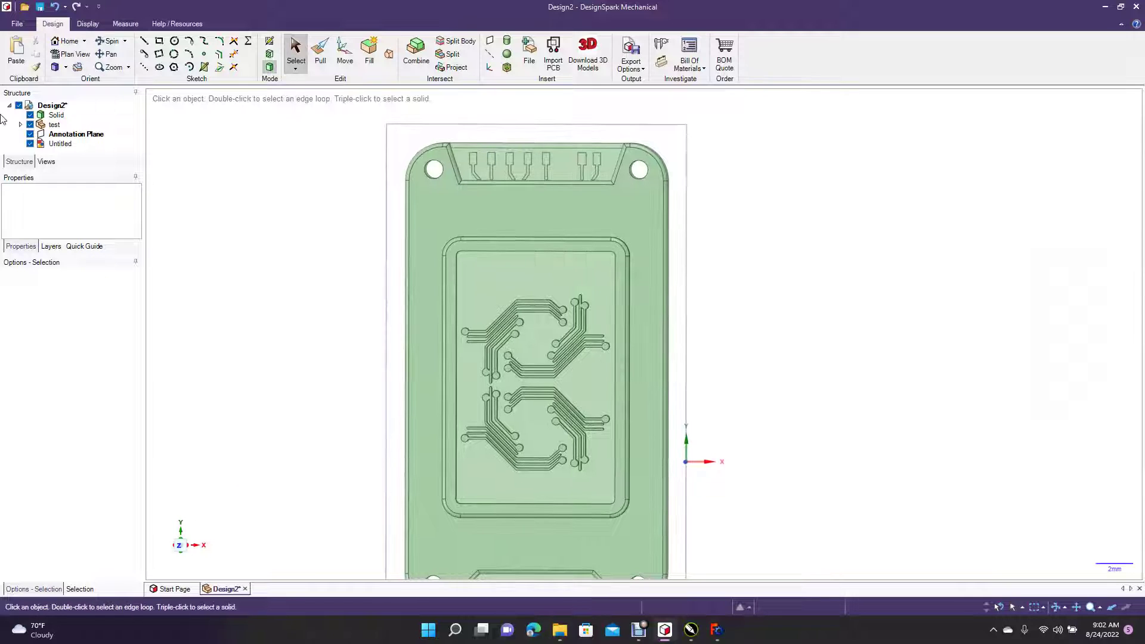
pyautogui.click(111, 40)
pyautogui.moveTo(272, 243); pyautogui.dragTo(231, 180)
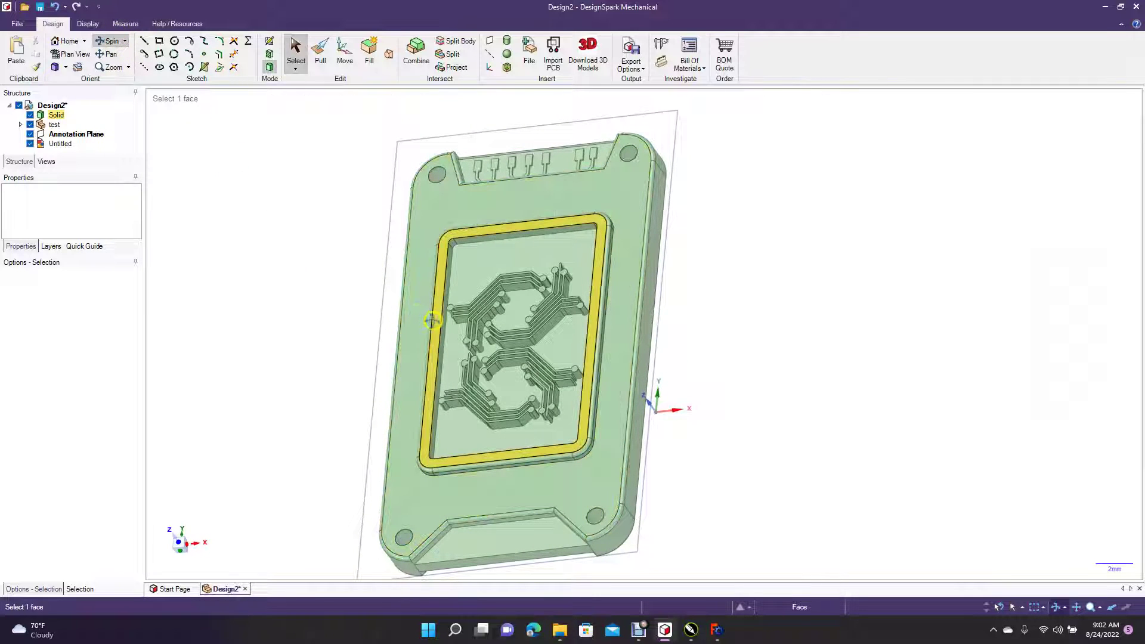
pyautogui.click(316, 48)
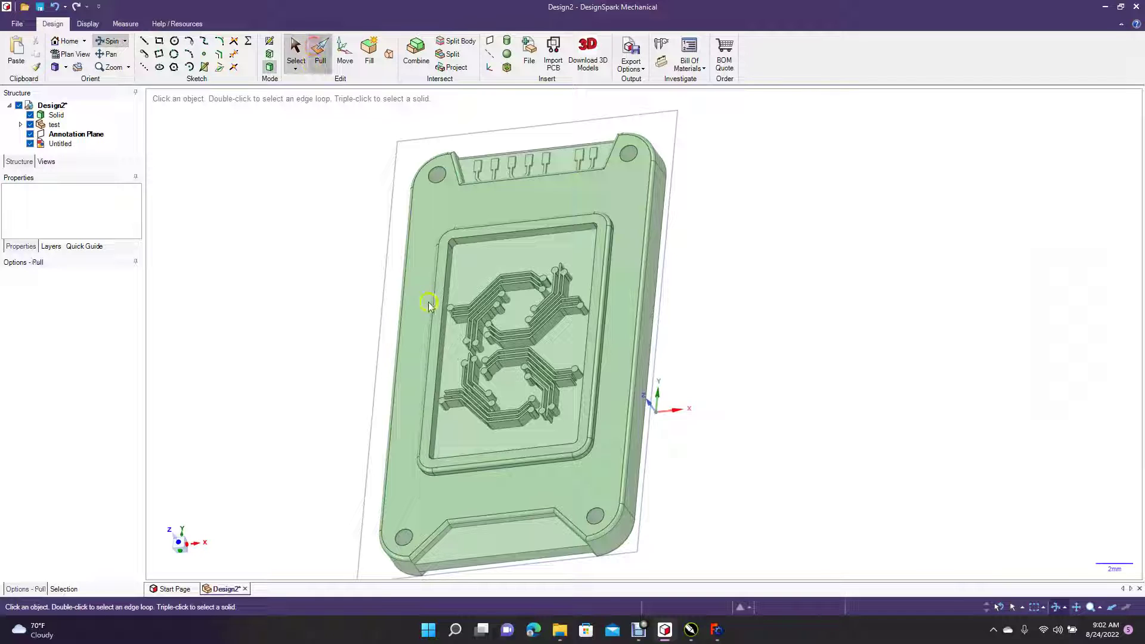
pyautogui.click(436, 321)
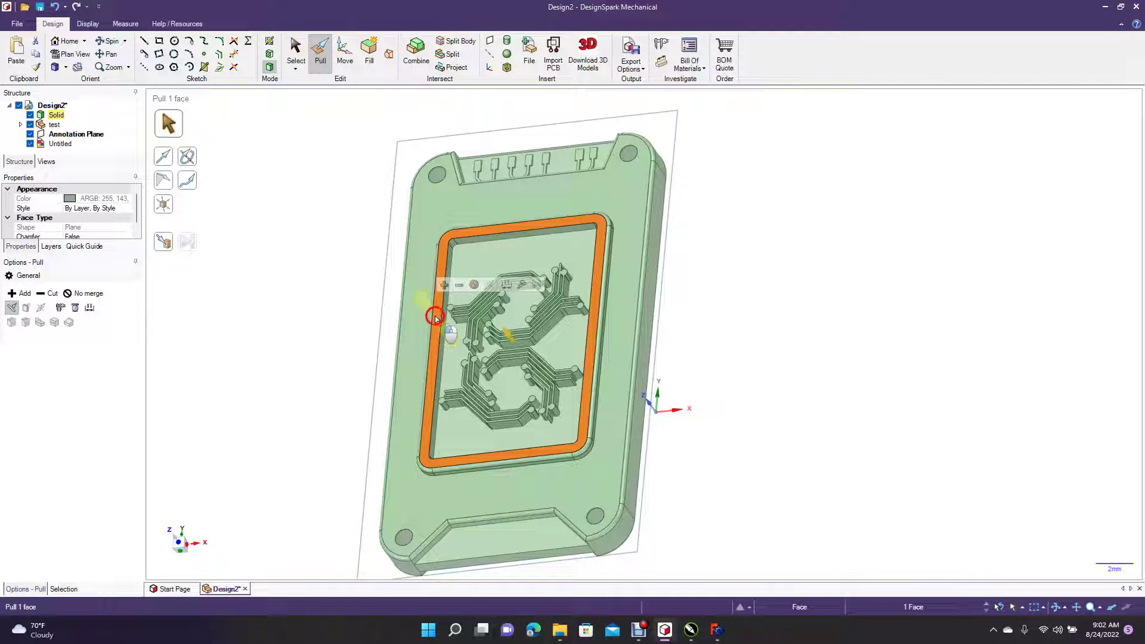
pyautogui.moveTo(435, 318); pyautogui.dragTo(433, 315)
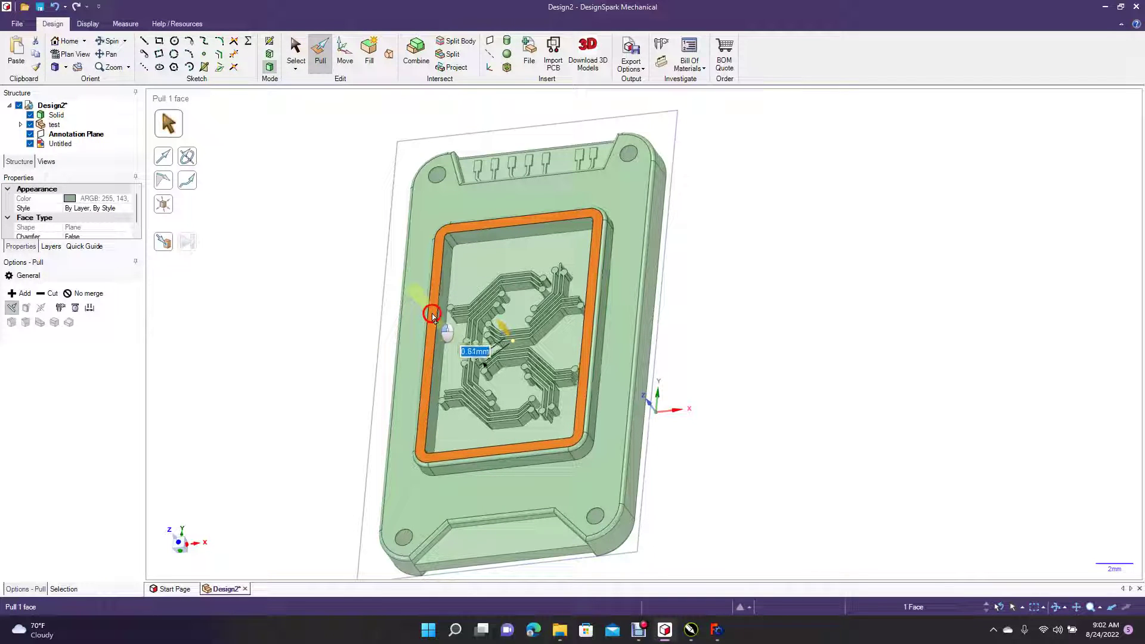
pyautogui.click(254, 291)
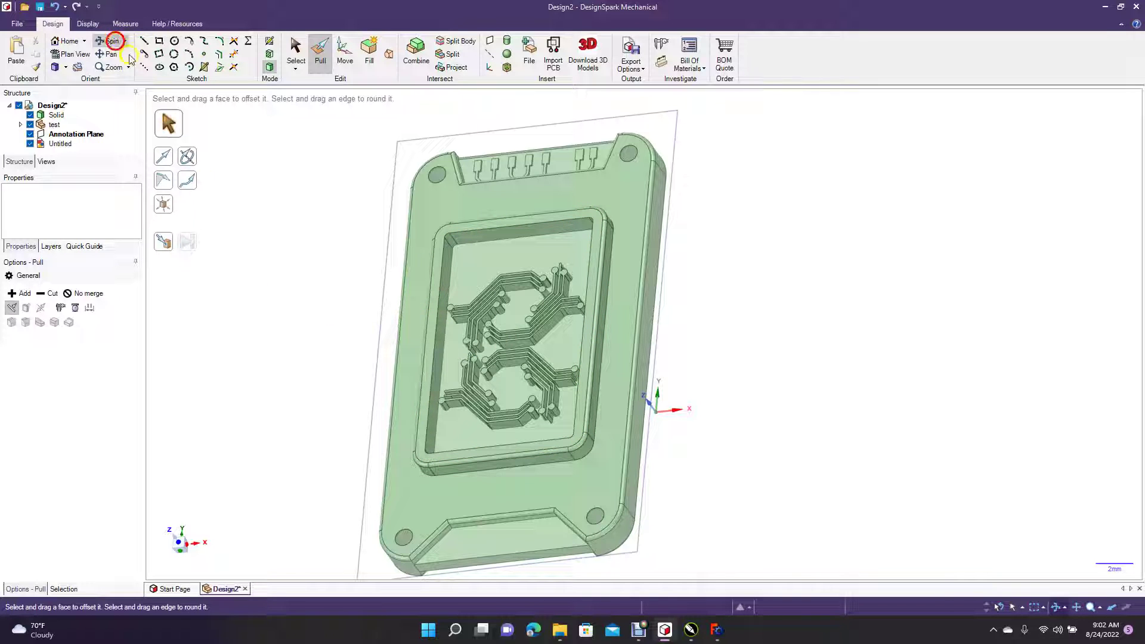
pyautogui.moveTo(246, 297); pyautogui.dragTo(326, 251, button='middle')
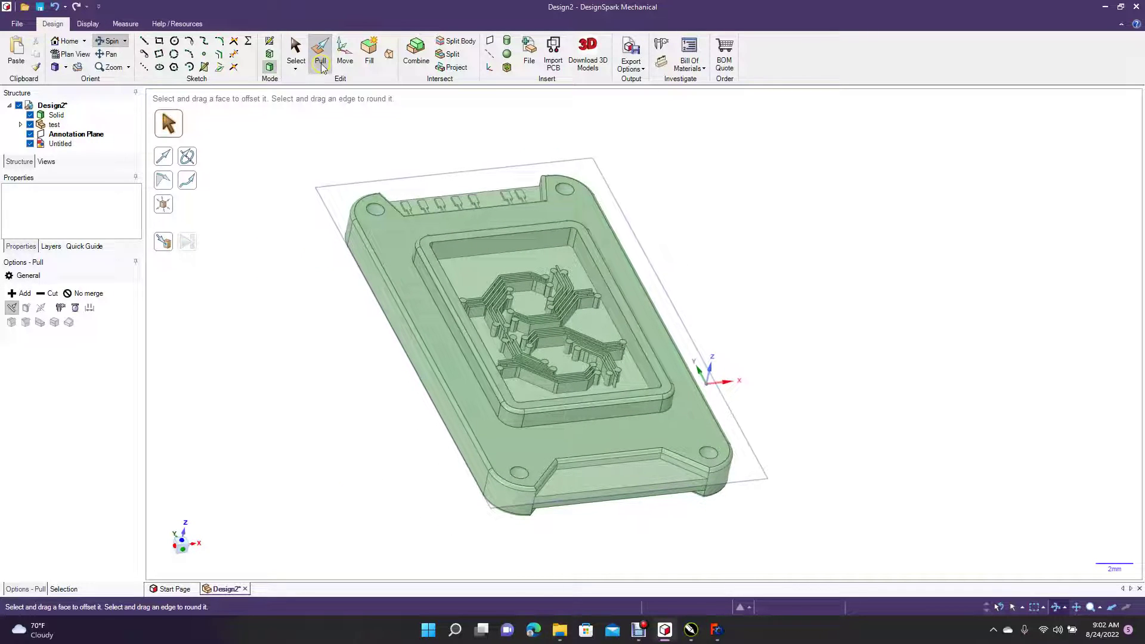
# Round the whole outer edge loop at the base of the raised rim around the central pocket to about 0.22 mm
pyautogui.click(437, 309)
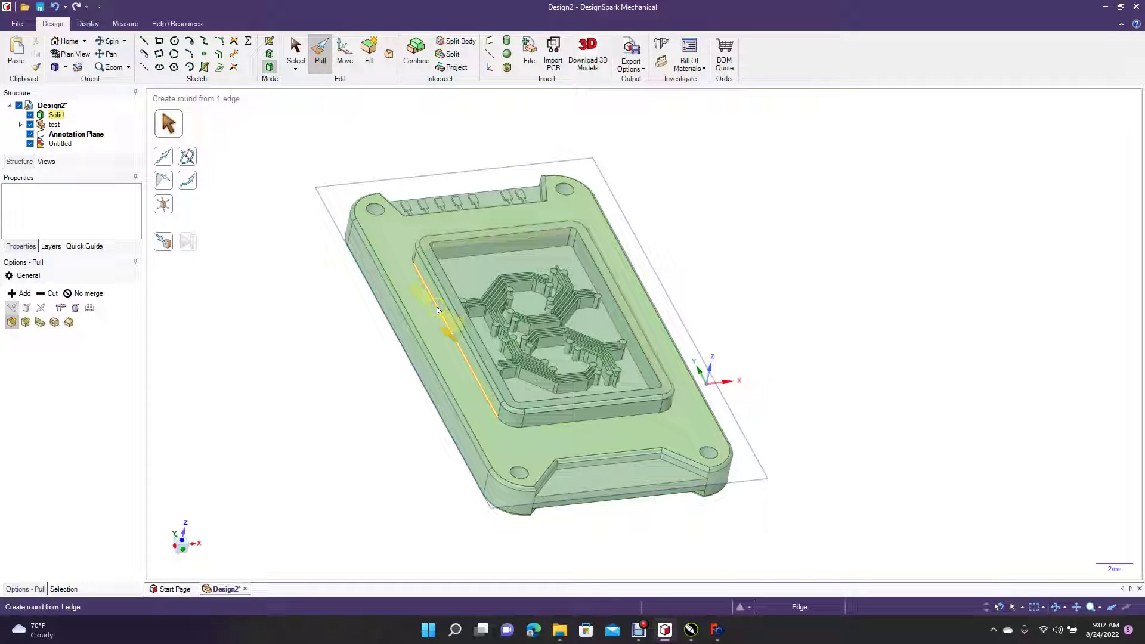
pyautogui.doubleClick(437, 308)
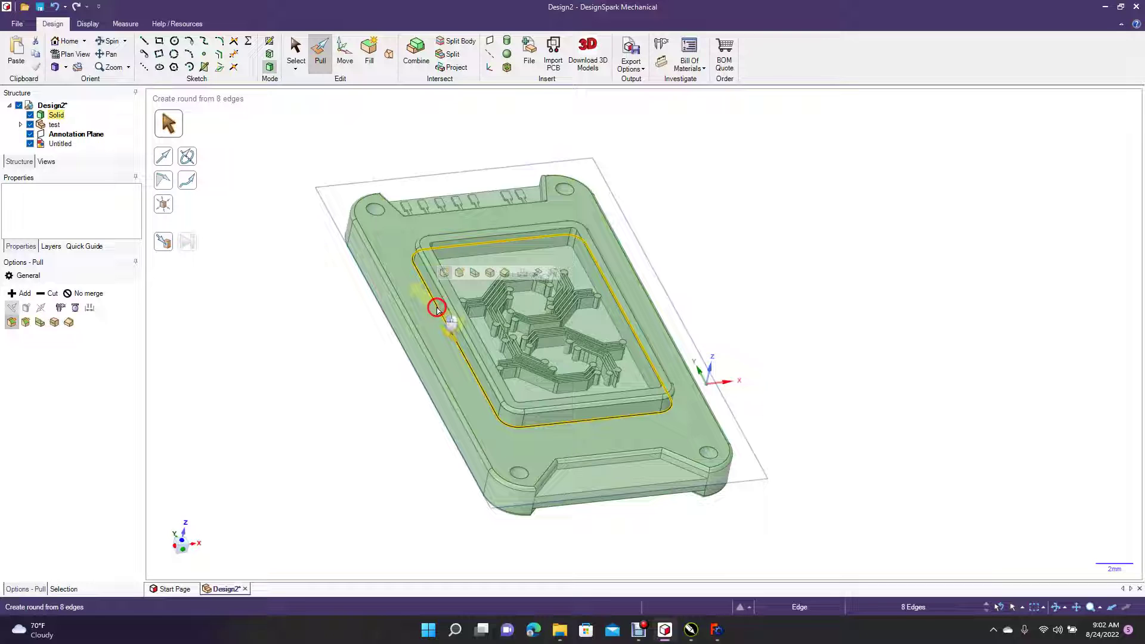
pyautogui.moveTo(432, 320); pyautogui.dragTo(422, 311)
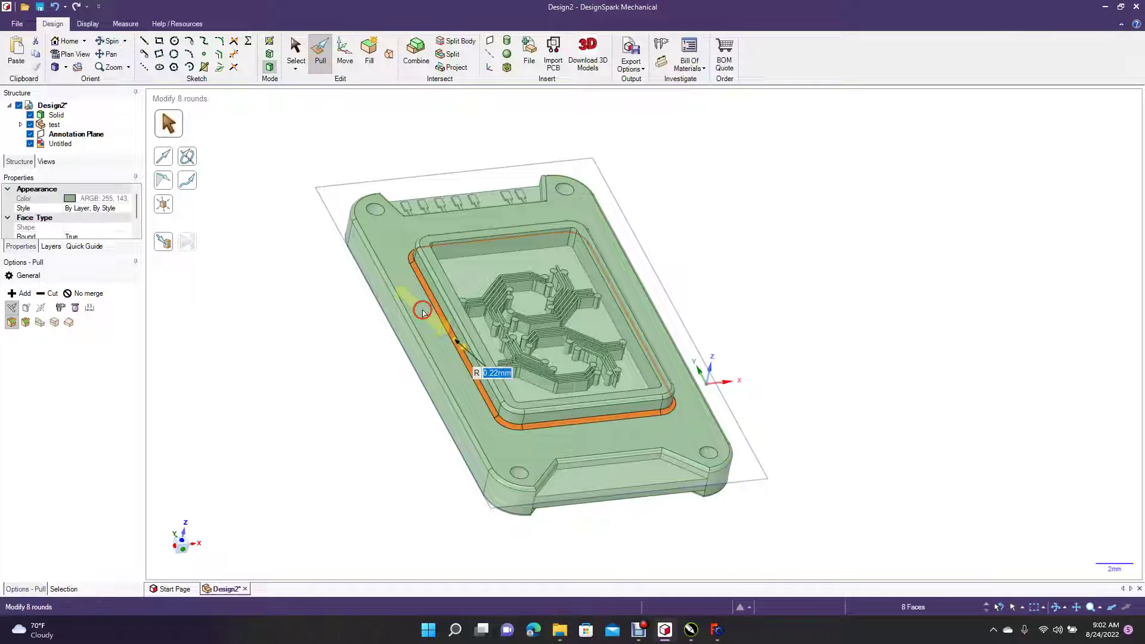
pyautogui.click(292, 53)
pyautogui.click(267, 255)
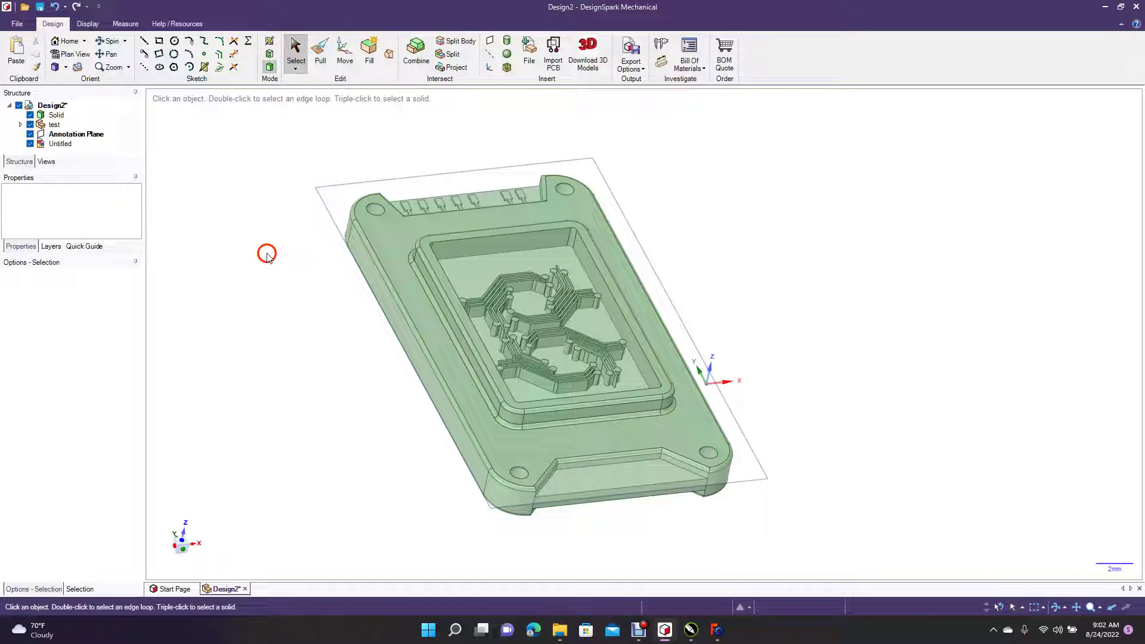
# Examine the rounded rim and the raised circuit traces in the central pocket from several angles
pyautogui.click(119, 43)
pyautogui.moveTo(255, 266); pyautogui.dragTo(280, 349)
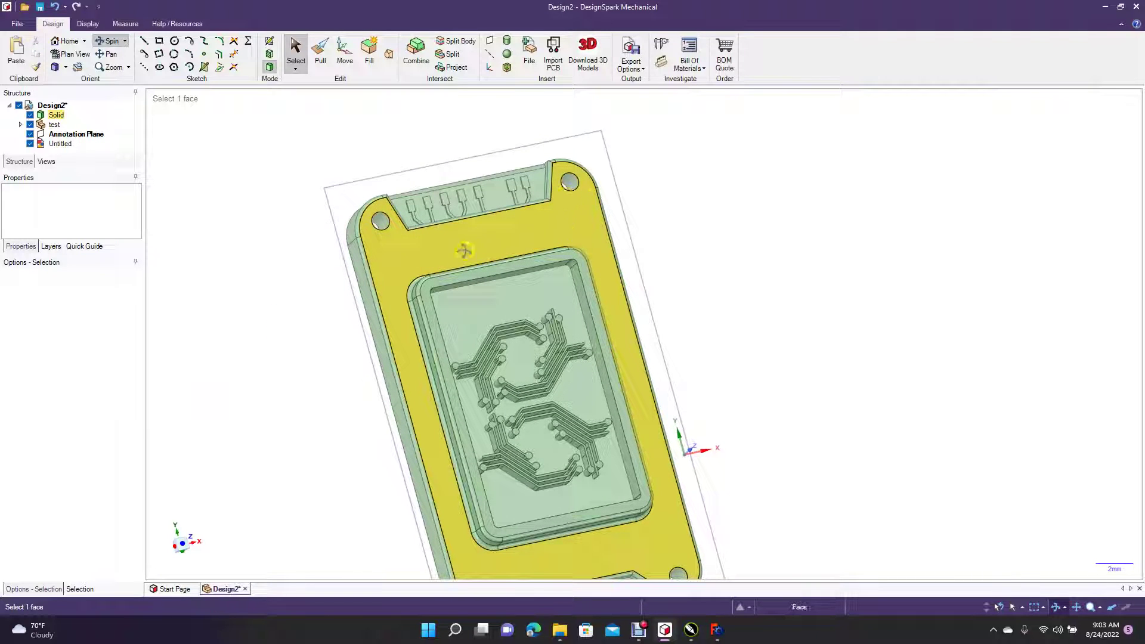
pyautogui.moveTo(247, 374); pyautogui.dragTo(189, 331)
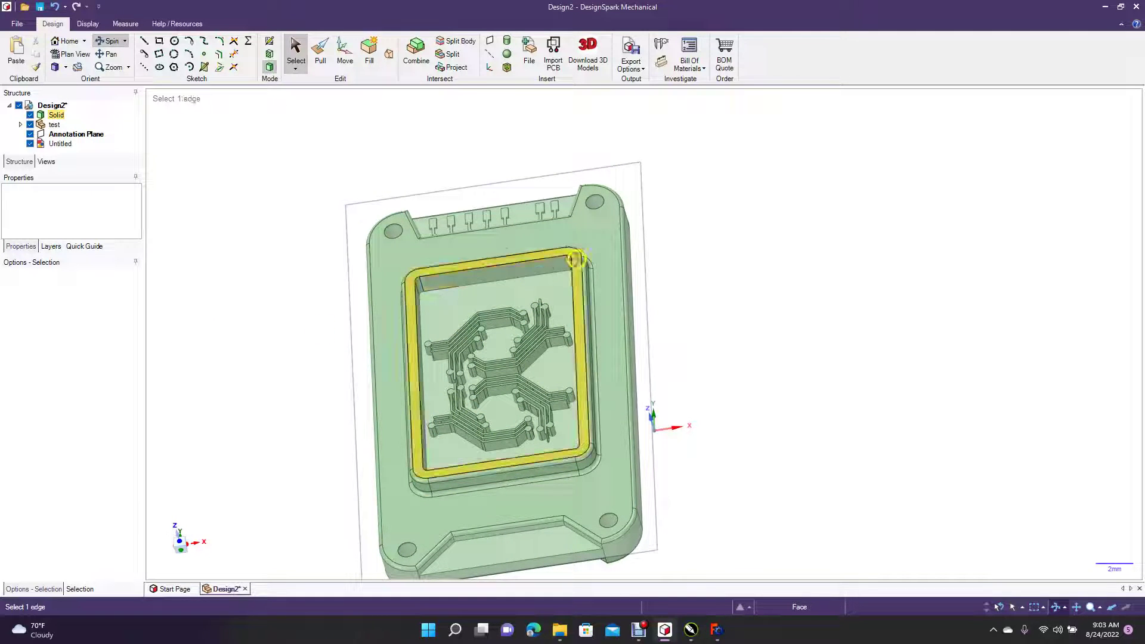
pyautogui.moveTo(280, 323)
pyautogui.mouseDown()
pyautogui.moveTo(306, 349)
pyautogui.moveTo(264, 335)
pyautogui.mouseUp()
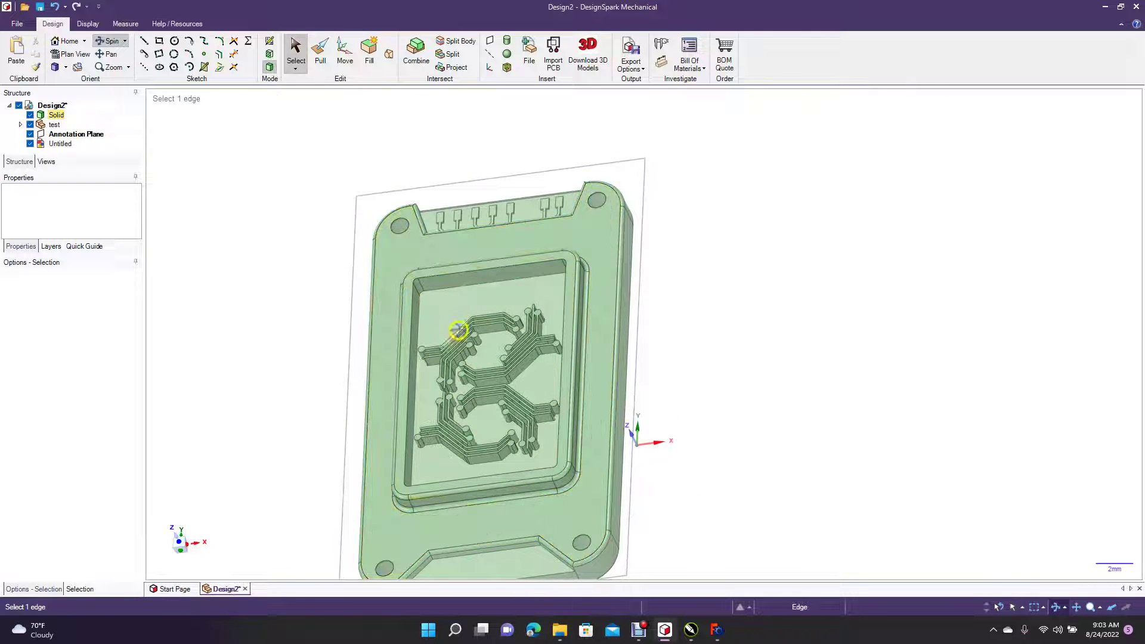
pyautogui.moveTo(269, 339)
pyautogui.mouseDown()
pyautogui.moveTo(360, 358)
pyautogui.moveTo(404, 279)
pyautogui.moveTo(297, 360)
pyautogui.moveTo(294, 381)
pyautogui.moveTo(177, 382)
pyautogui.moveTo(8, 315)
pyautogui.moveTo(5, 302)
pyautogui.moveTo(283, 343)
pyautogui.mouseUp()
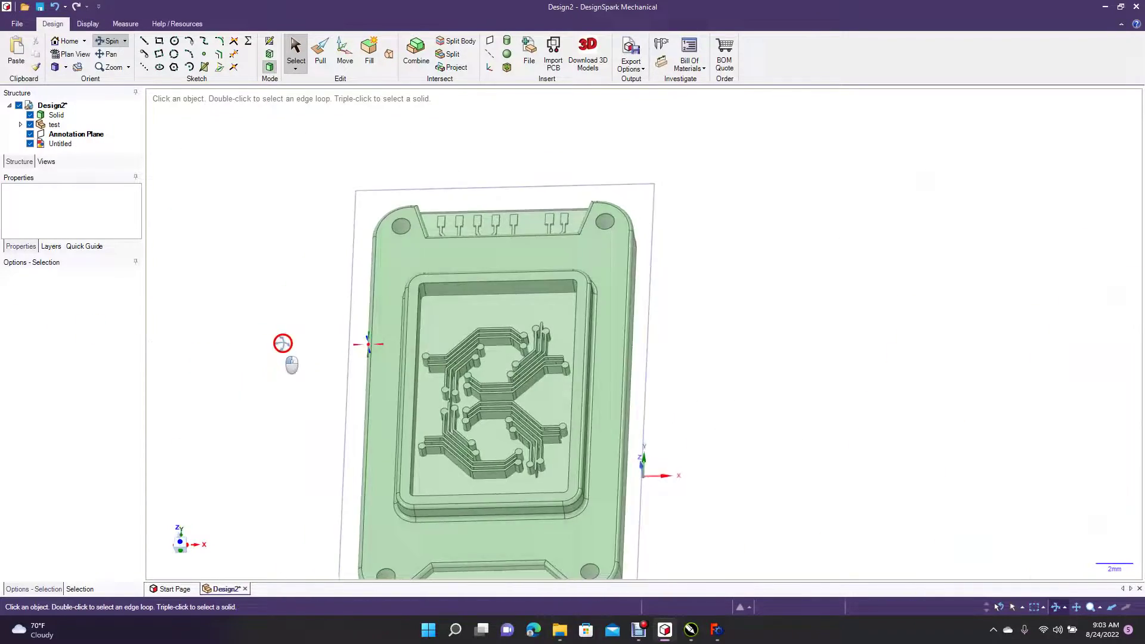
pyautogui.moveTo(283, 343); pyautogui.dragTo(299, 381, button='middle')
pyautogui.keyDown('ctrl'); pyautogui.scroll(-5, 299, 381); pyautogui.keyUp('ctrl')
# Bring the reference photo next to the board for comparison and delete it from the design
pyautogui.click(1036, 391)
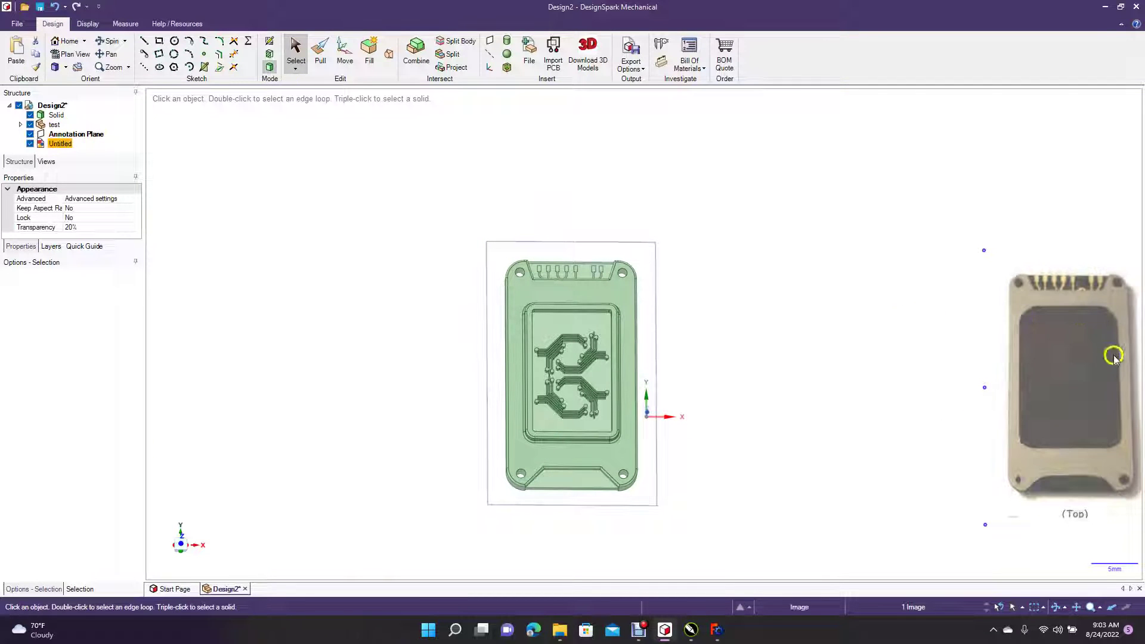
pyautogui.moveTo(1006, 351); pyautogui.dragTo(781, 334)
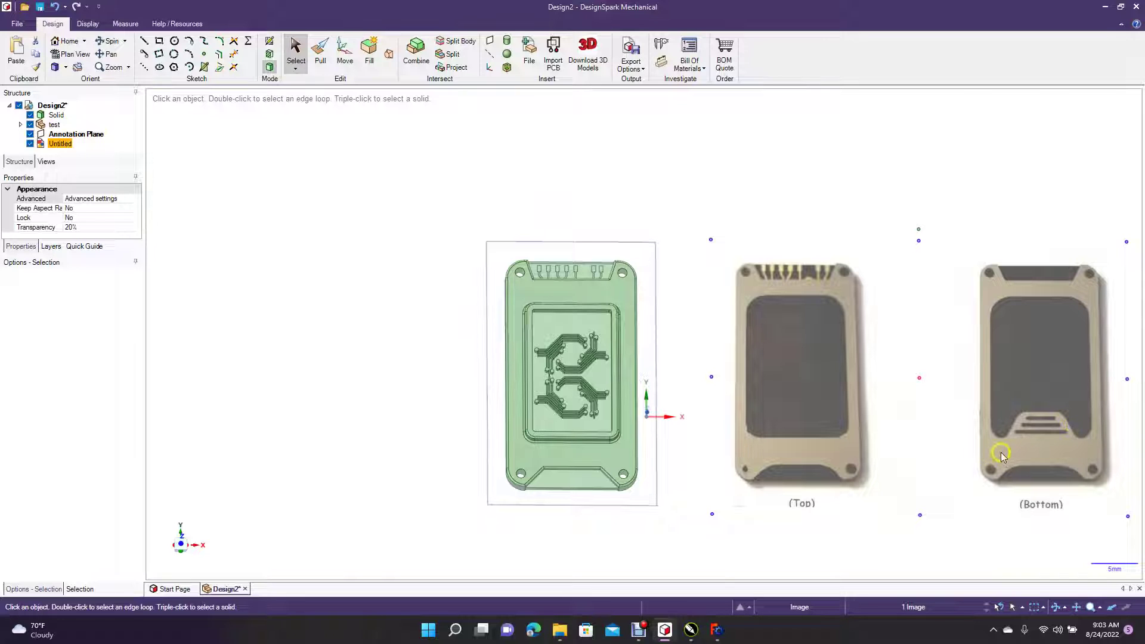
pyautogui.click(787, 381)
pyautogui.press('Delete')
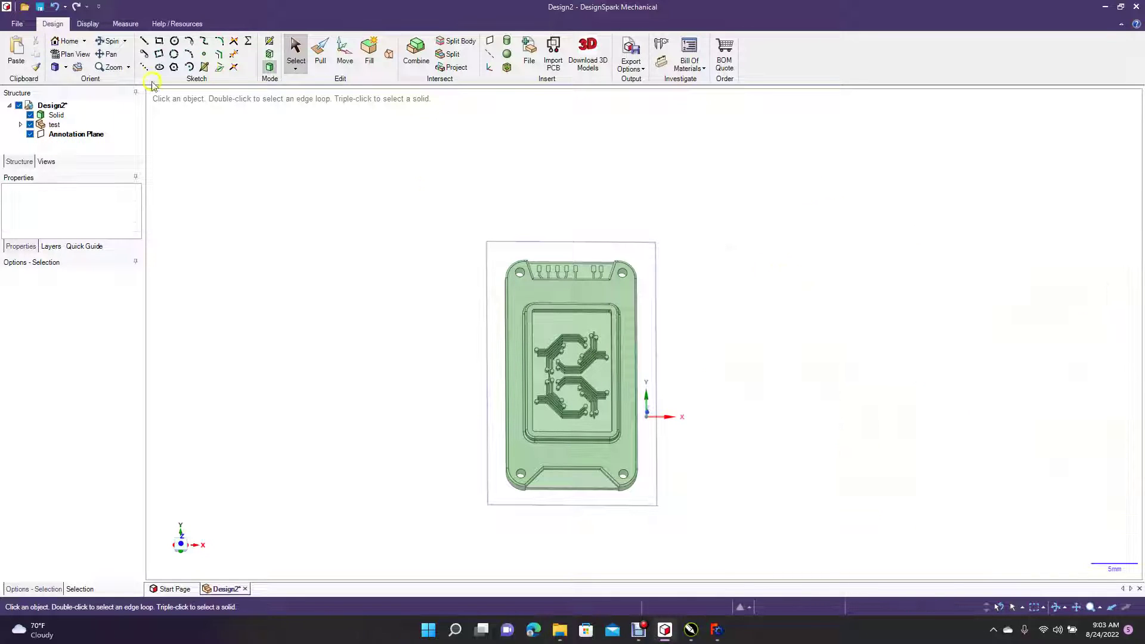
# Save the design to the Desktop as a DS Mechanical file named Design2
pyautogui.click(108, 43)
pyautogui.moveTo(366, 261); pyautogui.dragTo(44, 263)
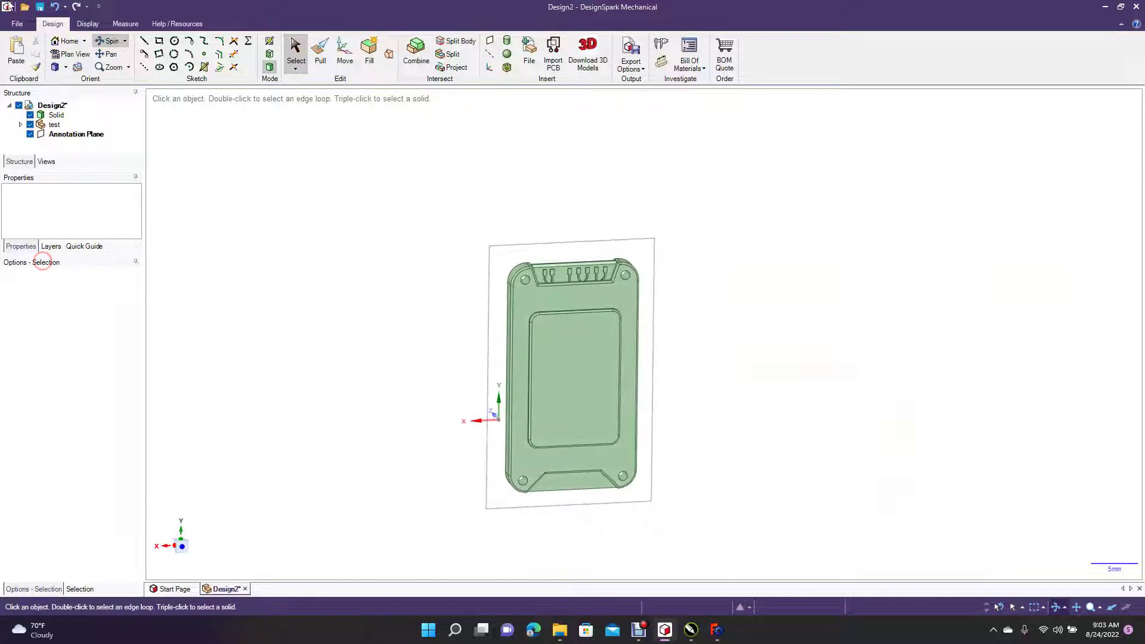
pyautogui.click(17, 24)
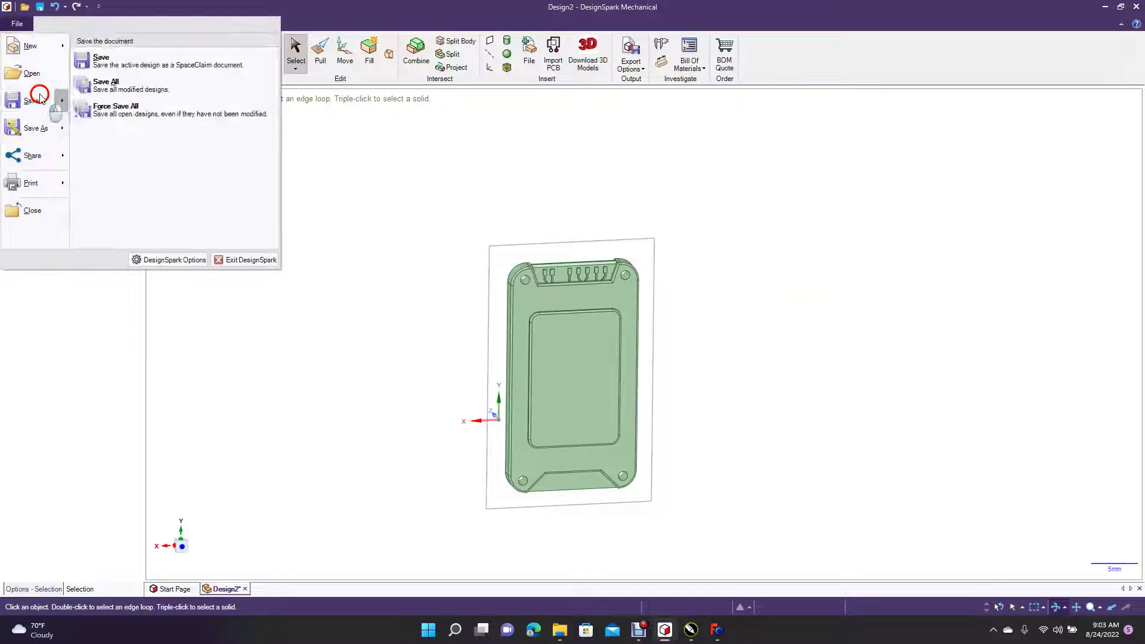
pyautogui.click(36, 98)
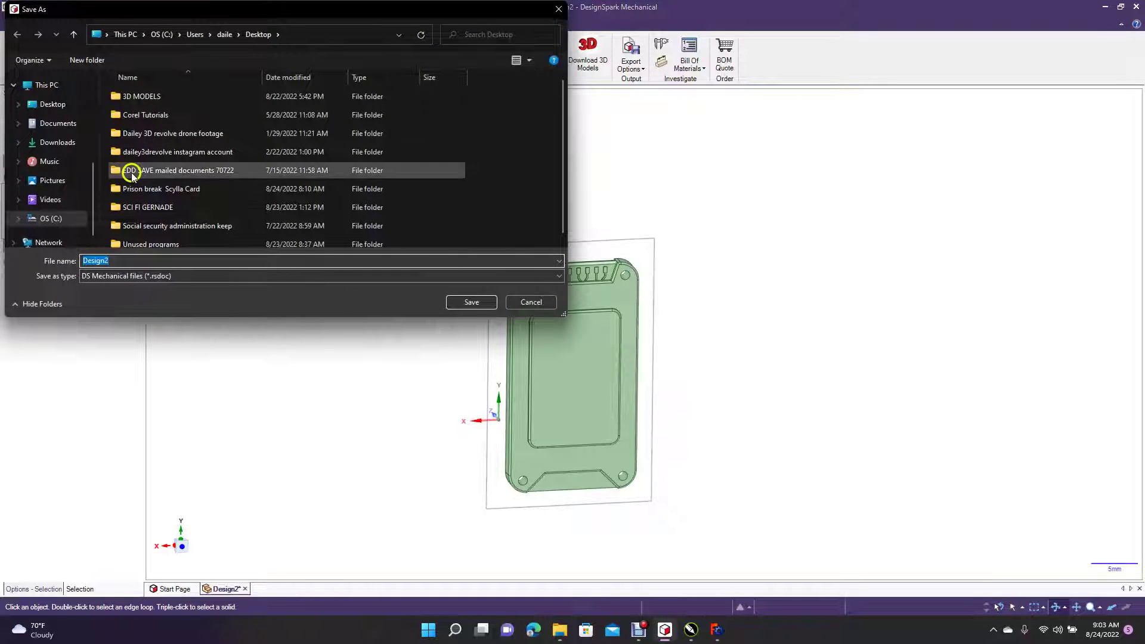
pyautogui.click(53, 104)
pyautogui.click(464, 306)
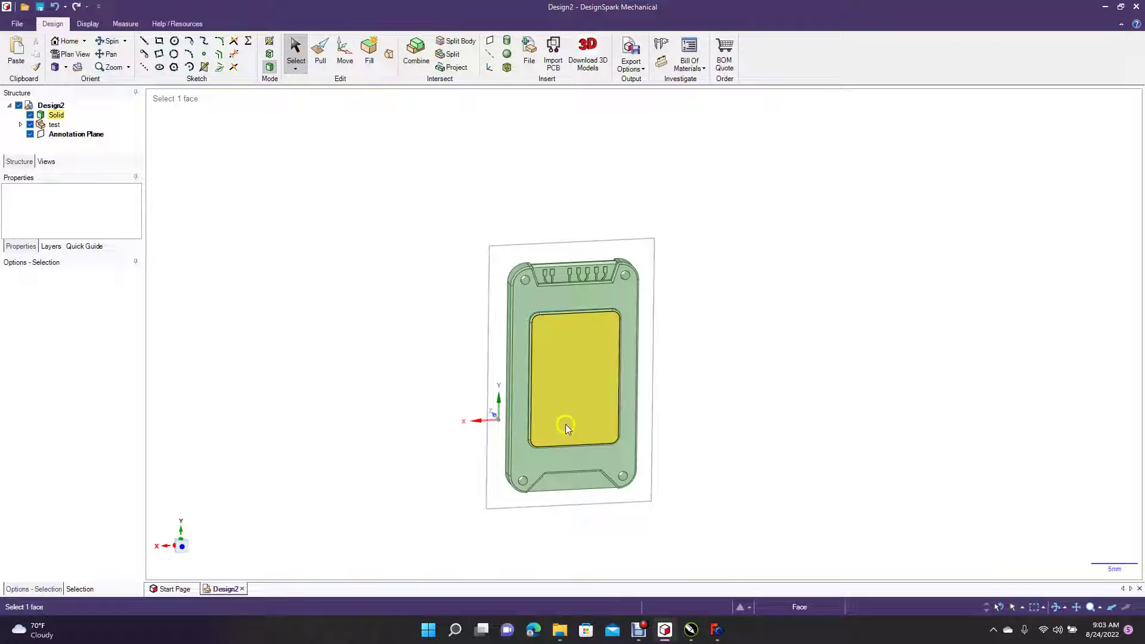
# Pull the large rounded rectangular face on the back of the board outward into a raised pad
pyautogui.click(565, 401)
pyautogui.click(113, 42)
pyautogui.moveTo(281, 237); pyautogui.dragTo(399, 256)
pyautogui.click(320, 51)
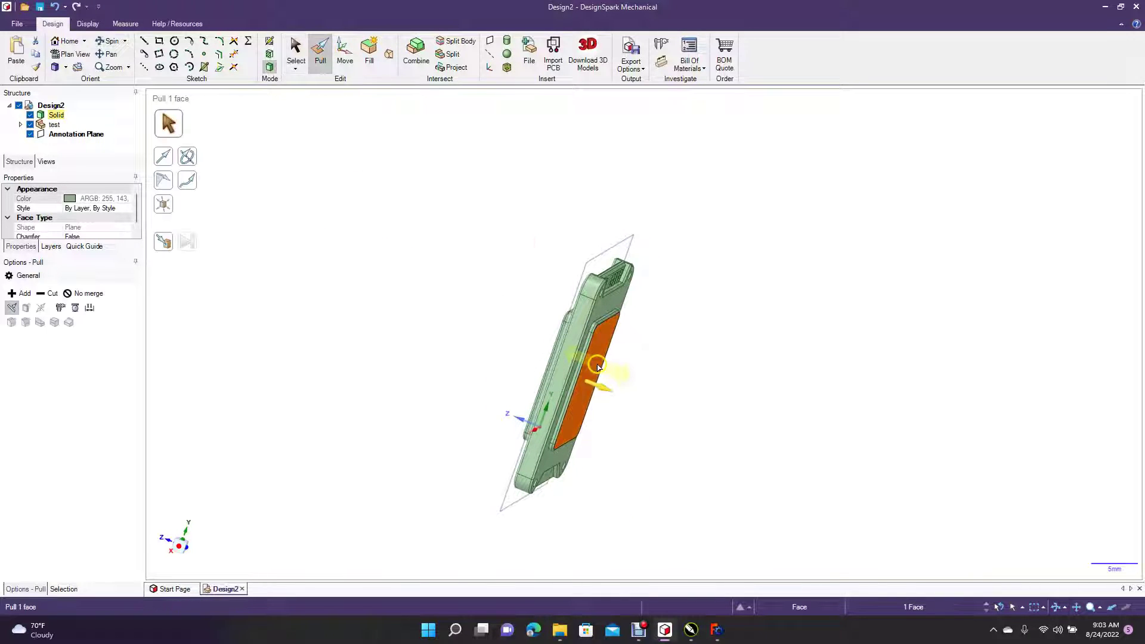
pyautogui.moveTo(600, 366); pyautogui.dragTo(604, 371)
pyautogui.click(416, 318)
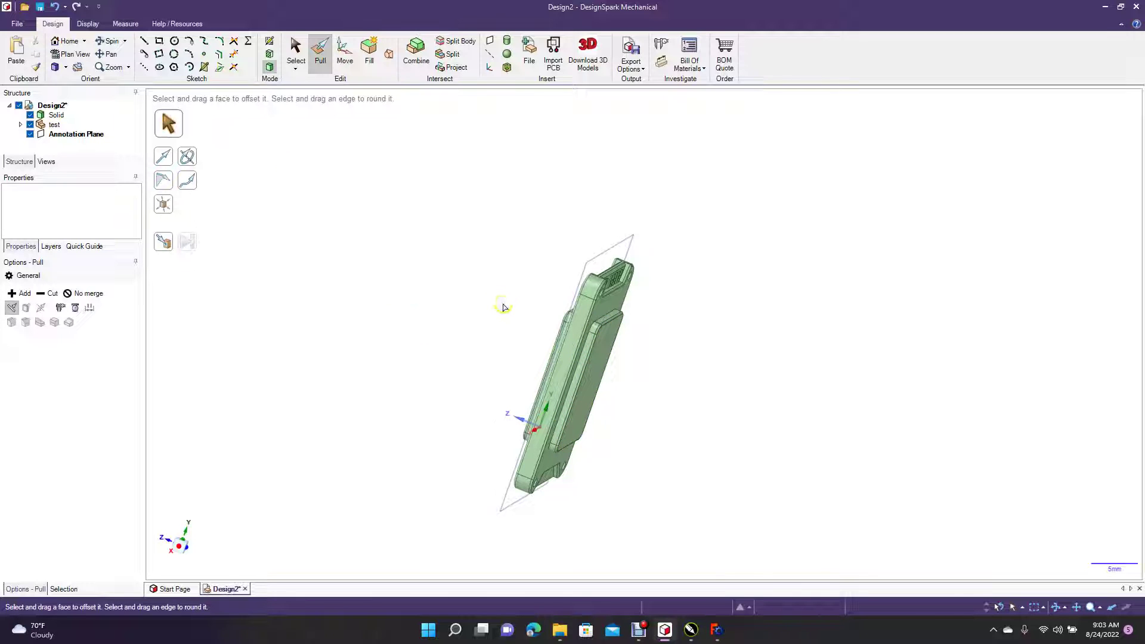
# Round the whole edge loop at the base of the raised back pad with a 0.22 mm radius
pyautogui.scroll(5, 503, 306)
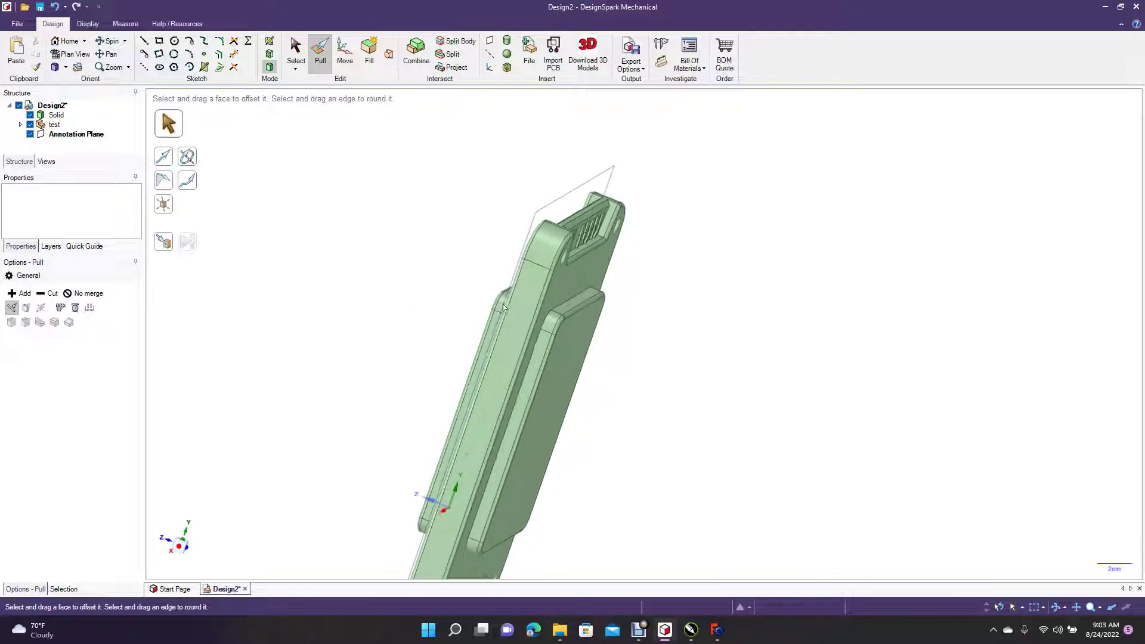
pyautogui.click(111, 45)
pyautogui.moveTo(330, 258); pyautogui.dragTo(301, 246)
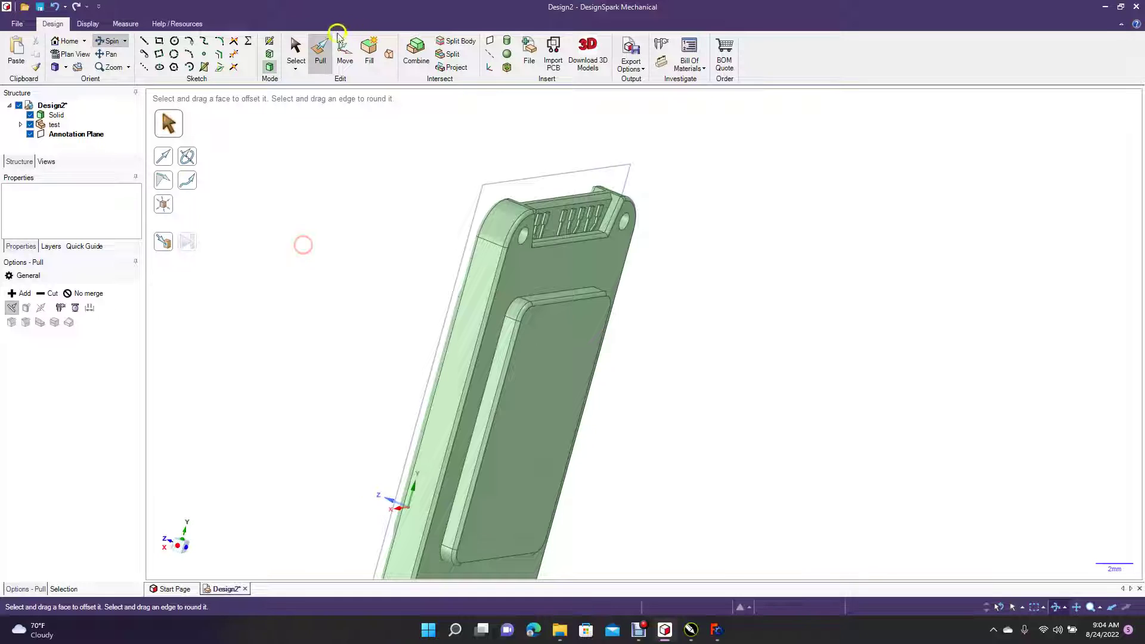
pyautogui.click(297, 50)
pyautogui.click(316, 53)
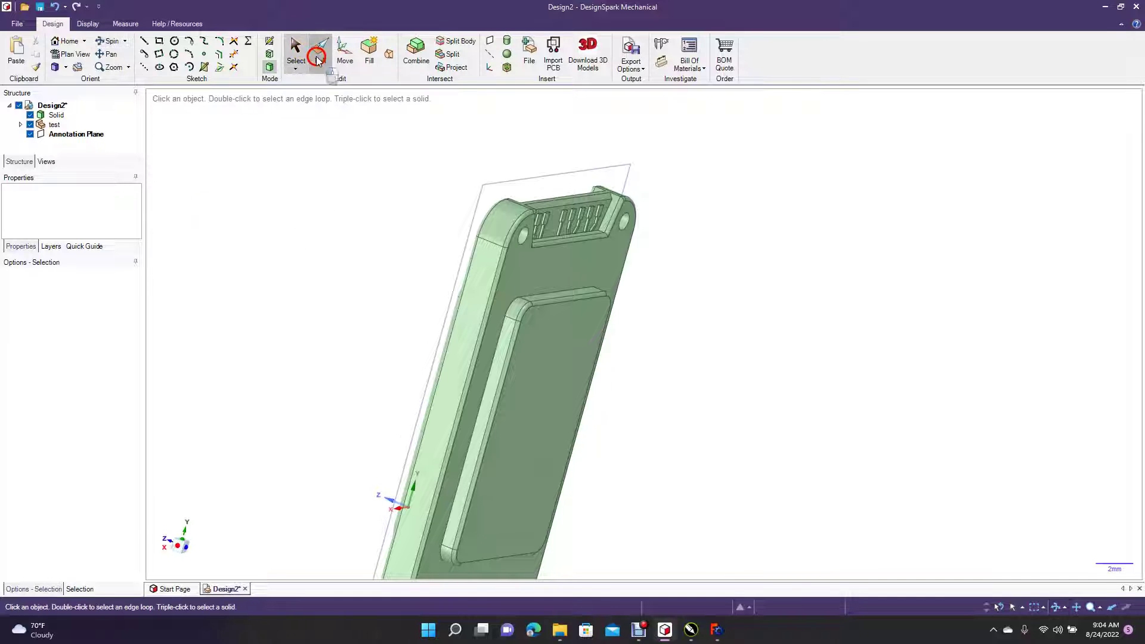
pyautogui.click(492, 366)
pyautogui.doubleClick(492, 365)
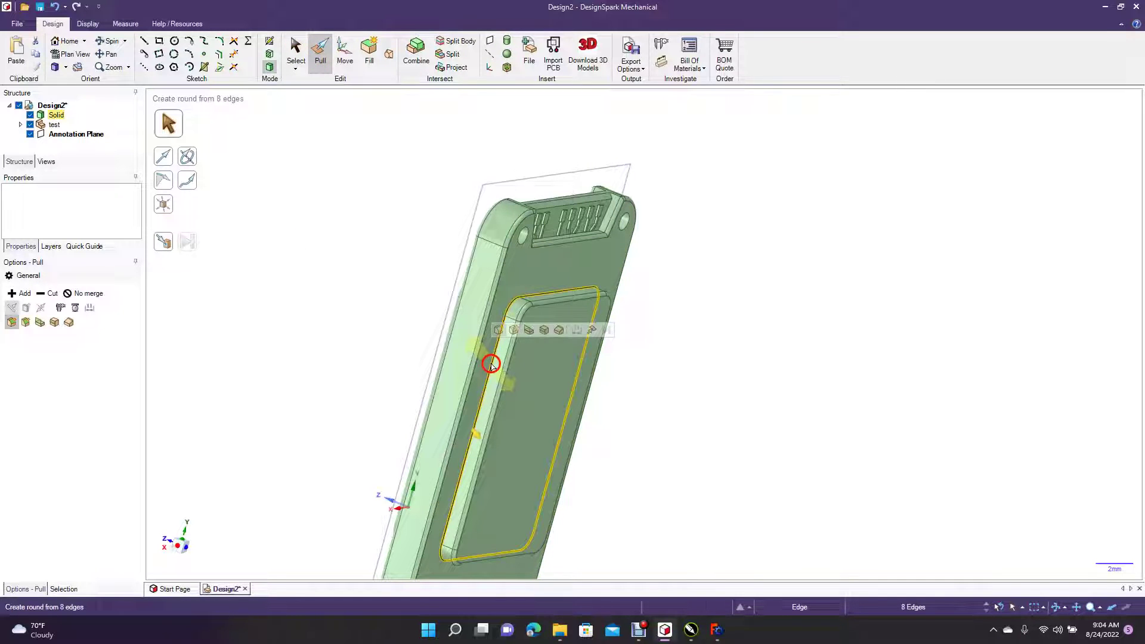
pyautogui.moveTo(492, 366)
pyautogui.mouseDown()
pyautogui.moveTo(470, 349)
pyautogui.moveTo(485, 378)
pyautogui.mouseUp()
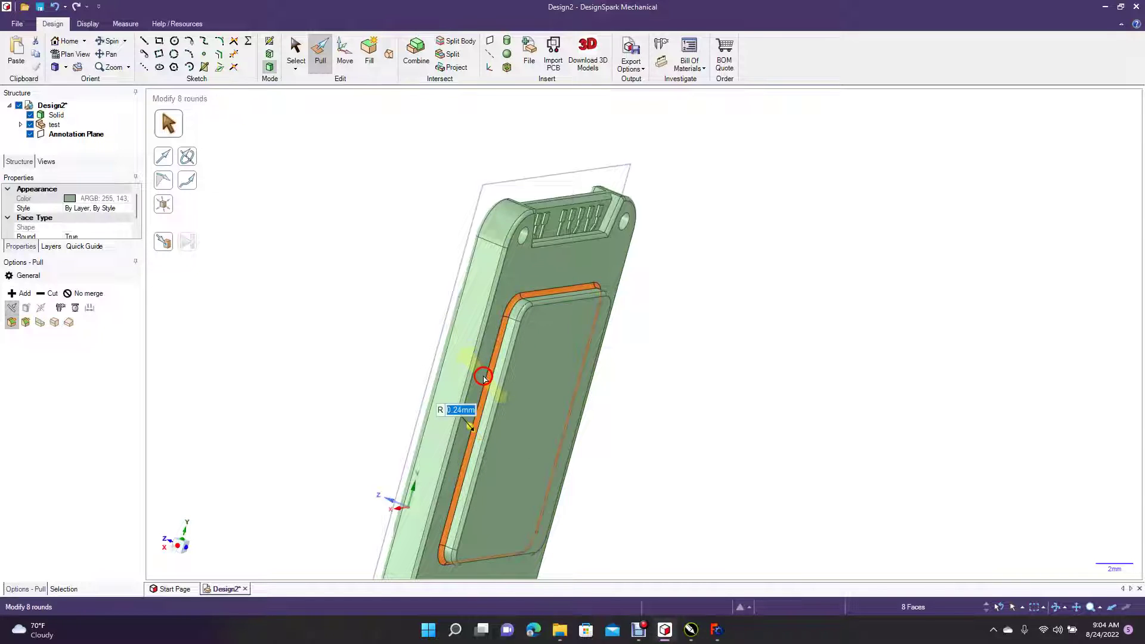
pyautogui.write('0')
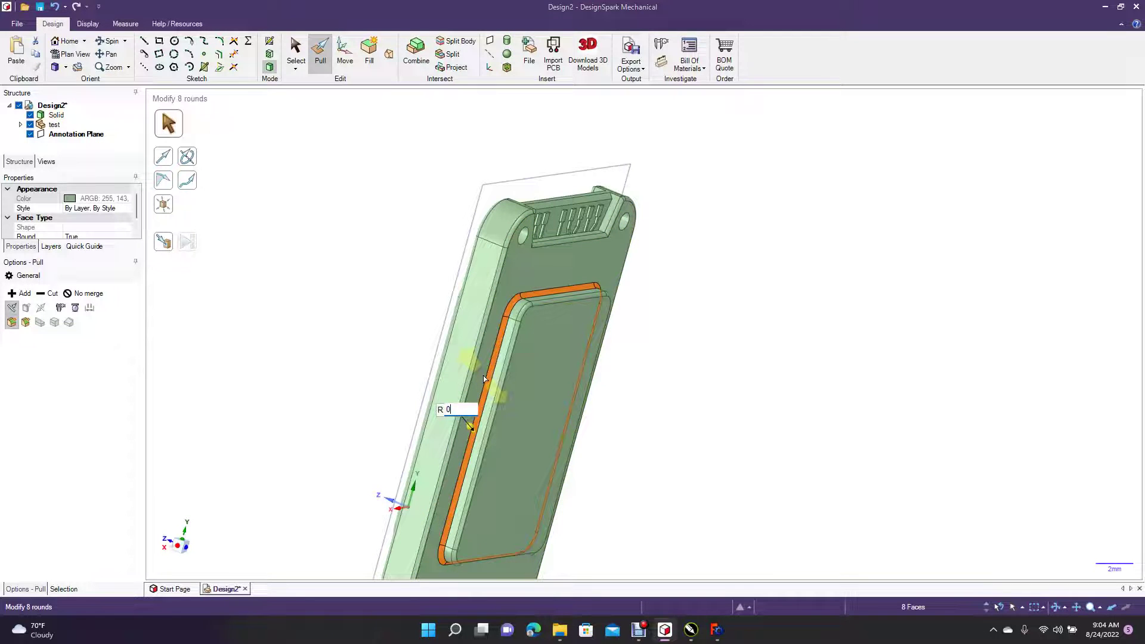
pyautogui.write('.22')
pyautogui.press('Return')
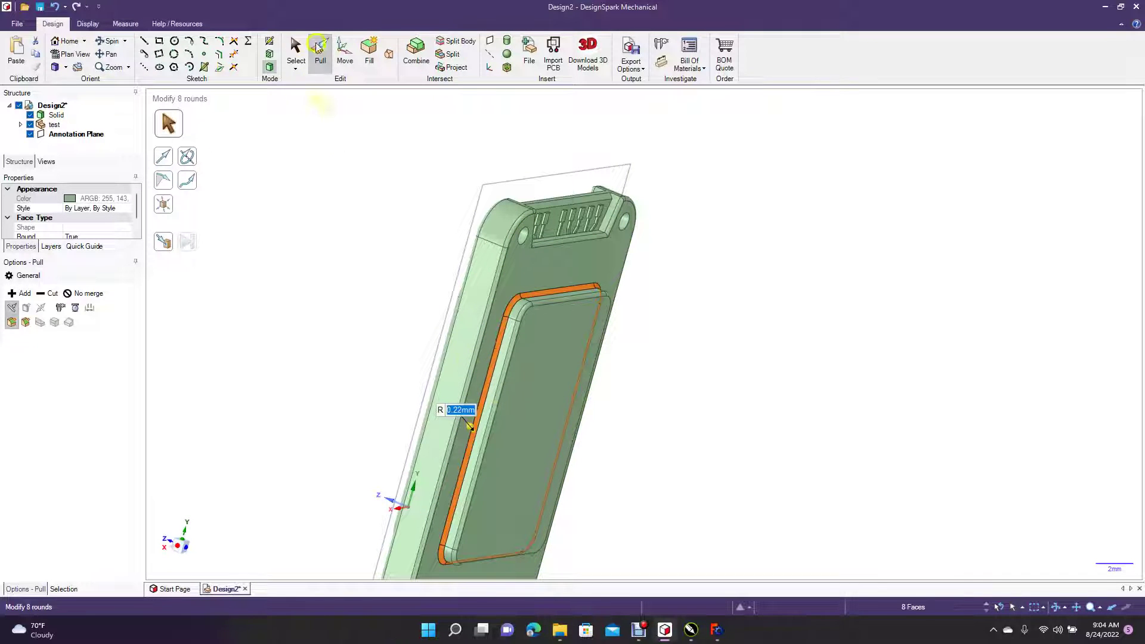
pyautogui.click(295, 51)
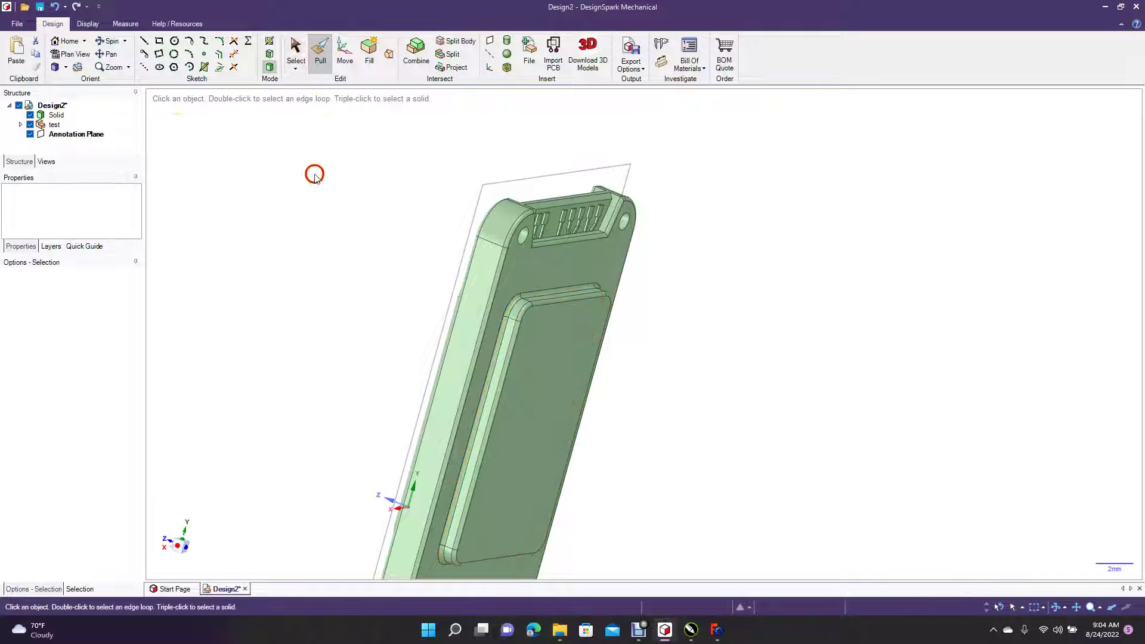
# Show the board in the Top view
pyautogui.click(66, 66)
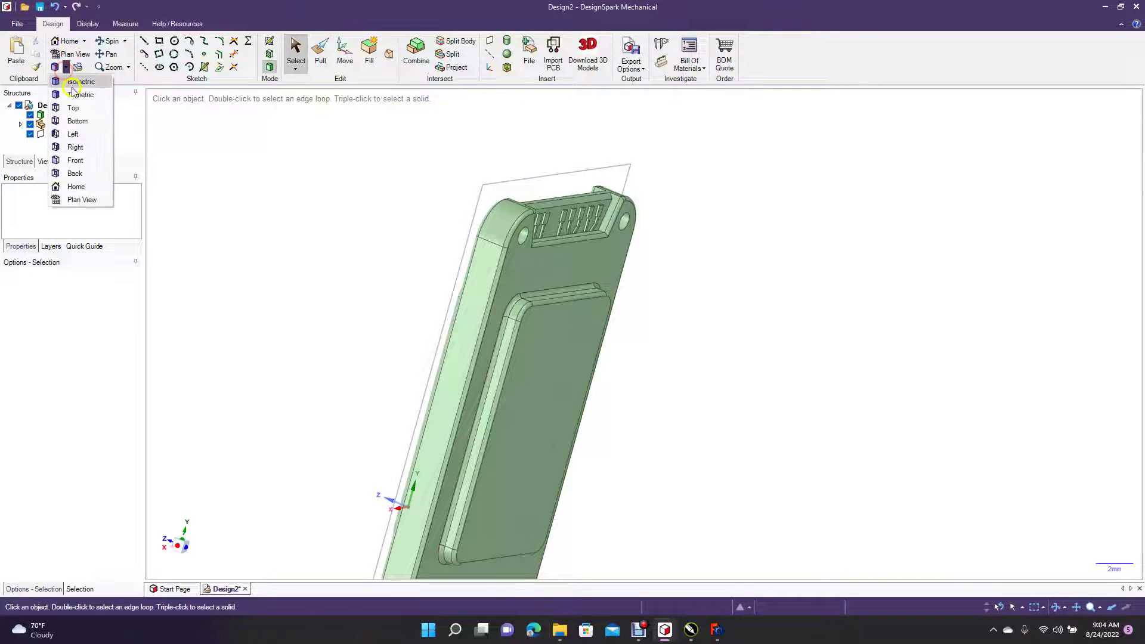
pyautogui.click(79, 105)
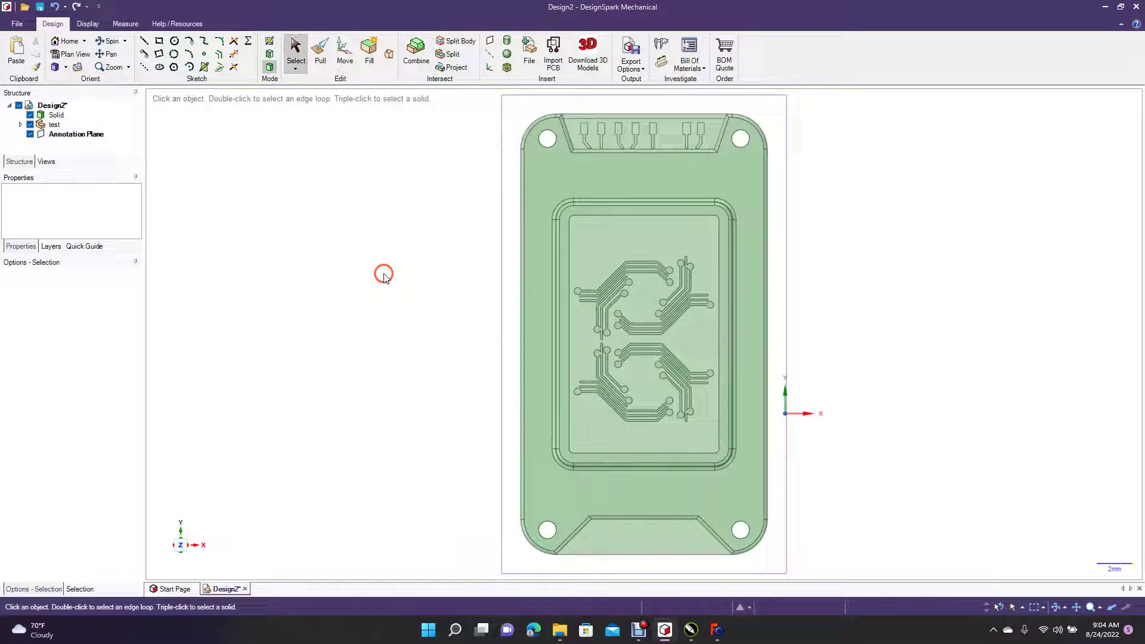